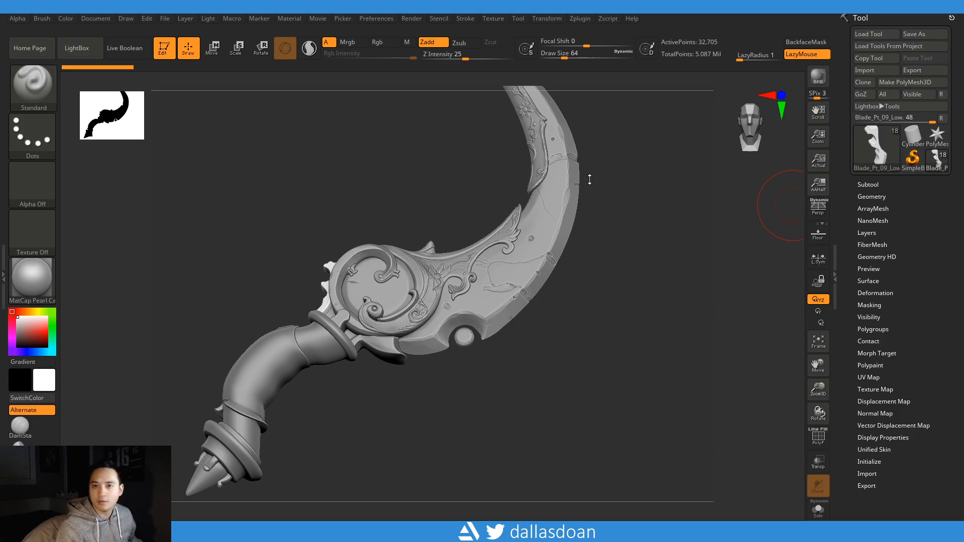
- Examine the whole sculpted dagger, including its curved blade, ring guard, handle and pommel, from several angles
left_click_drag(621, 188, 608, 219)
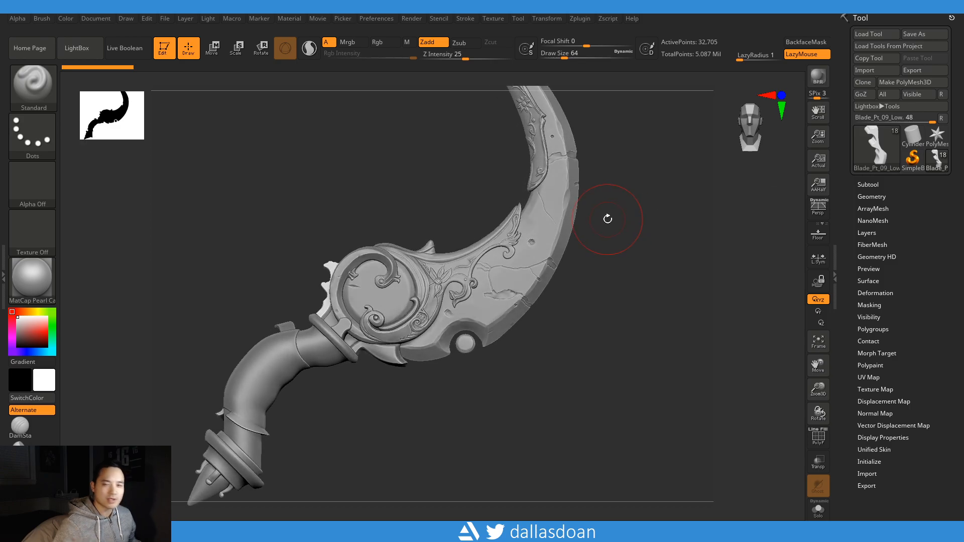
left_click_drag(615, 181, 629, 229)
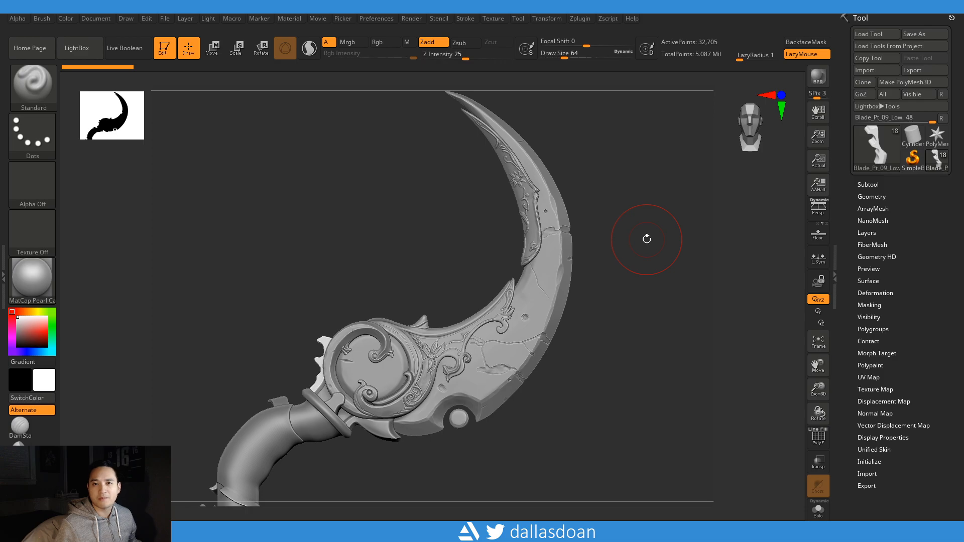
left_click_drag(641, 268, 604, 230, "alt")
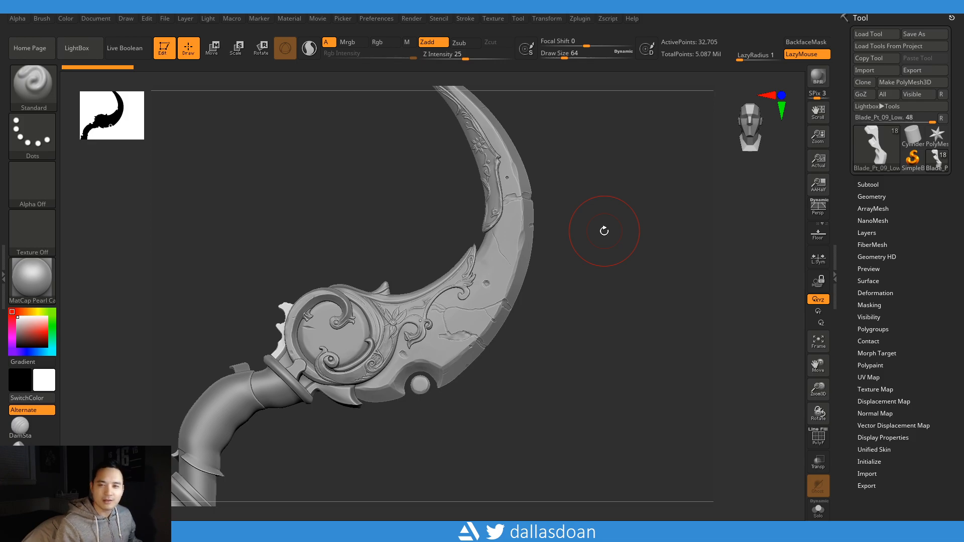
left_click_drag(617, 157, 625, 267)
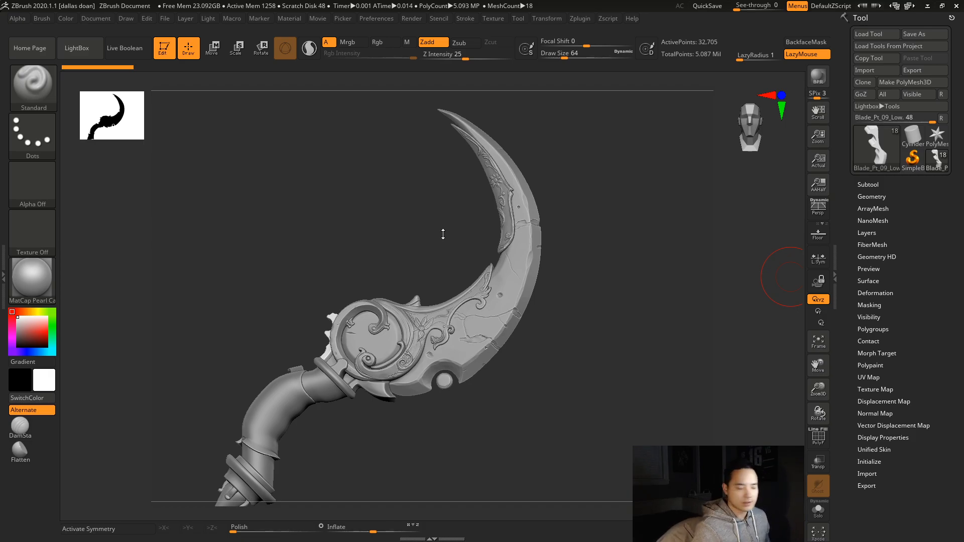
mouse_move(596, 246)
left_mouse_down()
mouse_move(579, 250)
mouse_move(609, 271)
mouse_move(624, 230)
mouse_move(638, 243)
mouse_move(590, 241)
left_mouse_up()
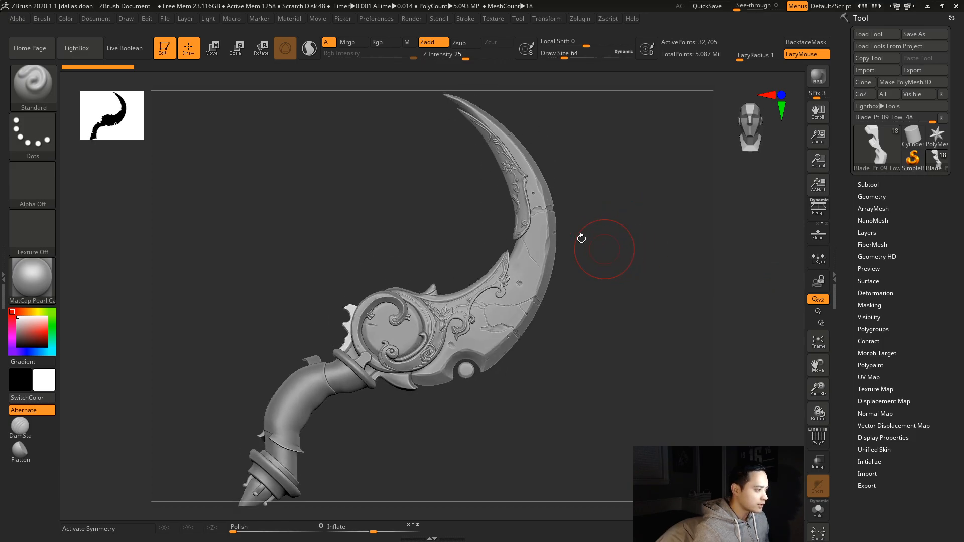
left_click_drag(564, 185, 626, 297)
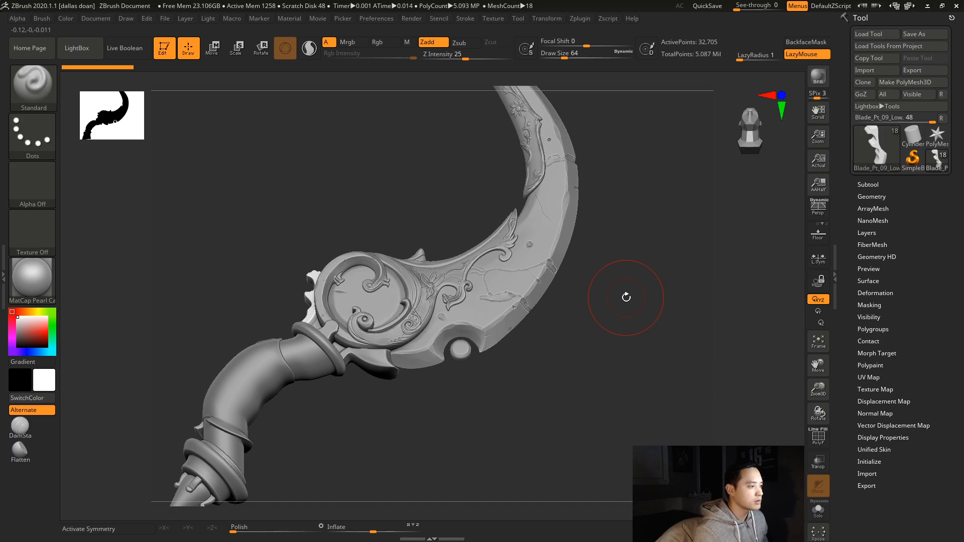
left_click_drag(627, 306, 581, 304)
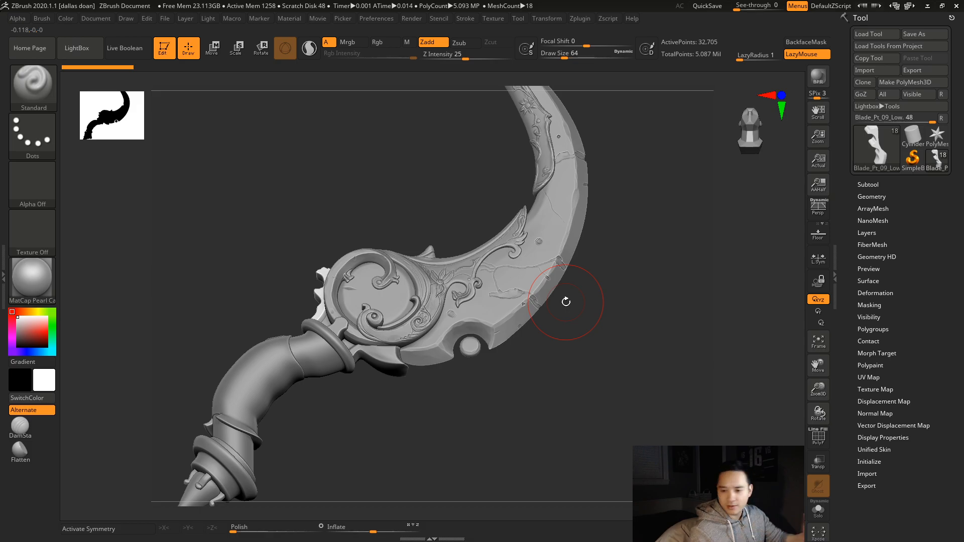
left_click_drag(593, 239, 626, 347)
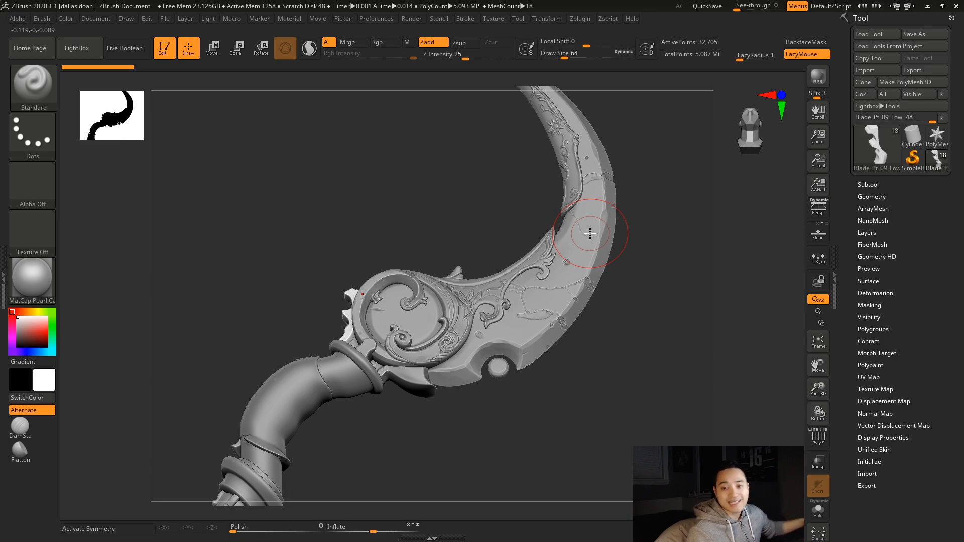
left_click_drag(650, 209, 642, 324)
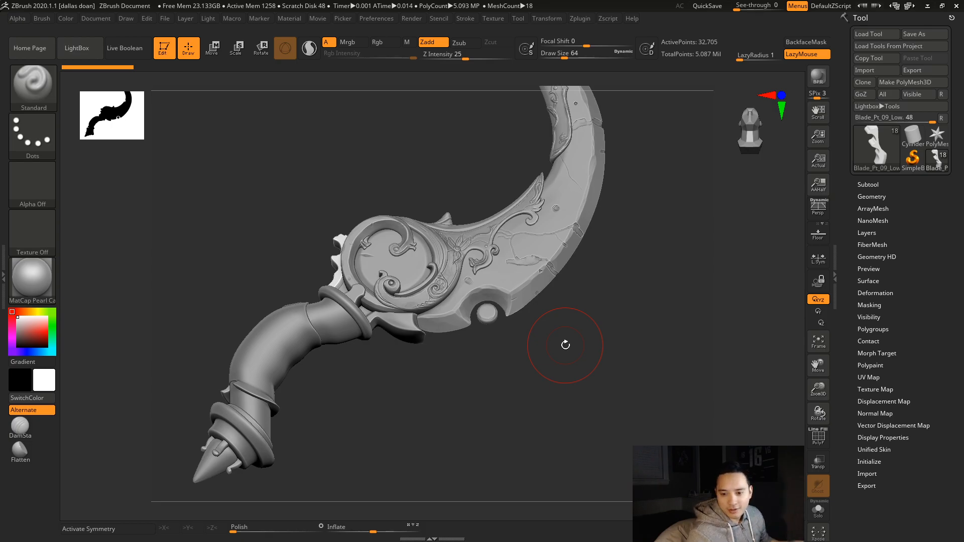
- Inspect the ring guard, floral ornament and chipped lower blade of the dagger more closely
mouse_move(558, 273)
left_mouse_down()
mouse_move(590, 300)
mouse_move(586, 256)
mouse_move(611, 304)
mouse_move(635, 411)
mouse_move(601, 305)
mouse_move(576, 272)
mouse_move(604, 280)
mouse_move(605, 306)
mouse_move(625, 332)
mouse_move(609, 335)
left_mouse_up()
mouse_move(609, 335)
left_mouse_down("alt")
mouse_move(654, 344)
mouse_move(624, 327)
mouse_move(620, 309)
left_mouse_up("alt")
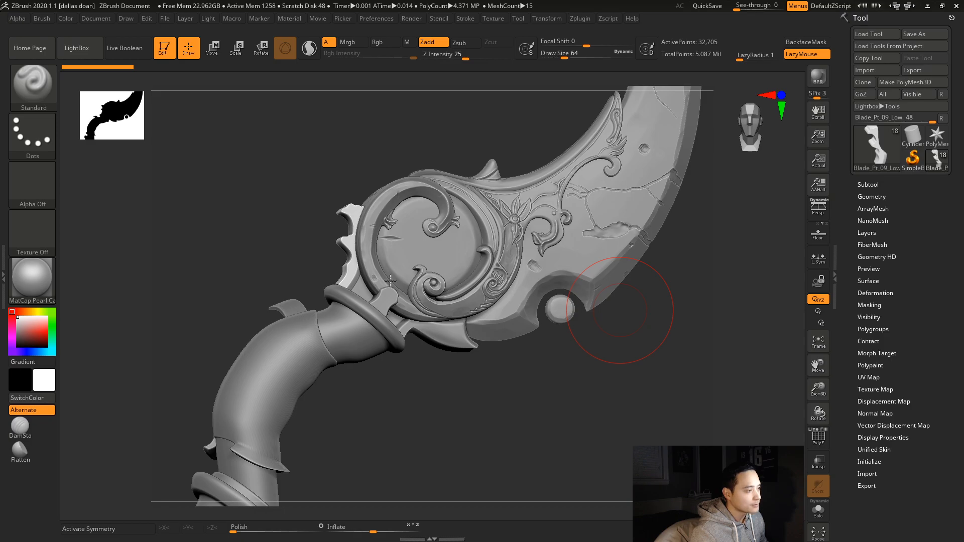
left_click_drag(597, 371, 492, 400)
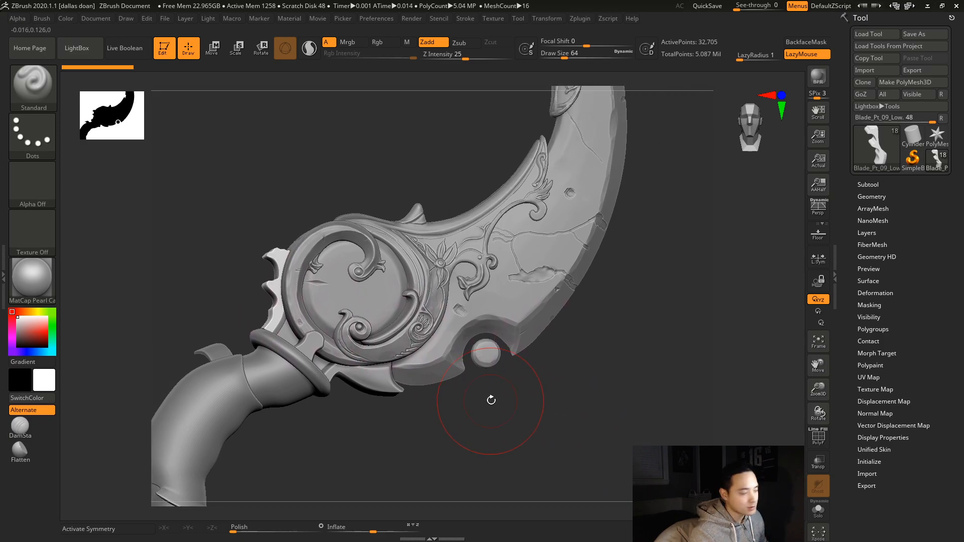
left_click_drag(594, 391, 571, 367)
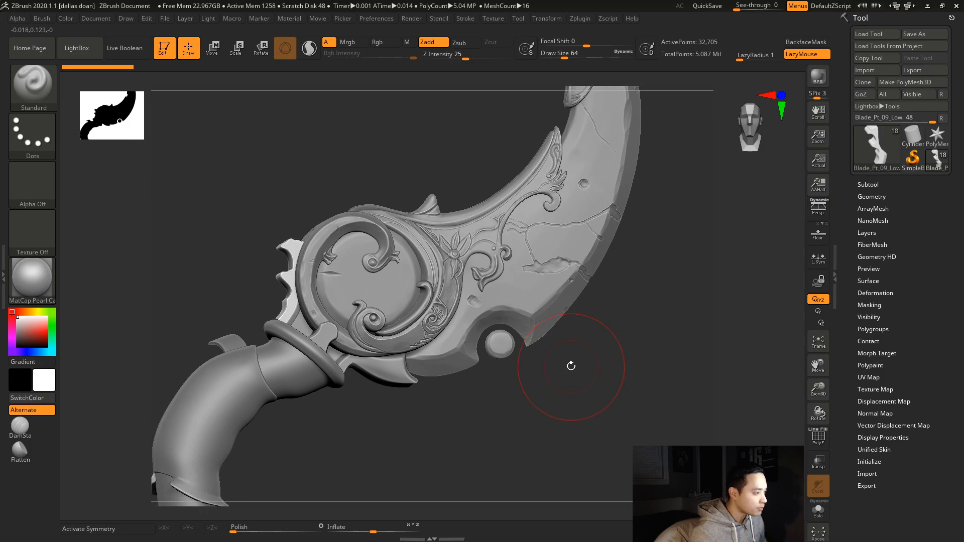
mouse_move(652, 294)
left_mouse_down()
mouse_move(609, 340)
mouse_move(638, 374)
mouse_move(667, 226)
mouse_move(702, 198)
left_mouse_up()
mouse_move(665, 272)
left_mouse_down("alt")
mouse_move(679, 267)
mouse_move(658, 258)
left_mouse_up("alt")
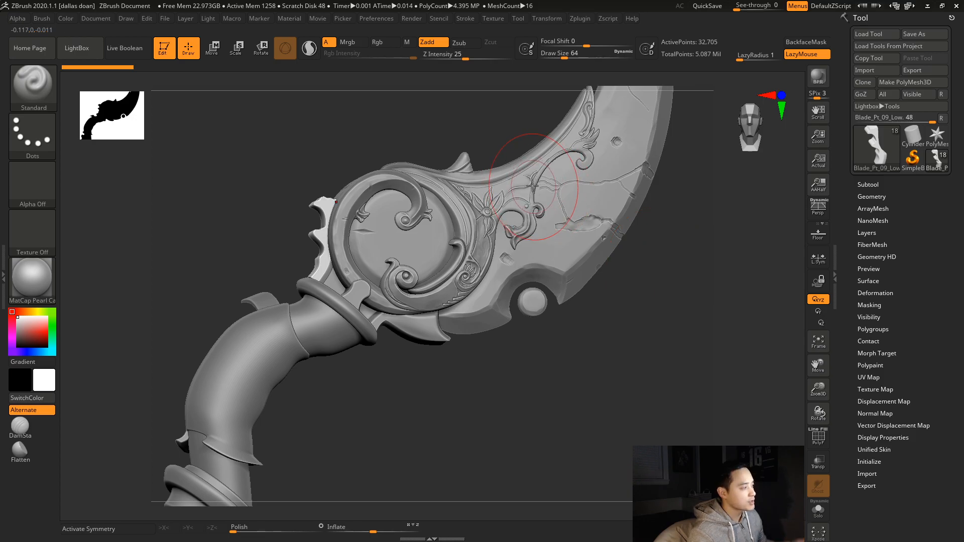
mouse_move(666, 294)
left_mouse_down()
mouse_move(638, 302)
mouse_move(672, 242)
mouse_move(635, 325)
left_mouse_up()
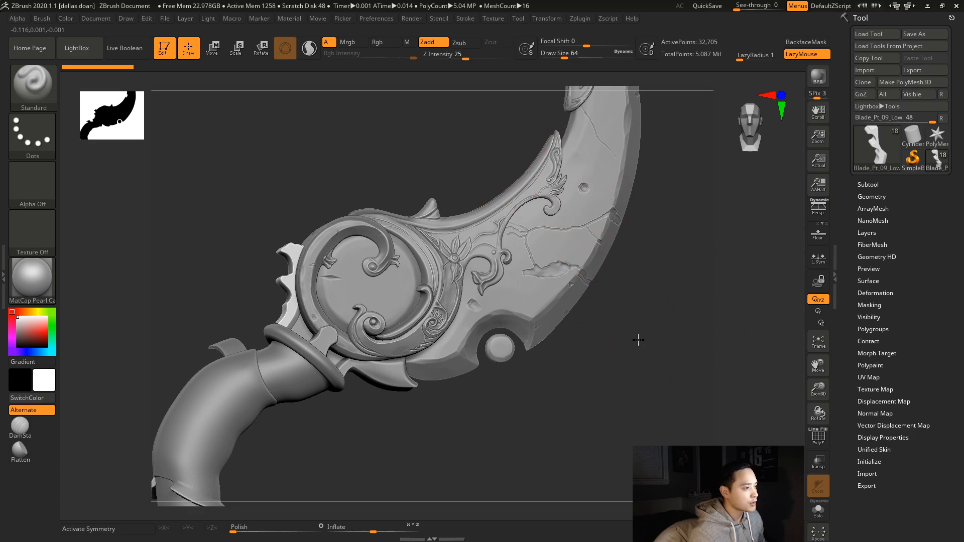
left_click_drag(636, 340, 577, 301)
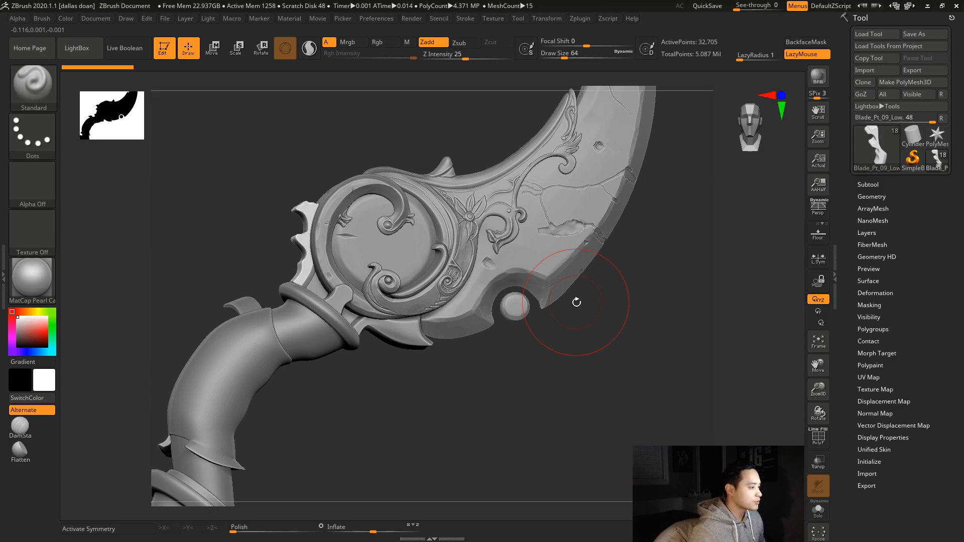
left_click_drag(558, 387, 544, 387)
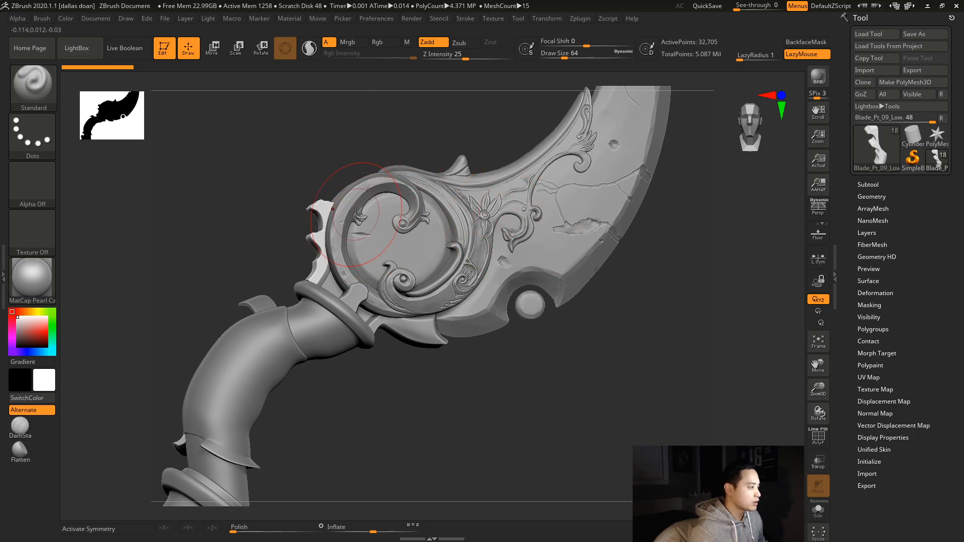
- Reduce the brush draw size to 13 and inspect the scrollwork of the ring guard up close
key("space")
left_click_drag(357, 216, 345, 216)
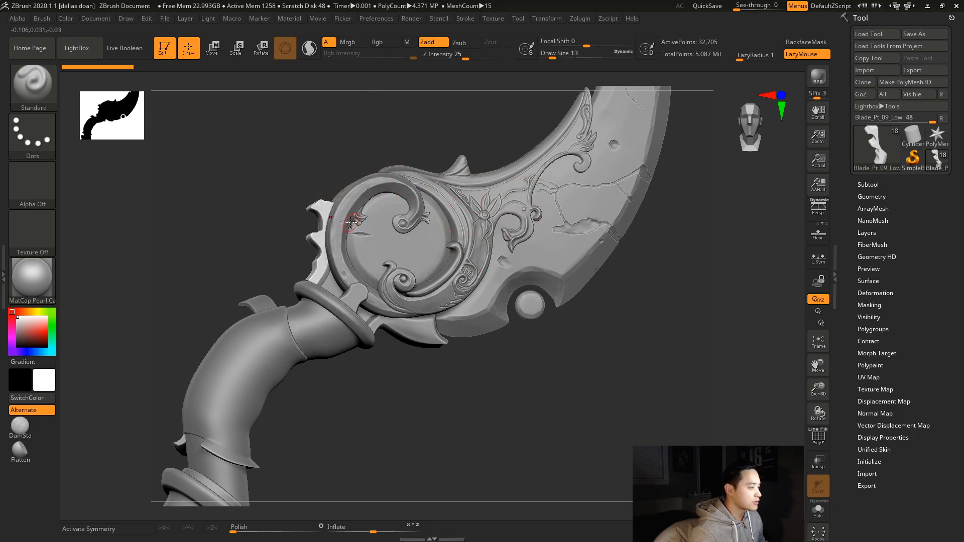
left_click_drag(612, 374, 556, 172)
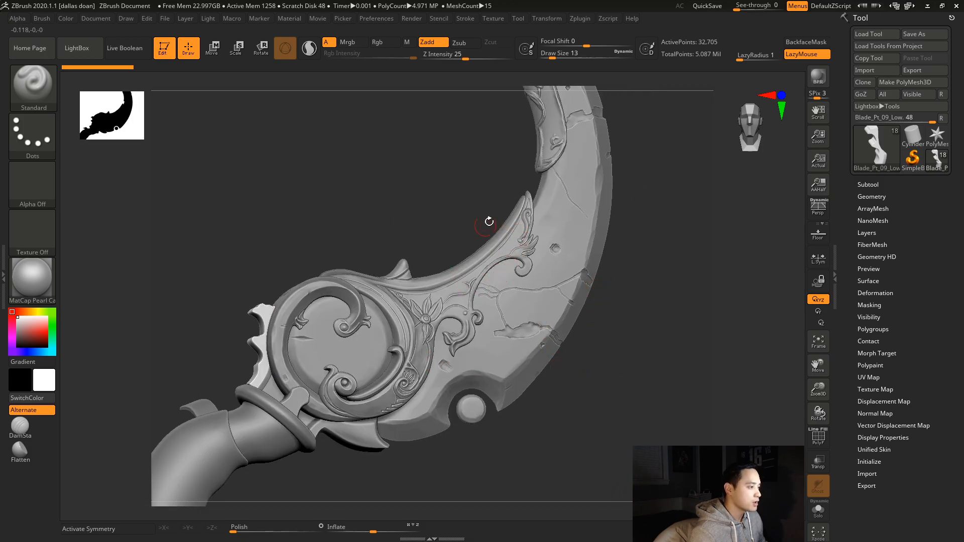
left_click_drag(565, 464, 626, 381, "alt")
left_click_drag(468, 451, 496, 430, "alt")
mouse_move(470, 397)
left_mouse_down("alt")
mouse_move(508, 407)
mouse_move(534, 461)
mouse_move(497, 465)
left_mouse_up("alt")
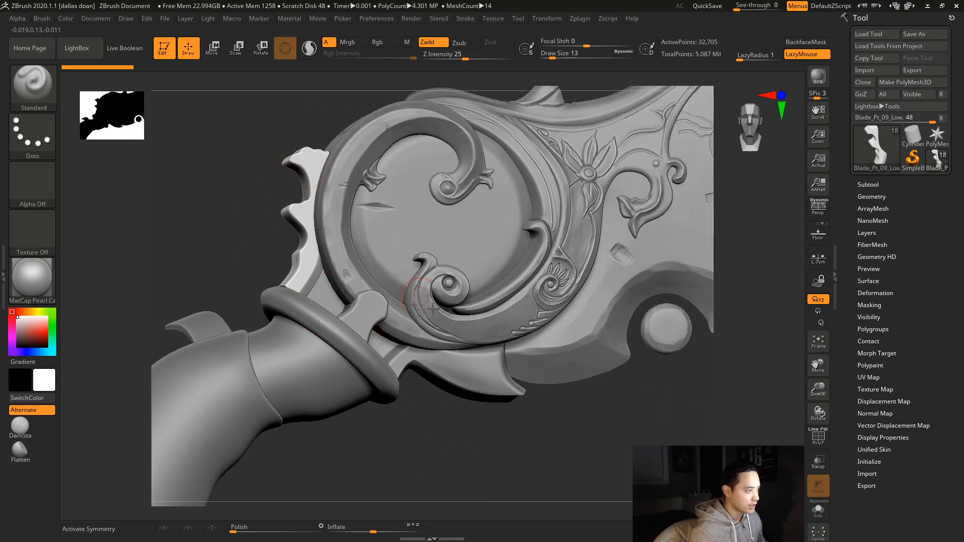
mouse_move(618, 442)
left_mouse_down()
mouse_move(586, 424)
mouse_move(557, 431)
left_mouse_up()
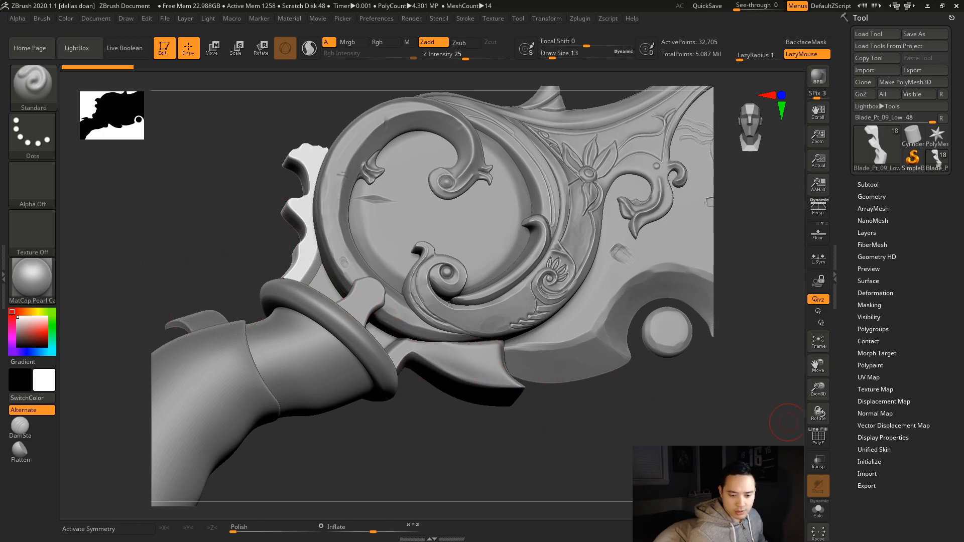
- Switch to the weapon reference images in Photos and study the render that shows two daggers
left_click_drag(963, 31, 398, 55)
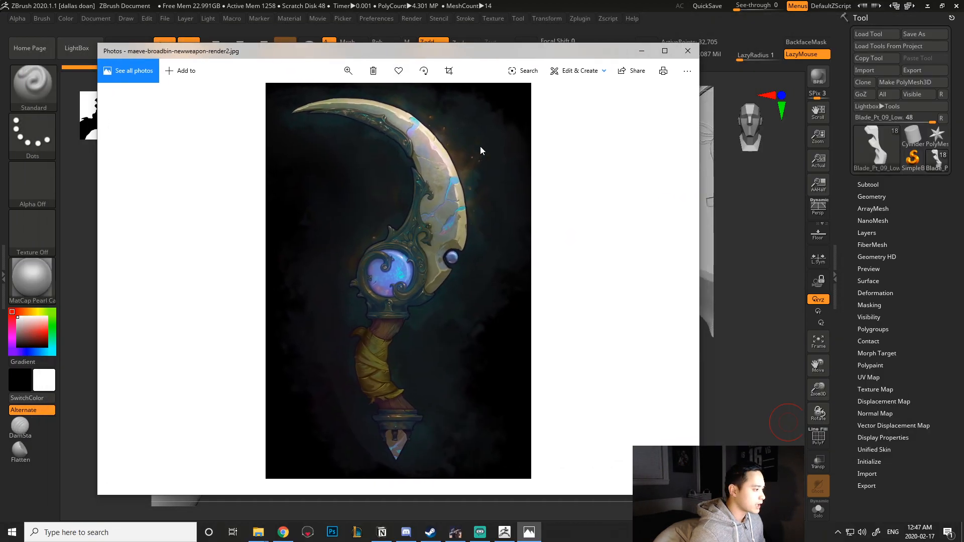
key("Left")
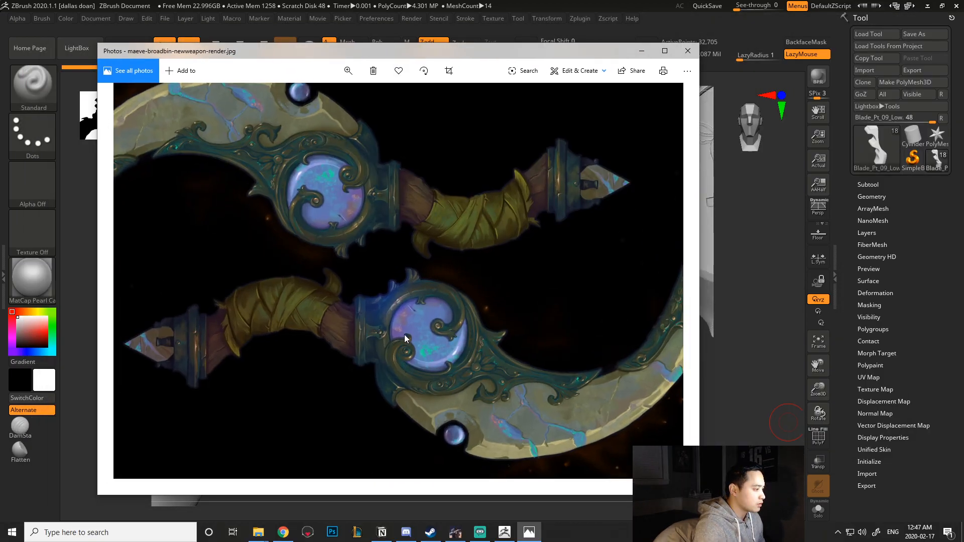
key("Right")
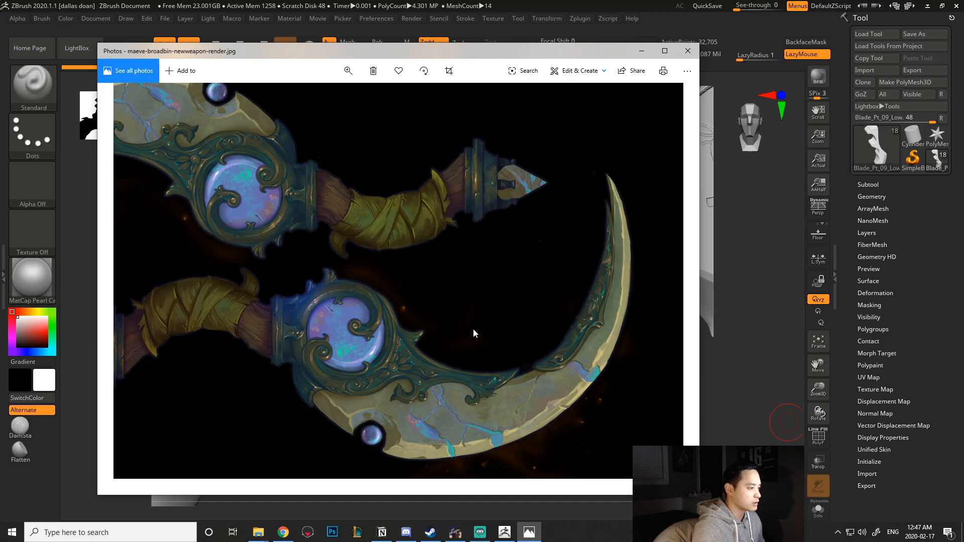
key("Right")
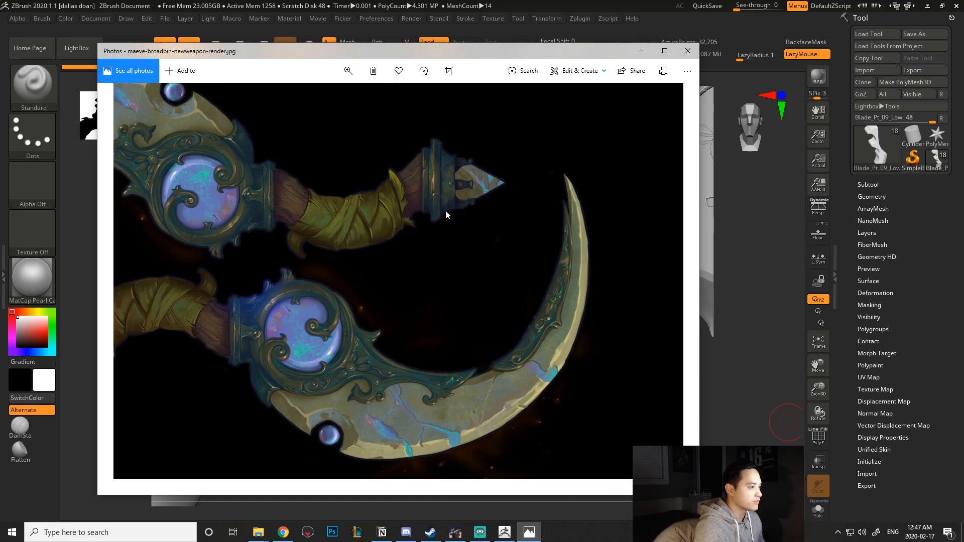
left_click_drag(441, 243, 469, 318)
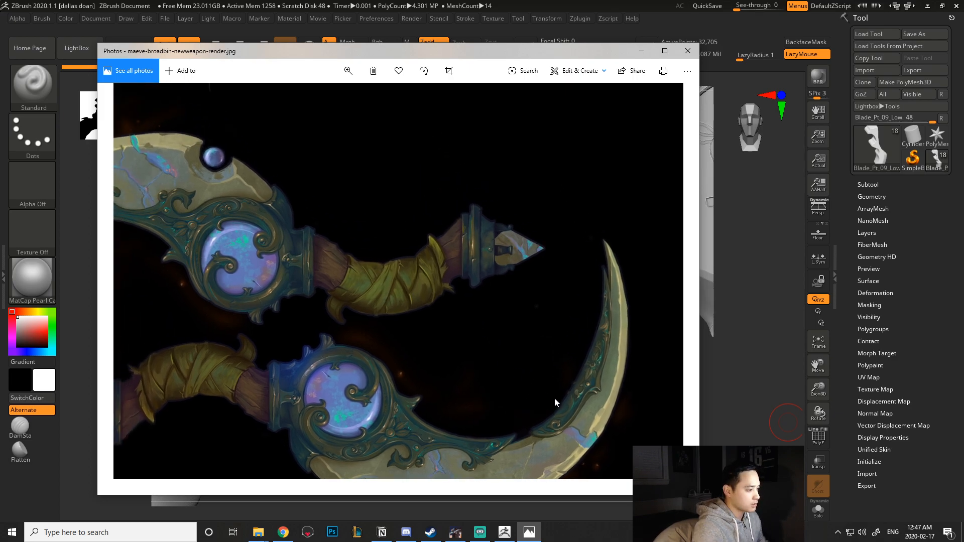
left_click(687, 483)
key("Escape")
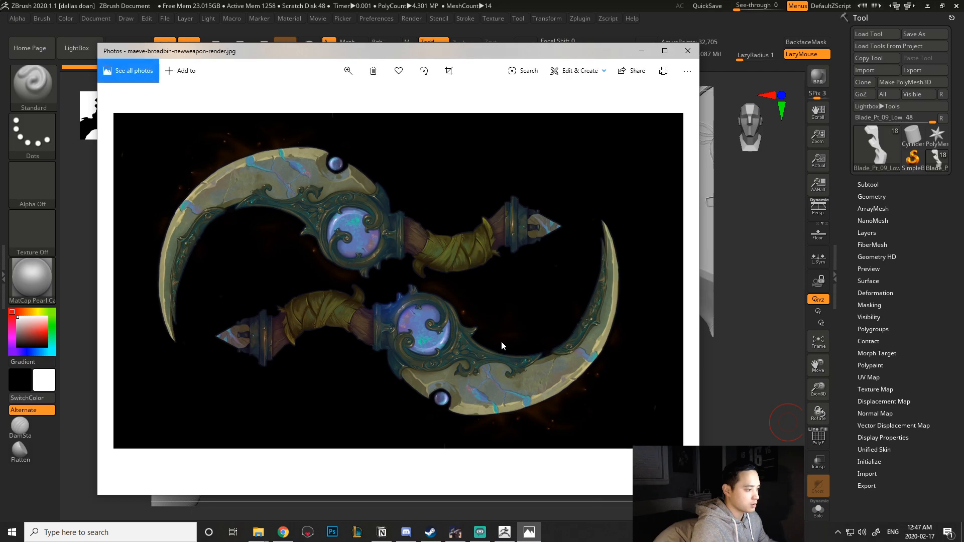
- Study the ring guard and wrapped handle in the single-dagger reference render, then return to ZBrush
key("Right")
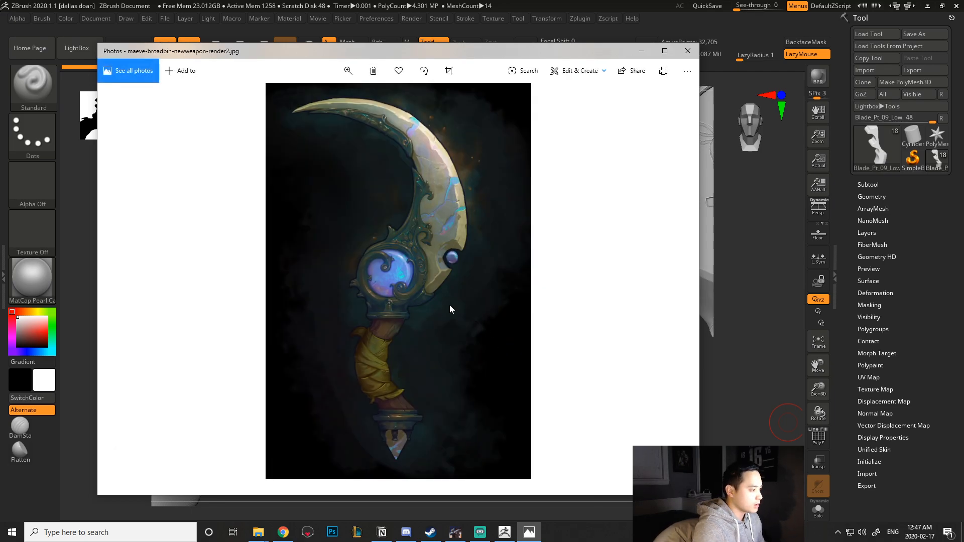
scroll(411, 283, "up", 2)
scroll(374, 286, "up", 3)
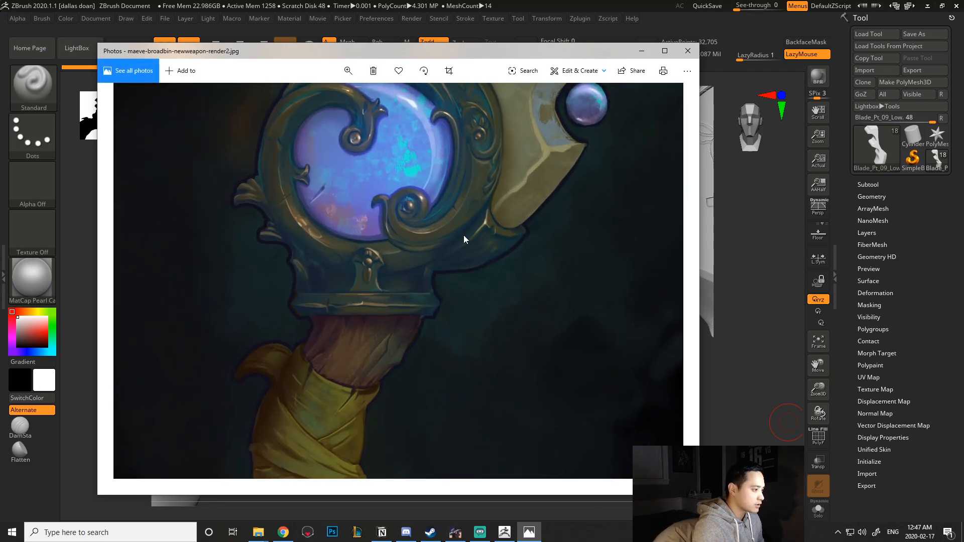
left_click_drag(447, 48, 963, 66)
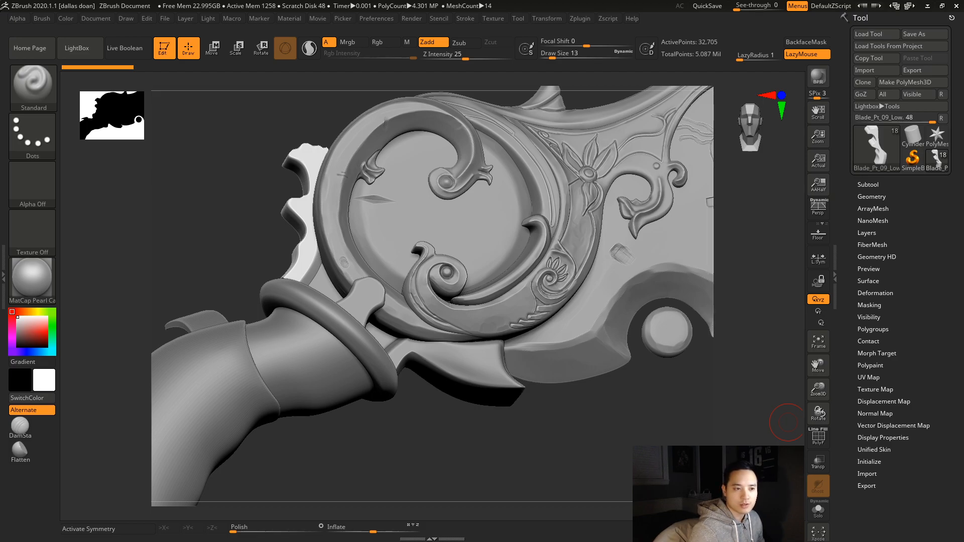
- Make the pointed guard piece beneath the ring, Blade_Pt_08_Low, the active subtool and show the subtool list
left_click_drag(218, 234, 234, 171)
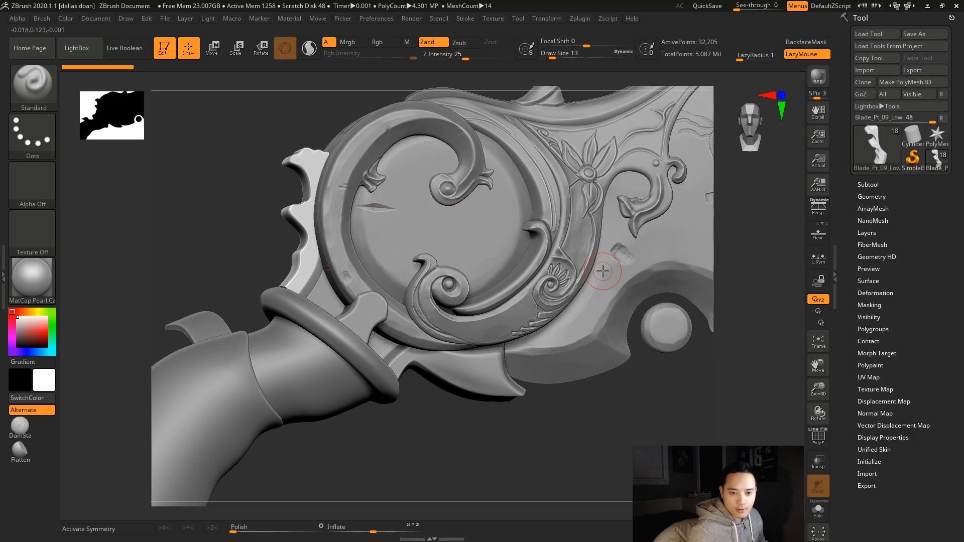
mouse_move(602, 438)
left_mouse_down()
mouse_move(626, 428)
mouse_move(598, 355)
mouse_move(566, 344)
mouse_move(558, 317)
mouse_move(541, 354)
left_mouse_up()
left_click(558, 317, "alt")
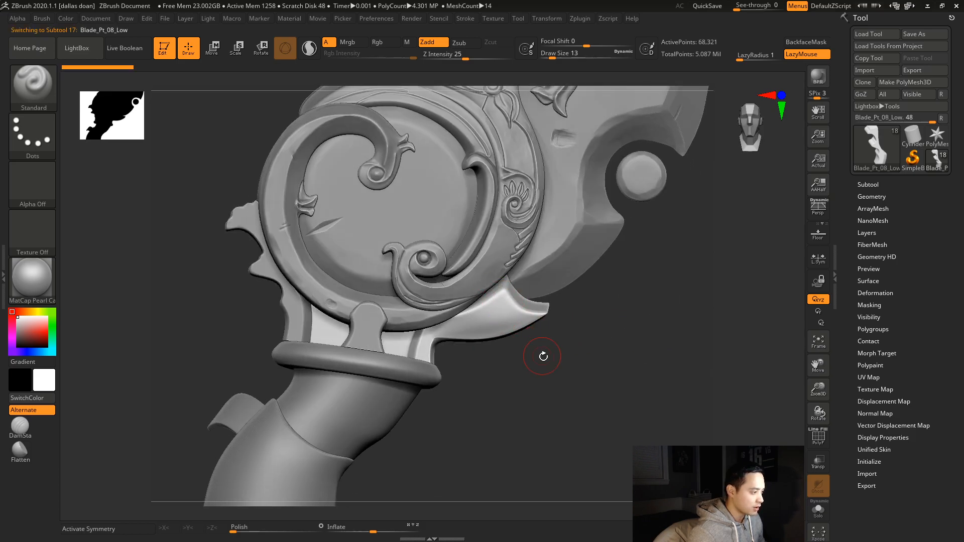
mouse_move(612, 316)
left_mouse_down()
mouse_move(583, 338)
mouse_move(592, 291)
mouse_move(614, 330)
mouse_move(615, 314)
mouse_move(608, 326)
left_mouse_up()
left_click(868, 184)
left_click(405, 361, "alt")
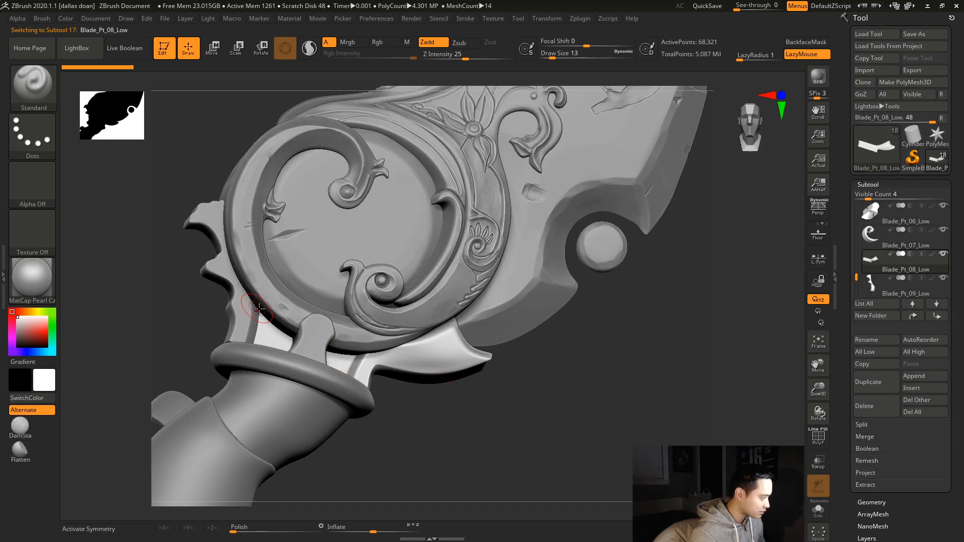
- Check the separate guard pieces by activating the spiked Blade_Pt_09_Low and returning to Blade_Pt_08_Low
left_click(243, 314, "alt")
left_click(246, 321, "alt")
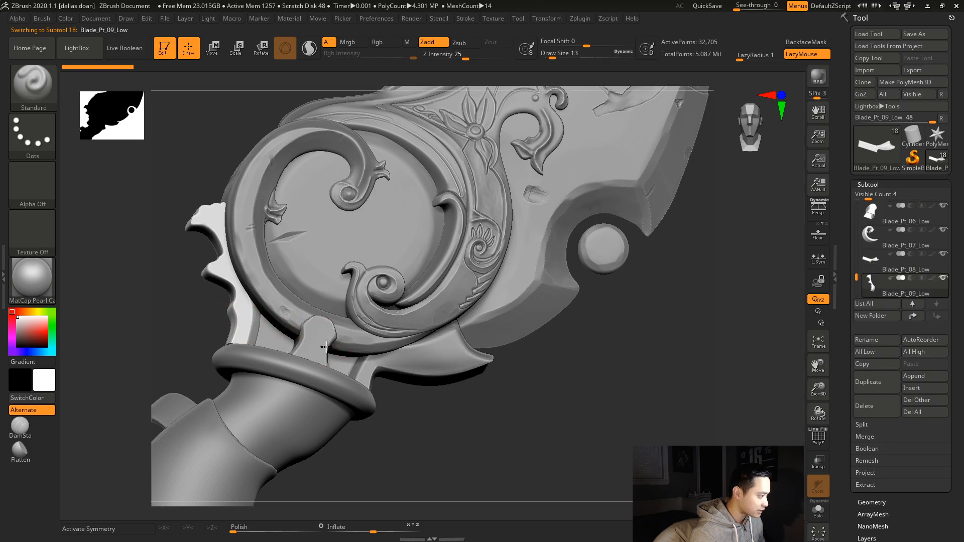
left_click(320, 350, "alt")
left_click(397, 364, "alt")
left_click_drag(625, 401, 597, 398)
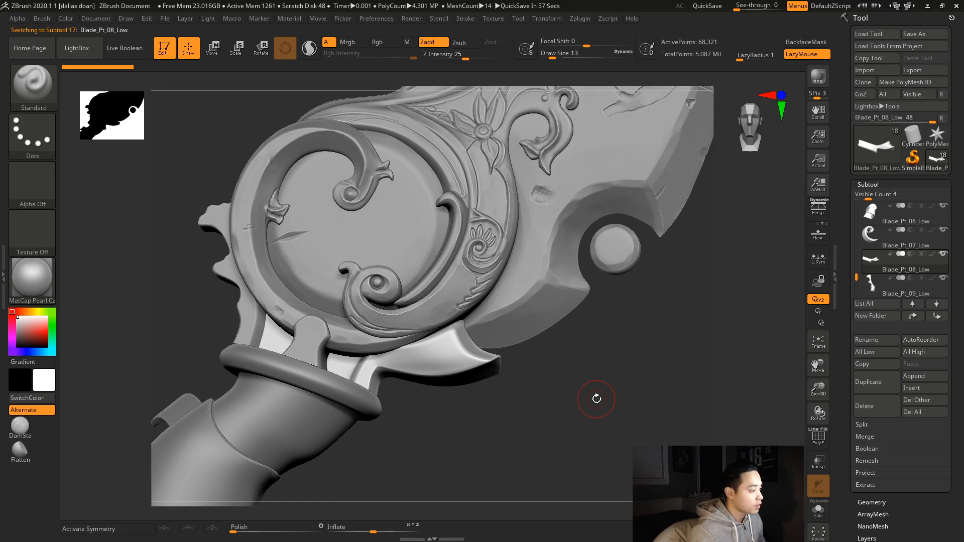
left_click_drag(616, 359, 596, 332, "alt")
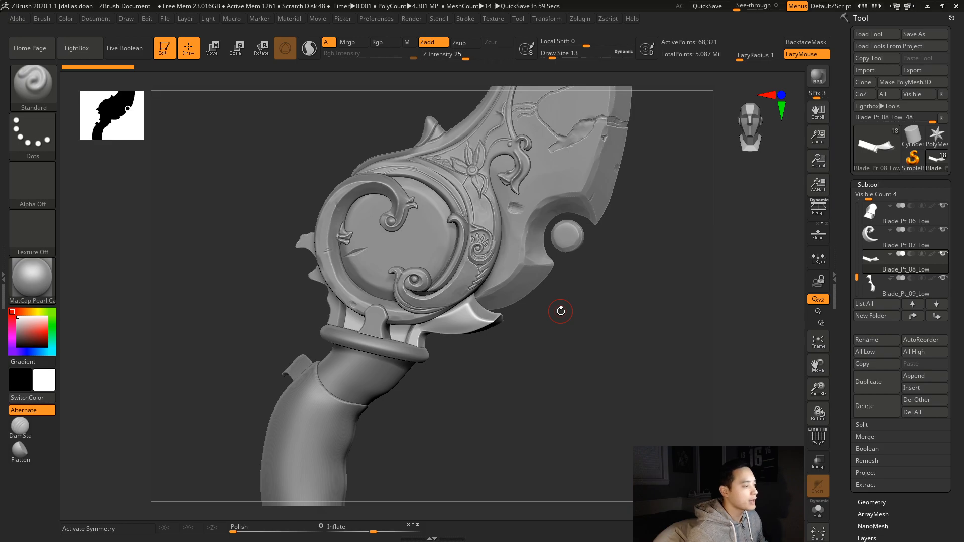
- Isolate the Blade_Pt_08_Low guard piece by hiding all the other subtools
left_click_drag(591, 352, 717, 226)
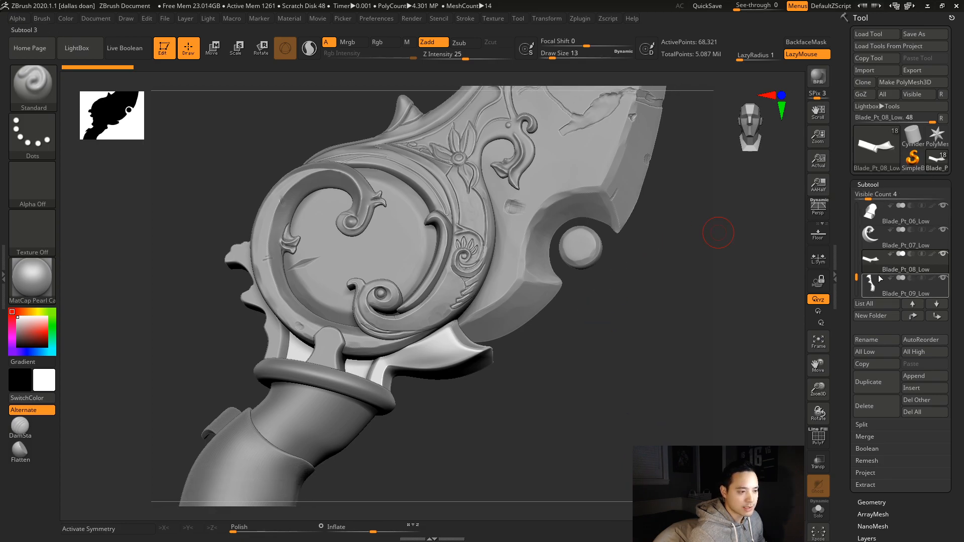
left_click_drag(723, 267, 699, 342)
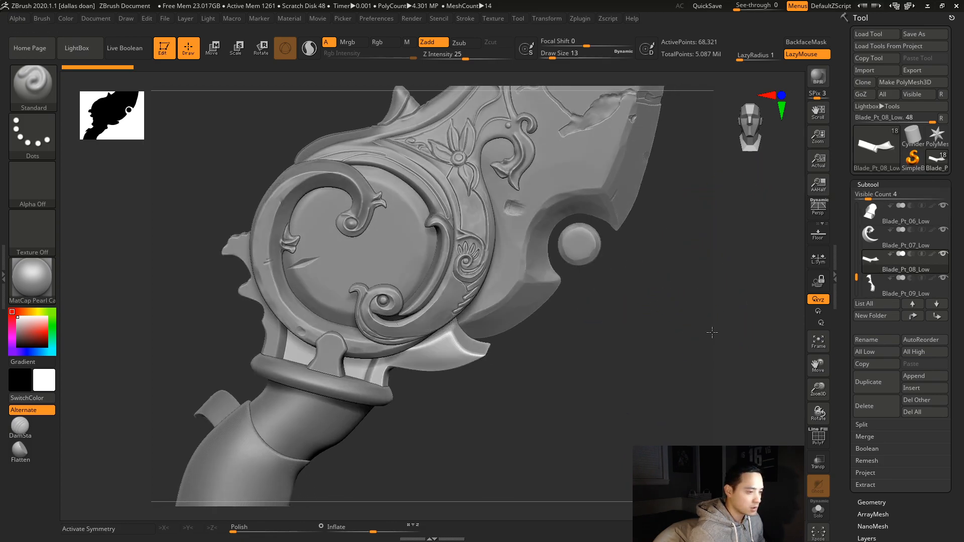
left_click(875, 184)
left_click(866, 184)
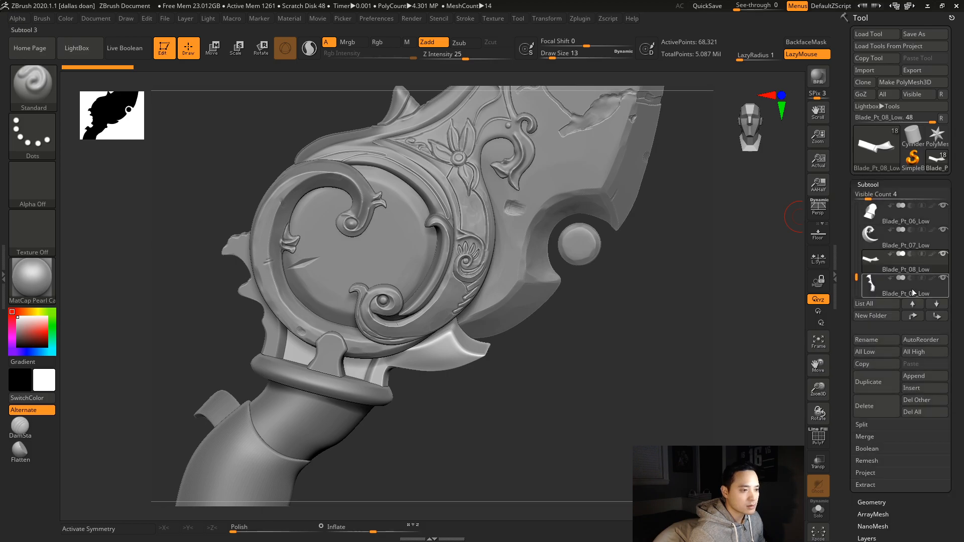
key("shift+s")
left_click_drag(576, 292, 615, 211)
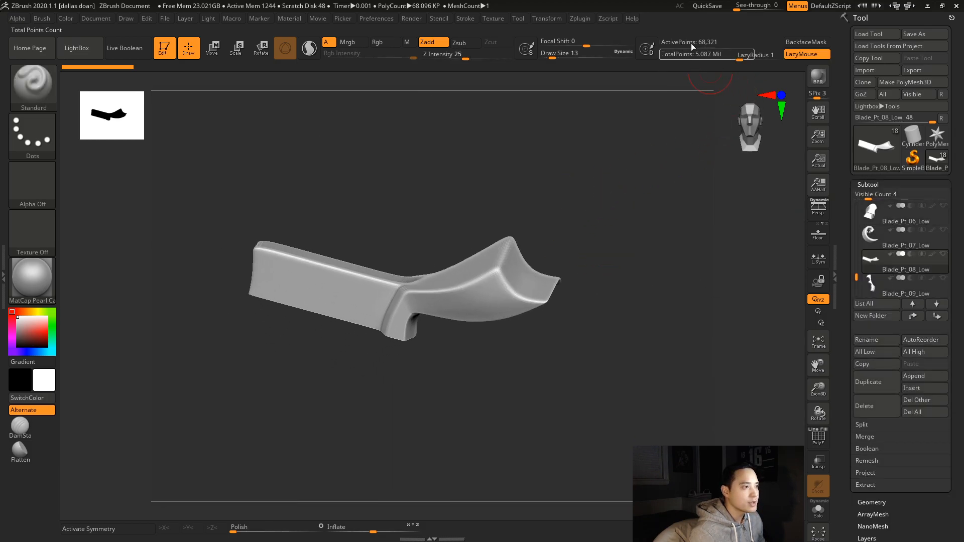
- Display the wireframe on the isolated guard piece to examine its topology
left_click(870, 184)
left_click(868, 185)
left_click(868, 185)
key("shift+f")
mouse_move(581, 252)
left_mouse_down()
mouse_move(613, 265)
mouse_move(606, 267)
mouse_move(604, 254)
mouse_move(590, 261)
left_mouse_up()
- Delete the guard piece's lower subdivision levels and compare its surface with and without the wireframe
left_click(872, 196)
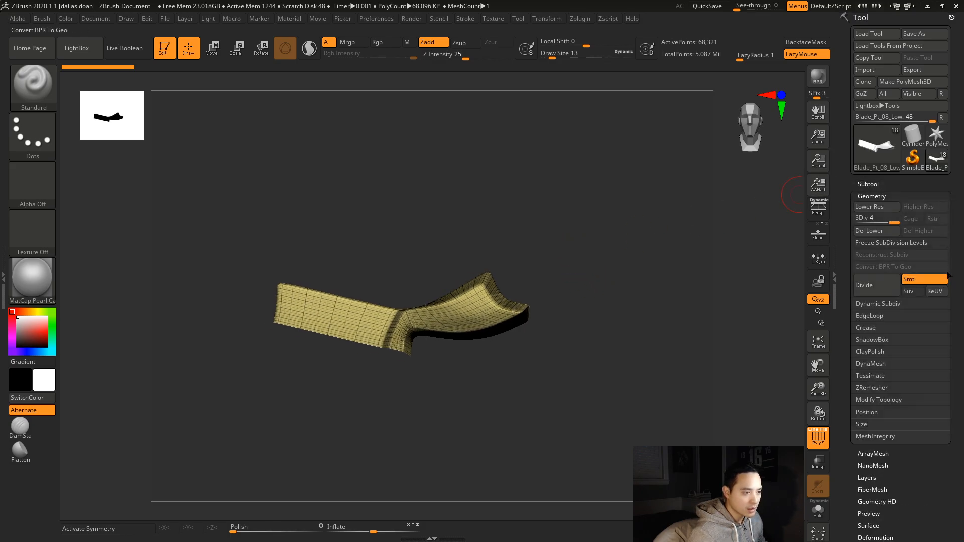
left_click(946, 282)
left_click_drag(638, 303, 661, 282)
left_click(864, 196)
left_click(874, 193)
key("d")
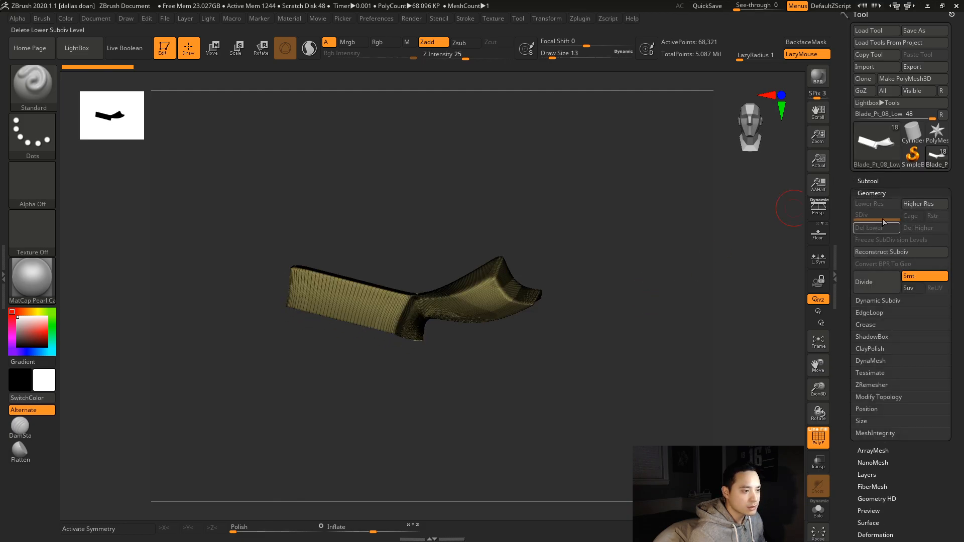
key("shift+f")
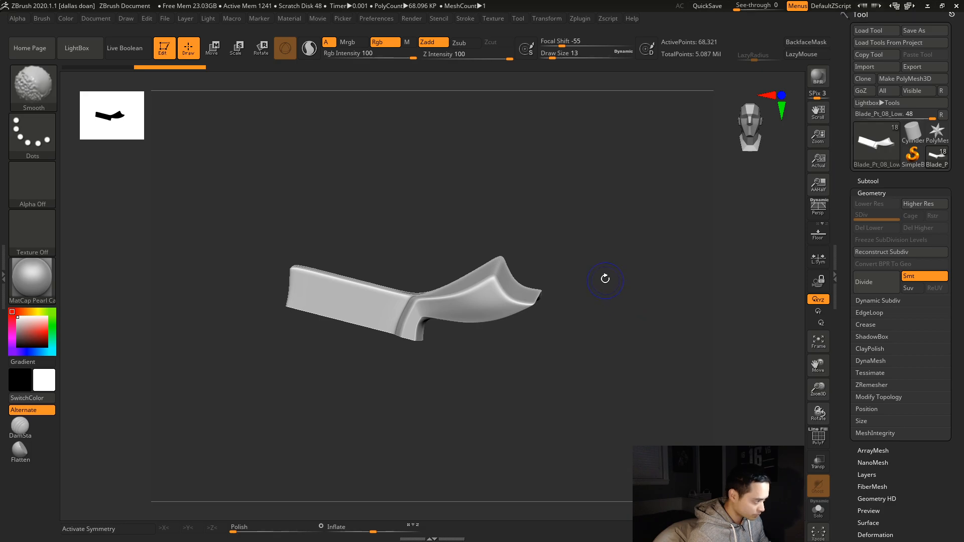
key("shift+f")
- Remesh the guard piece with DynaMesh at a resolution of 2048 and check the result up close
left_click(865, 192)
left_click(866, 193)
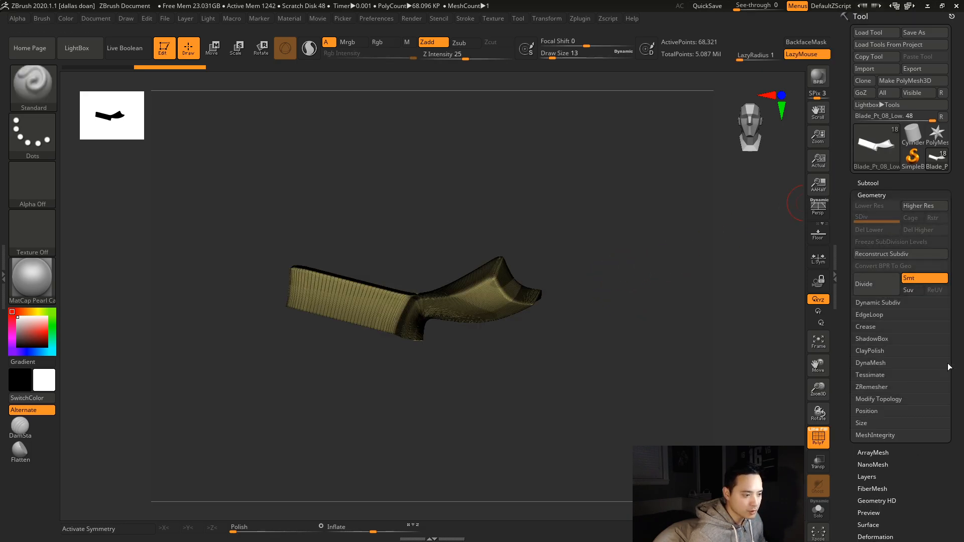
left_click_drag(954, 359, 954, 328)
left_click(876, 333)
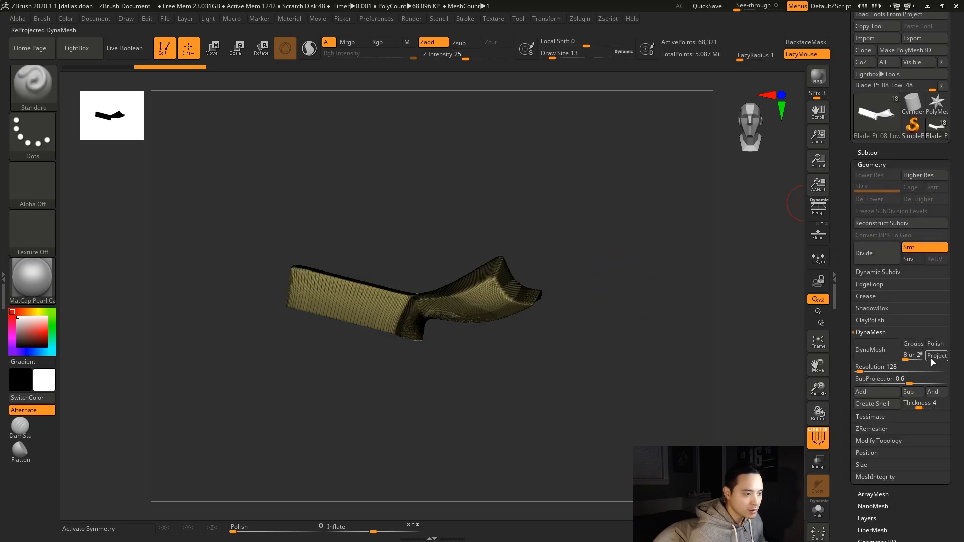
left_click(882, 368)
type("2048")
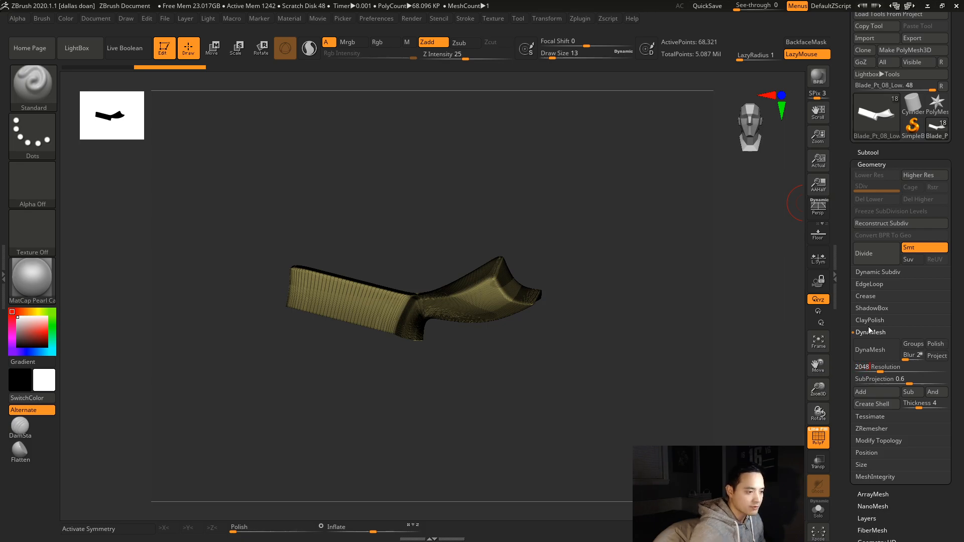
key("Return")
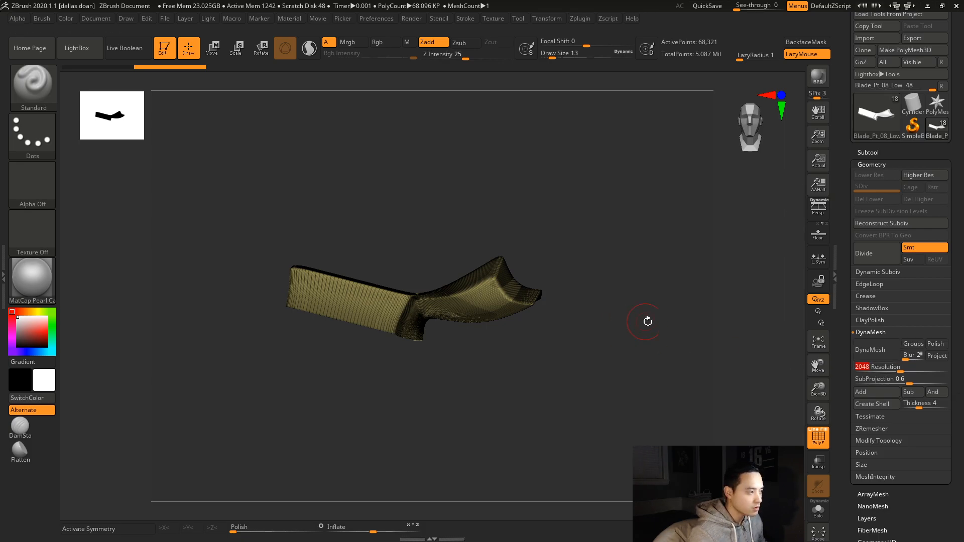
key("shift+f")
left_click(872, 353)
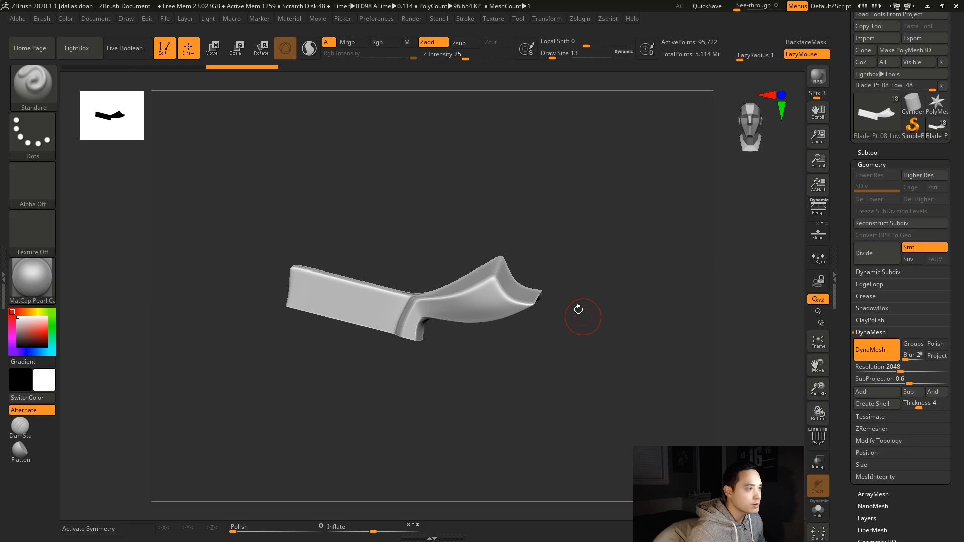
mouse_move(566, 224)
left_mouse_down()
mouse_move(640, 221)
mouse_move(596, 218)
mouse_move(618, 251)
mouse_move(604, 226)
mouse_move(495, 316)
left_mouse_up()
key("shift+f")
key("shift+f")
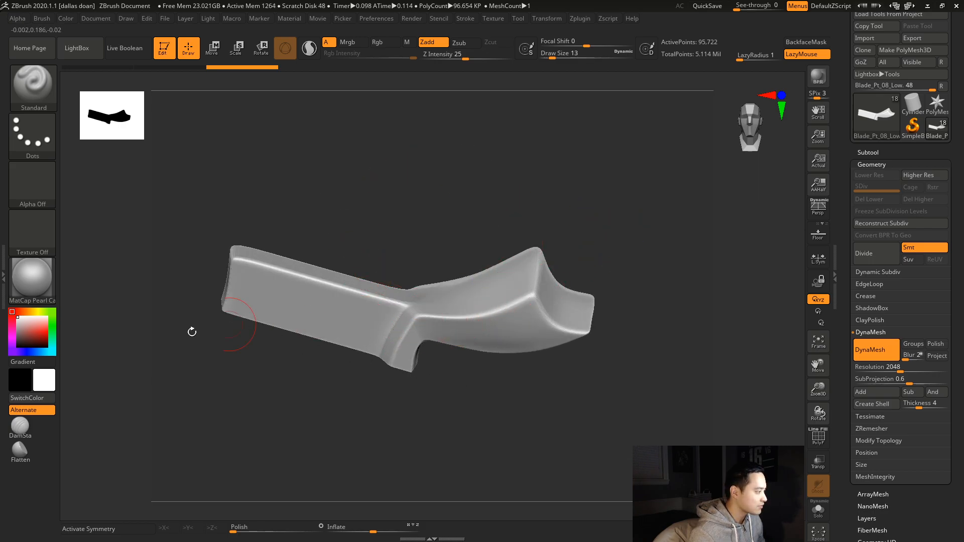
- Select the Flatten brush, set the draw size to 5 and enable LazyMouse
left_click(20, 449)
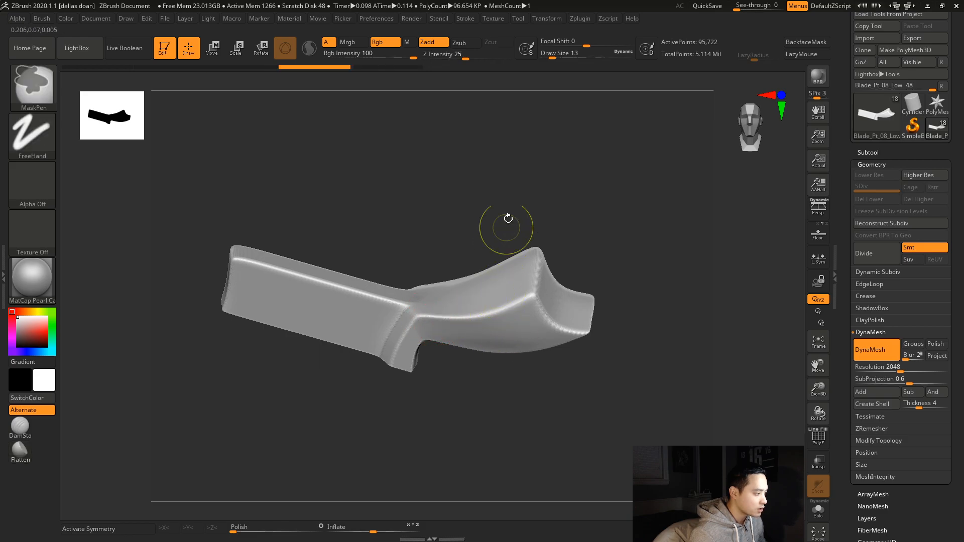
key("space")
left_click_drag(496, 251, 493, 251)
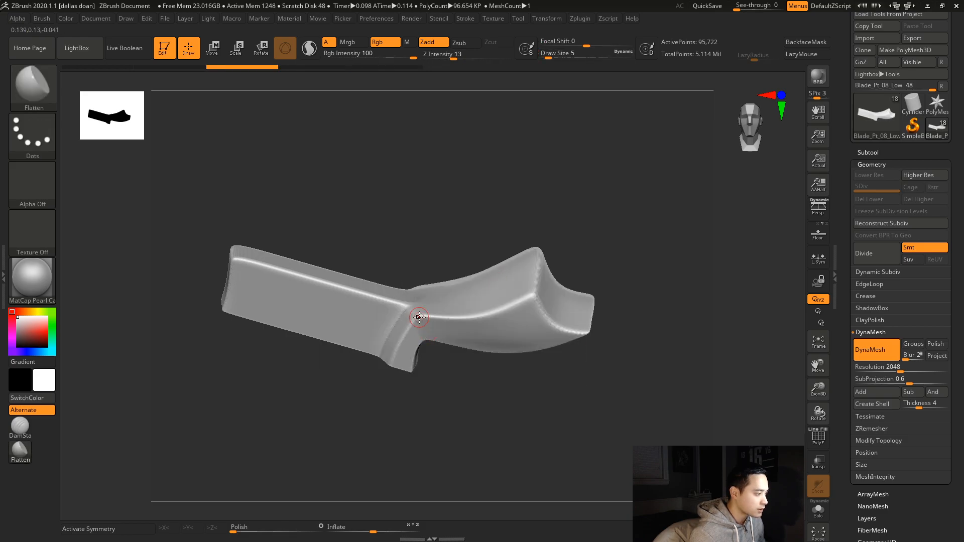
left_click_drag(598, 295, 603, 251, "alt")
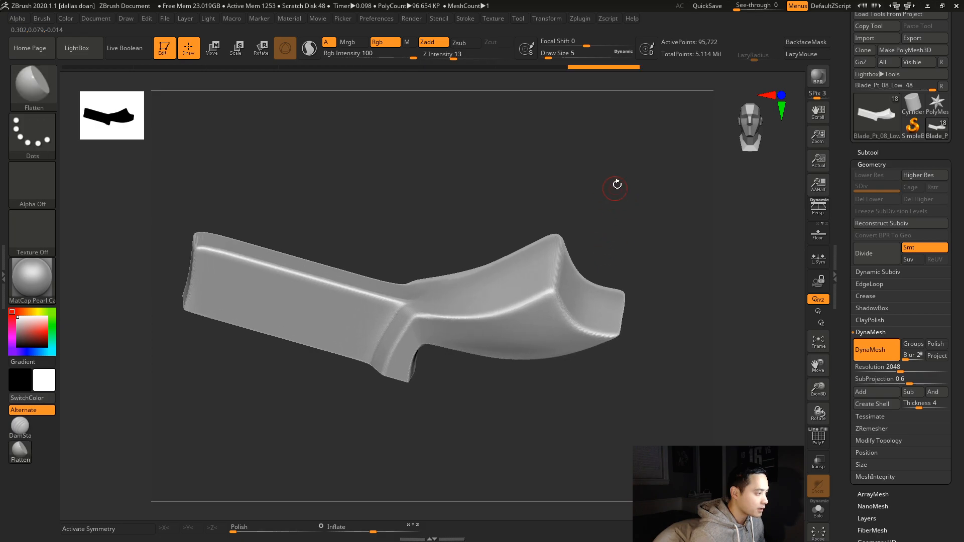
left_click_drag(616, 187, 602, 203, "alt")
left_click(805, 54)
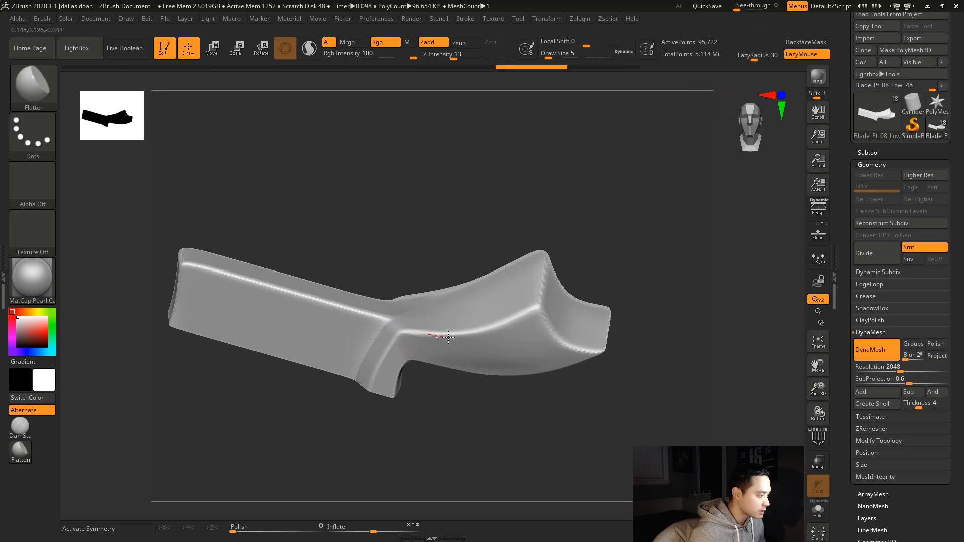
- Try to flatten the long curved ridge leading to the guard piece's tip with the Flatten brush
mouse_move(641, 216)
left_mouse_down()
mouse_move(662, 216)
mouse_move(631, 221)
left_mouse_up()
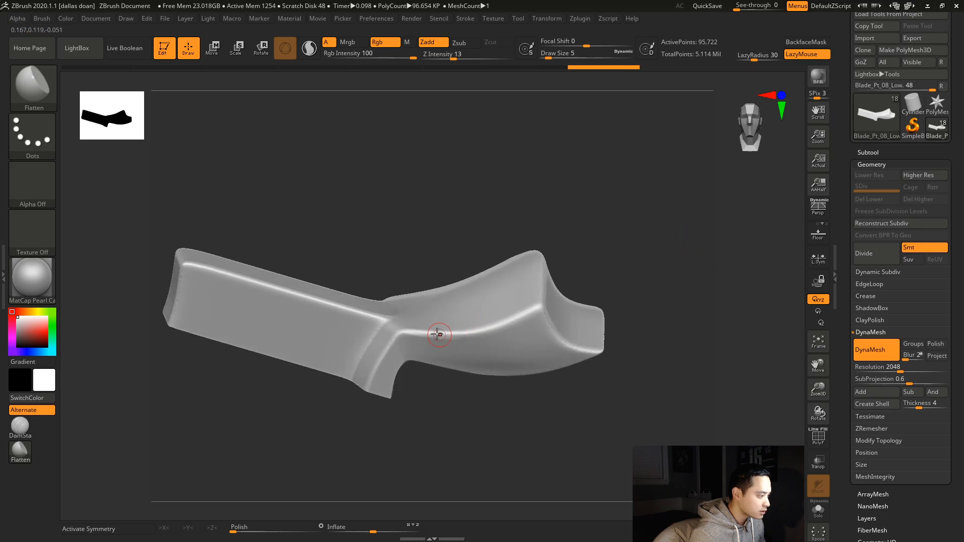
left_click_drag(489, 332, 533, 311)
left_click_drag(612, 251, 587, 275)
mouse_move(617, 224)
left_mouse_down()
mouse_move(624, 215)
mouse_move(646, 231)
mouse_move(623, 244)
mouse_move(627, 234)
left_mouse_up()
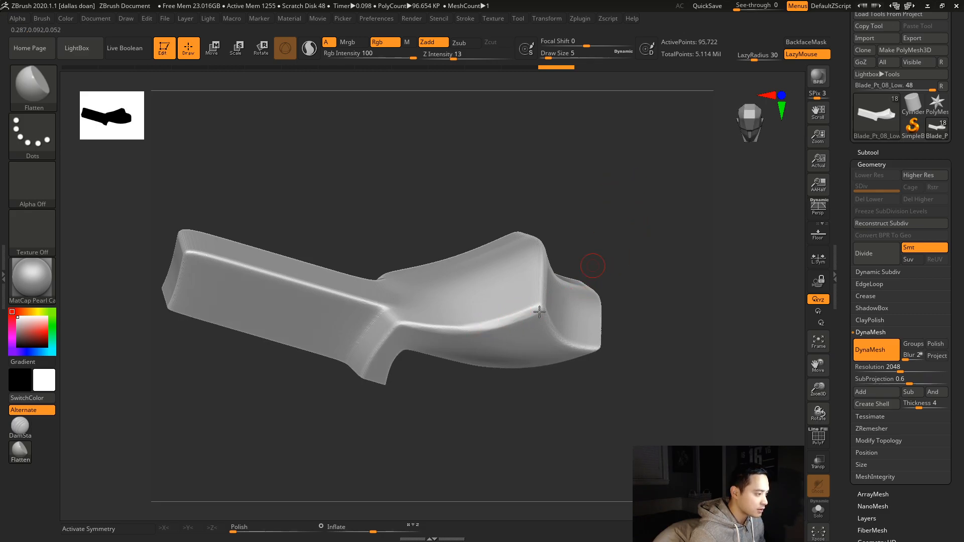
key("ctrl")
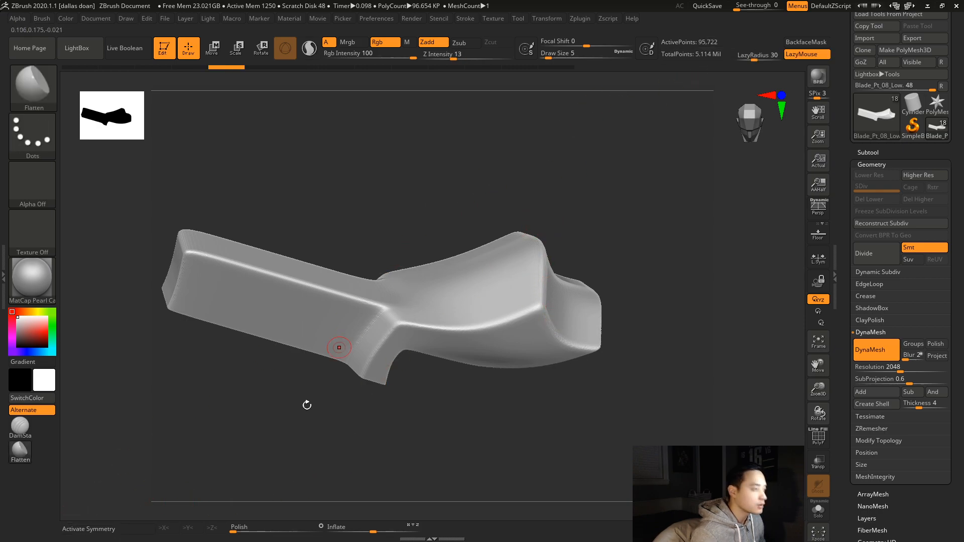
- Activate symmetry across the Z axis only
left_click(94, 534)
left_click(171, 528)
left_click_drag(597, 176, 550, 169)
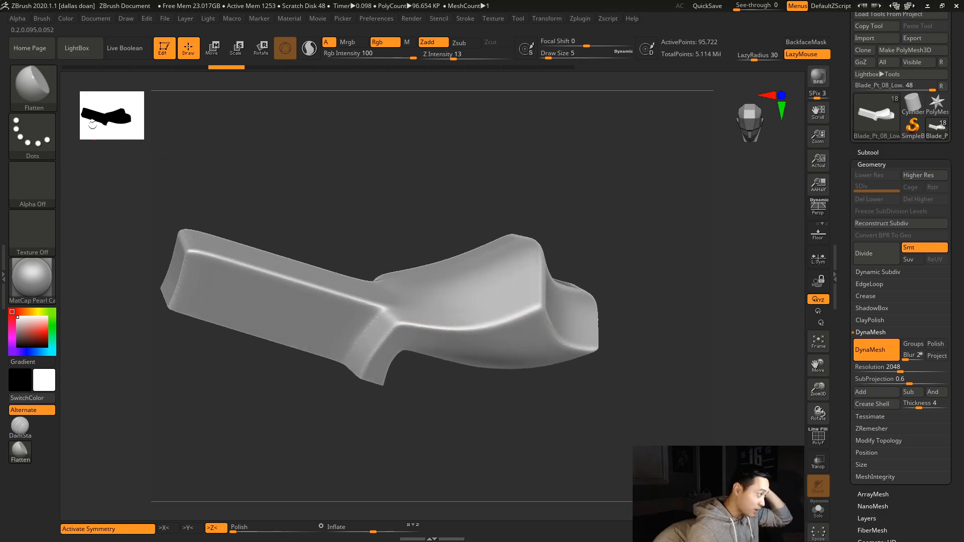
- Switch to the TrimDynamic brush and enable LazyMouse with a LazyRadius of 21
key("b")
key("t")
key("d")
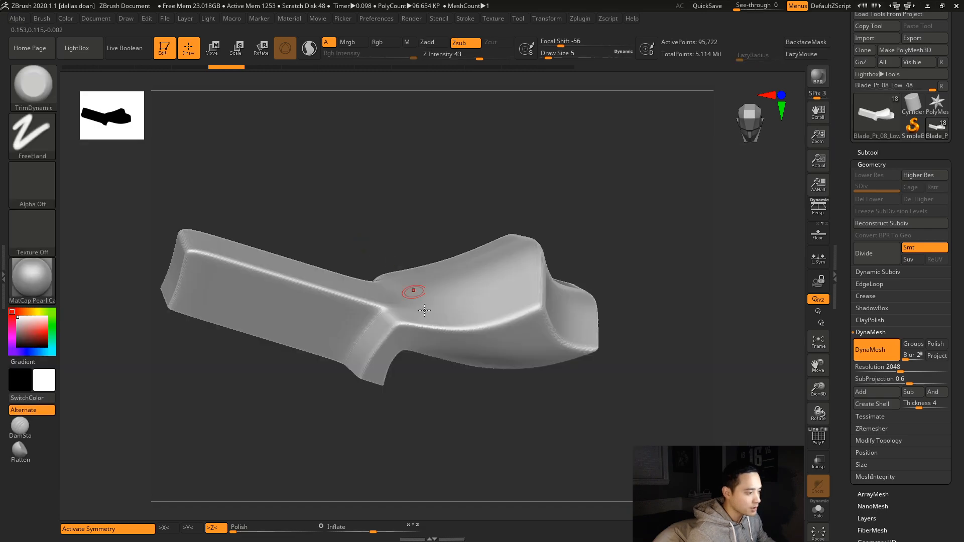
left_click_drag(404, 326, 444, 329)
key("ctrl+z")
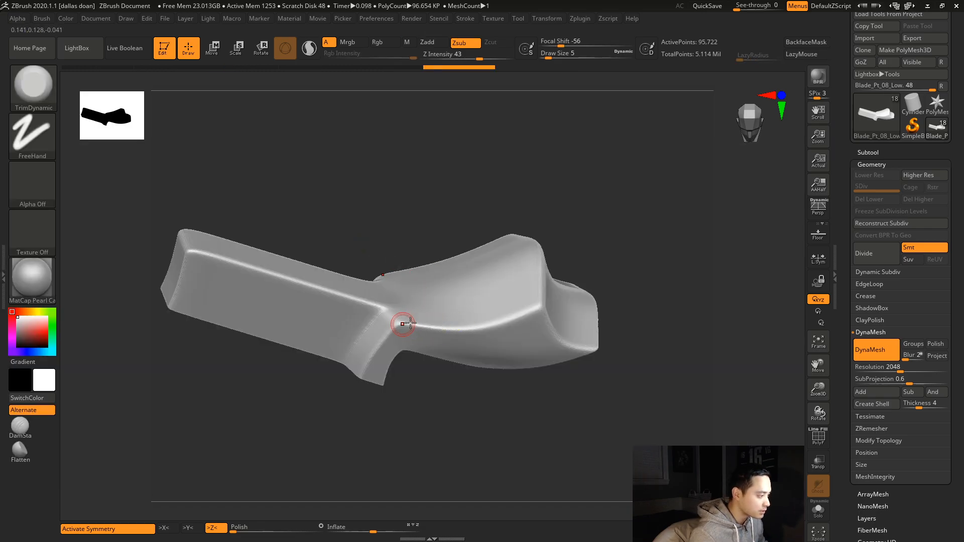
left_click(806, 54)
left_click_drag(741, 56, 753, 56)
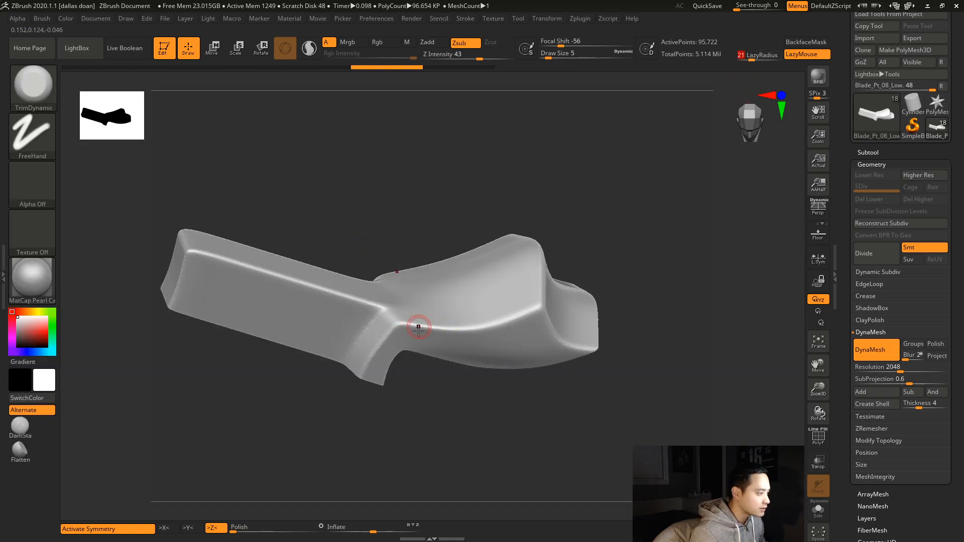
- Bevel the long curved ridge between the short foot and the tip with TrimDynamic strokes
left_click_drag(400, 324, 421, 327)
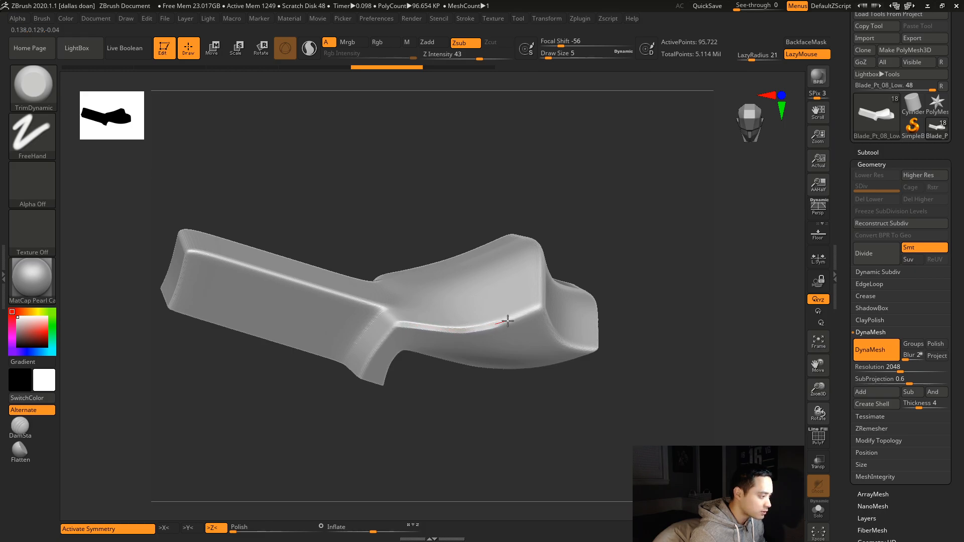
left_click_drag(533, 314, 550, 308)
mouse_move(616, 230)
left_mouse_down("alt")
mouse_move(626, 197)
mouse_move(590, 167)
mouse_move(568, 213)
left_mouse_up("alt")
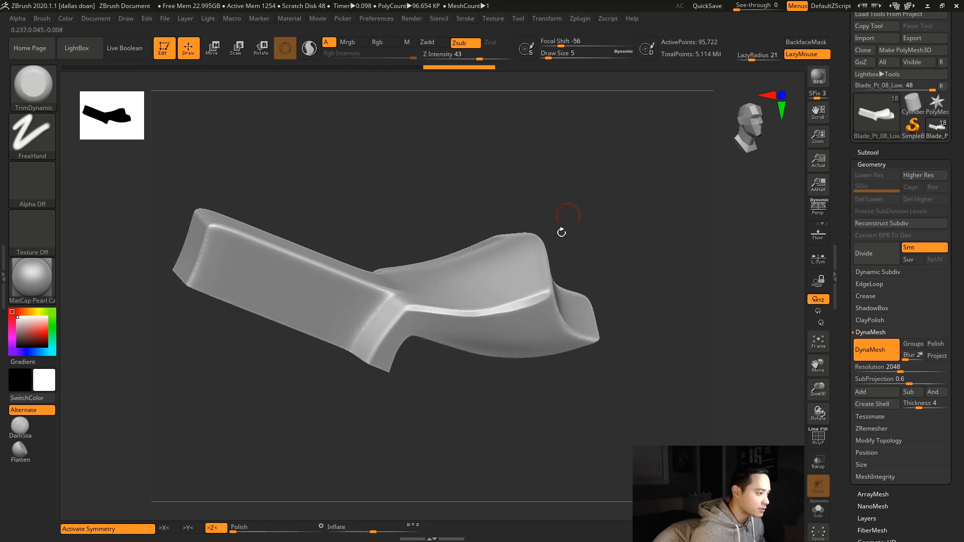
left_click_drag(410, 310, 447, 309)
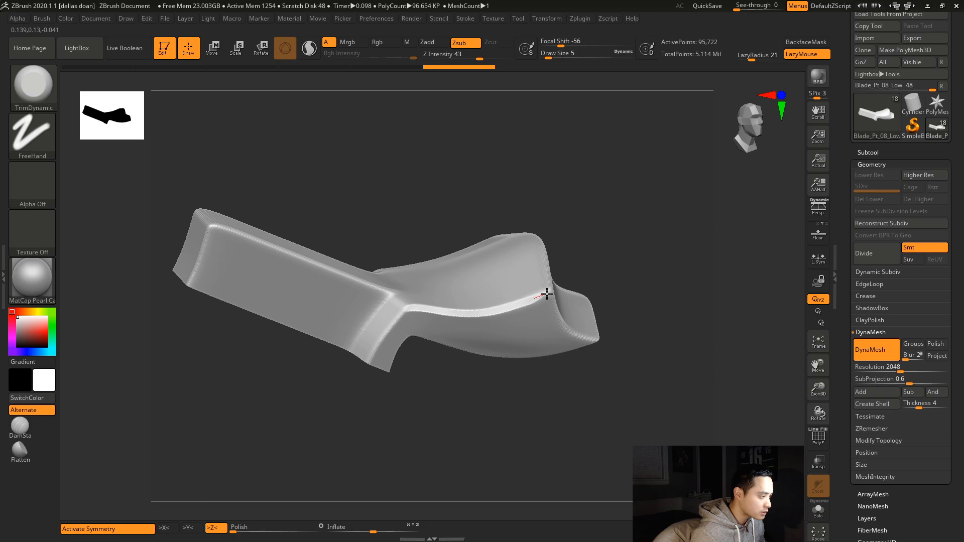
- Bevel the edges of the short foot and the corner edge of the cupped tip with TrimDynamic
left_click_drag(658, 247, 614, 266)
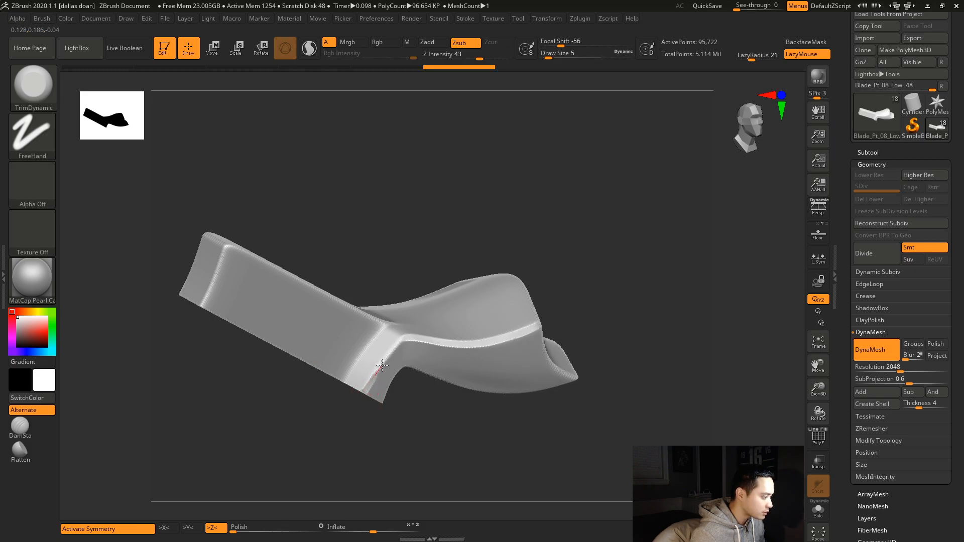
mouse_move(618, 231)
left_mouse_down()
mouse_move(637, 205)
mouse_move(626, 233)
left_mouse_up()
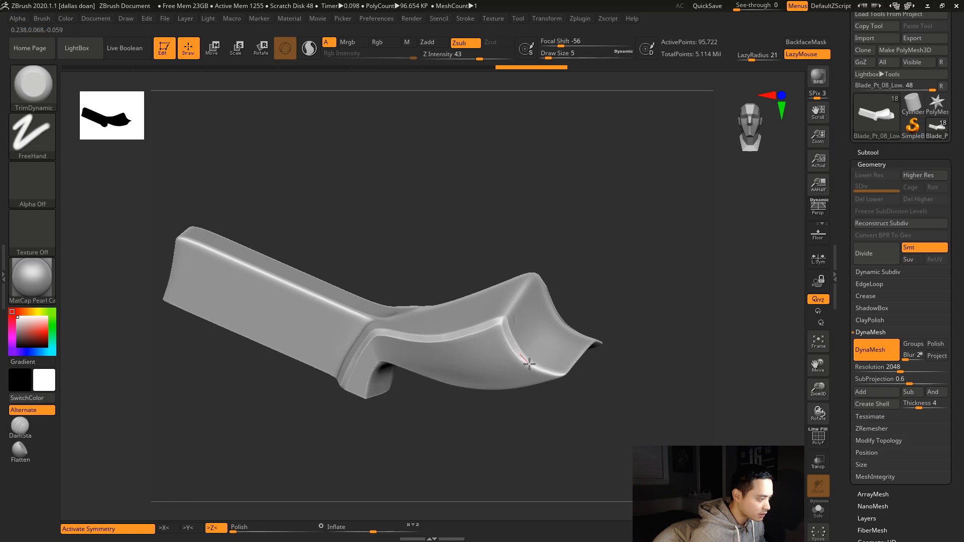
left_click_drag(645, 338, 551, 252)
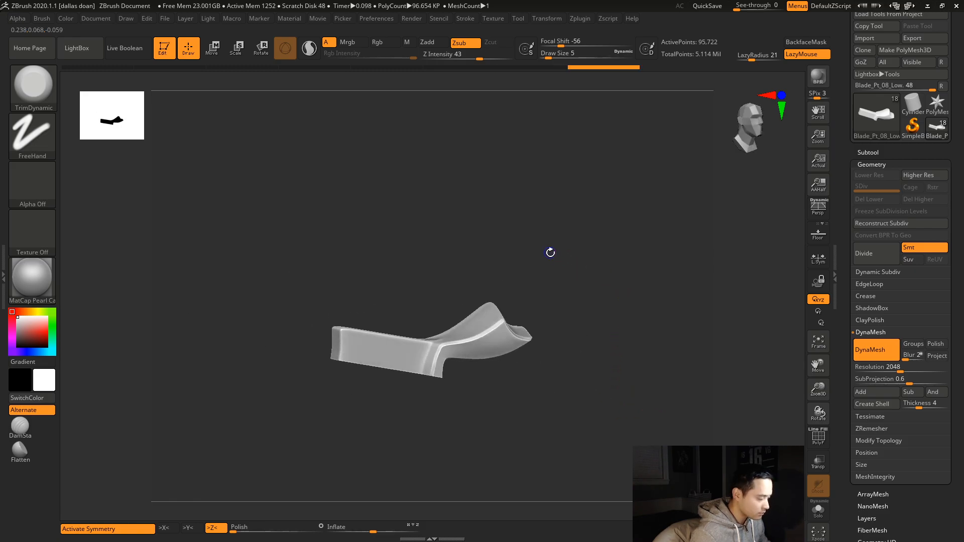
- Check the bevelled piece against the rest of the dagger, then isolate Blade_Pt_08_Low again
left_click(868, 152)
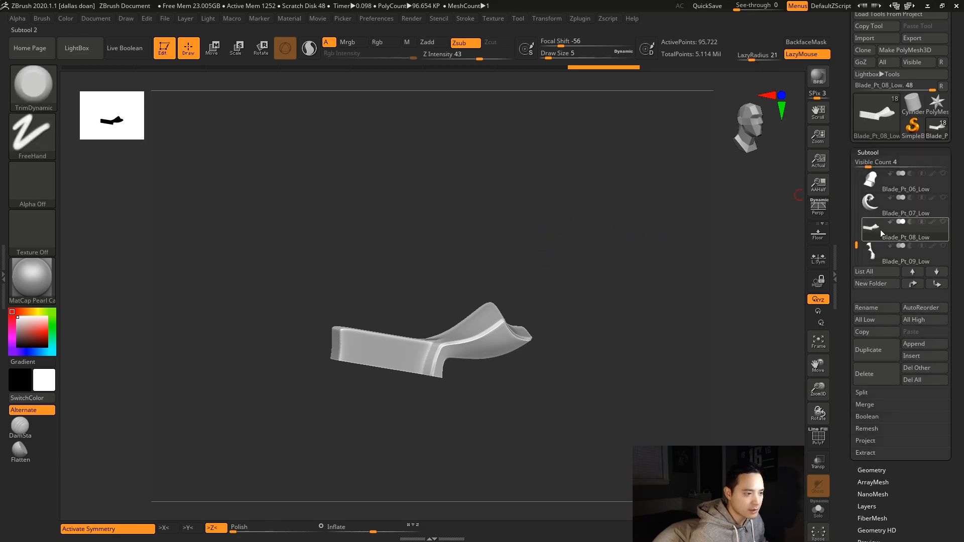
left_click(709, 253, "ctrl+shift")
left_click_drag(624, 347, 702, 266)
left_click(944, 222)
- Bevel the outer rim of the cupped tip with TrimDynamic and set the LazyRadius to 32
left_click_drag(605, 349, 499, 252)
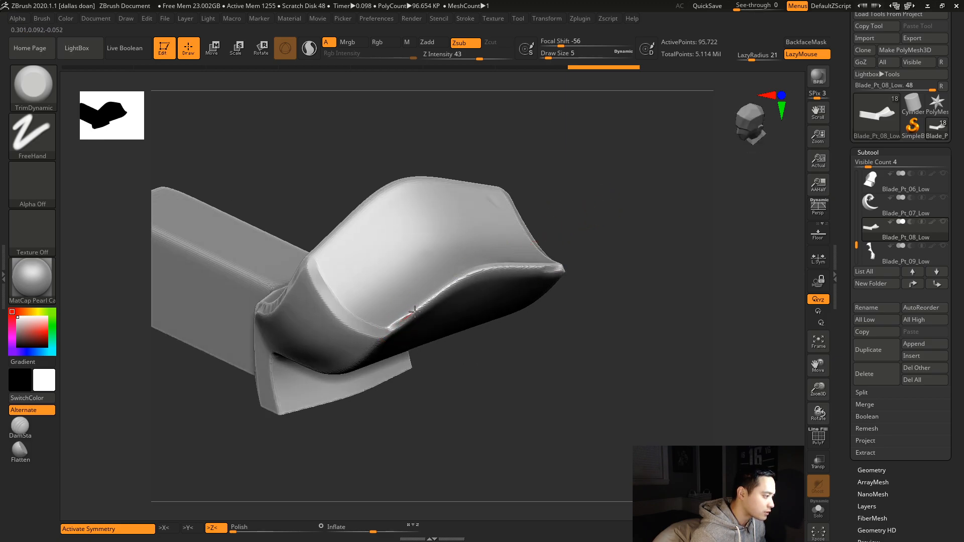
left_click_drag(429, 299, 394, 329, "shift")
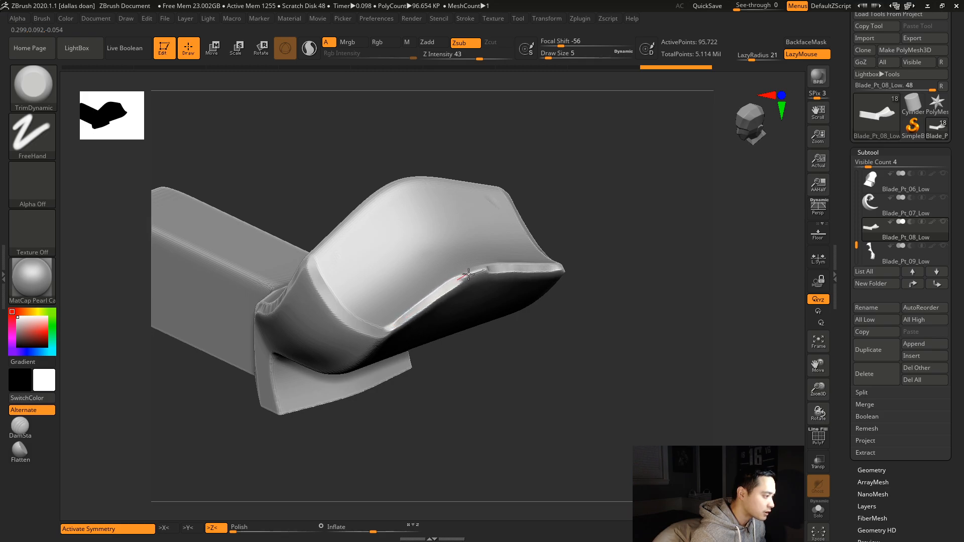
mouse_move(670, 216)
left_mouse_down()
mouse_move(600, 221)
mouse_move(559, 237)
mouse_move(533, 218)
mouse_move(595, 204)
mouse_move(609, 228)
mouse_move(622, 185)
left_mouse_up()
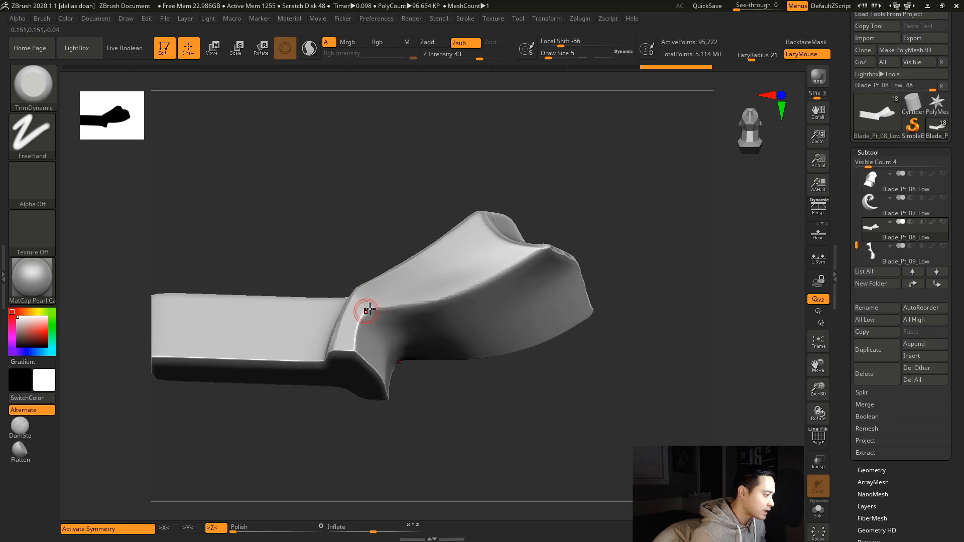
left_click(753, 57)
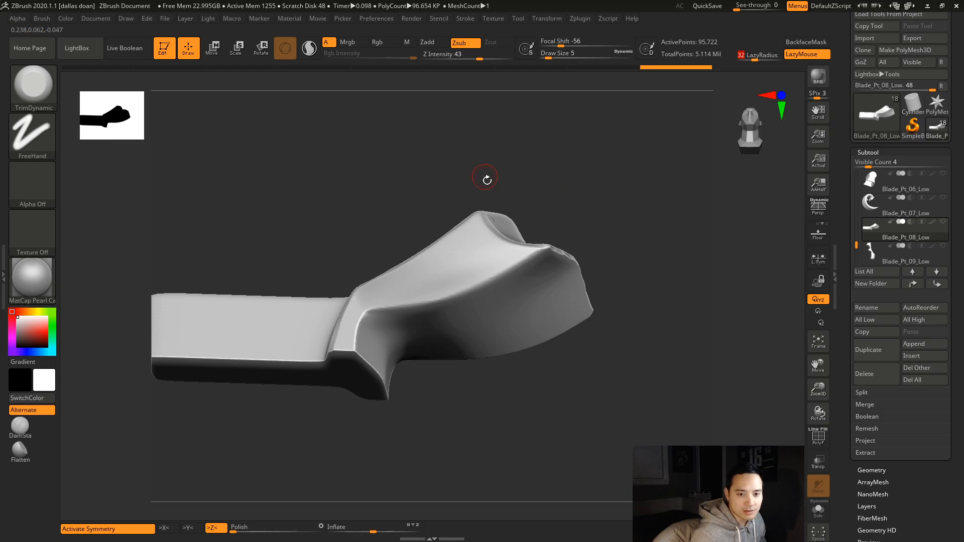
- Bevel the curved edge from the short foot along to the cupped tip with TrimDynamic strokes
left_click_drag(590, 167, 568, 179)
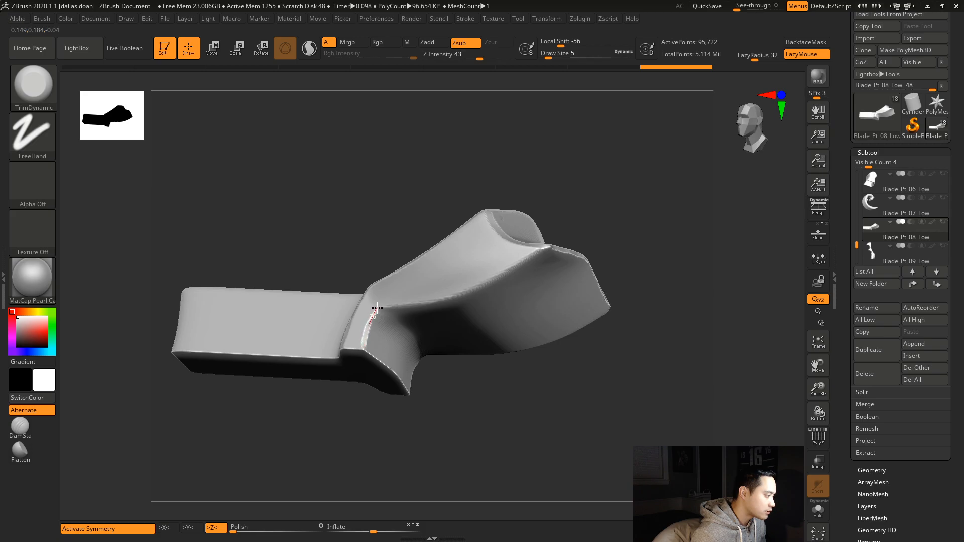
left_click_drag(389, 302, 396, 302)
left_click_drag(632, 392, 642, 392)
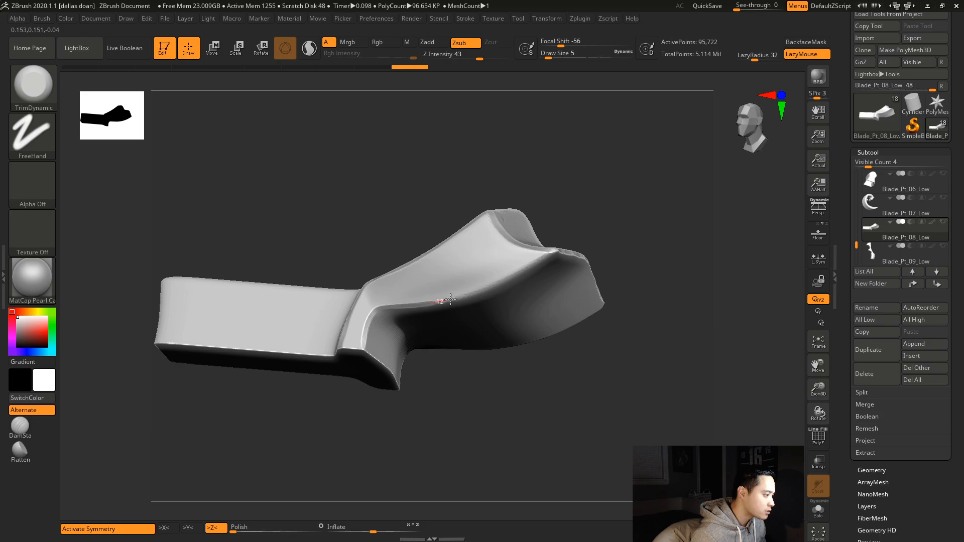
left_click_drag(455, 298, 459, 297)
left_click_drag(633, 218, 649, 216)
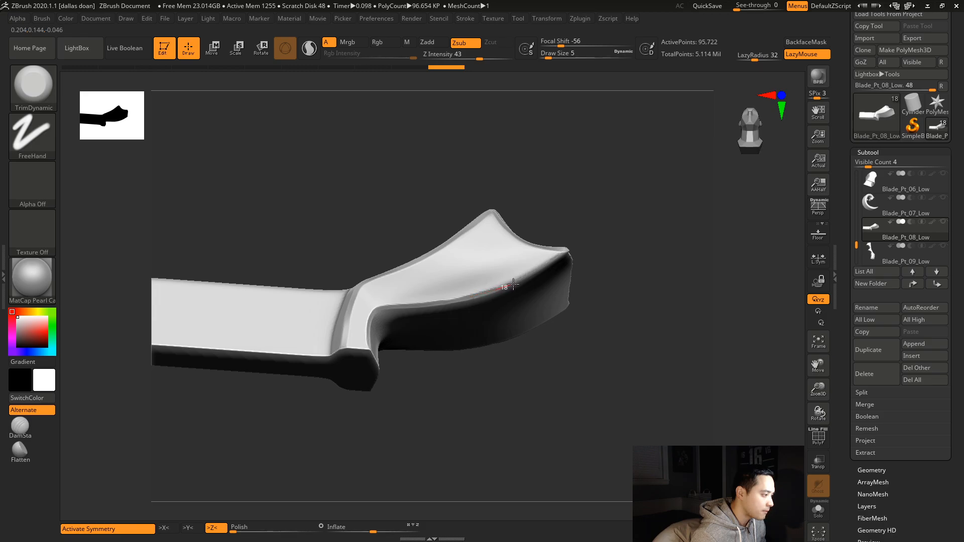
left_click_drag(642, 224, 582, 228)
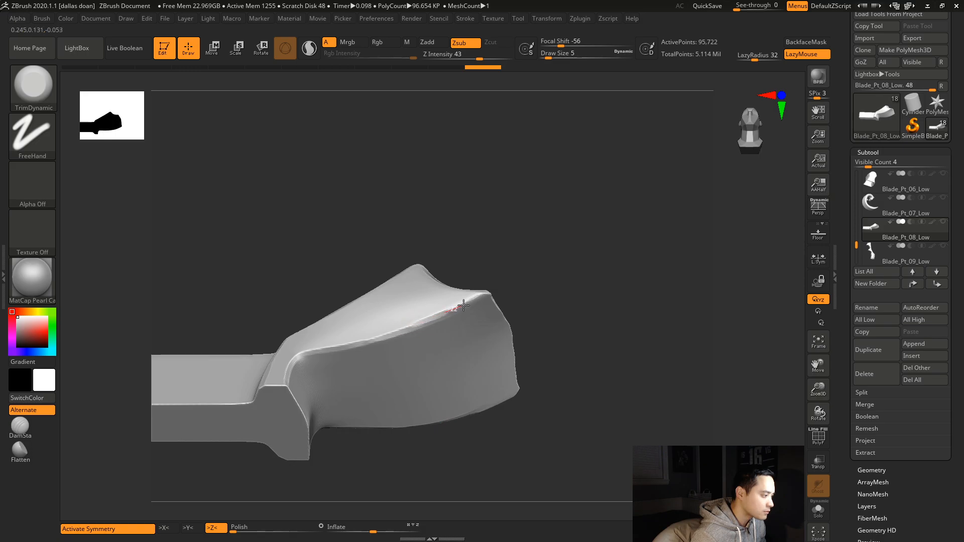
left_click_drag(553, 249, 113, 237)
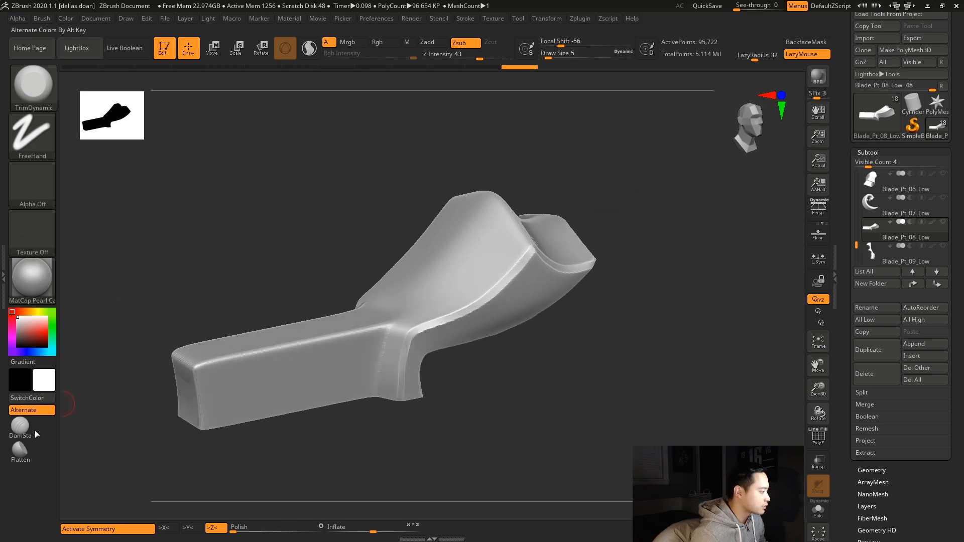
- Even out the bar's side face where it meets the short foot with the Flatten brush
left_click(20, 450)
mouse_move(189, 263)
left_mouse_down()
mouse_move(282, 191)
mouse_move(377, 331)
left_mouse_up()
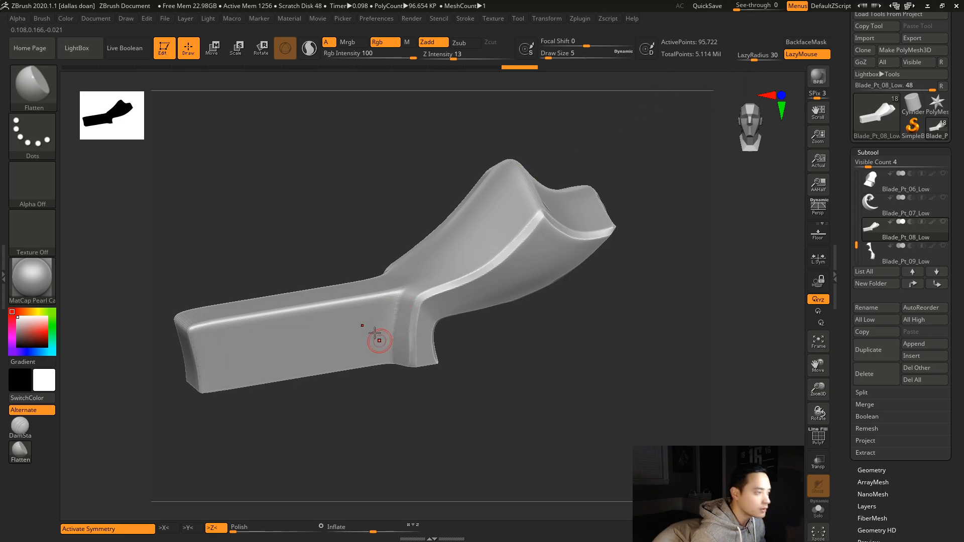
left_click_drag(305, 238, 325, 252, "alt")
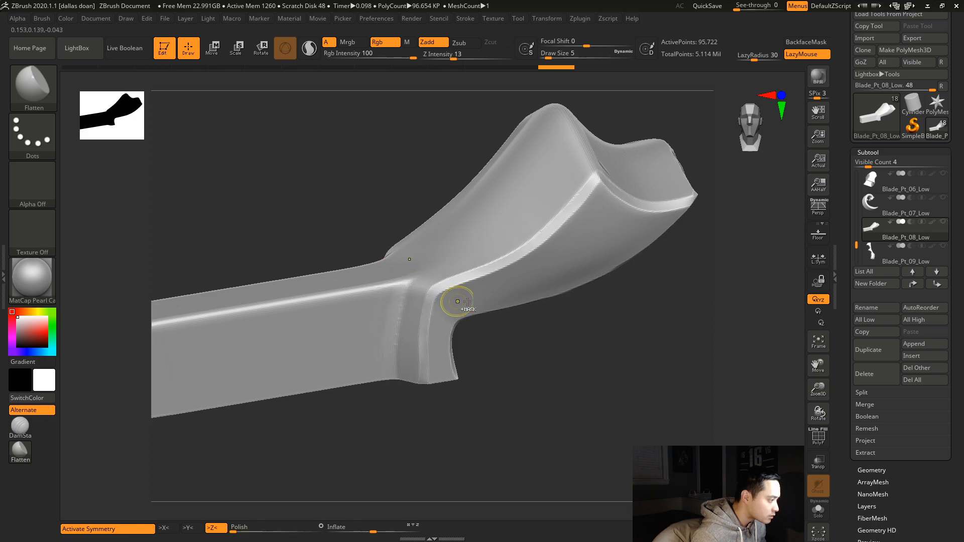
left_click_drag(622, 362, 517, 347, "alt")
left_click_drag(405, 370, 418, 276)
left_click_drag(575, 355, 591, 338)
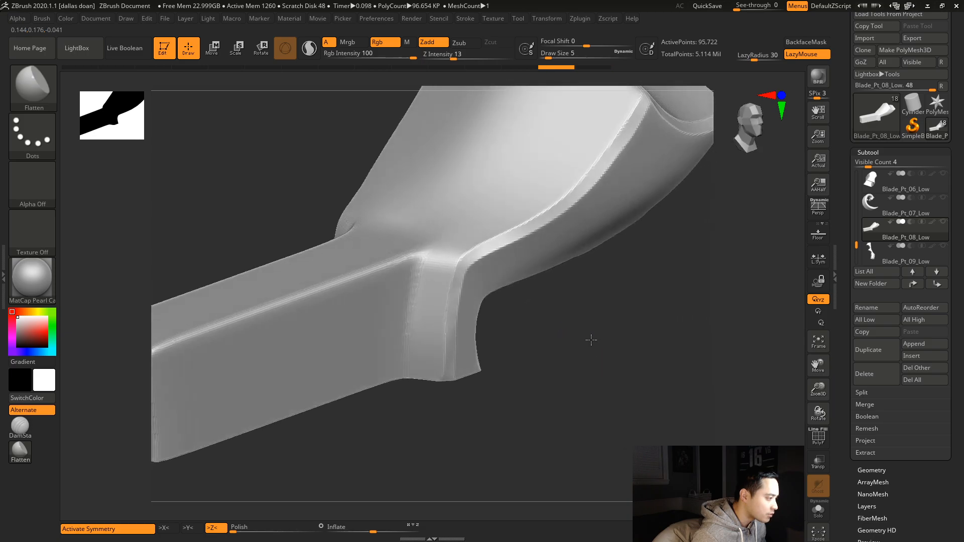
left_click(31, 87)
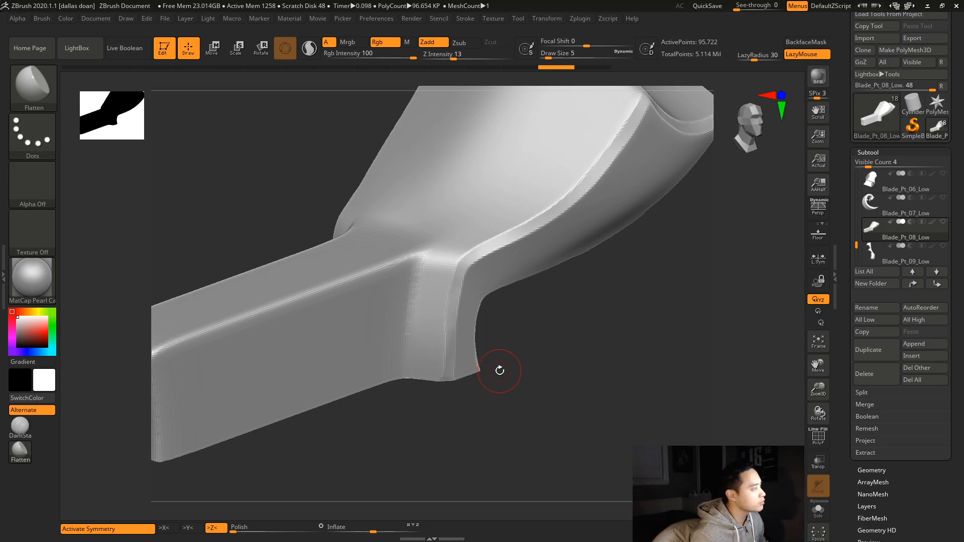
mouse_move(629, 336)
left_mouse_down()
mouse_move(624, 327)
mouse_move(669, 367)
mouse_move(651, 383)
mouse_move(635, 344)
mouse_move(641, 387)
mouse_move(685, 321)
mouse_move(613, 348)
mouse_move(610, 338)
mouse_move(607, 392)
left_mouse_up()
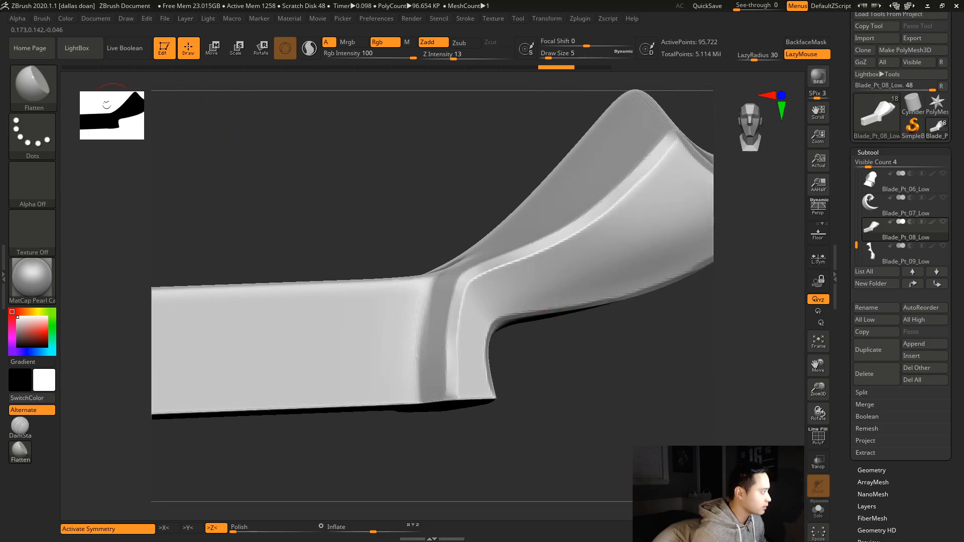
- Start loading a brush preset and browse to the Dropbox folder
left_click(33, 88)
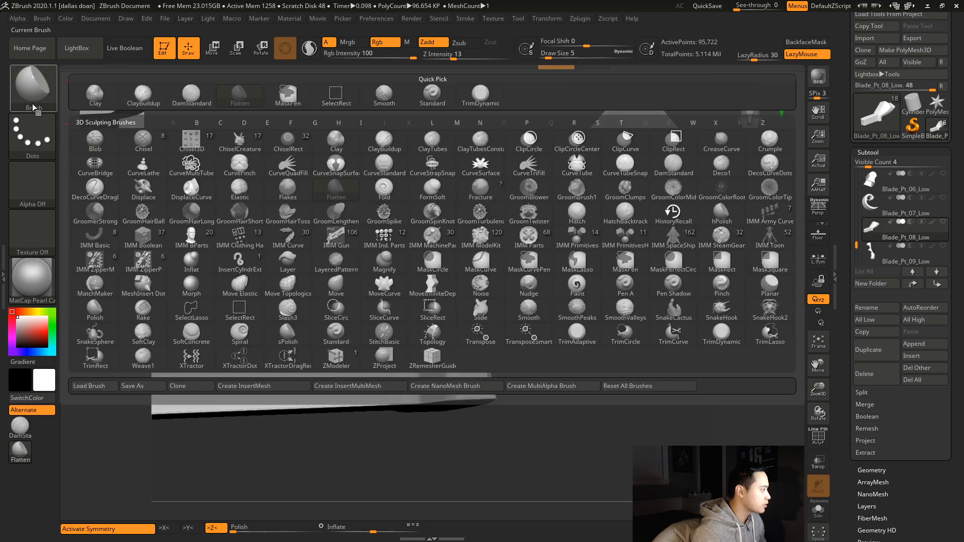
left_click(125, 381)
scroll(219, 214, "up", 3)
scroll(218, 214, "up", 10)
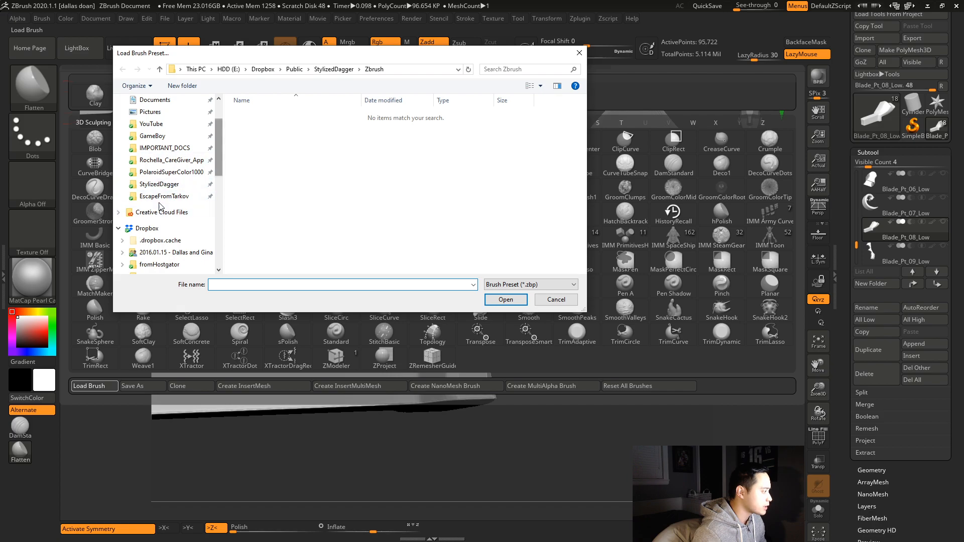
left_click(164, 195)
left_click(159, 184)
scroll(219, 151, "up", 2)
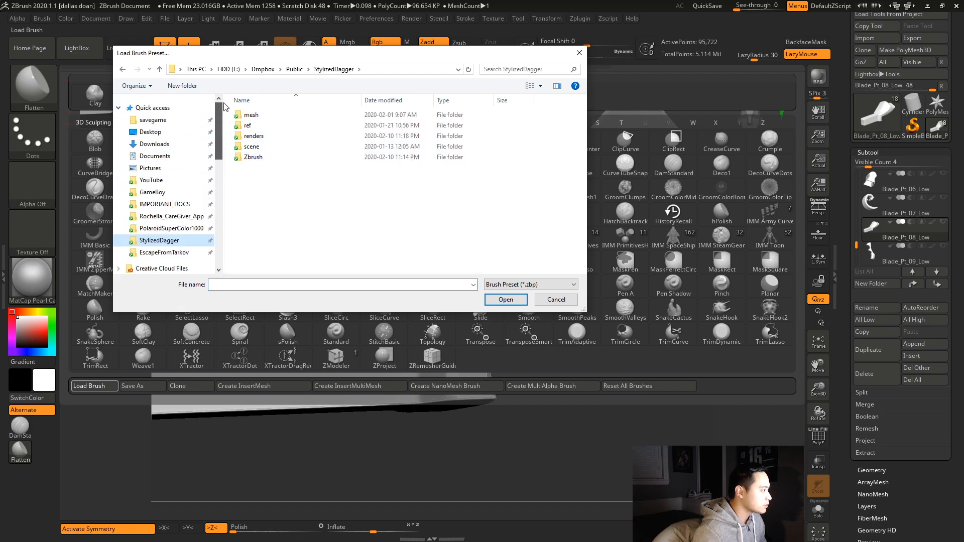
left_click_drag(219, 142, 221, 258)
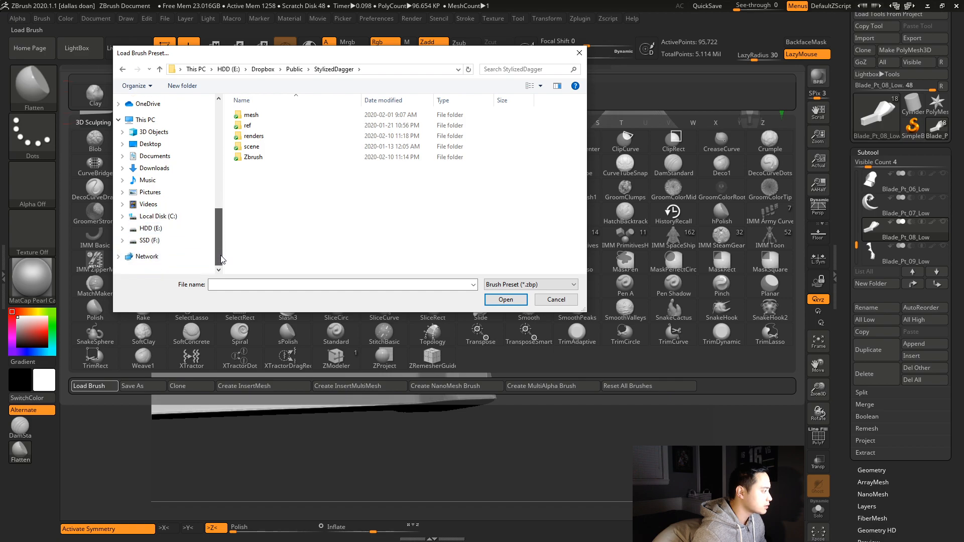
left_click(153, 215)
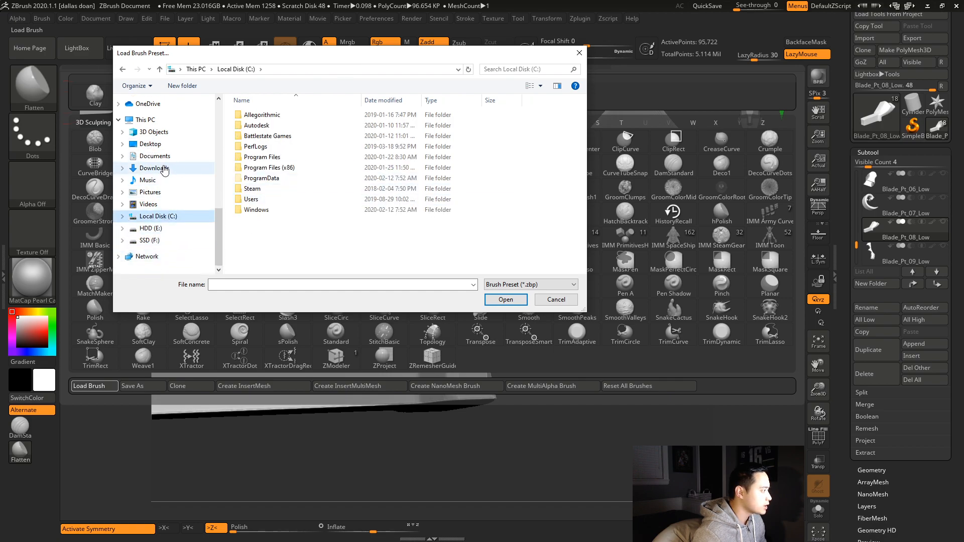
left_click_drag(221, 222, 224, 159)
double_click(147, 168)
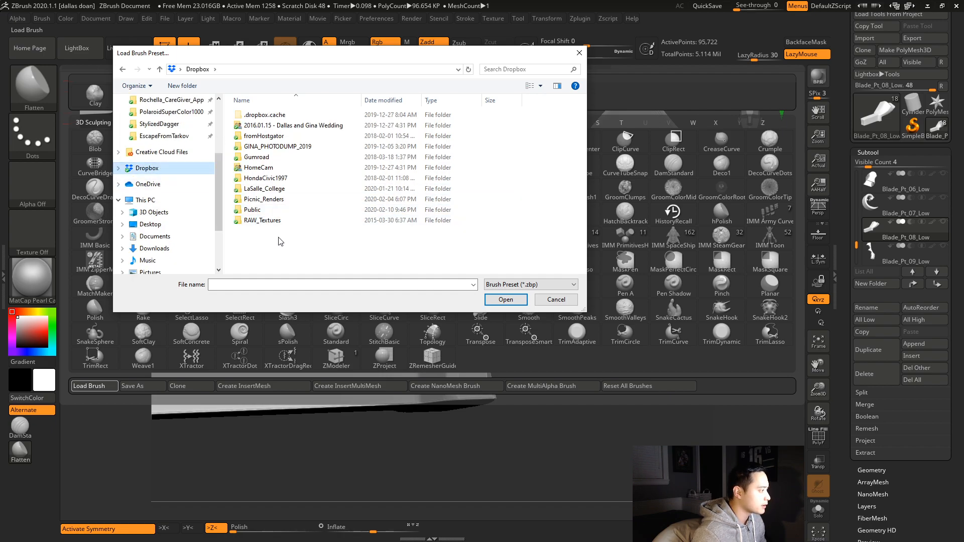
- Load the OrbFlatten_EdgeProtect.ZBP brush from the Public, Zbrush_STUFF, brushes folder
double_click(254, 210)
left_click_drag(581, 122, 582, 256)
double_click(259, 252)
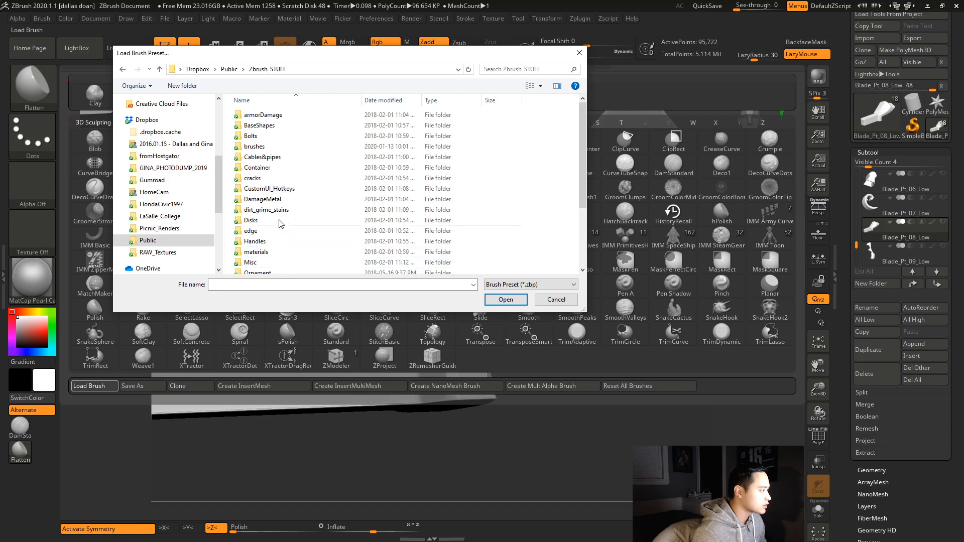
double_click(255, 146)
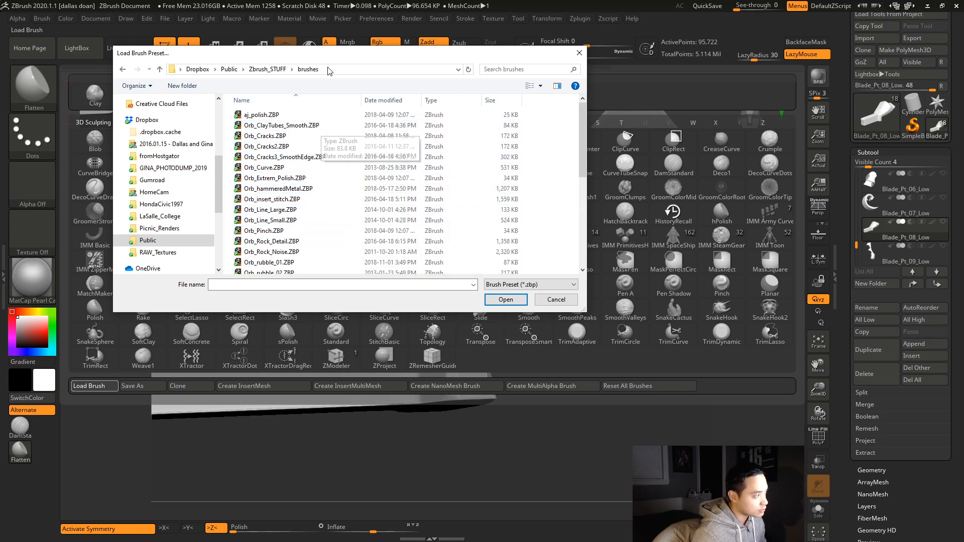
scroll(578, 146, "down", 2)
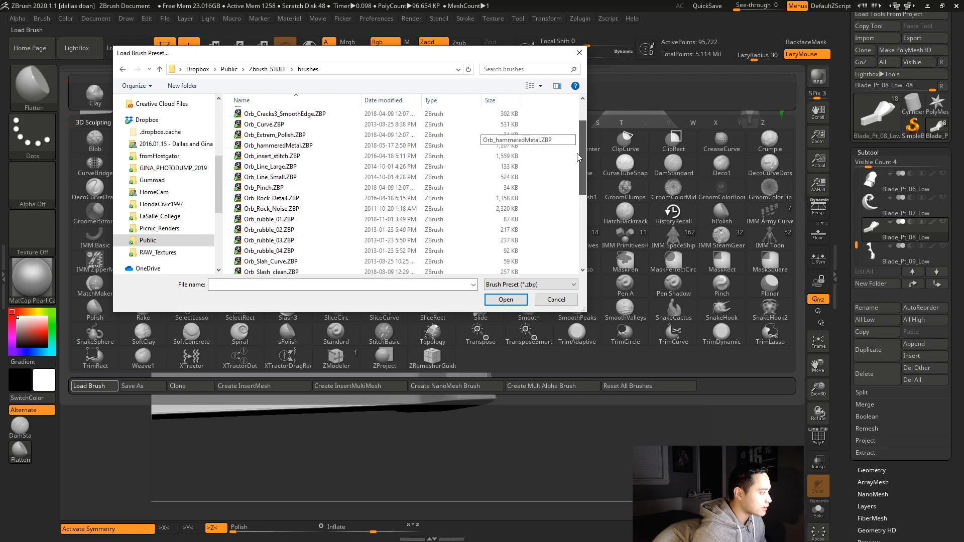
scroll(577, 158, "down", 5)
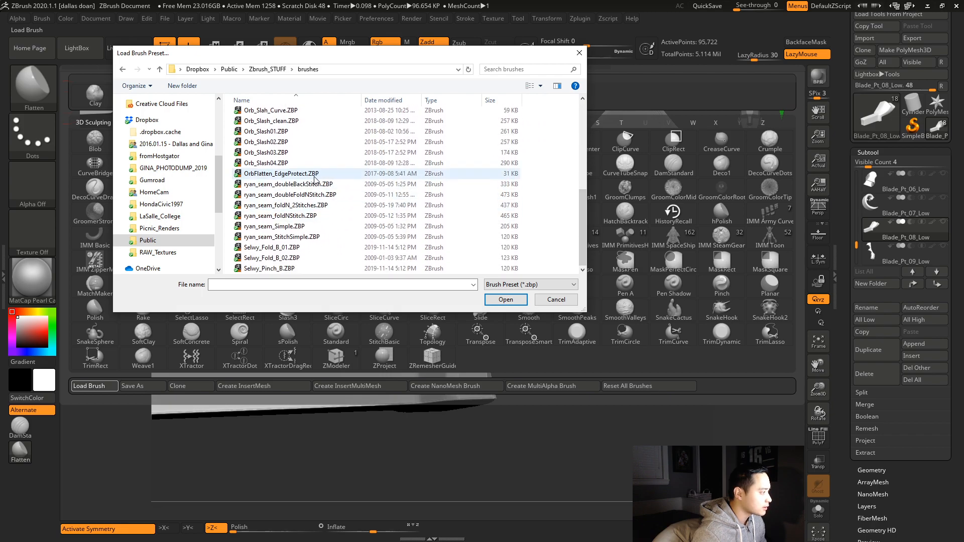
left_click(317, 175)
left_click(505, 299)
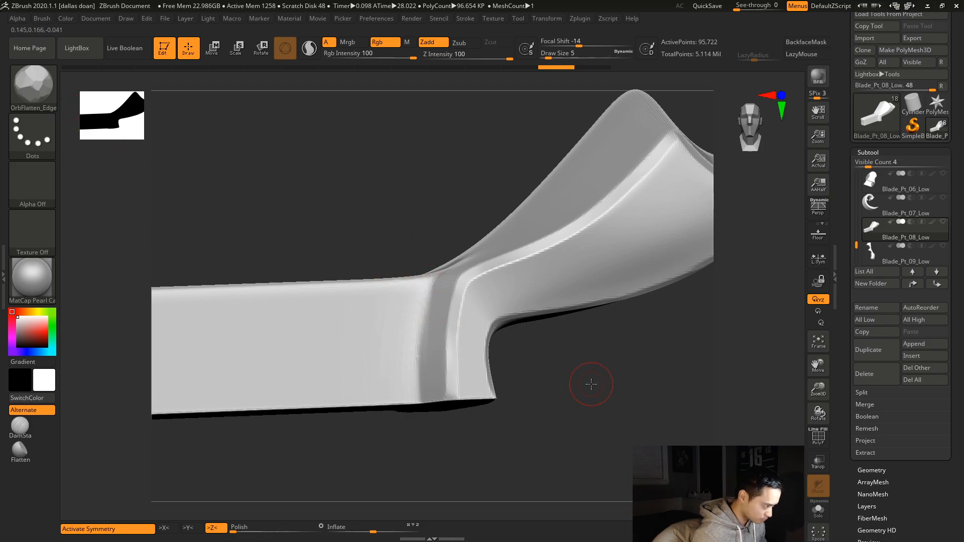
- Try flattening the bar's side face beside the foot with OrbFlatten_EdgeProtect, undoing the strokes
left_click_drag(585, 383, 527, 356)
mouse_move(403, 303)
left_mouse_down()
mouse_move(424, 290)
mouse_move(411, 298)
mouse_move(407, 331)
left_mouse_up()
key("ctrl+z")
key("ctrl+z")
left_click_drag(413, 296, 406, 334)
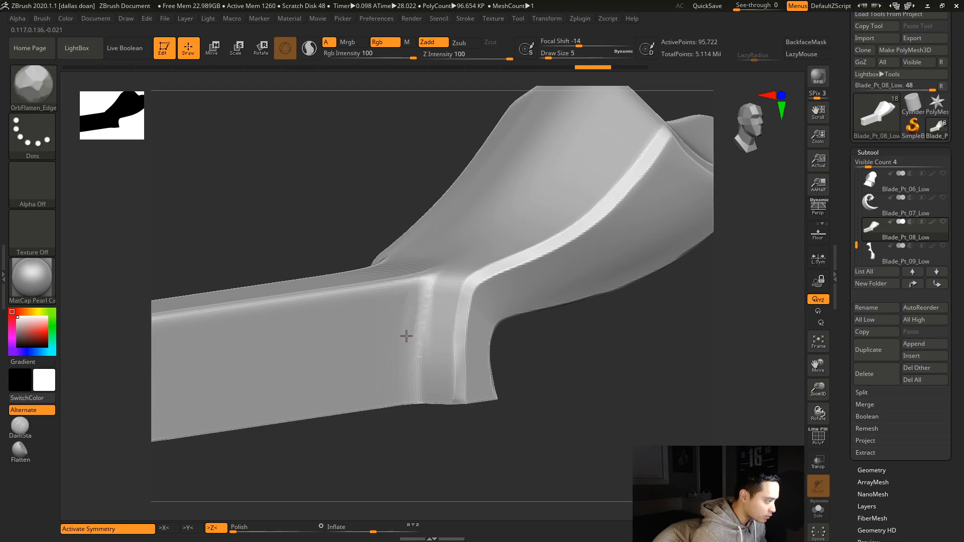
left_click_drag(418, 293, 422, 283)
key("ctrl+z")
mouse_move(576, 355)
left_mouse_down()
mouse_move(603, 373)
mouse_move(604, 386)
mouse_move(587, 346)
mouse_move(592, 369)
mouse_move(579, 360)
mouse_move(595, 377)
left_mouse_up()
key("ctrl+z")
- Try OrbFlatten_EdgeProtect strokes down the foot's inner corner, undoing them
mouse_move(457, 293)
left_mouse_down()
mouse_move(445, 322)
mouse_move(456, 308)
mouse_move(457, 342)
left_mouse_up()
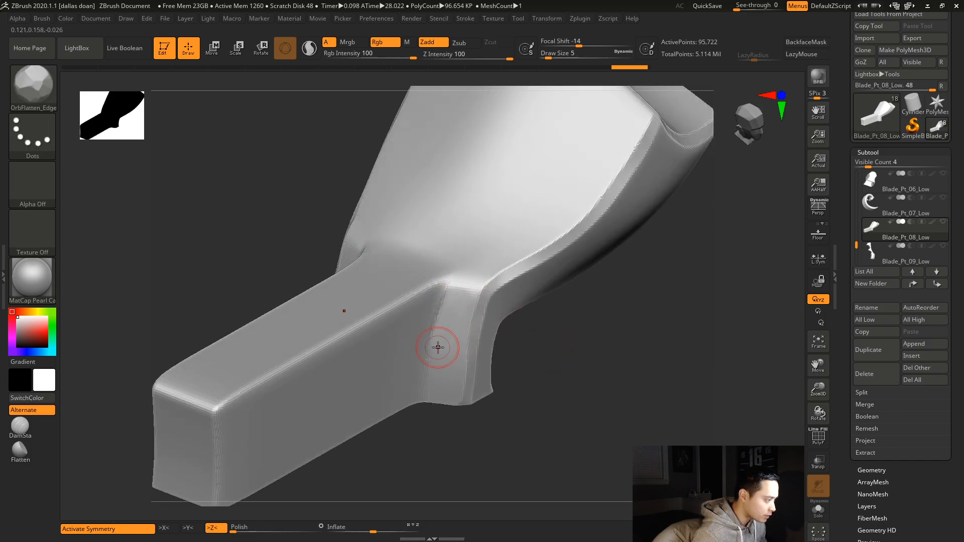
left_click_drag(458, 294, 458, 302)
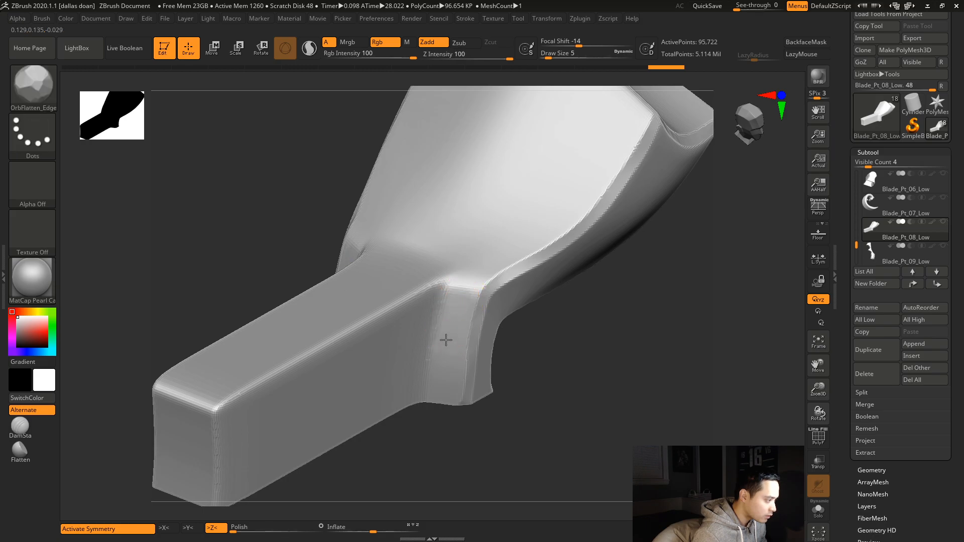
mouse_move(585, 383)
left_mouse_down()
mouse_move(586, 351)
mouse_move(601, 374)
mouse_move(563, 361)
left_mouse_up()
key("ctrl+z")
key("ctrl+z")
key("ctrl+z")
- Flatten the corner between the bar and the foot using the Flatten brush with LazyMouse off and Draw Size 2
left_click(21, 451)
key("ctrl+z")
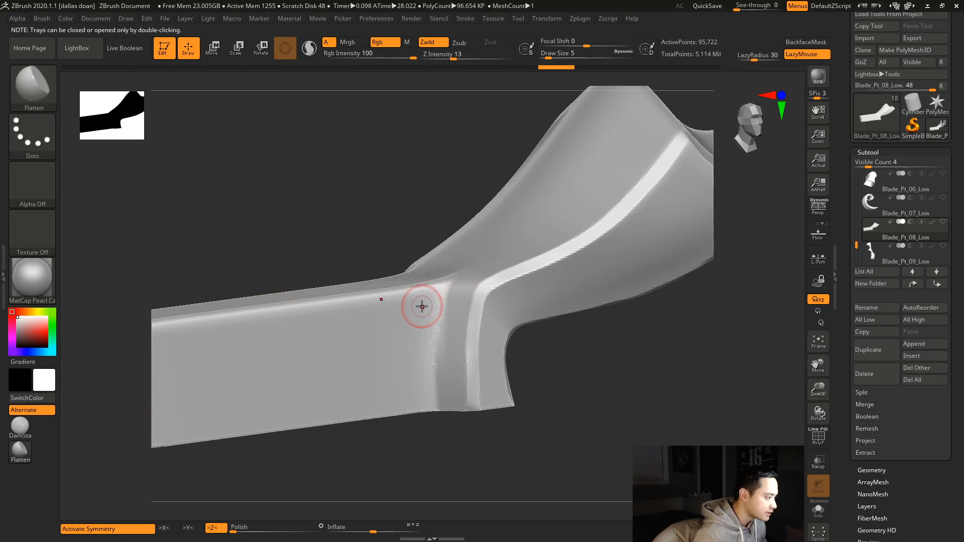
left_click(824, 53)
mouse_move(419, 310)
left_mouse_down()
mouse_move(435, 302)
mouse_move(420, 360)
left_mouse_up()
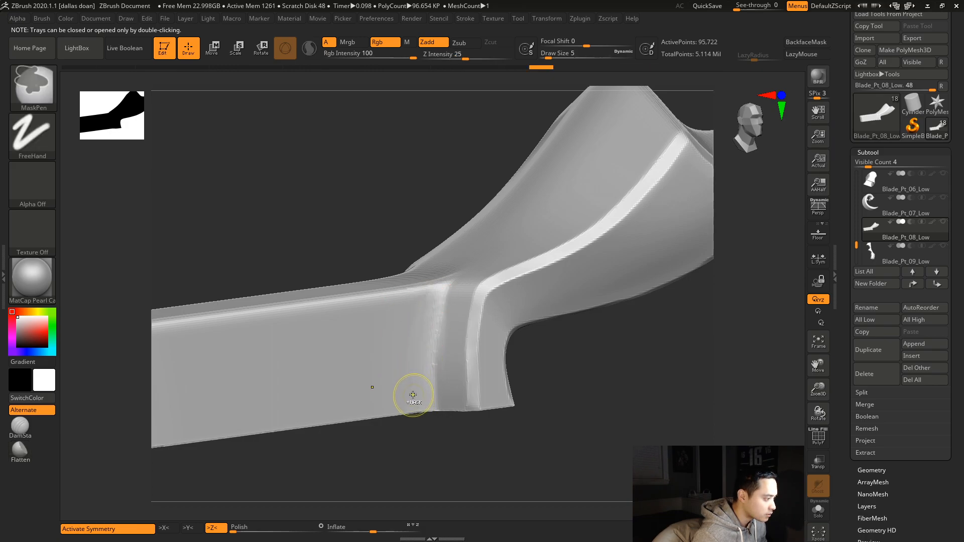
key("ctrl+z")
key("ctrl+z")
left_click_drag(601, 341, 623, 374, "alt")
key("space")
left_click_drag(427, 317, 416, 319)
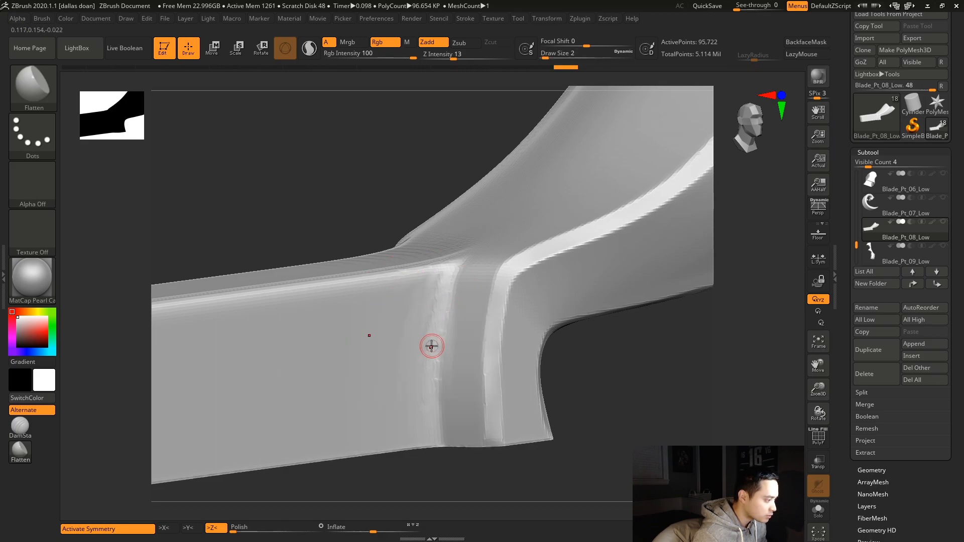
mouse_move(637, 370)
left_mouse_down()
mouse_move(613, 393)
mouse_move(644, 366)
mouse_move(578, 354)
left_mouse_up()
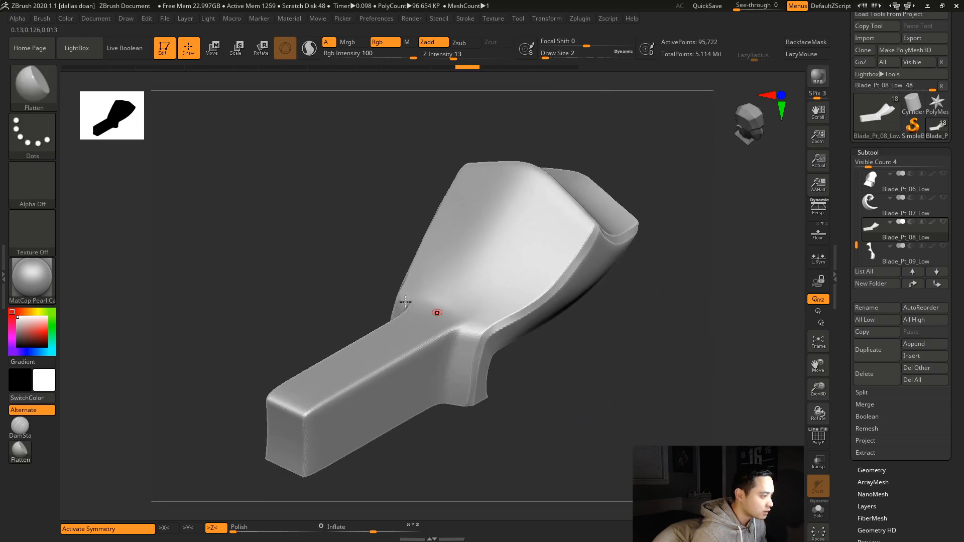
- Smooth the transition between the bar and the foot using the Polish brush at Draw Size 8
left_click(52, 105)
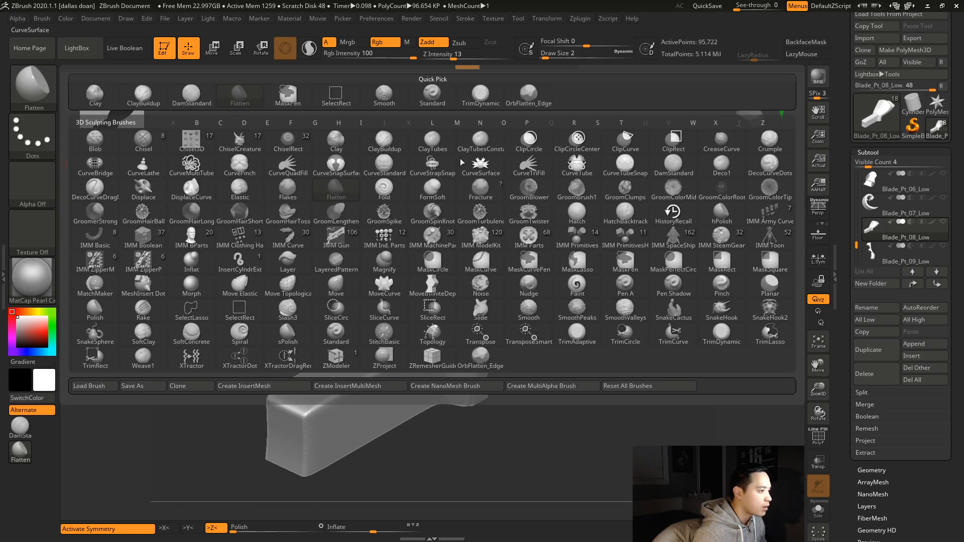
left_click(435, 226)
left_click_drag(567, 377, 588, 349, "alt")
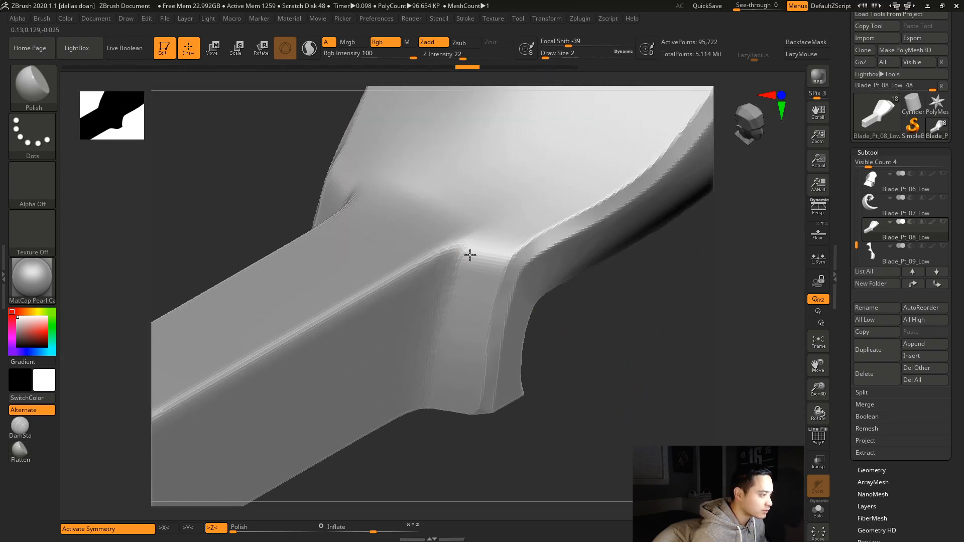
key("space")
left_click_drag(465, 295, 470, 295)
mouse_move(461, 262)
left_mouse_down()
mouse_move(453, 300)
mouse_move(469, 274)
mouse_move(453, 304)
left_mouse_up()
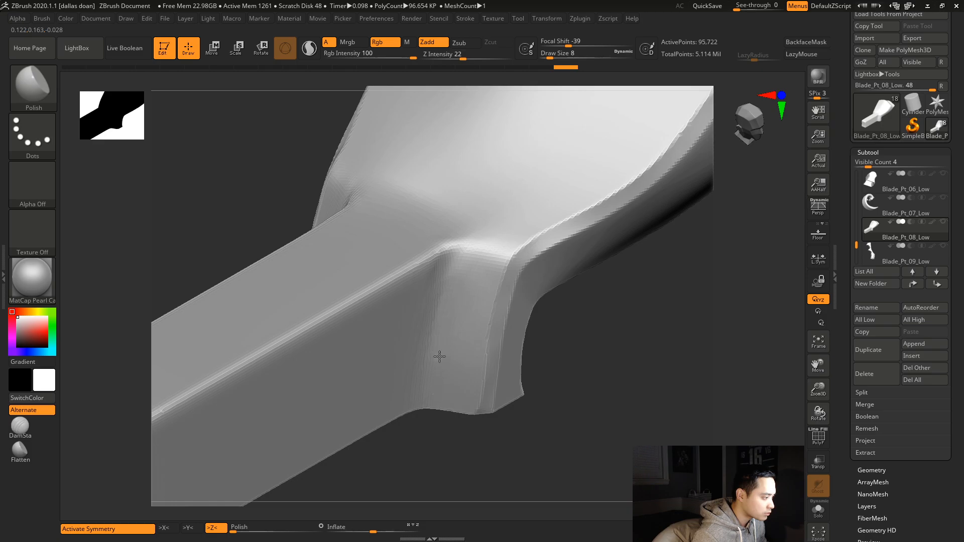
mouse_move(667, 388)
left_mouse_down()
mouse_move(456, 317)
mouse_move(409, 275)
mouse_move(402, 318)
mouse_move(403, 307)
left_mouse_up()
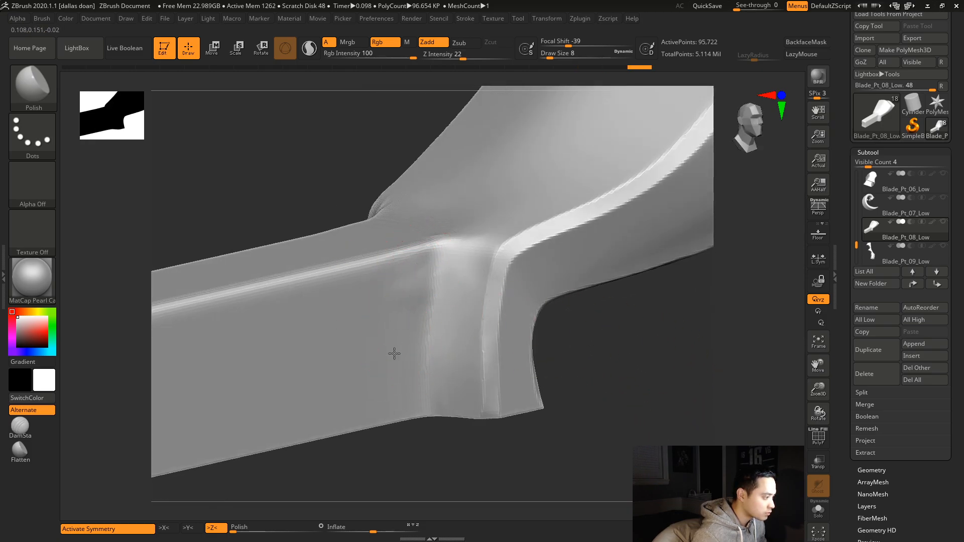
left_click_drag(641, 362, 623, 399)
- Inspect the polished piece, frame it and show all subtools to check it against the rest of the dagger
key("ctrl")
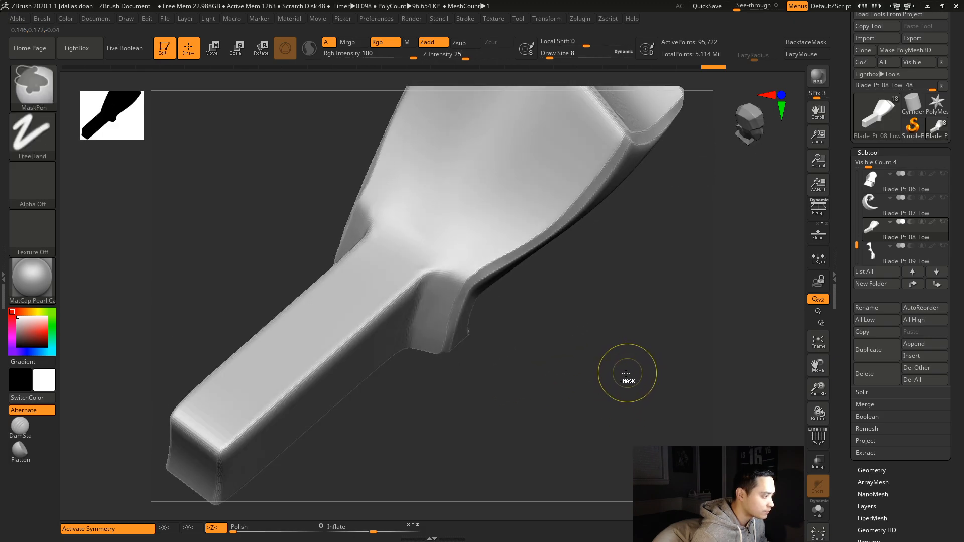
left_click_drag(638, 360, 609, 334)
mouse_move(517, 163)
left_mouse_down()
mouse_move(420, 189)
mouse_move(420, 209)
mouse_move(394, 175)
mouse_move(404, 171)
mouse_move(409, 224)
mouse_move(409, 206)
mouse_move(479, 188)
left_mouse_up()
key("f")
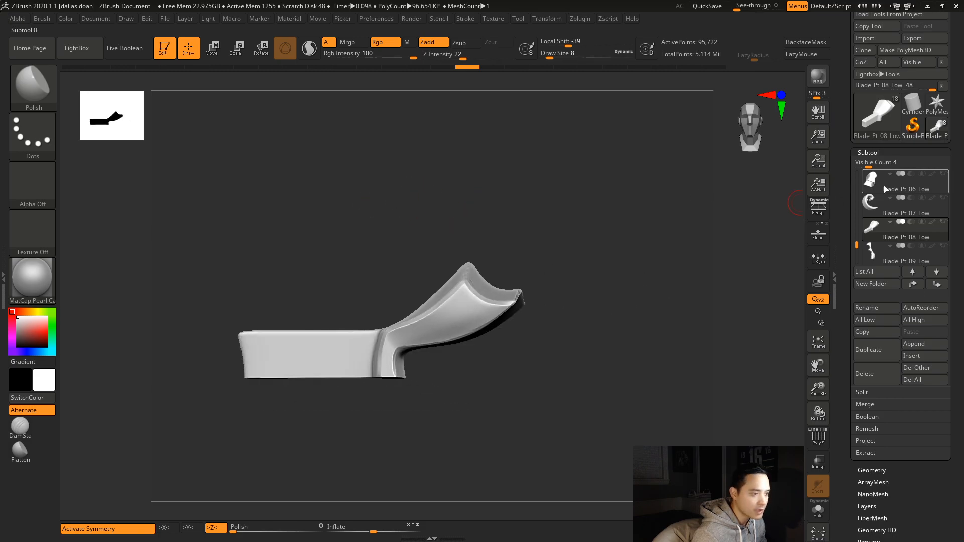
left_click(943, 222, "shift")
left_click_drag(645, 320, 793, 211)
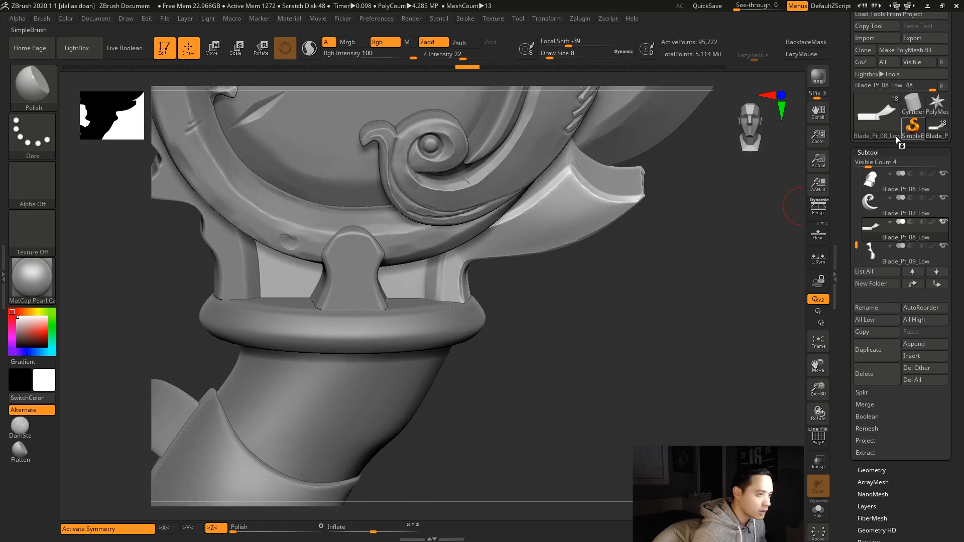
- Isolate Blade_Pt_08_Low and flatten the ridge across its flared end using the Flatten brush with LazyMouse on at Draw Size 8
left_click_drag(597, 299, 552, 221)
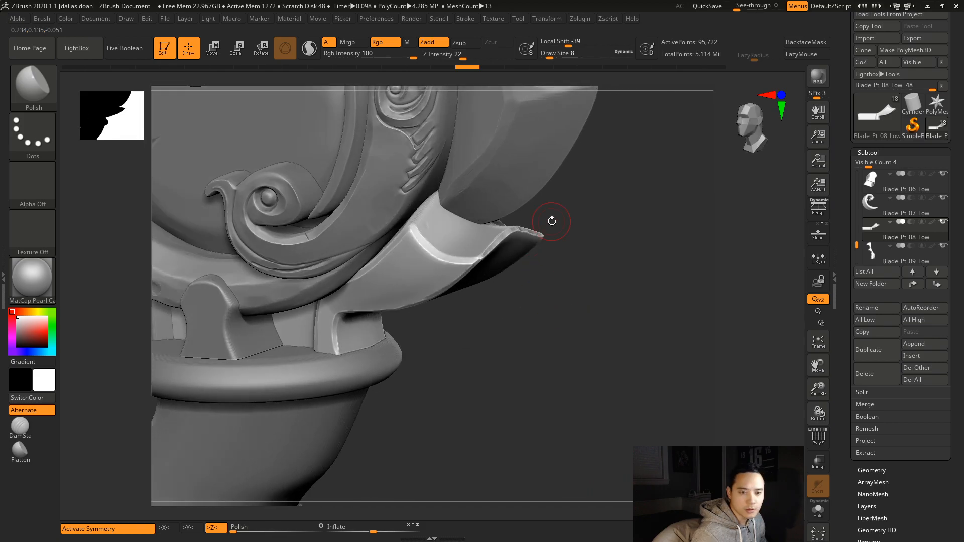
left_click_drag(614, 297, 614, 308)
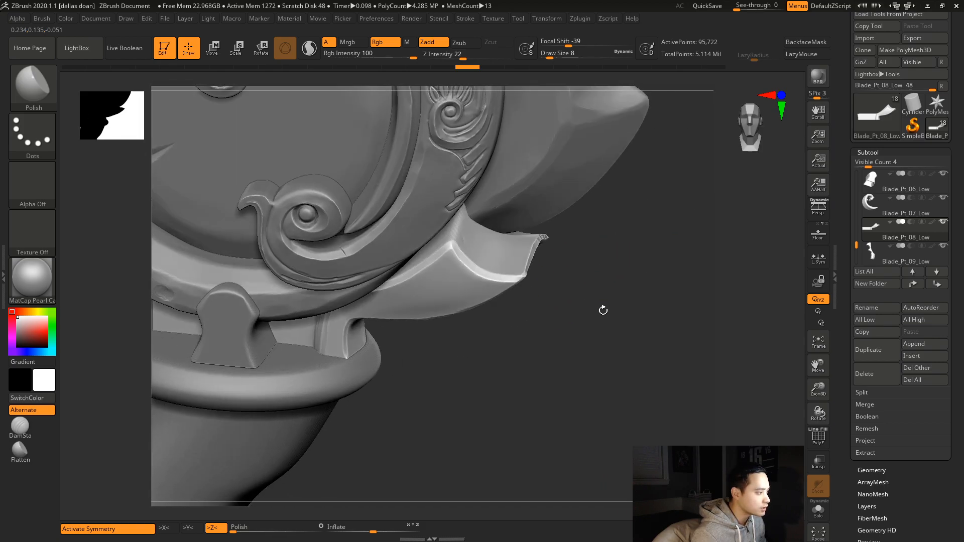
left_click(943, 222)
left_click_drag(623, 251, 612, 284)
left_click_drag(629, 211, 595, 251)
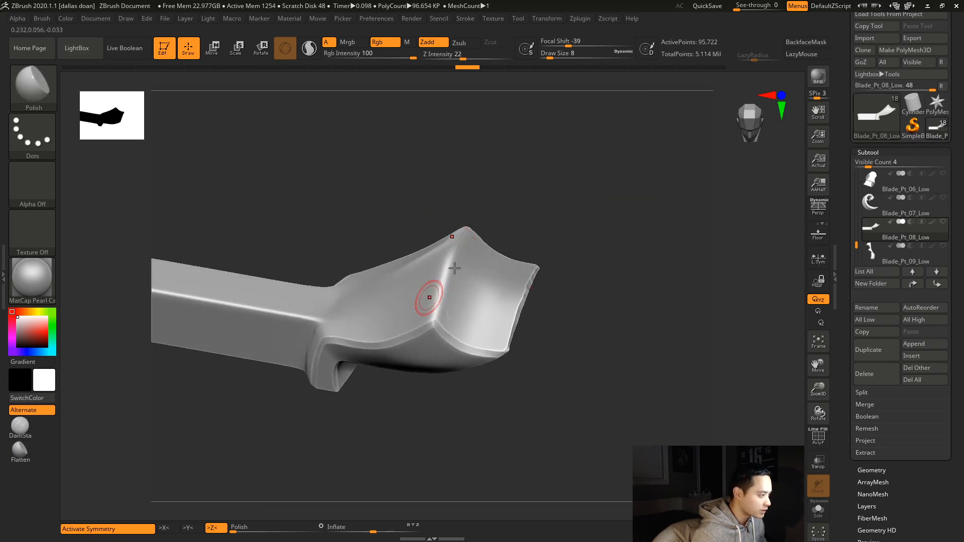
left_click(20, 452)
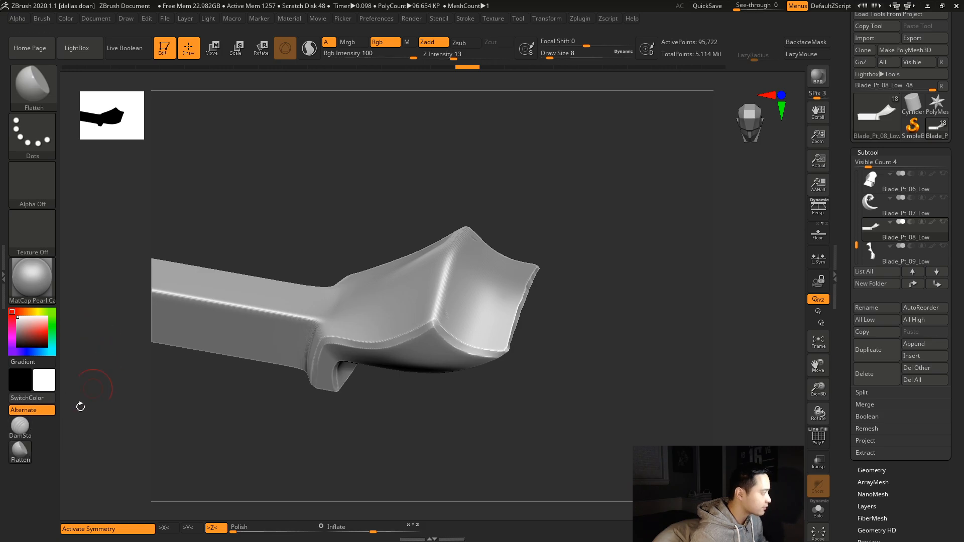
key("l")
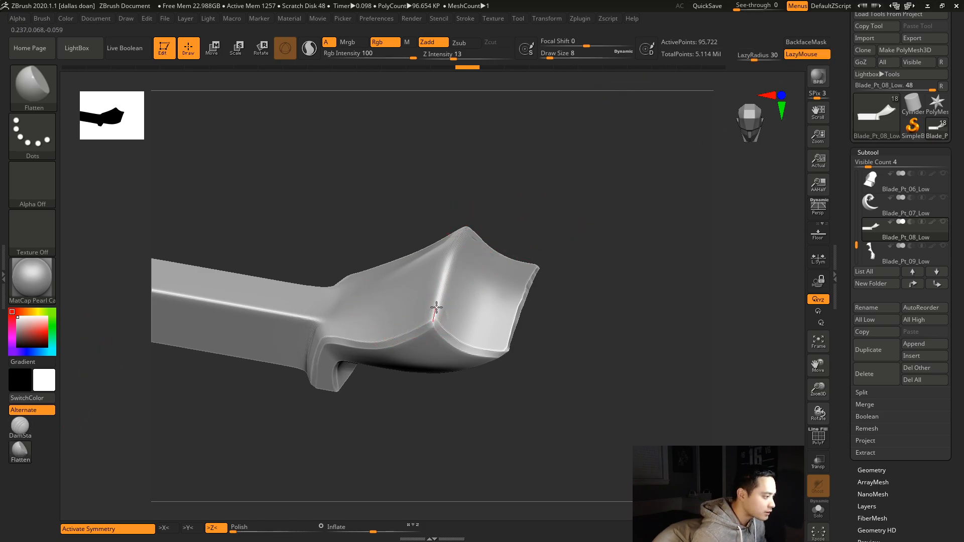
left_click_drag(532, 221, 579, 227)
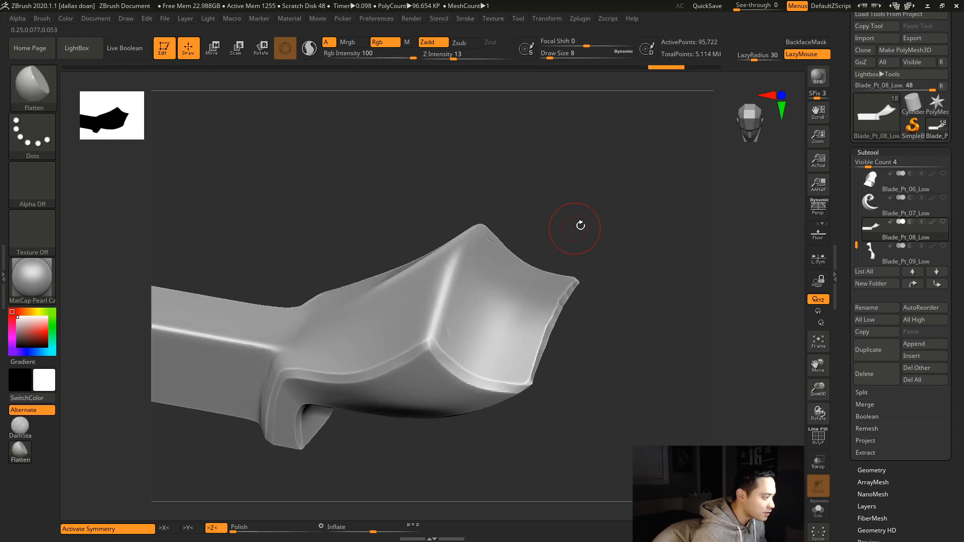
left_click_drag(627, 192, 728, 180)
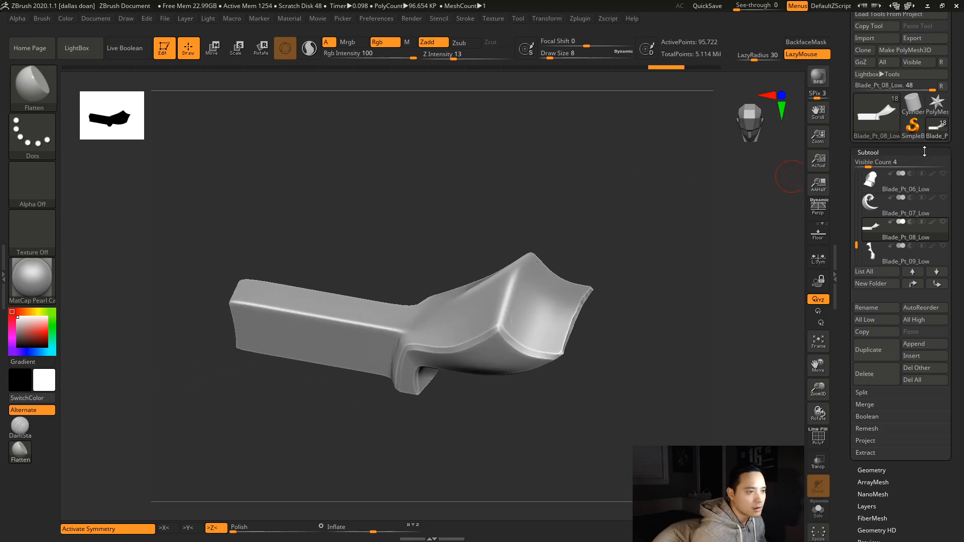
- Subdivide the isolated Blade_Pt_08_Low piece to SDiv 2
left_click(868, 152)
left_click(872, 164)
key("d")
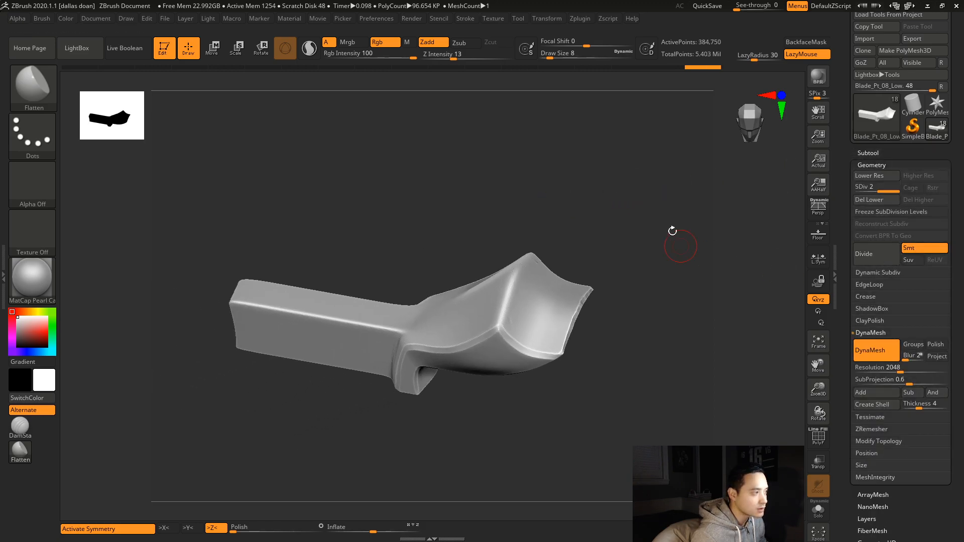
- Bevel the ridge across the flared end using the TrimDynamic brush at Draw Size 4, undoing the stroke made at a larger size
mouse_move(666, 223)
left_mouse_down()
mouse_move(659, 214)
mouse_move(655, 224)
mouse_move(675, 251)
mouse_move(637, 189)
mouse_move(622, 191)
mouse_move(616, 225)
mouse_move(631, 185)
mouse_move(638, 196)
mouse_move(661, 149)
mouse_move(645, 192)
left_mouse_up()
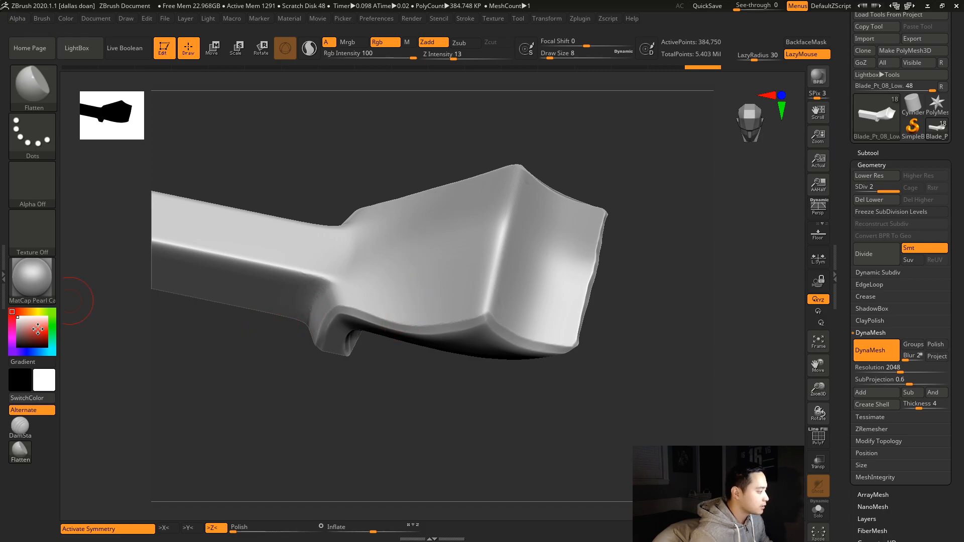
left_click(31, 86)
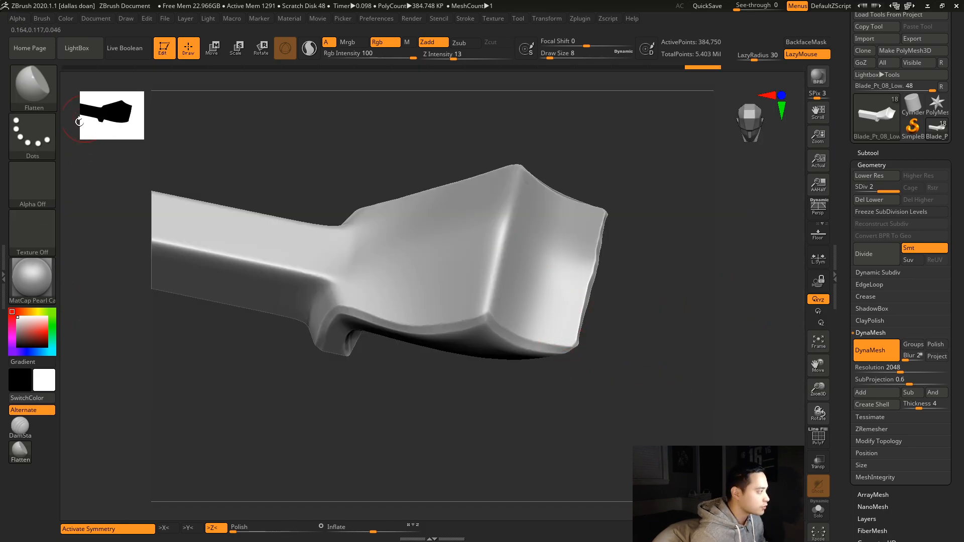
left_click(45, 88)
key("t")
key("d")
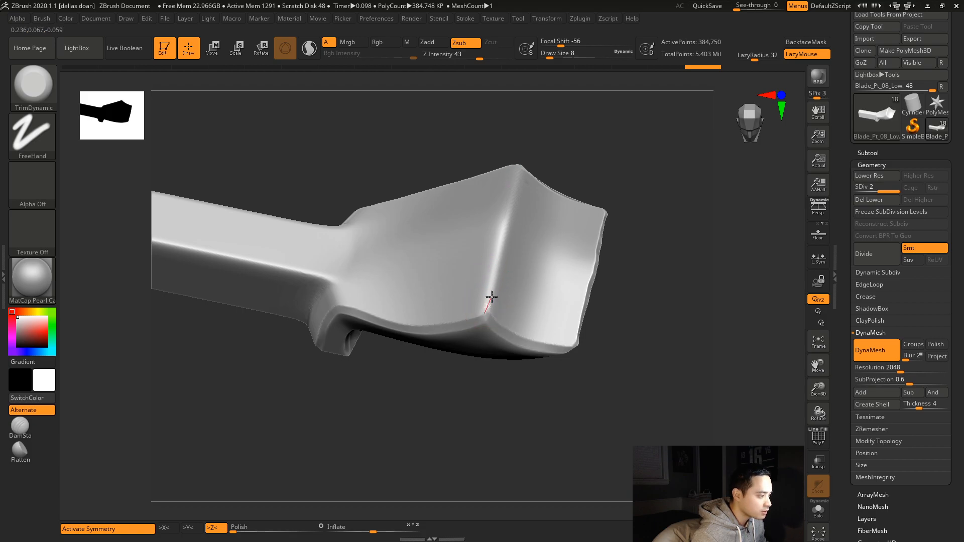
key("space")
left_click_drag(485, 303, 496, 271)
key("ctrl+z")
mouse_move(648, 226)
left_mouse_down()
mouse_move(650, 336)
mouse_move(690, 256)
left_mouse_up()
mouse_move(657, 162)
left_mouse_down()
mouse_move(690, 196)
mouse_move(670, 187)
mouse_move(661, 167)
mouse_move(675, 160)
mouse_move(692, 201)
mouse_move(626, 254)
mouse_move(557, 213)
mouse_move(542, 161)
mouse_move(574, 200)
mouse_move(581, 183)
mouse_move(626, 179)
mouse_move(608, 196)
left_mouse_up()
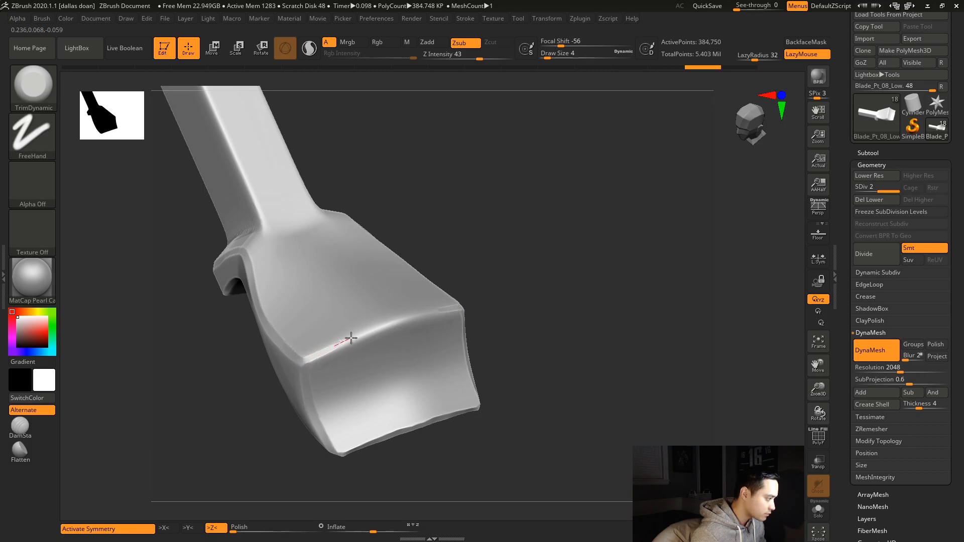
left_click_drag(394, 322, 430, 306)
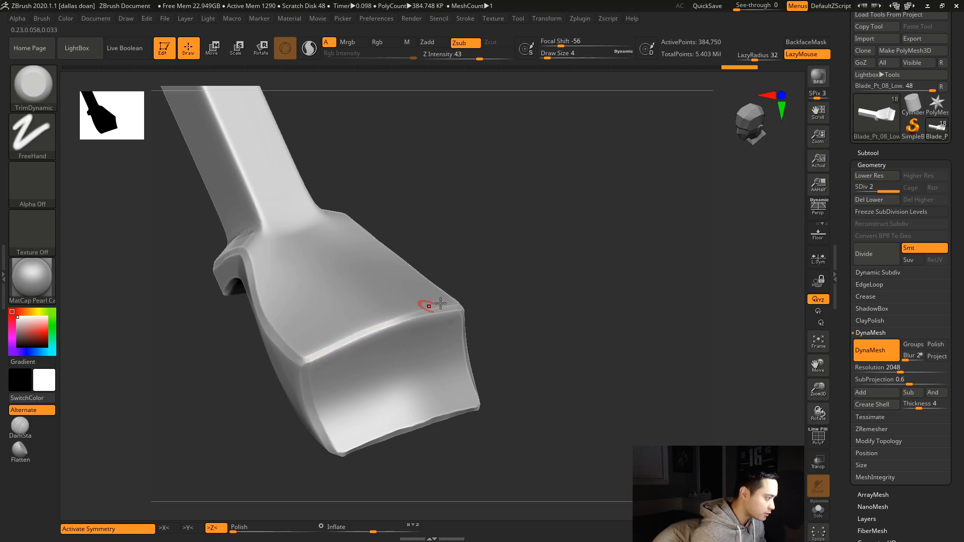
- Bevel the flare's long upper side edge and its curved end edge with TrimDynamic
left_click_drag(565, 270, 364, 279)
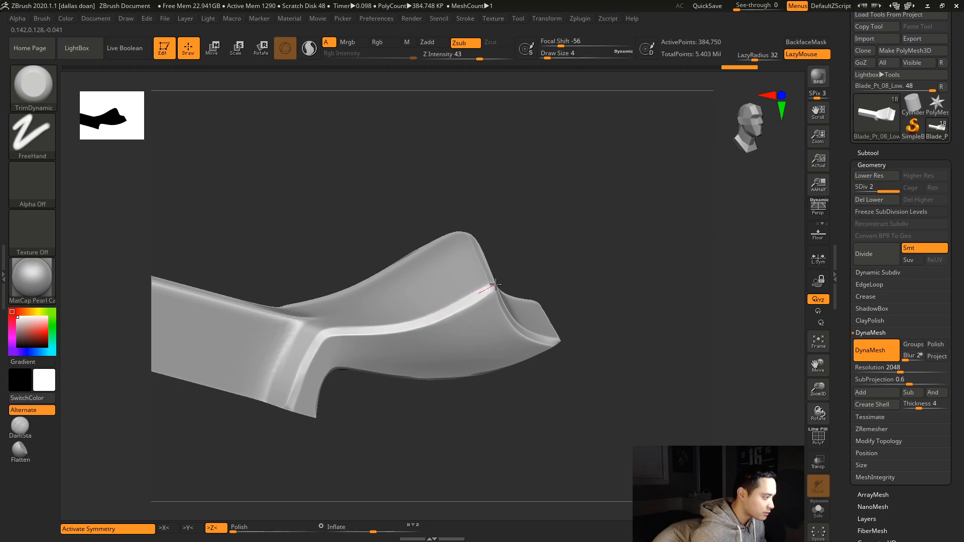
left_click_drag(566, 209, 508, 215)
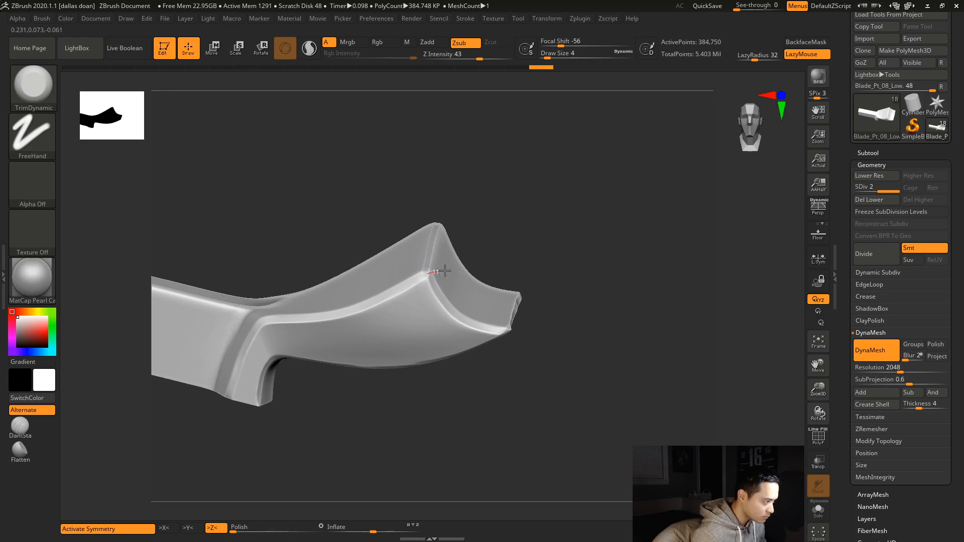
left_click_drag(532, 227, 437, 275)
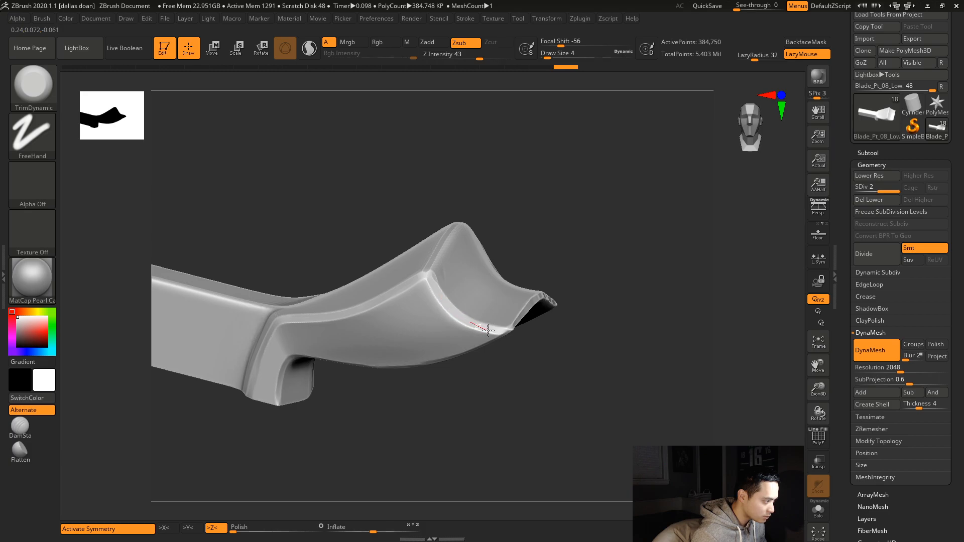
- Bevel the foot's outer edge and continue along the connecting side edge of the flare with TrimDynamic
left_click_drag(569, 376, 381, 332)
left_click_drag(491, 392, 390, 369)
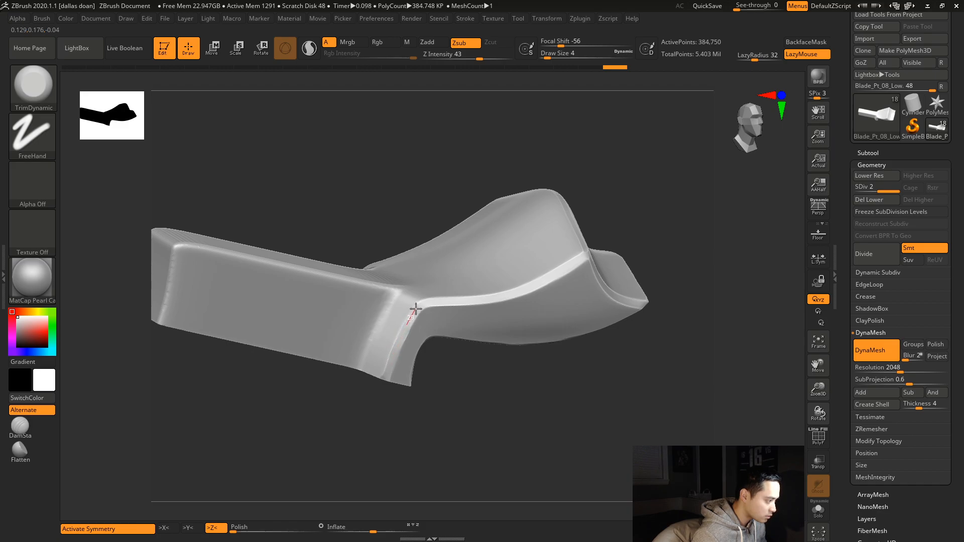
mouse_move(482, 374)
left_mouse_down()
mouse_move(497, 387)
mouse_move(394, 354)
left_mouse_up()
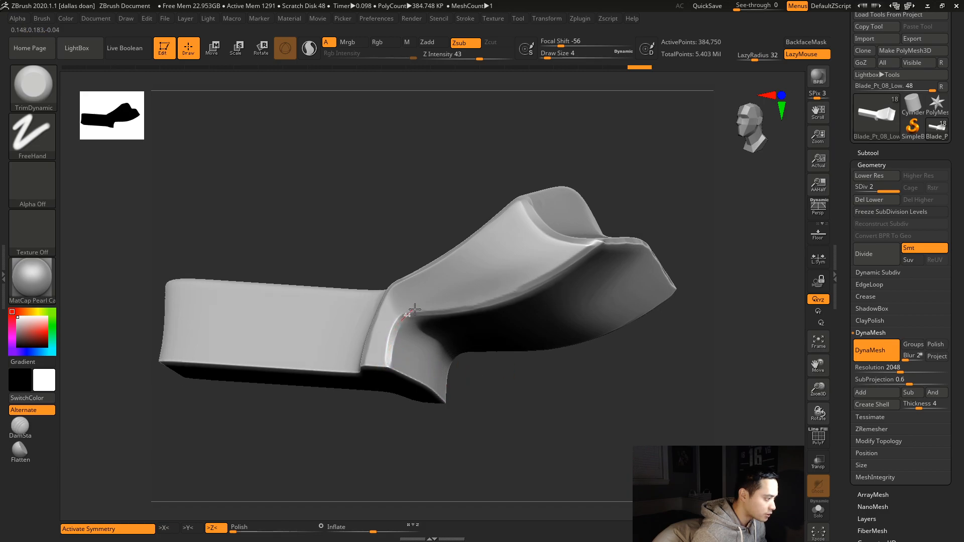
left_click_drag(446, 315, 422, 304)
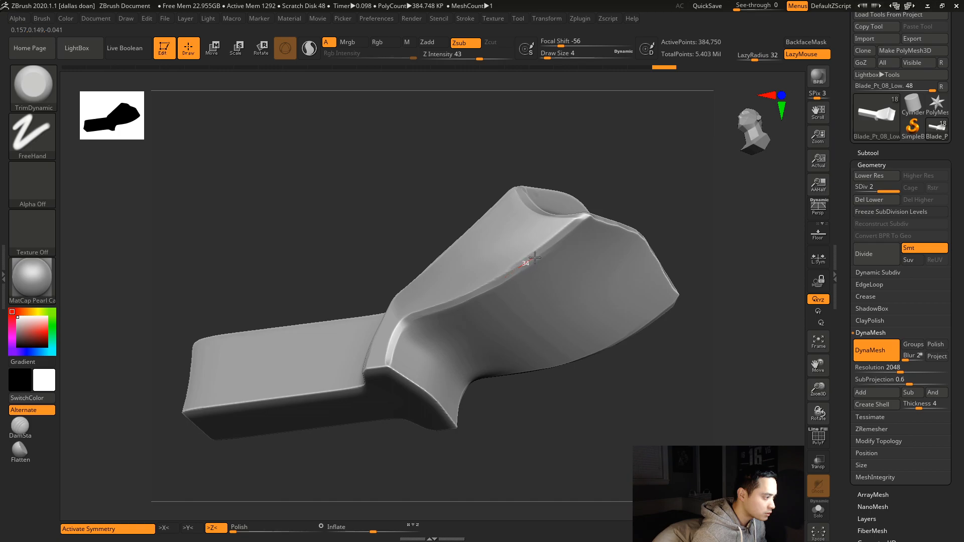
left_click_drag(563, 240, 571, 235)
mouse_move(631, 207)
left_mouse_down()
mouse_move(684, 179)
mouse_move(686, 161)
mouse_move(661, 200)
mouse_move(680, 211)
mouse_move(672, 194)
mouse_move(638, 200)
mouse_move(667, 201)
mouse_move(645, 176)
mouse_move(638, 139)
left_mouse_up()
left_click_drag(636, 174, 666, 165)
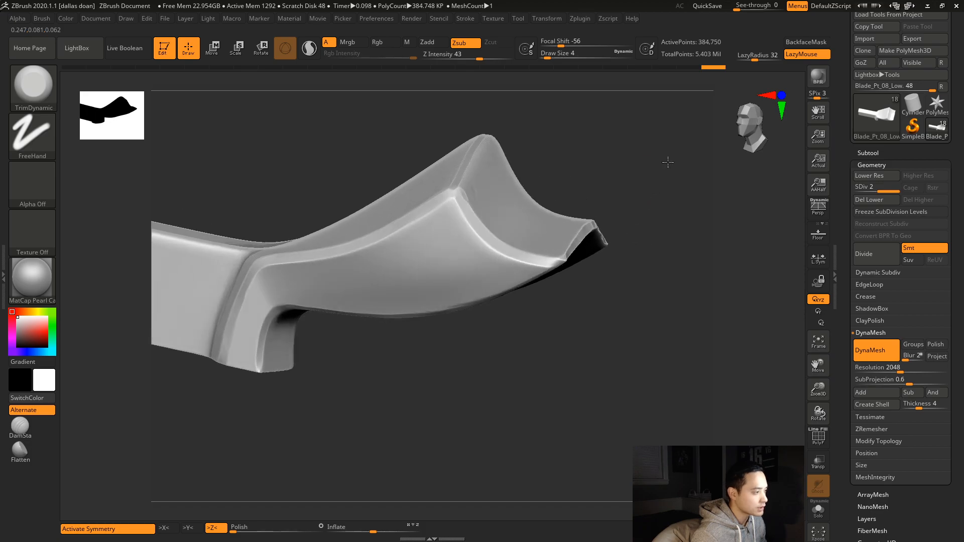
left_click_drag(597, 169, 598, 171)
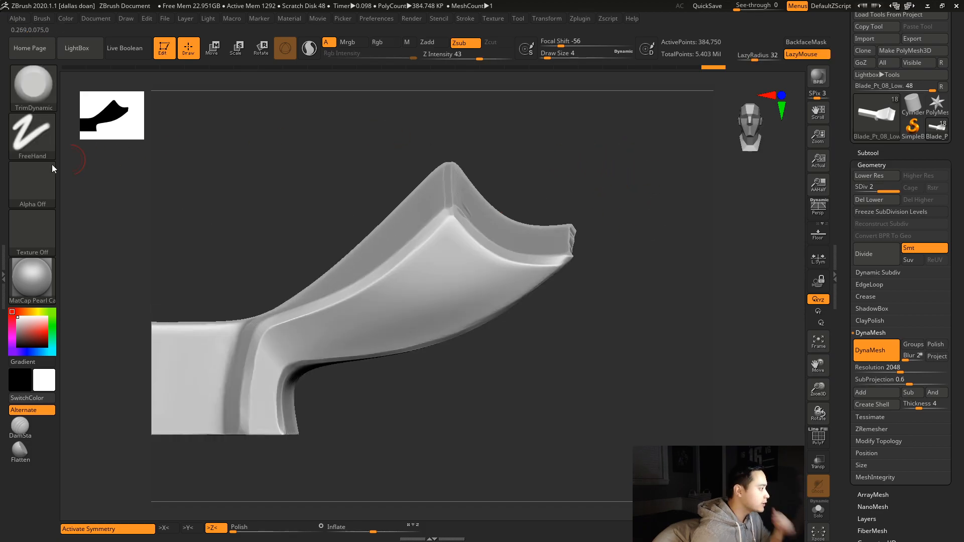
- Load the Orb_Slash01 brush preset from the brushes folder
left_click(33, 85)
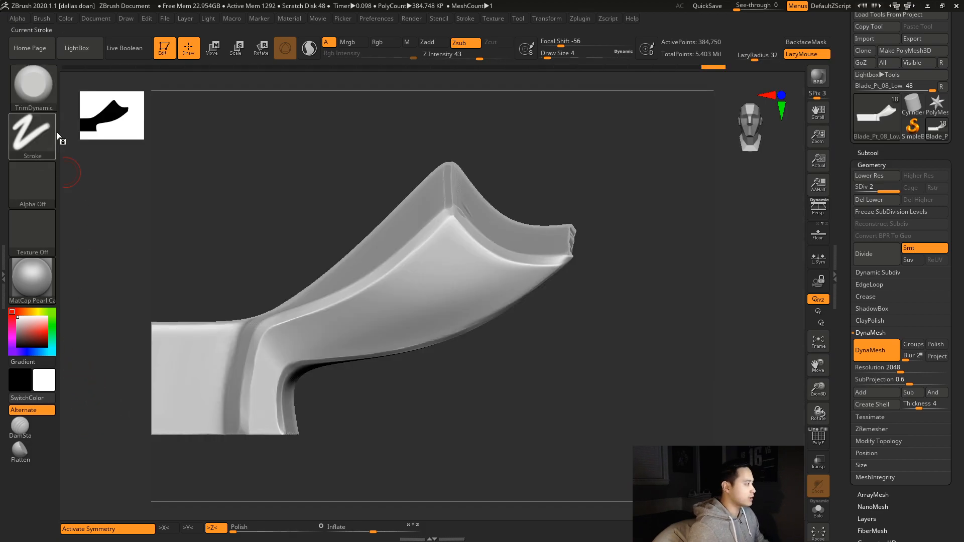
left_click(45, 89)
left_click(88, 385)
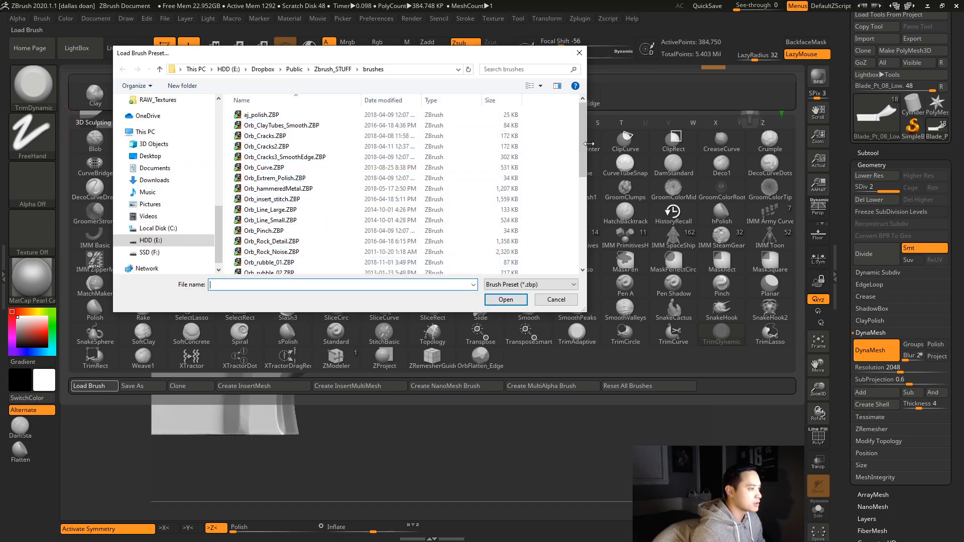
scroll(581, 161, "down", 2)
scroll(352, 181, "down", 3)
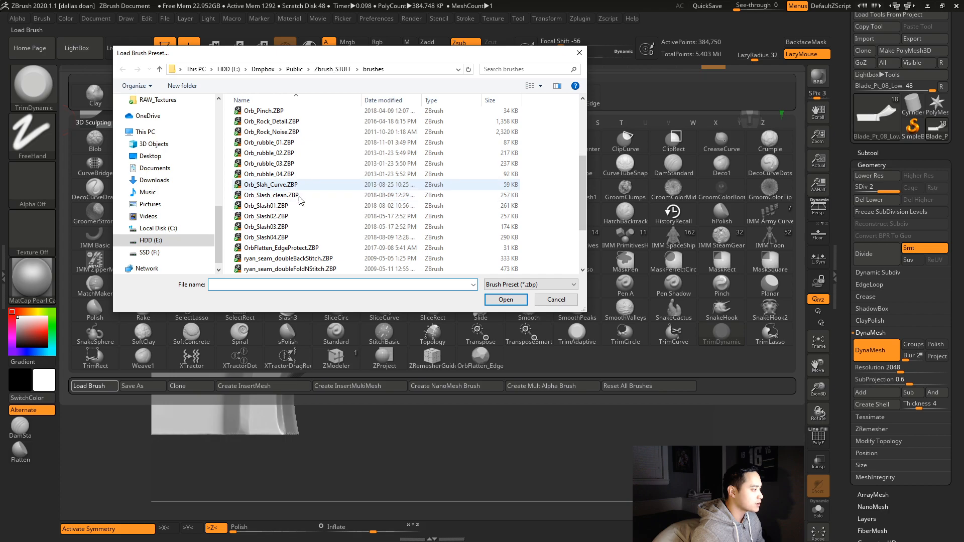
left_click(266, 216)
left_click(506, 300)
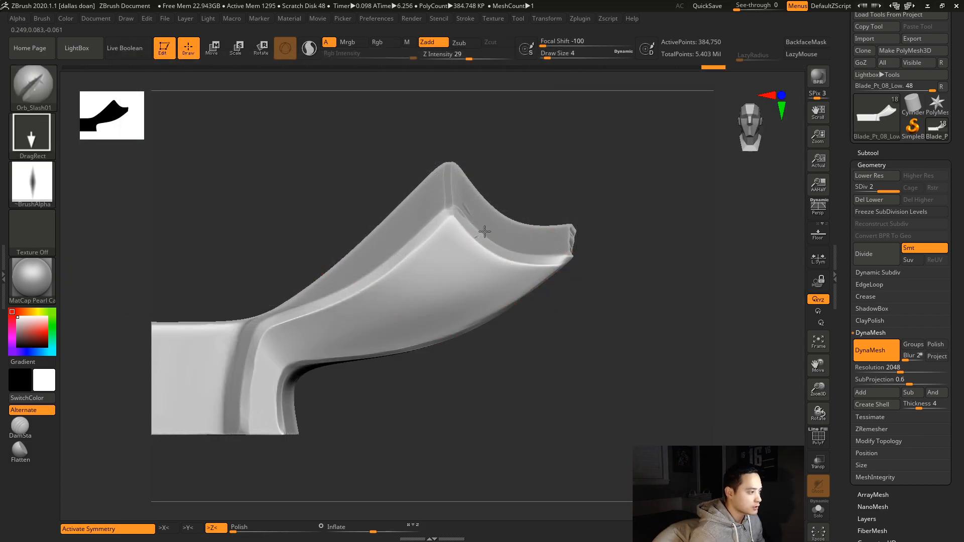
- Cut a slash across the flare's bevelled edge near its peak using Orb_Slash01, showing all subtools to judge it against the dagger
key("ctrl+z")
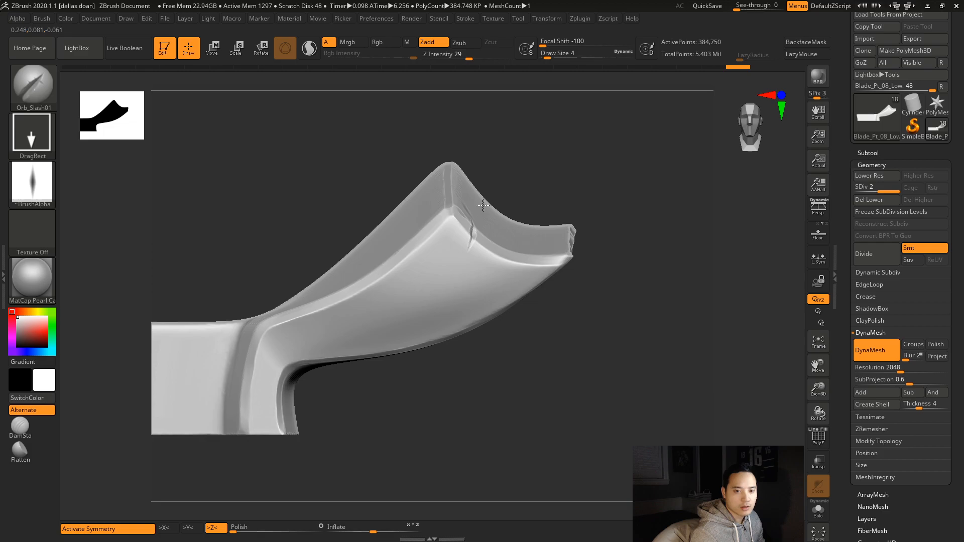
key("ctrl+z")
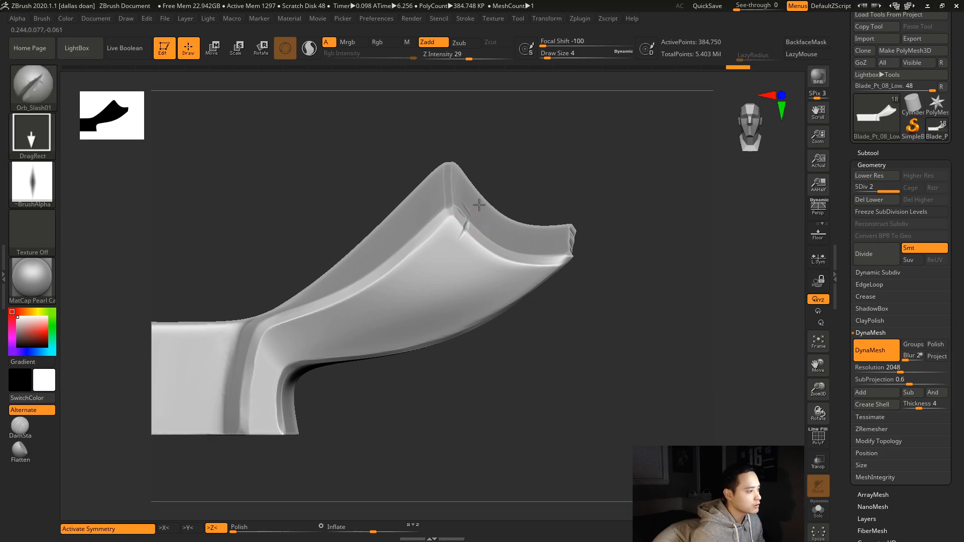
left_click_drag(635, 187, 590, 219)
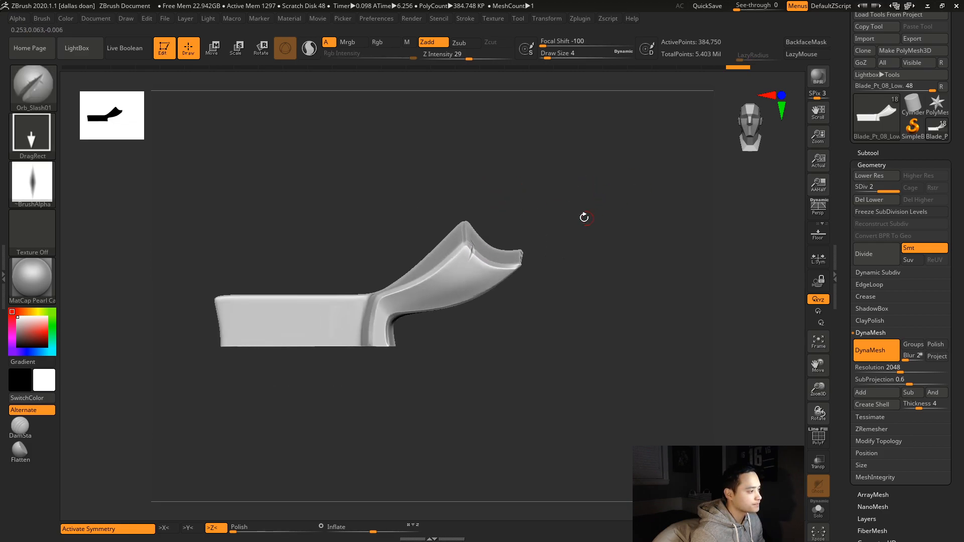
left_click(871, 152)
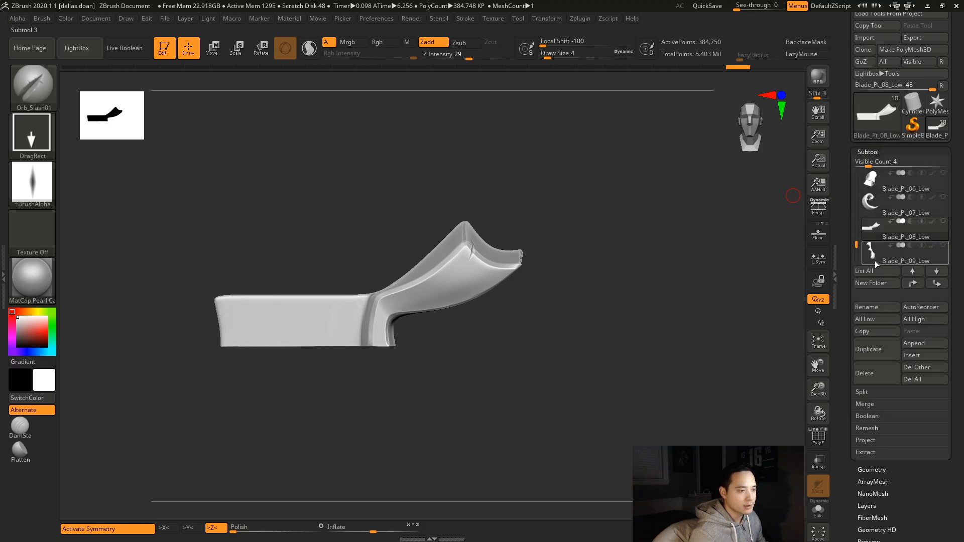
left_click(943, 221, "shift")
left_click_drag(645, 267, 571, 275, "alt")
left_click_drag(639, 265, 595, 221, "alt")
left_click_drag(605, 253, 555, 286, "alt")
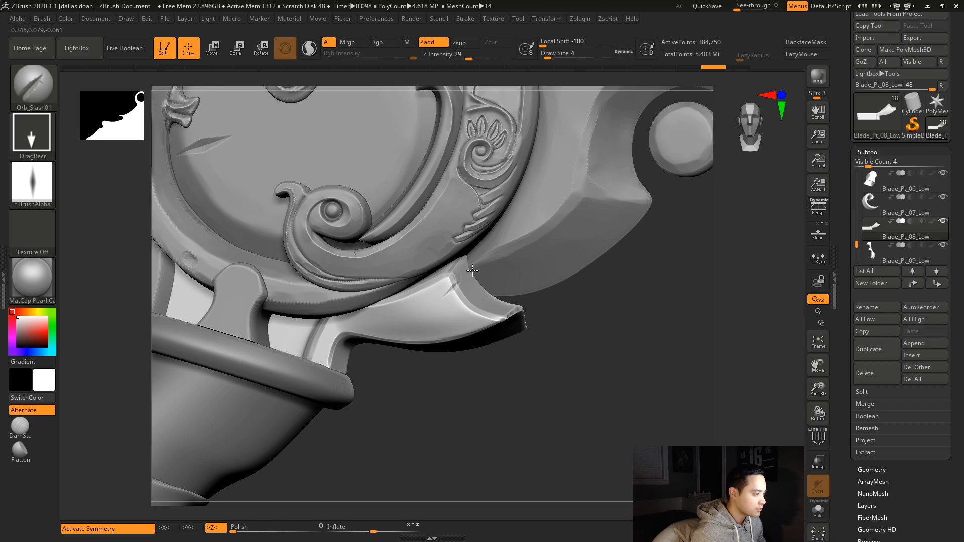
left_click_drag(475, 268, 477, 267)
left_click_drag(578, 312, 565, 284, "alt")
mouse_move(568, 291)
left_mouse_down("shift")
mouse_move(579, 299)
mouse_move(551, 298)
mouse_move(586, 299)
left_mouse_up("shift")
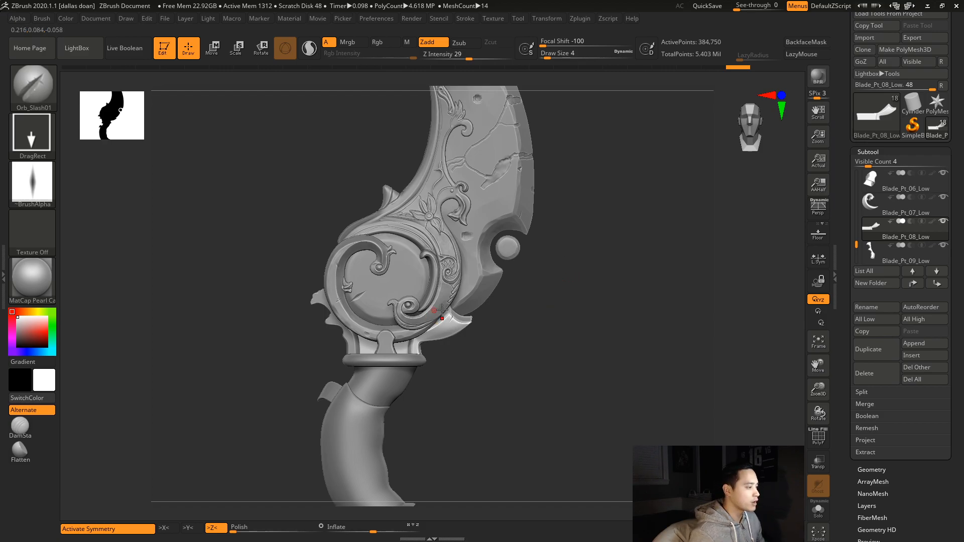
- Save the tool as Stylized_Dagger_01_High.ZTL, overwriting the existing file
left_click_drag(560, 310, 561, 275, "alt")
scroll(904, 74, "up", 2)
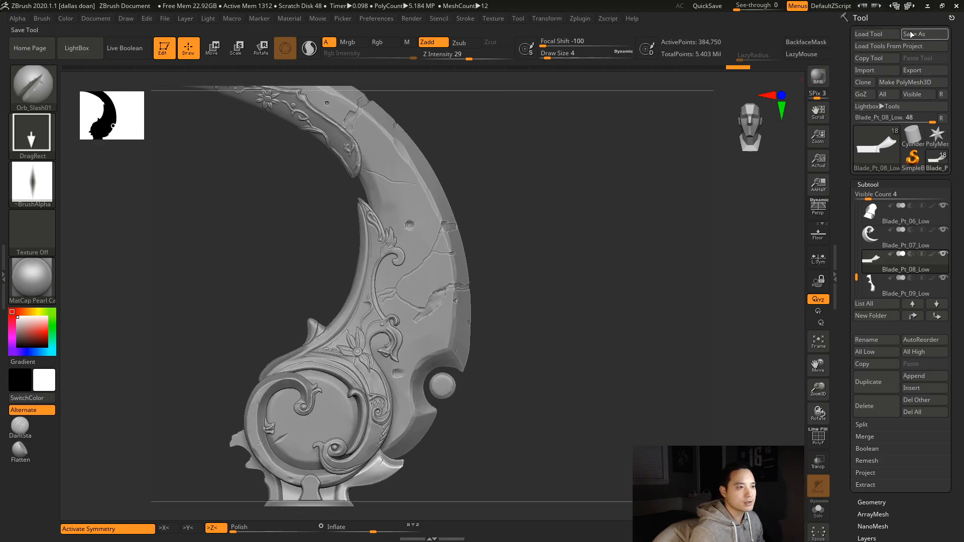
left_click(910, 31)
left_click(333, 69)
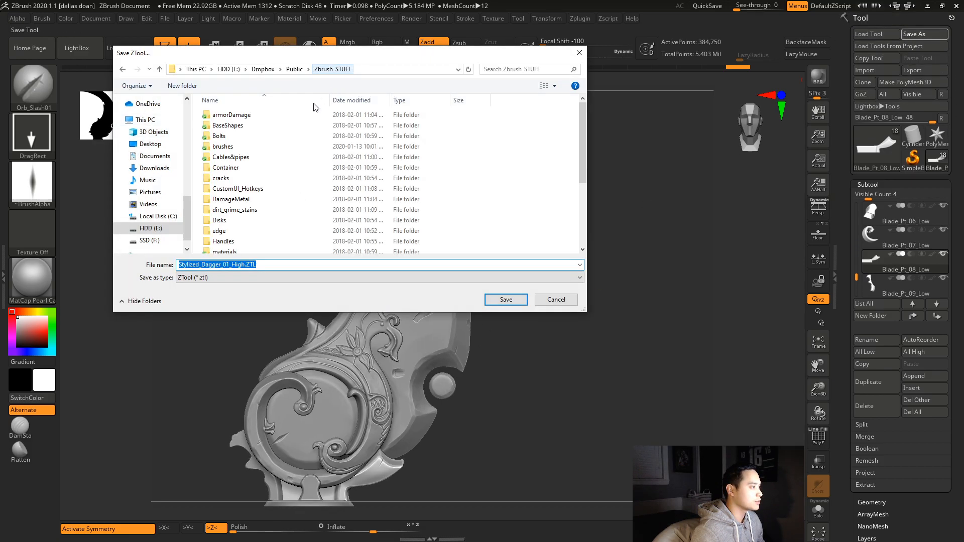
left_click(295, 69)
scroll(151, 181, "up", 5)
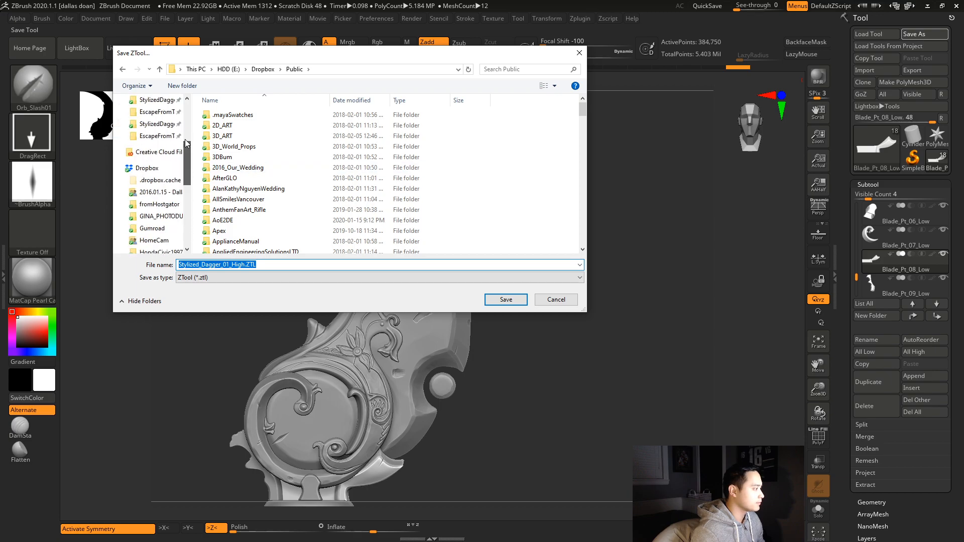
scroll(152, 183, "down", 2)
left_click(155, 172)
left_click(231, 159)
double_click(232, 159)
left_click(516, 297)
key("y")
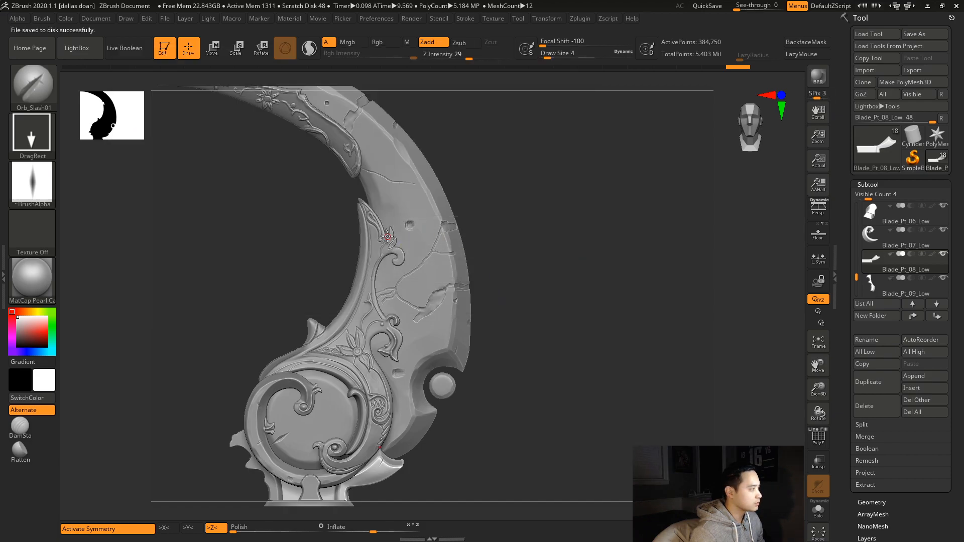
- Try a slash across the face of Blade_Pt_08_Low's flare with Orb_Slash01, and undo it
left_click_drag(511, 316, 518, 232, "alt")
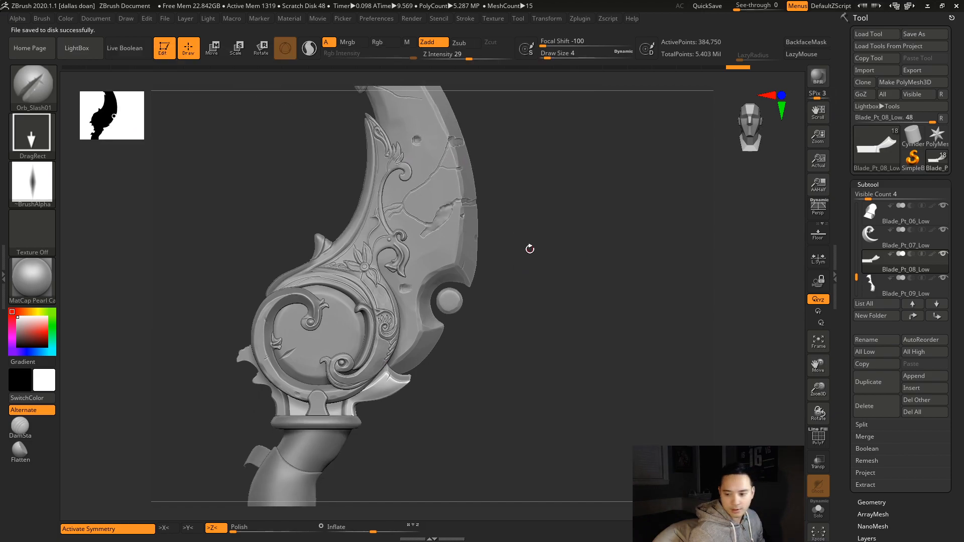
left_click_drag(542, 301, 635, 286)
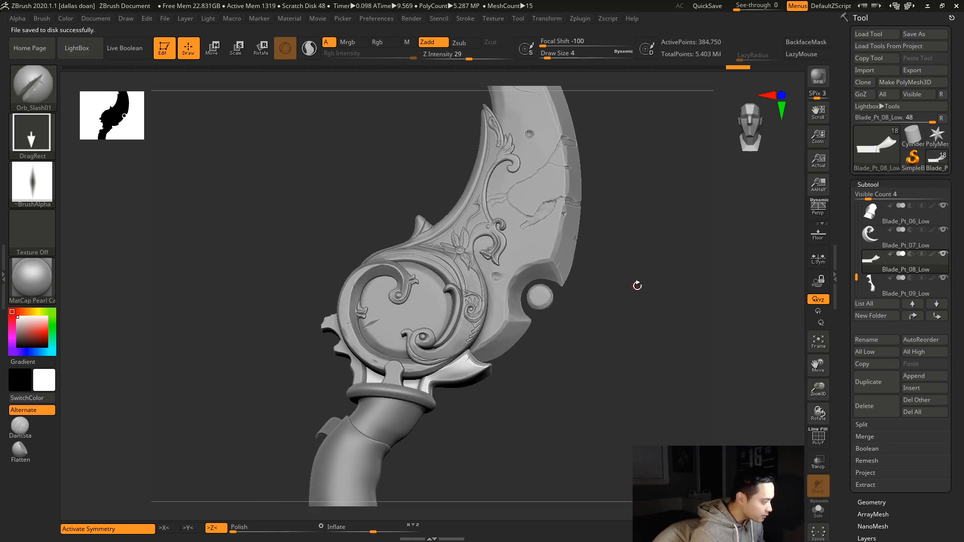
left_click_drag(632, 380, 639, 398)
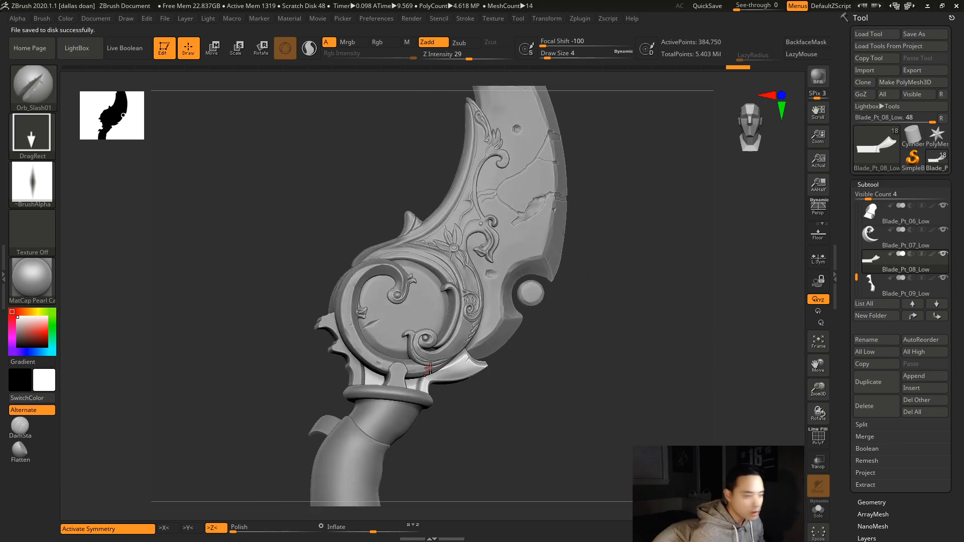
left_click_drag(531, 403, 551, 404)
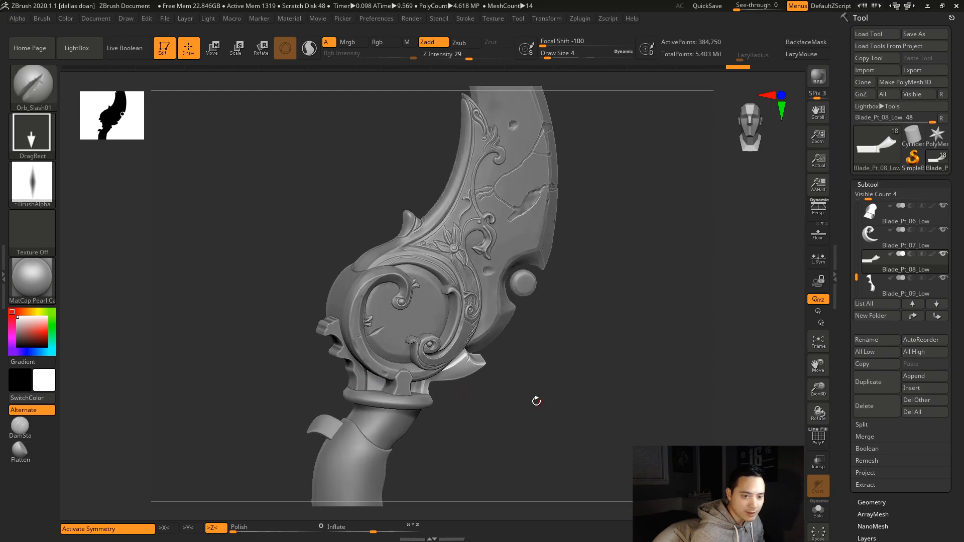
mouse_move(540, 374)
left_mouse_down()
mouse_move(566, 375)
mouse_move(592, 339)
mouse_move(581, 350)
mouse_move(618, 336)
mouse_move(568, 331)
mouse_move(611, 349)
mouse_move(547, 306)
left_mouse_up()
left_click_drag(366, 331, 436, 296)
key("ctrl+z")
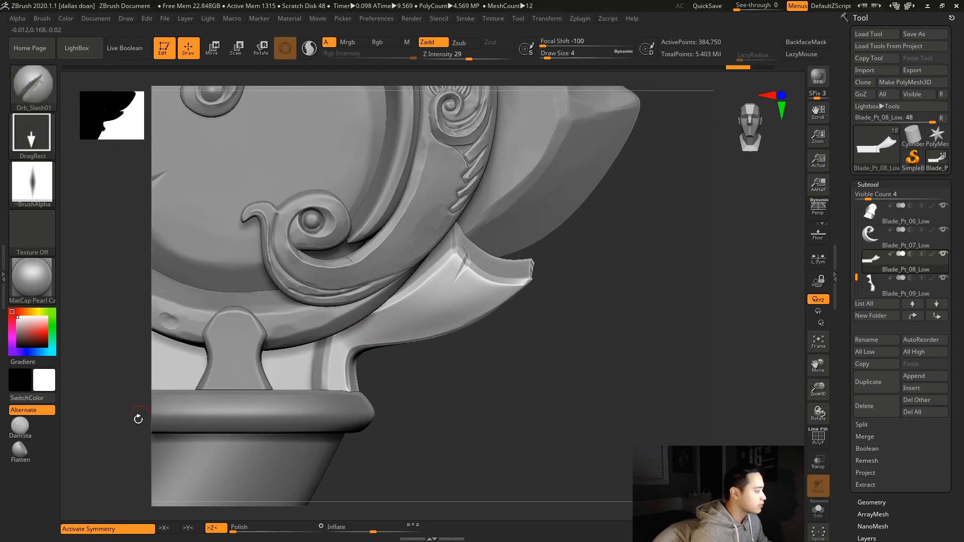
key("b")
key("t")
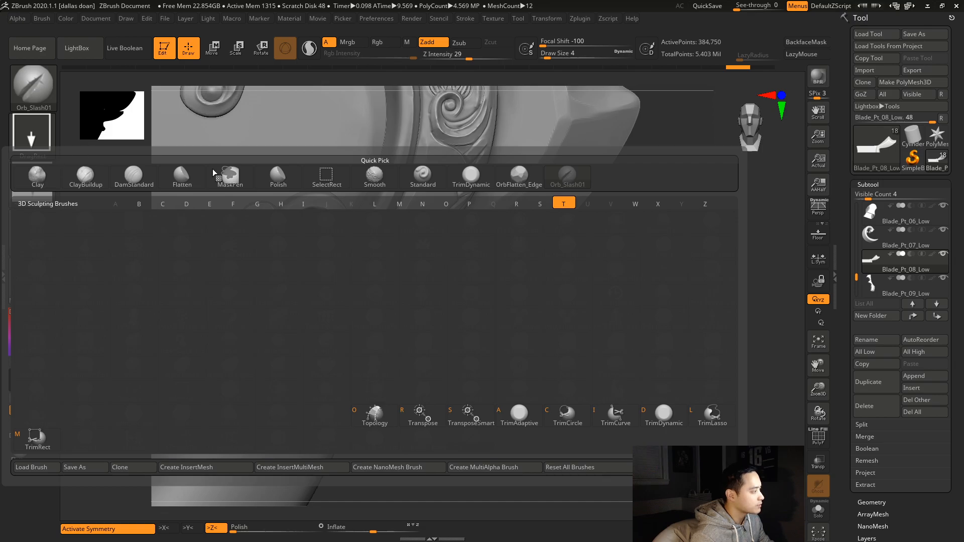
key("d")
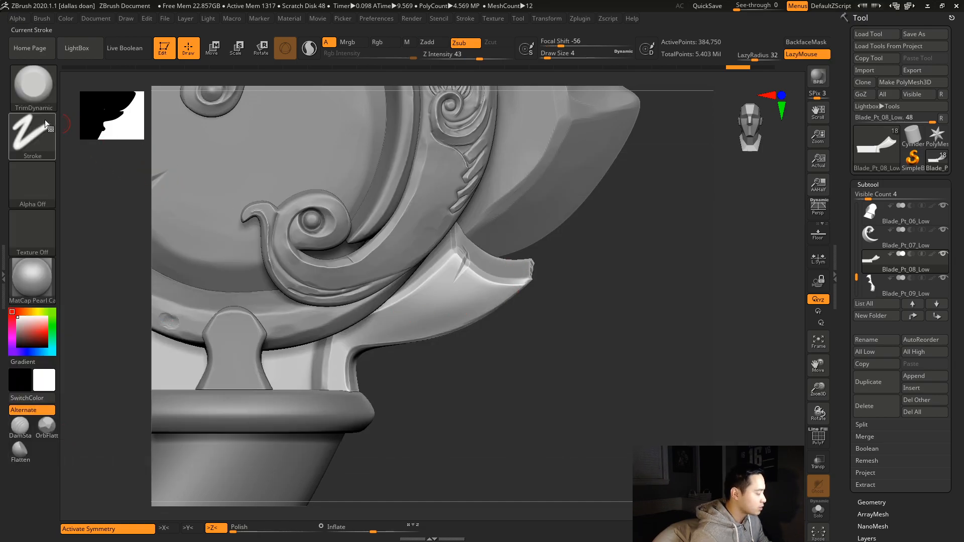
- Flatten subtle facets across the face of Blade_Pt_08_Low's flare using the OrbFlatten_Edge brush
key("b")
key("o")
key("f")
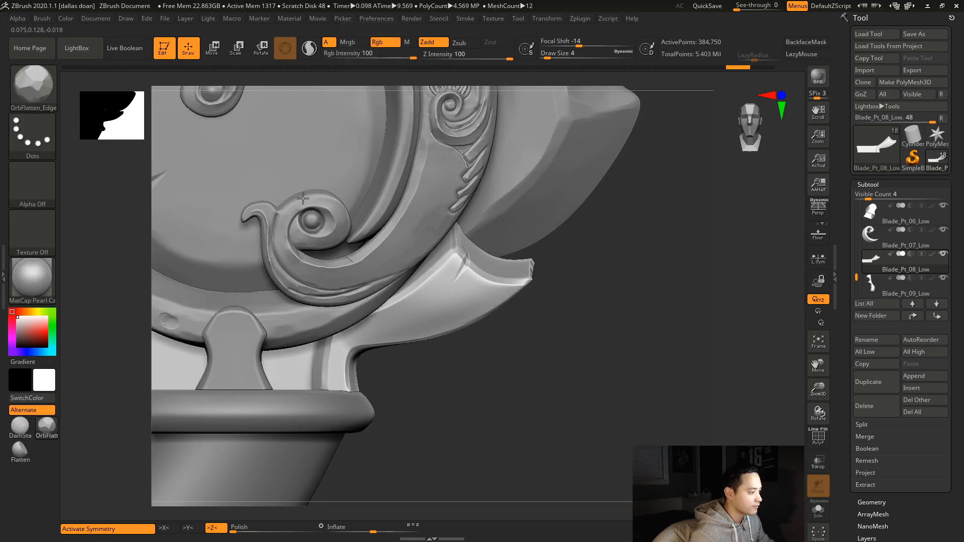
left_click_drag(411, 309, 451, 302)
mouse_move(568, 345)
left_mouse_down("alt")
mouse_move(573, 332)
mouse_move(574, 362)
left_mouse_up("alt")
mouse_move(467, 291)
left_mouse_down()
mouse_move(466, 277)
mouse_move(471, 293)
left_mouse_up()
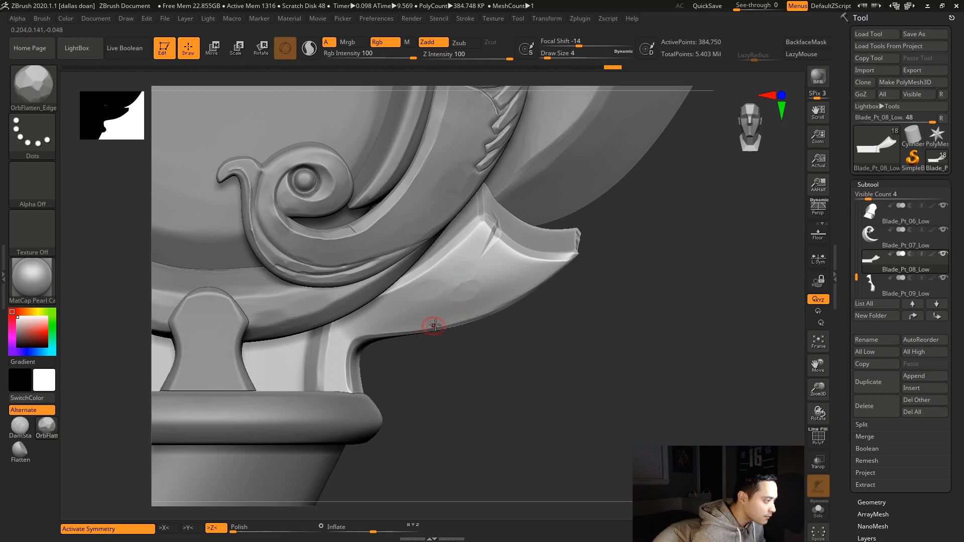
left_click_drag(408, 312, 442, 313)
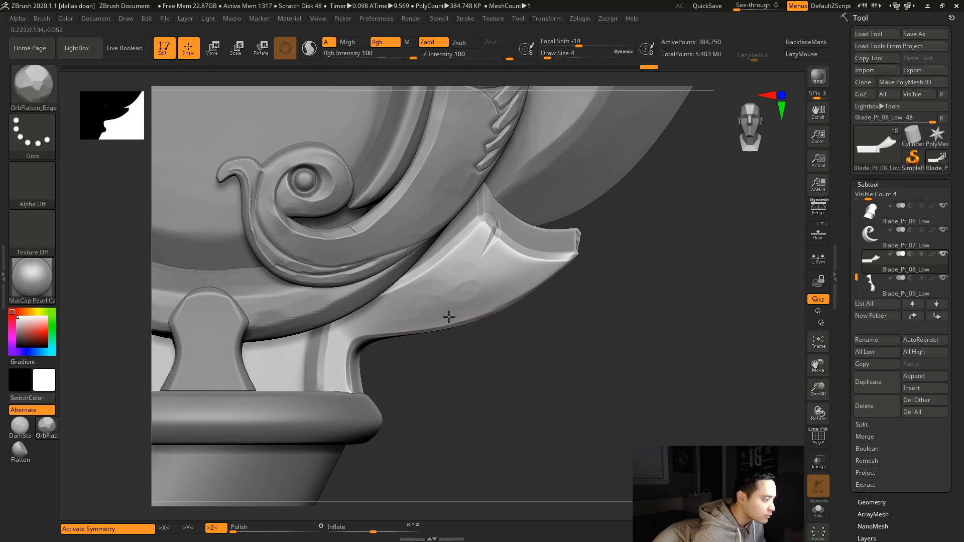
left_click_drag(496, 279, 502, 277)
- Flatten the bend above the foot with OrbFlatten_Edge, and undo a trial stroke on the flare beside the slash
mouse_move(615, 295)
left_mouse_down("alt")
mouse_move(626, 300)
mouse_move(601, 308)
mouse_move(610, 298)
mouse_move(641, 318)
mouse_move(493, 217)
mouse_move(544, 212)
left_mouse_up("alt")
left_click_drag(603, 322, 533, 280, "alt")
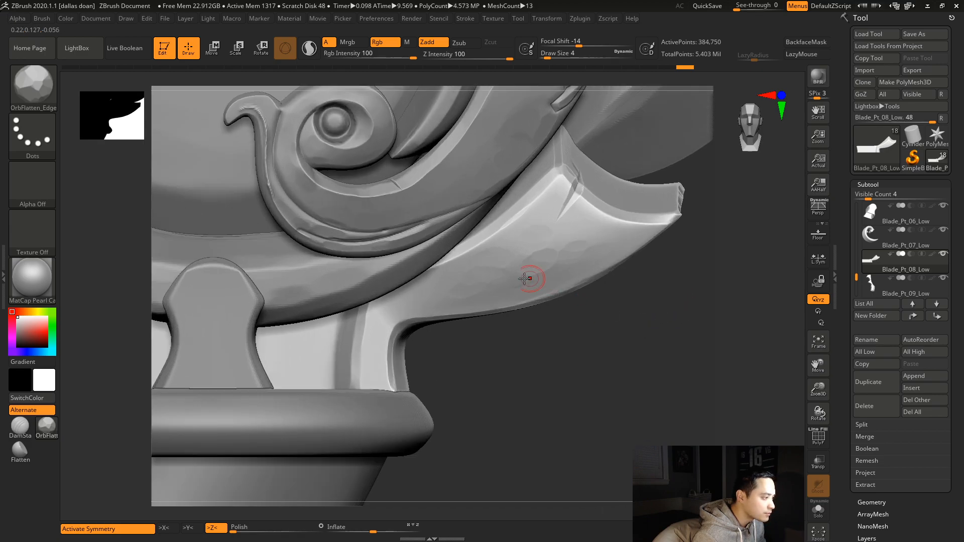
left_click_drag(366, 324, 362, 343)
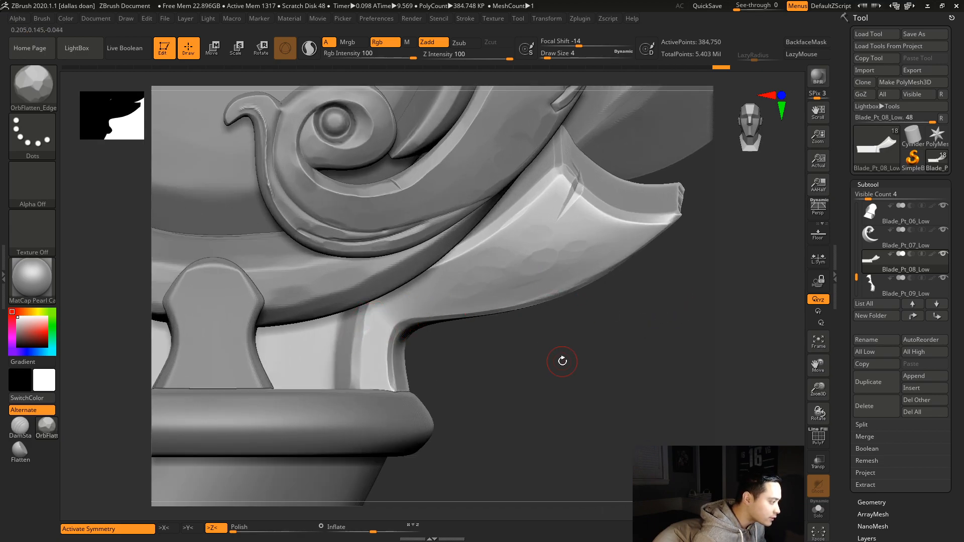
left_click_drag(561, 361, 515, 423, "alt")
left_click_drag(555, 275, 562, 276)
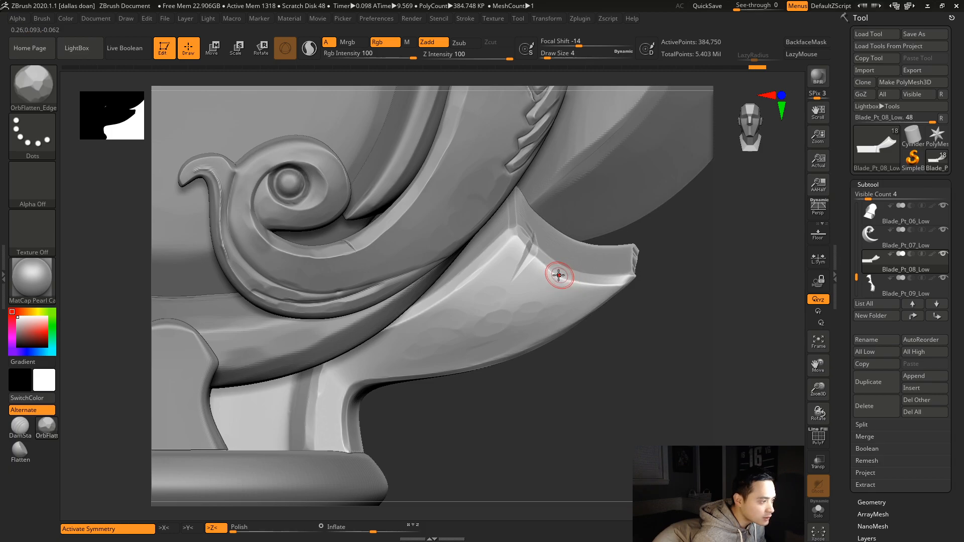
key("ctrl+z")
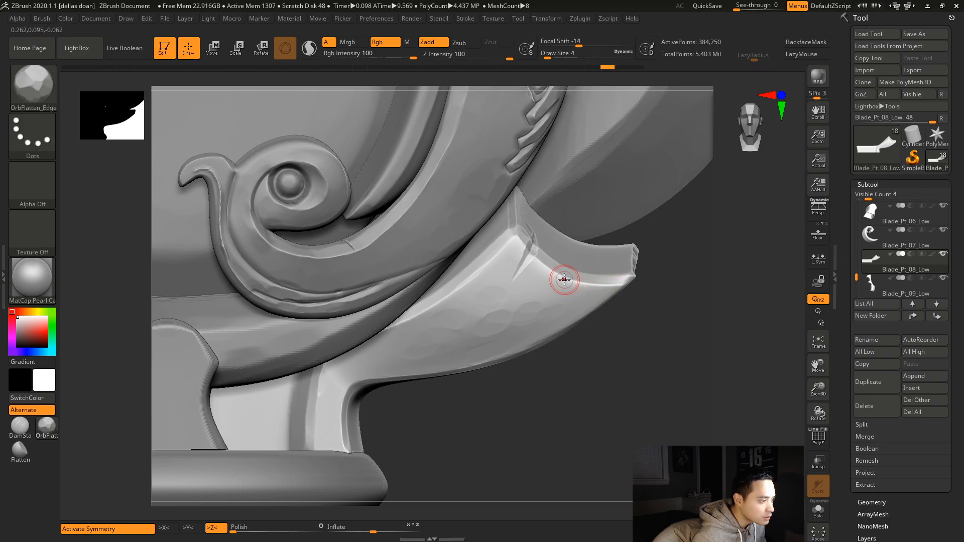
- Make the keystone-shaped piece below the ring, Blade_Pt_06_Low, the active subtool and frame it closely
left_click_drag(659, 323, 654, 343, "alt")
left_click_drag(616, 393, 590, 317, "alt")
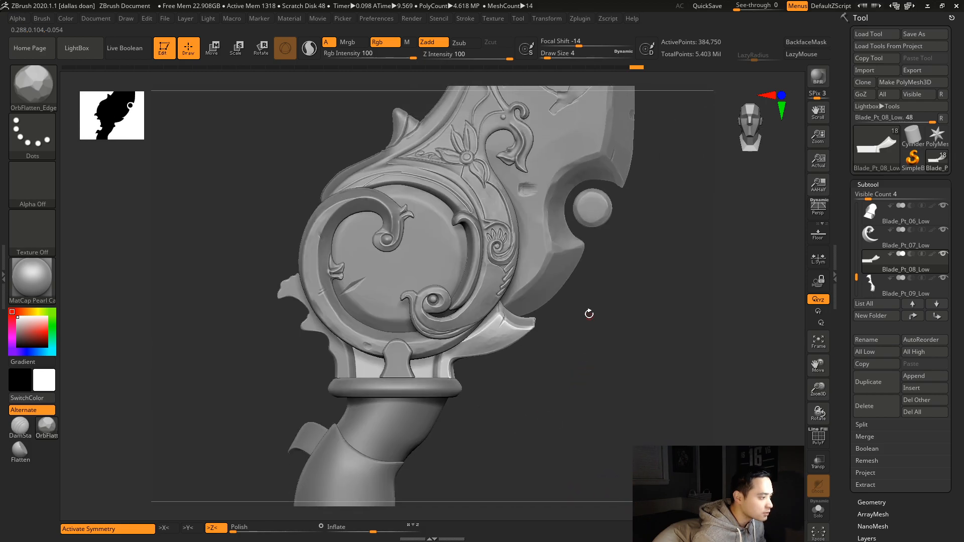
left_click_drag(668, 312, 440, 206)
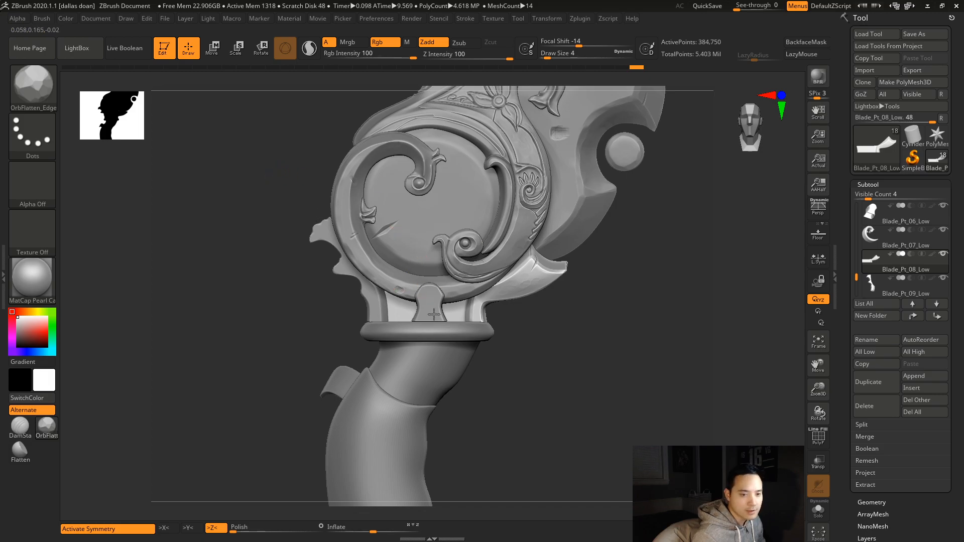
left_click(442, 302, "alt")
left_click_drag(624, 303, 574, 372, "alt")
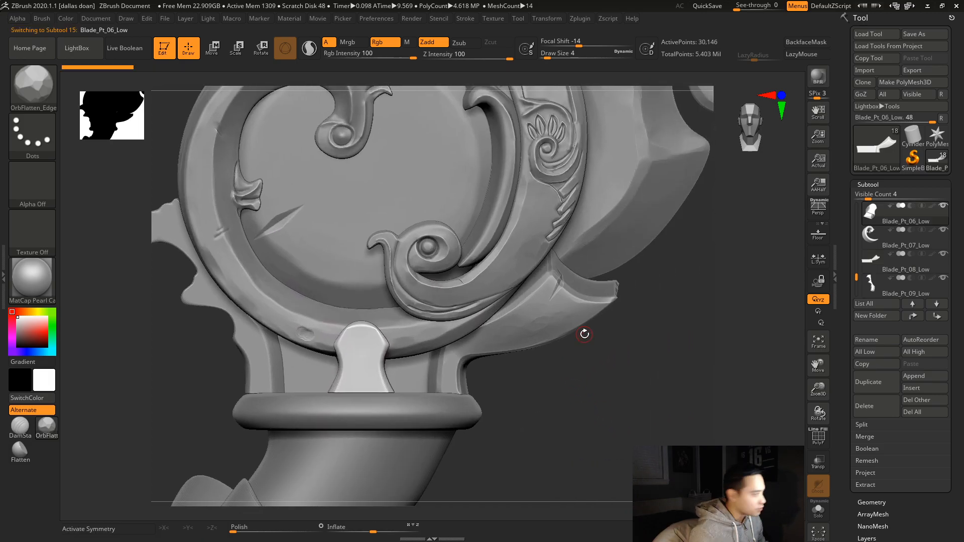
- Set up the Standard brush with the DragRect stroke and Alpha 06
left_click(34, 95)
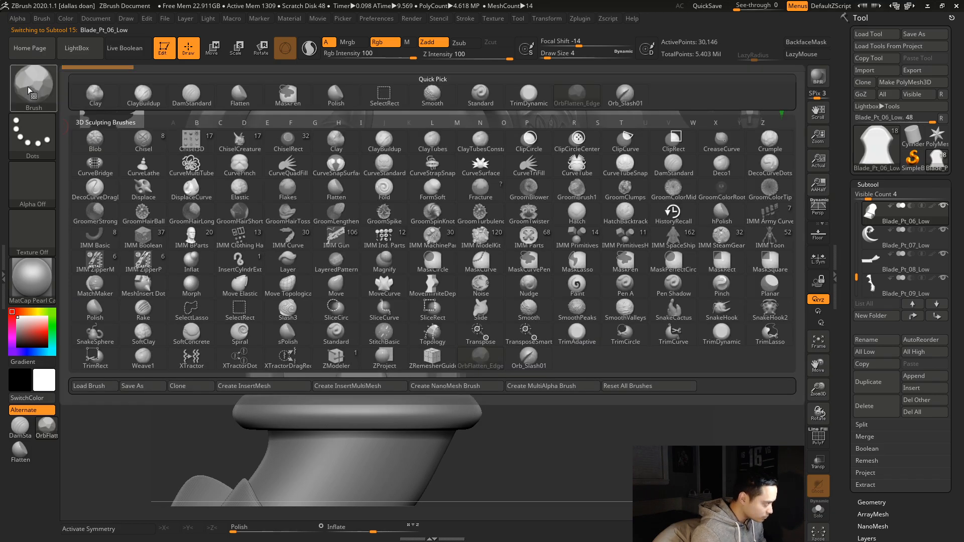
left_click(33, 94)
left_click(19, 99)
left_click(26, 107)
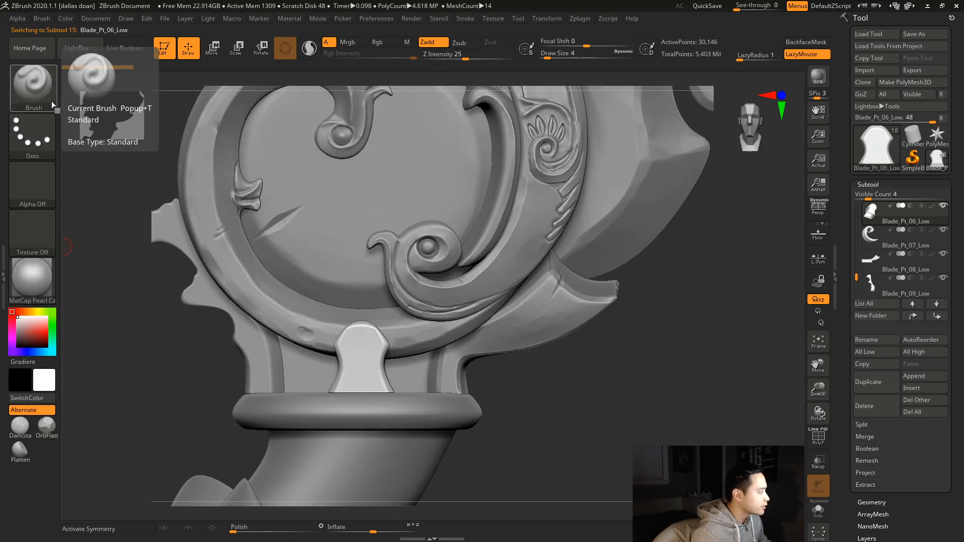
left_click(45, 125)
left_click(52, 133)
left_click(143, 145)
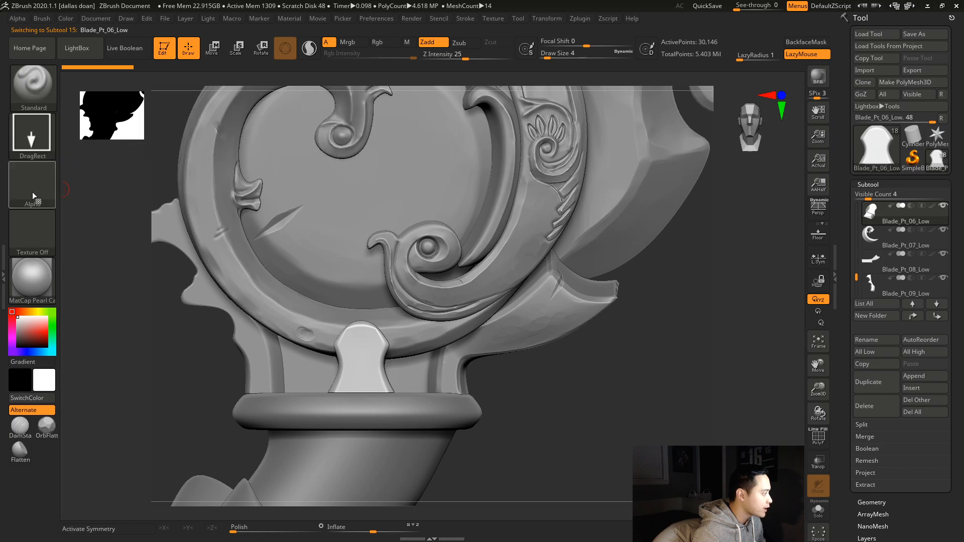
left_click(38, 195)
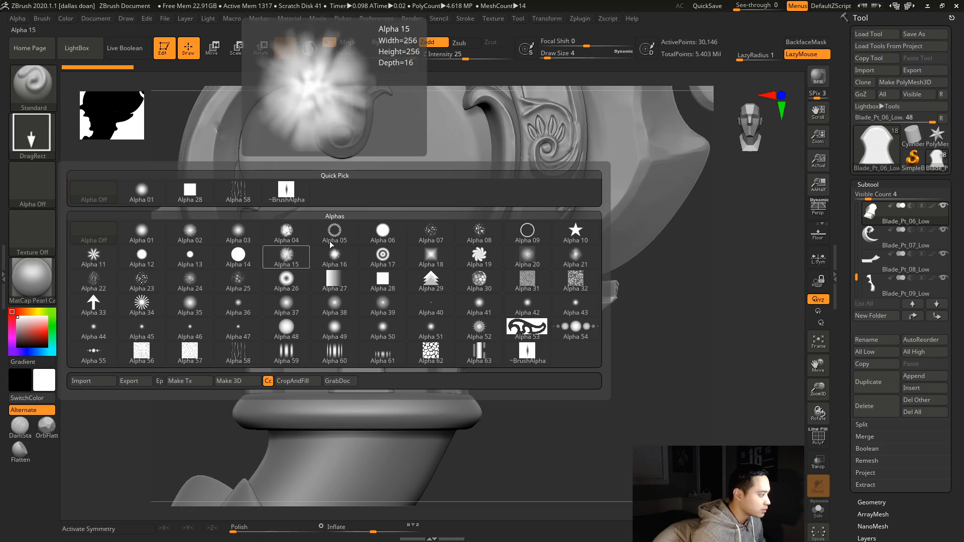
left_click(382, 232)
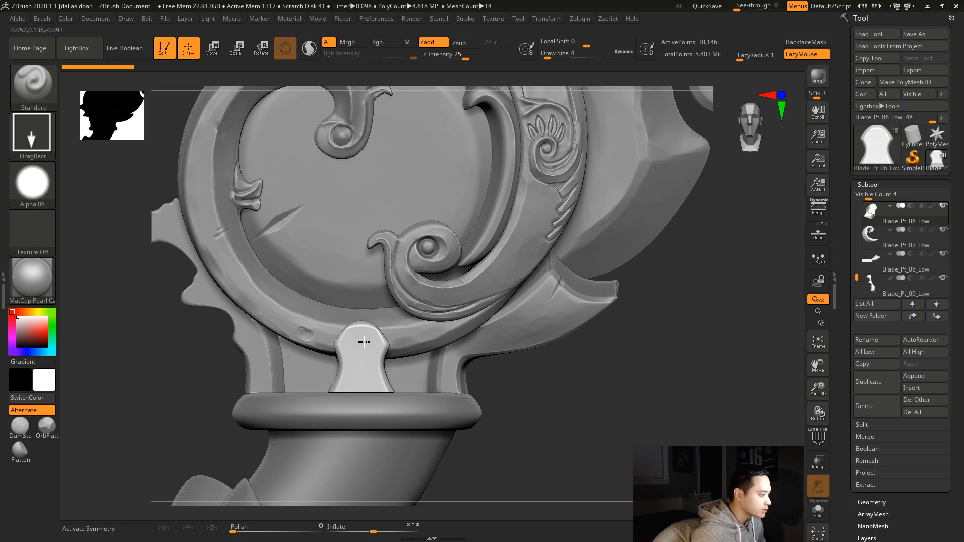
- Try stamping a round bump on the keystone's upper part with Alpha 49, raising Z Intensity to 52
left_click(40, 182)
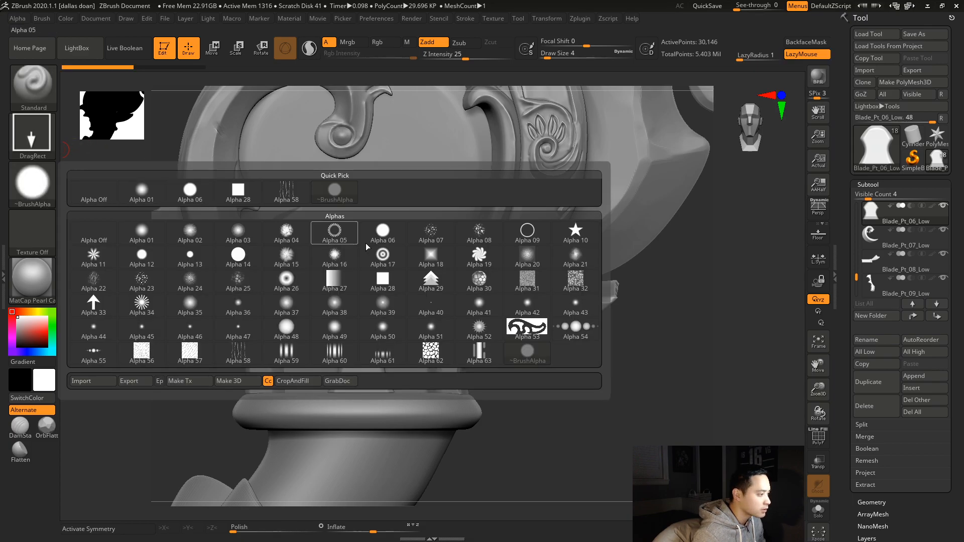
left_click(334, 327)
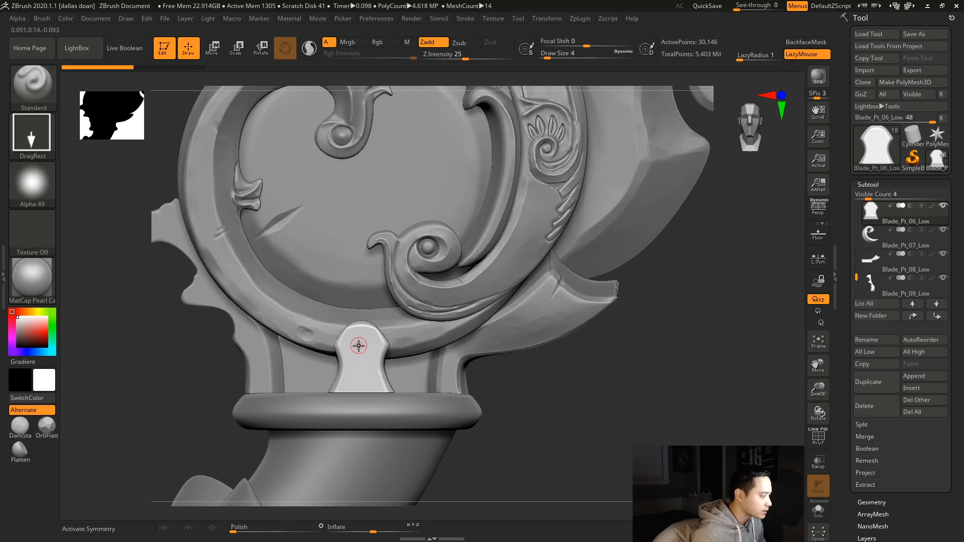
key("ctrl+z")
left_click(38, 190)
left_click_drag(469, 57, 486, 57)
left_click_drag(358, 353, 376, 356)
- Try stamping the round bump on the keystone with Alpha 48, and undo it
left_click(26, 187)
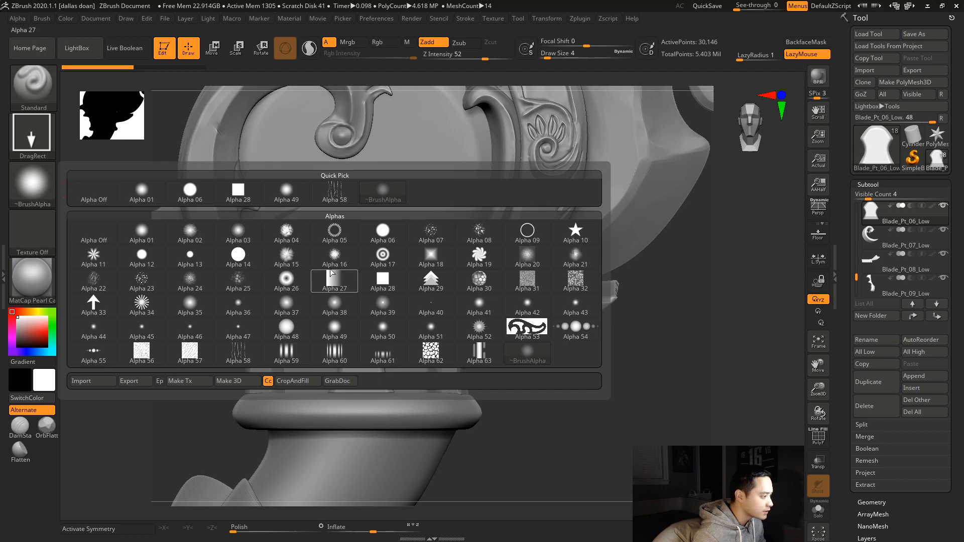
mouse_move(290, 334)
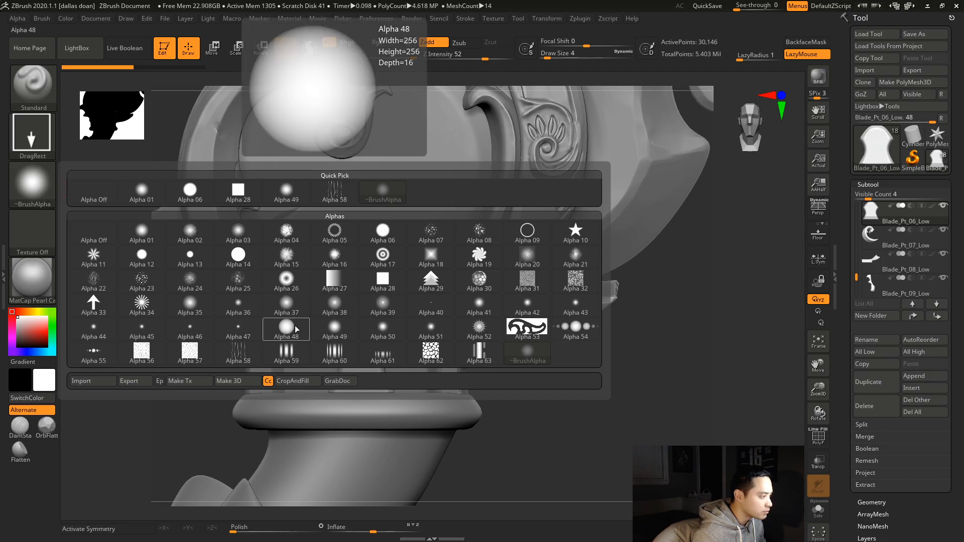
left_click(293, 333)
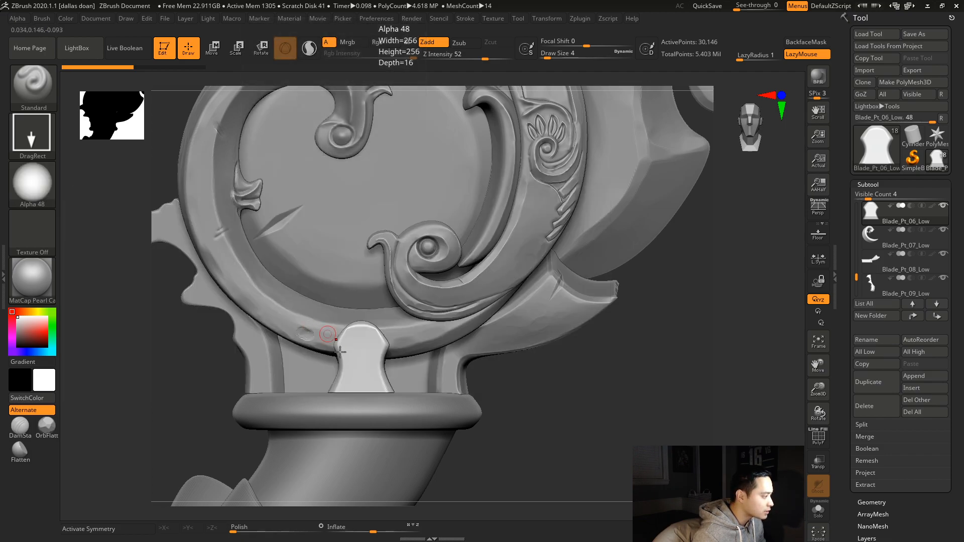
left_click_drag(390, 347, 414, 355)
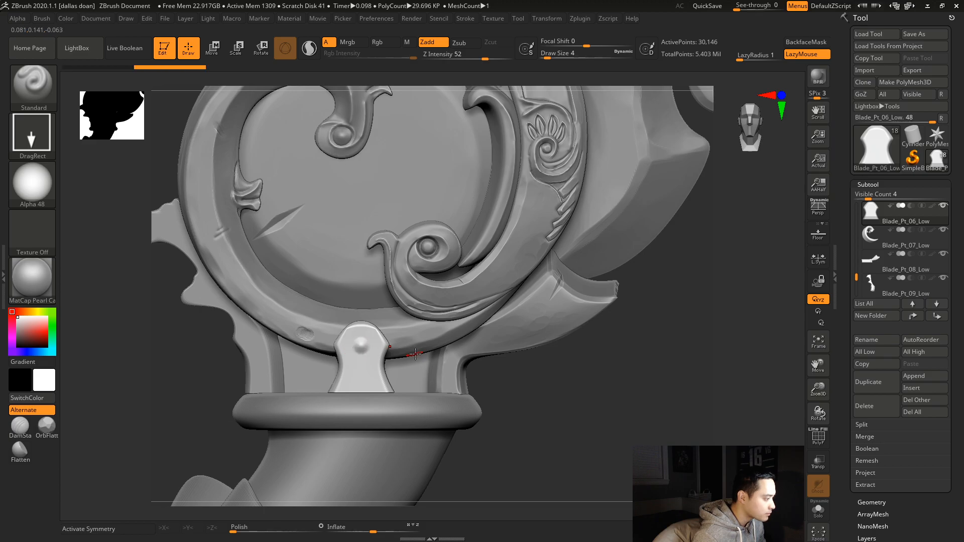
left_click_drag(590, 381, 616, 409, "alt")
key("ctrl+z")
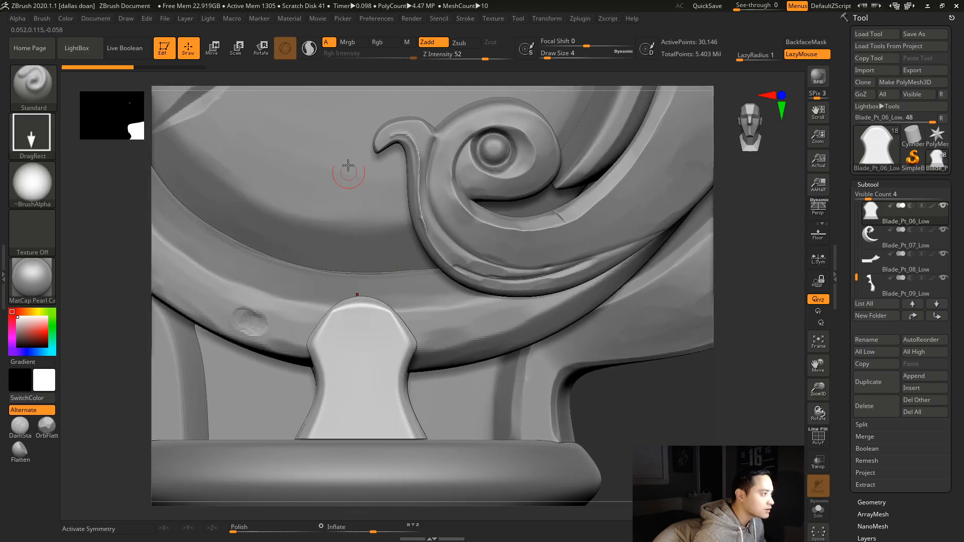
- Switch to ClayBuildup with Alpha 48 and dab a faint round bump on the keystone's upper part, undoing a trial dab
left_click(41, 187)
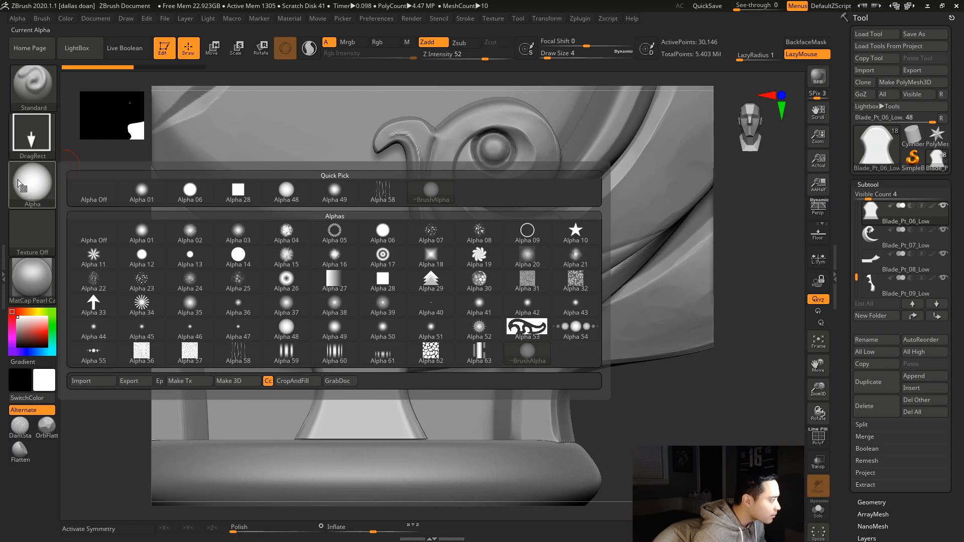
left_click(26, 98)
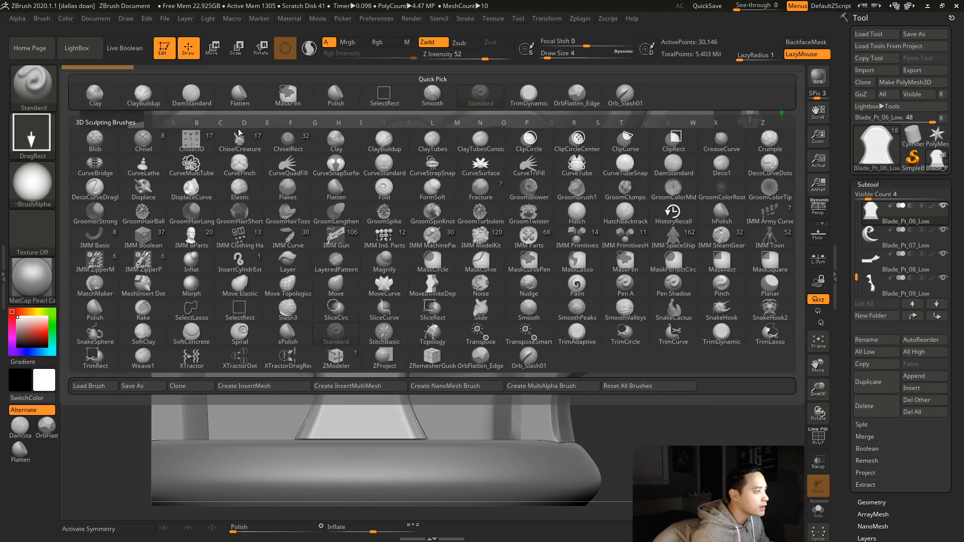
left_click(384, 140)
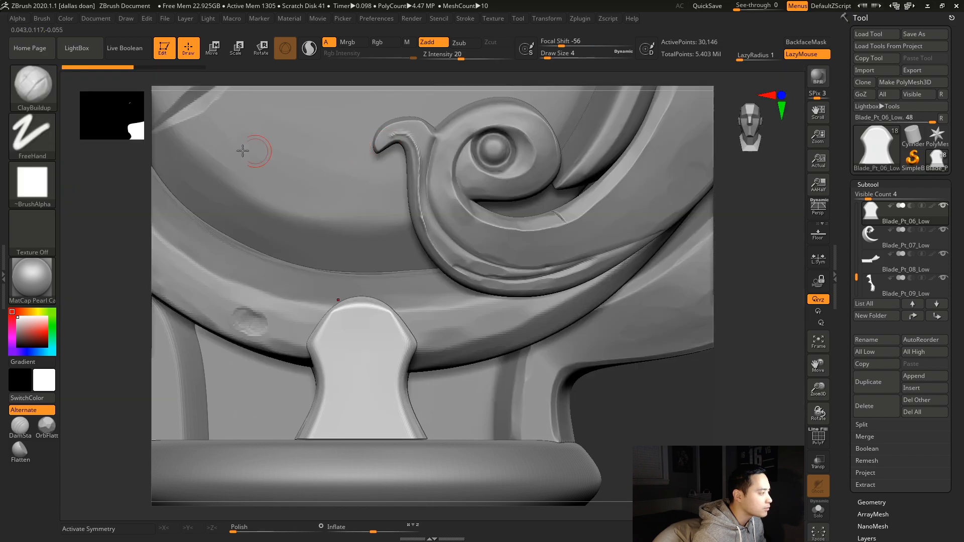
left_click(32, 181)
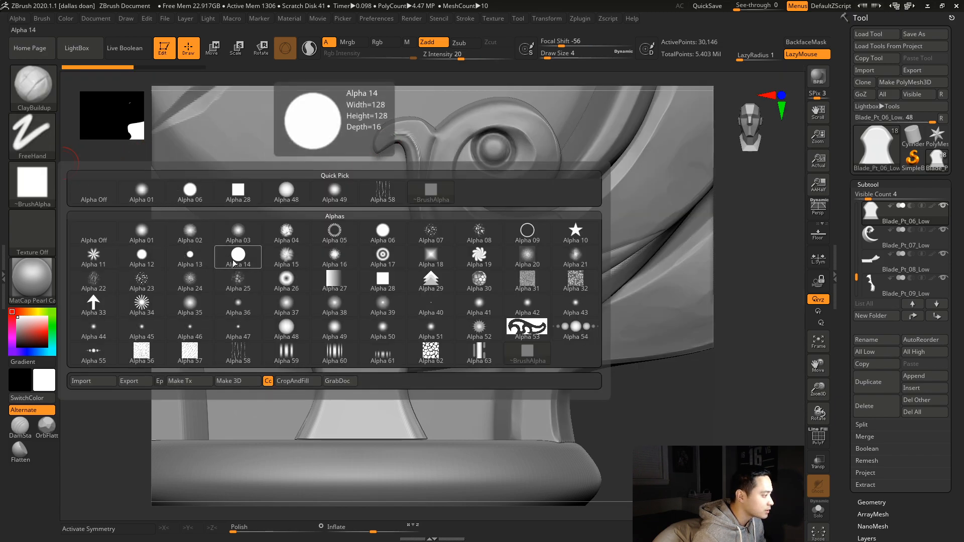
left_click(282, 331)
left_click_drag(361, 344, 357, 342)
key("ctrl+z")
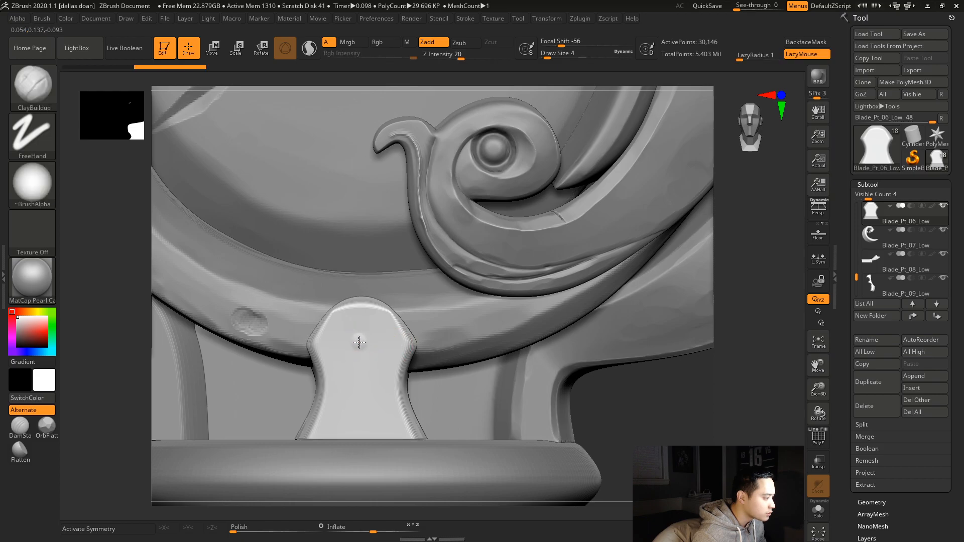
mouse_move(607, 405)
left_mouse_down()
mouse_move(582, 404)
mouse_move(613, 423)
mouse_move(618, 403)
mouse_move(648, 422)
mouse_move(551, 391)
left_mouse_up()
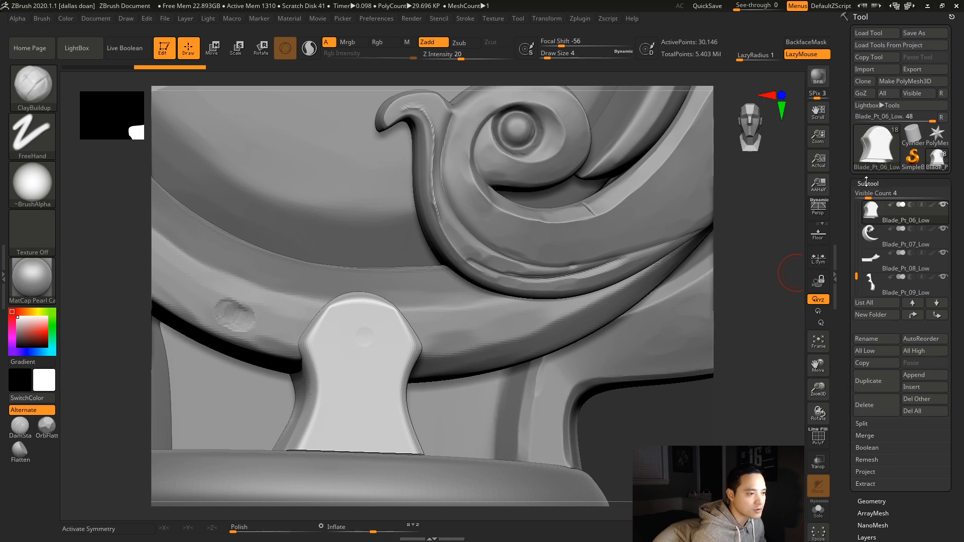
- Try deleting the keystone's lower subdivision levels and remeshing it with polished DynaMesh at resolution 2048
left_click(868, 183)
left_click(873, 194)
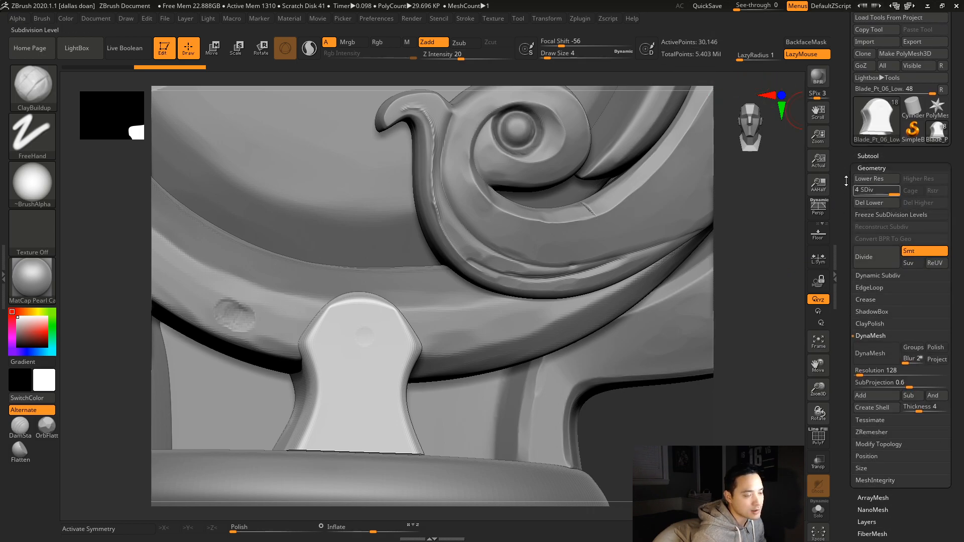
left_click(866, 202)
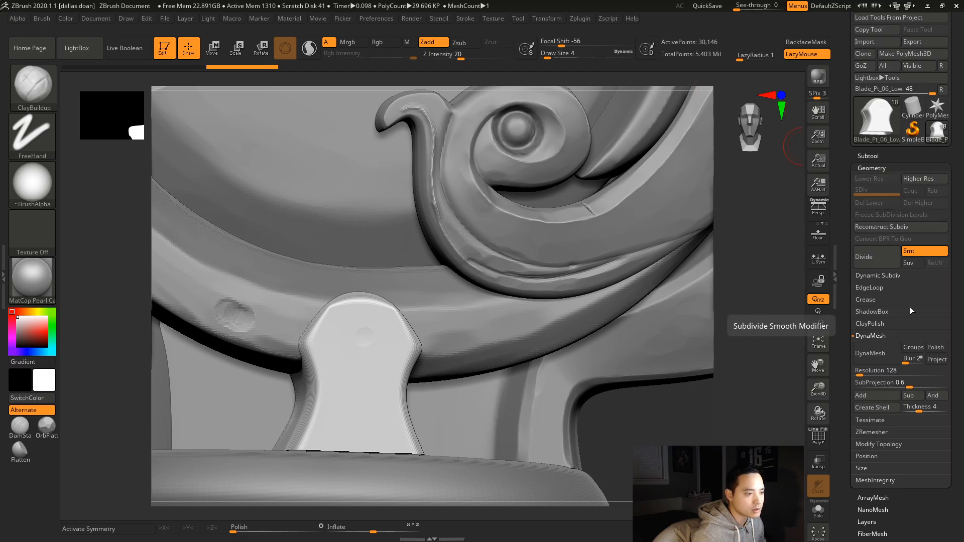
left_click(936, 347)
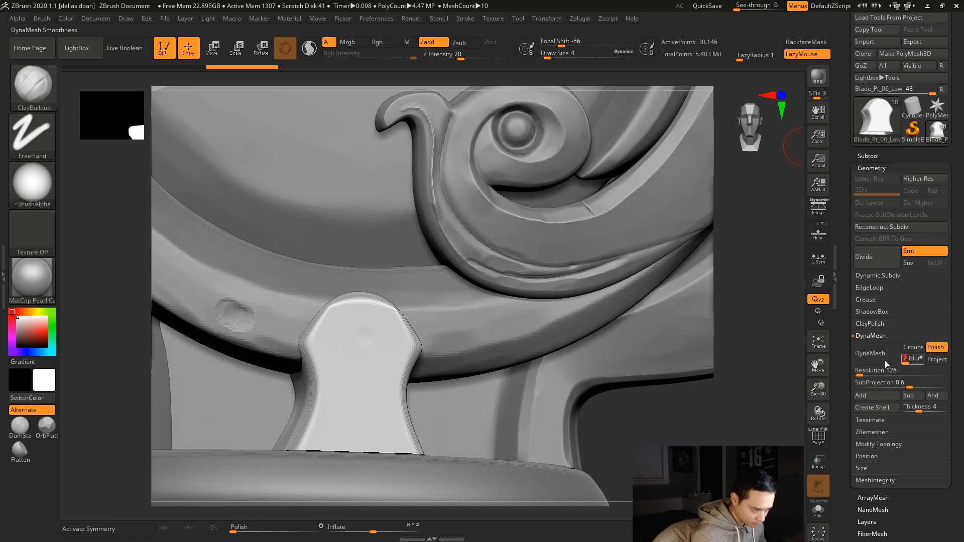
type("2048")
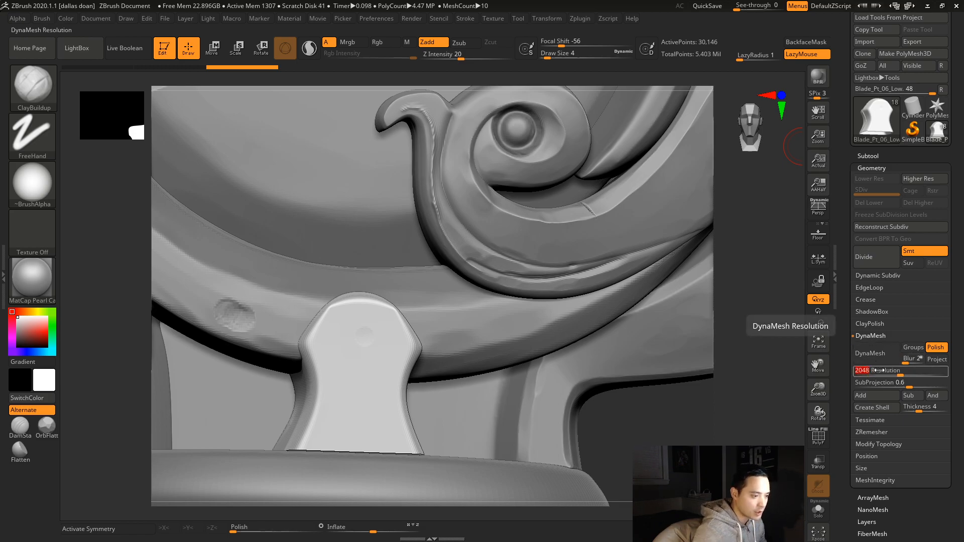
key("Return")
left_click(878, 354)
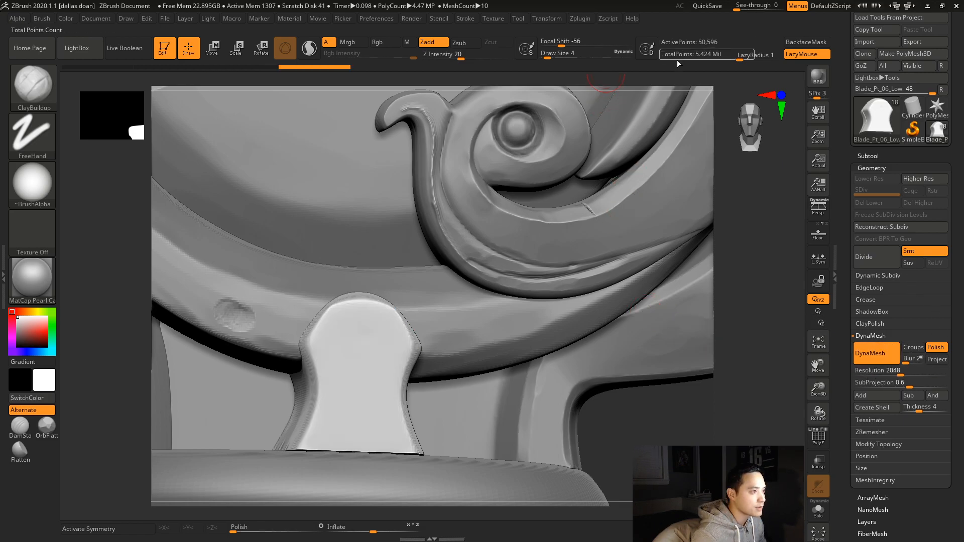
- Try dividing the remeshed keystone once, and undo the division, the DynaMesh and the deletion of lower levels
left_click(871, 168)
left_click(871, 168)
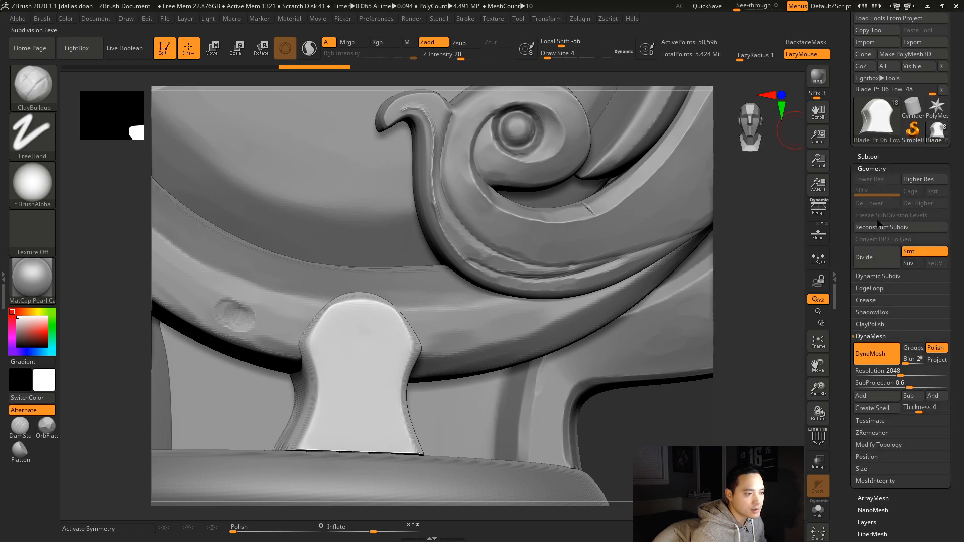
left_click(865, 257)
mouse_move(712, 436)
left_mouse_down("alt")
mouse_move(761, 409)
mouse_move(745, 430)
mouse_move(727, 429)
mouse_move(678, 409)
mouse_move(698, 401)
mouse_move(673, 390)
left_mouse_up("alt")
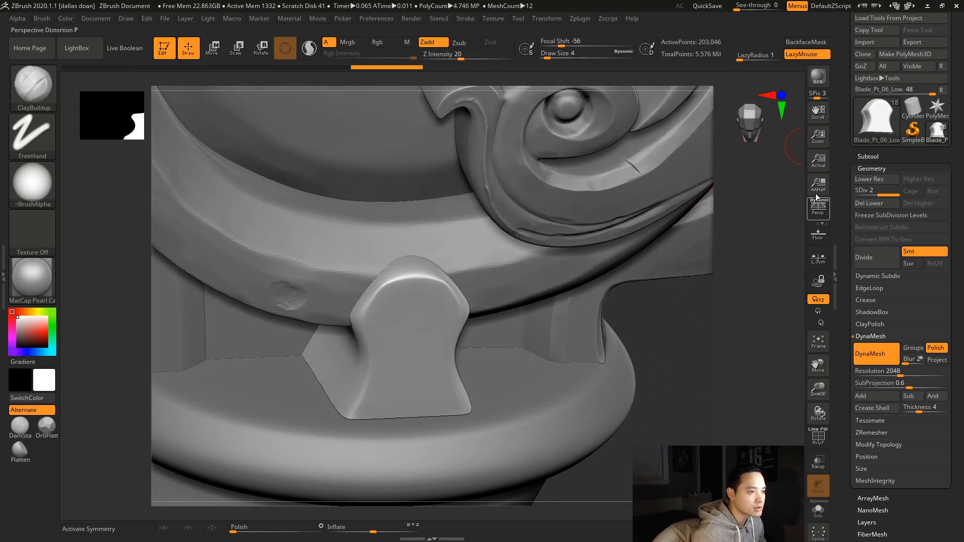
key("ctrl+z")
key("ctrl+z")
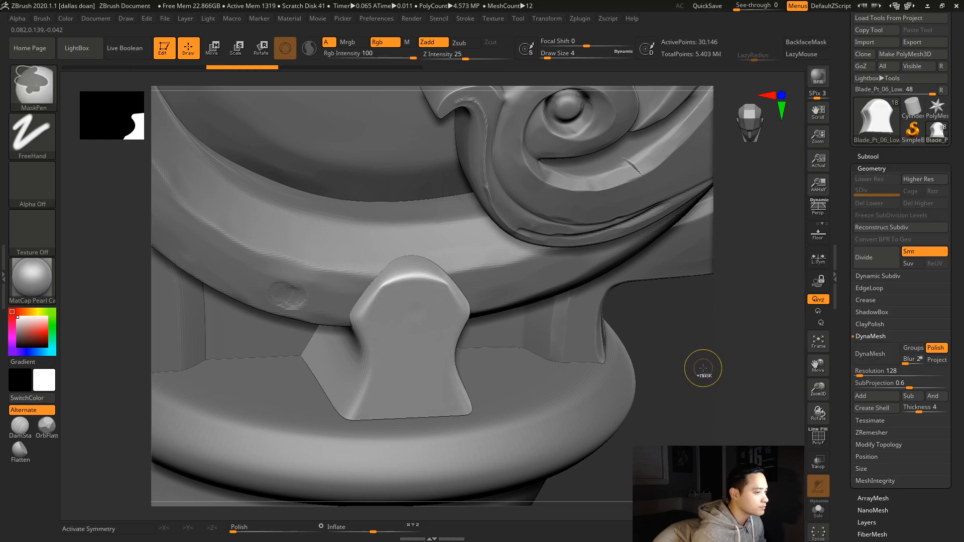
key("ctrl+z")
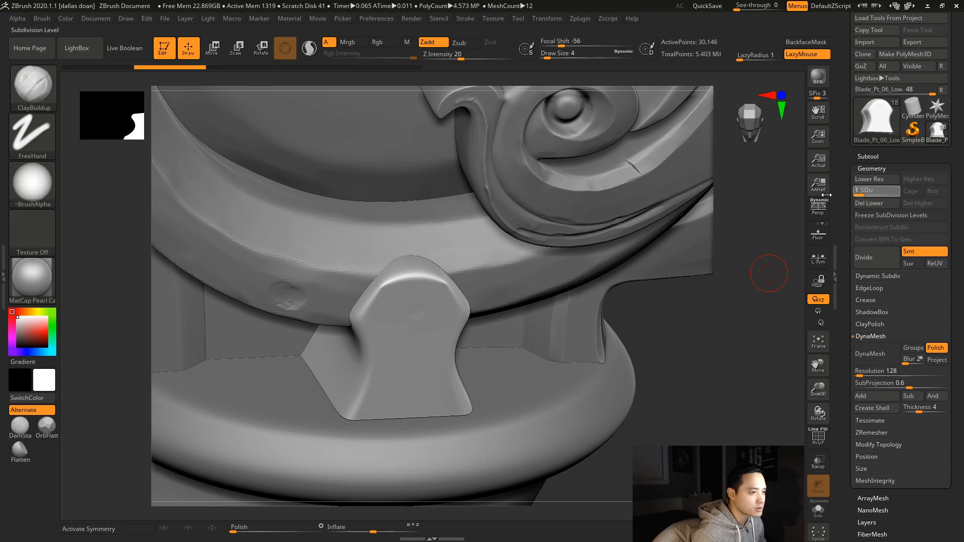
- Drop the keystone to subdivision level 1 and center the Move gizmo on its unmasked mesh
left_click_drag(830, 190, 826, 191)
mouse_move(706, 351)
left_mouse_down("shift")
mouse_move(713, 360)
mouse_move(732, 347)
mouse_move(716, 296)
left_mouse_up("shift")
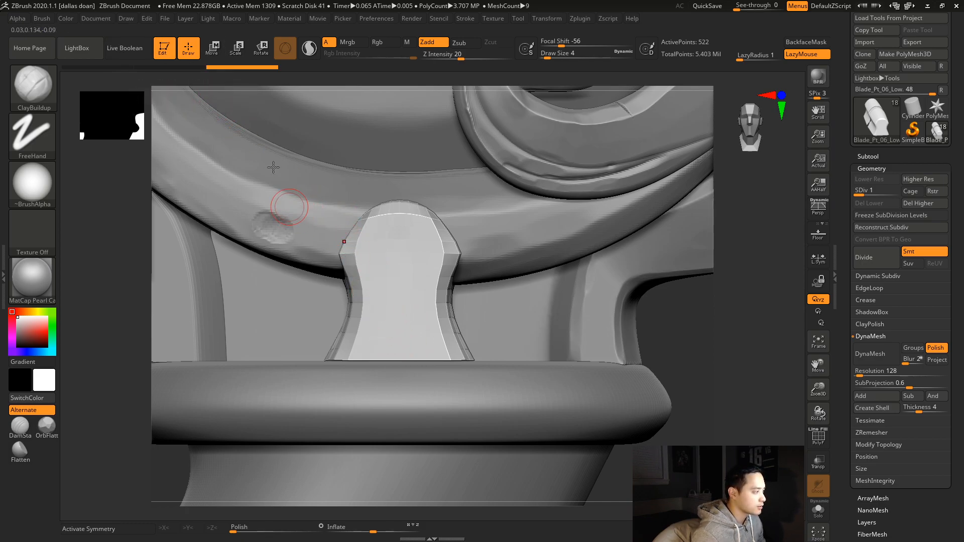
left_click(214, 50)
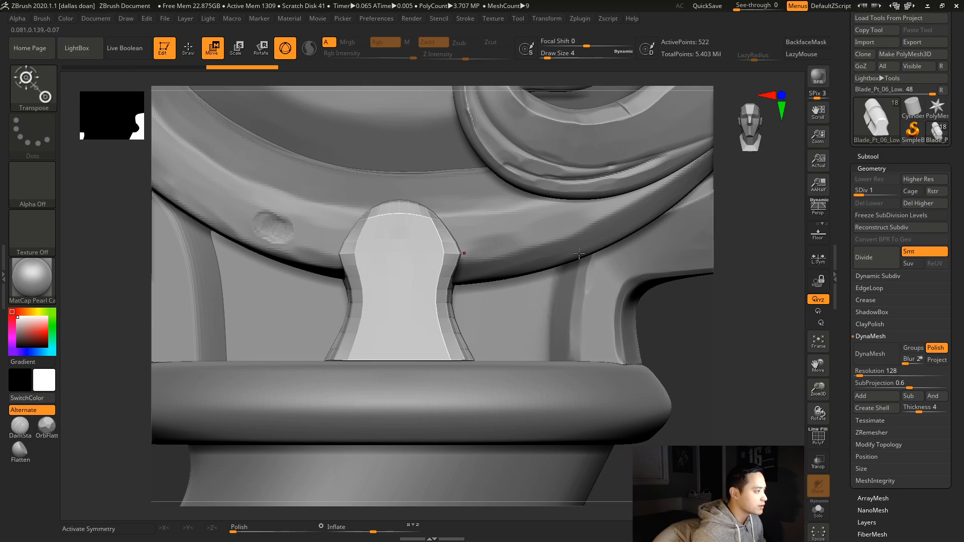
left_click_drag(729, 315, 691, 323, "alt")
left_click_drag(588, 221, 615, 311, "alt")
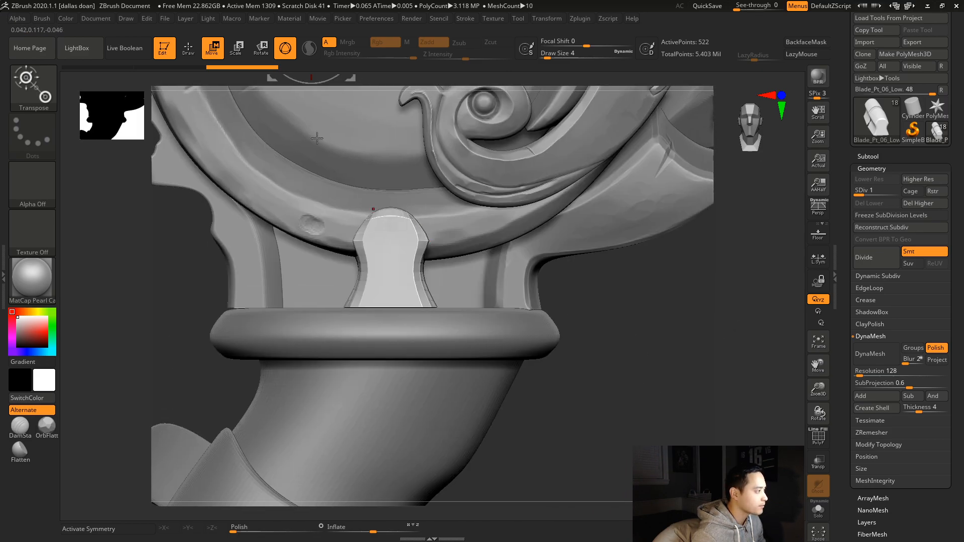
left_click_drag(686, 368, 678, 524, "alt")
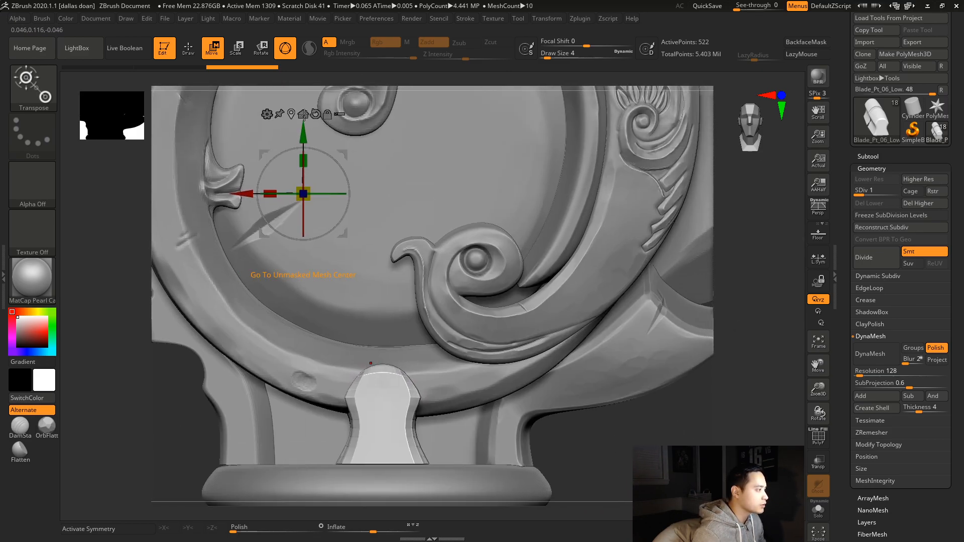
left_click(294, 113)
left_click_drag(696, 461, 691, 397, "alt")
left_click_drag(406, 229, 407, 232)
left_click_drag(765, 327, 743, 346, "alt")
- Return the keystone to subdivision level 4 in Draw mode and delete its lower subdivision levels
left_click_drag(852, 191, 897, 191)
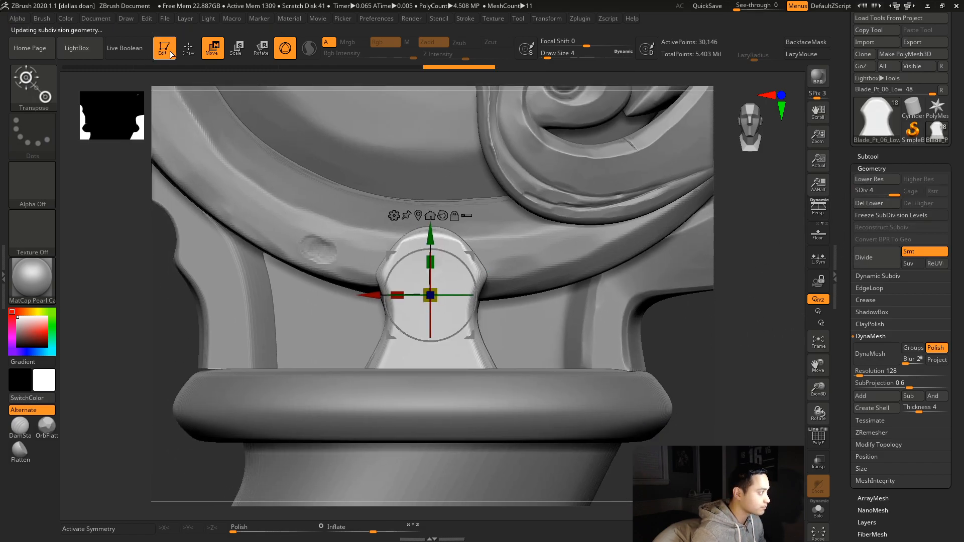
left_click(189, 48)
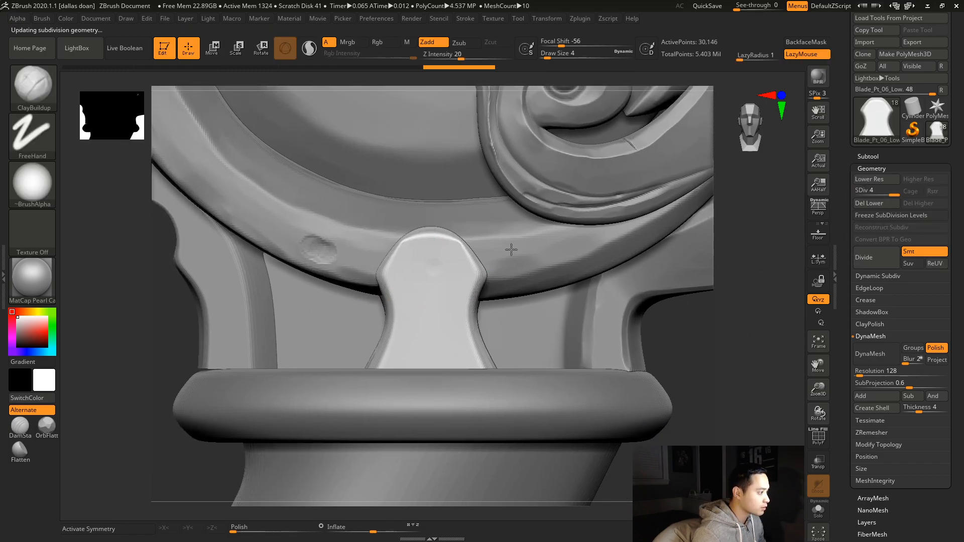
left_click(876, 203)
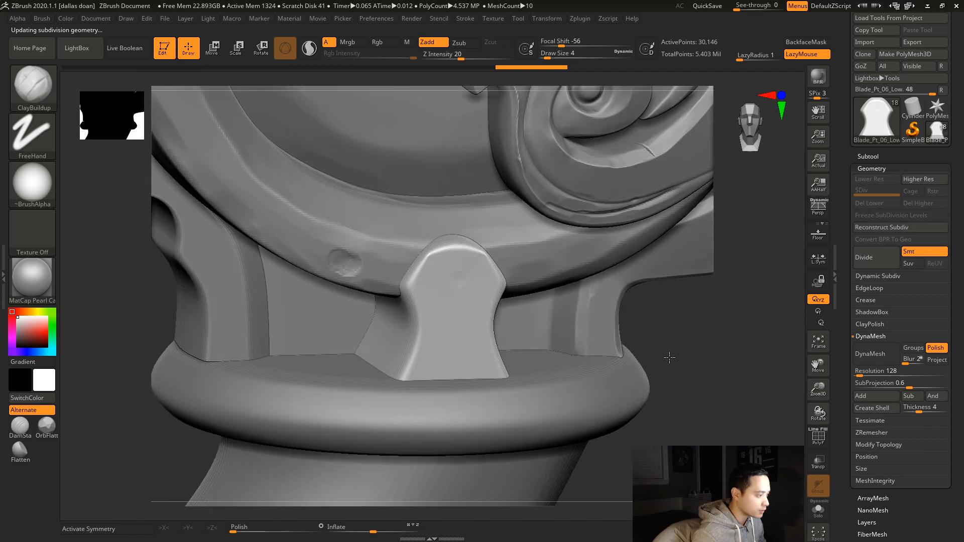
left_click_drag(669, 358, 673, 361)
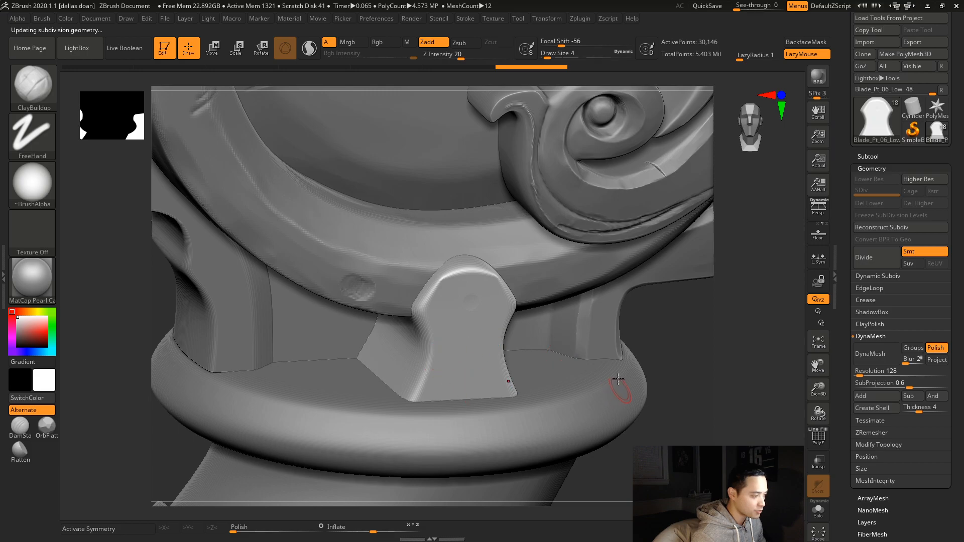
left_click_drag(682, 318, 526, 316)
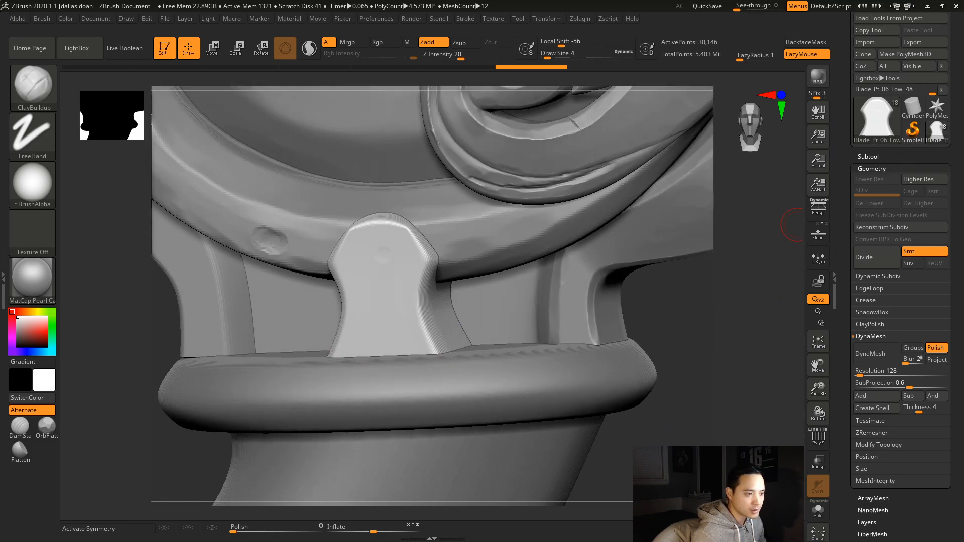
- Remesh the keystone with DynaMesh at resolution 2048 and divide it once
left_click_drag(954, 237, 950, 205)
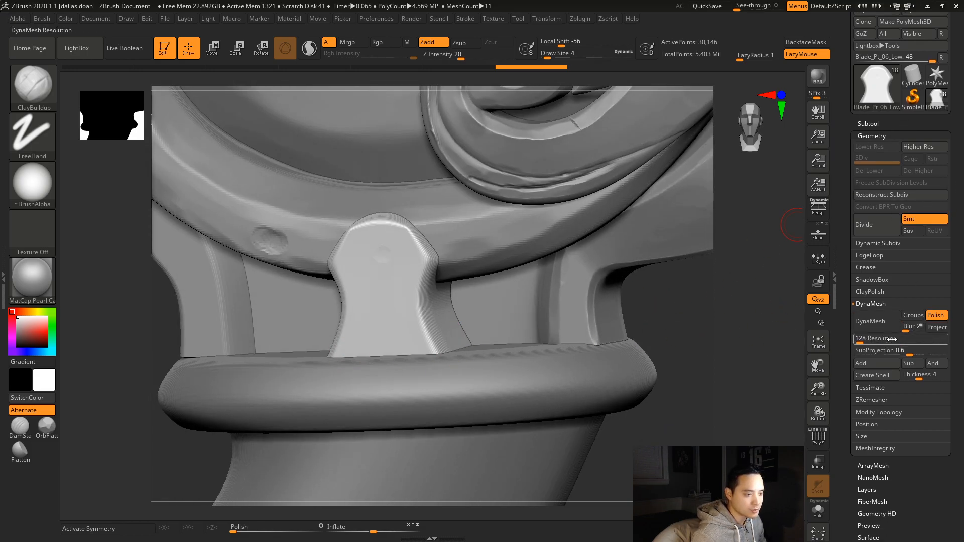
type("204")
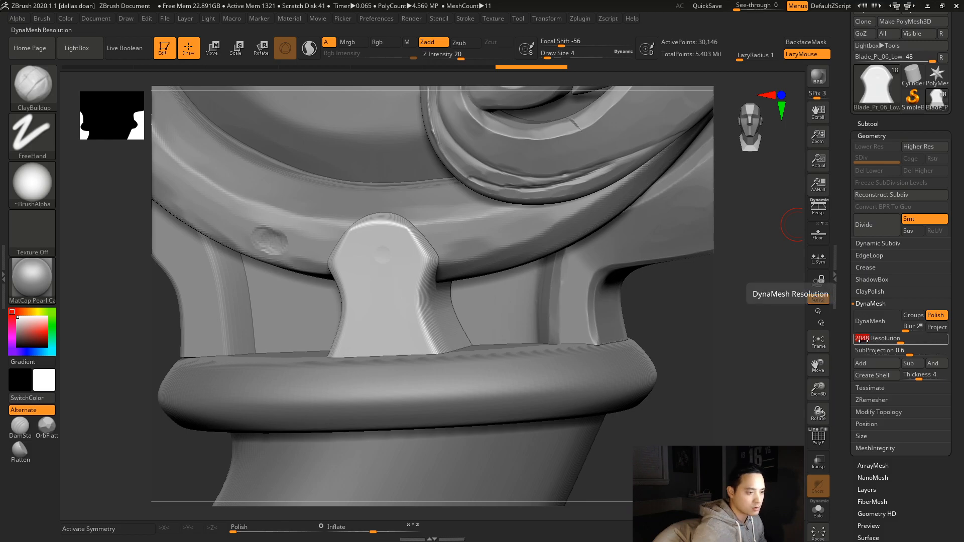
left_click(865, 324)
mouse_move(634, 321)
left_mouse_down()
mouse_move(674, 323)
mouse_move(671, 335)
mouse_move(663, 341)
mouse_move(669, 282)
left_mouse_up()
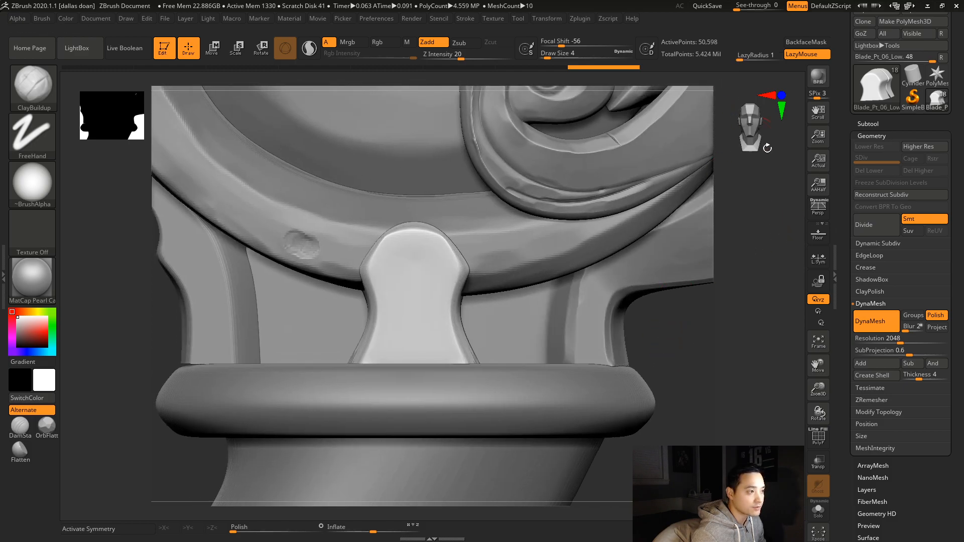
left_click(877, 224)
left_click_drag(710, 318, 648, 328)
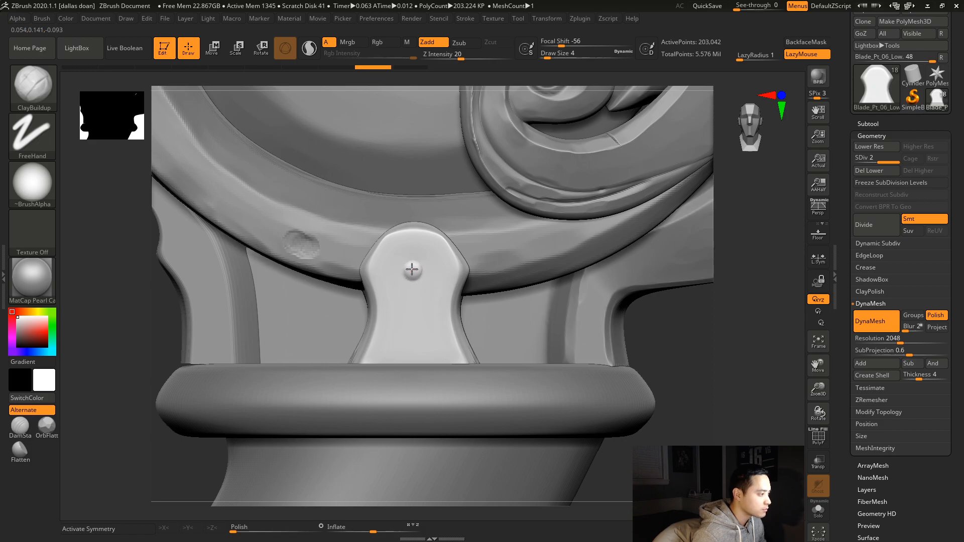
- Activate symmetry on the Z axis only for the keystone
left_click_drag(681, 341, 592, 334)
left_click(122, 533)
left_click(213, 529)
left_click(166, 529)
left_click_drag(697, 331, 724, 332, "alt")
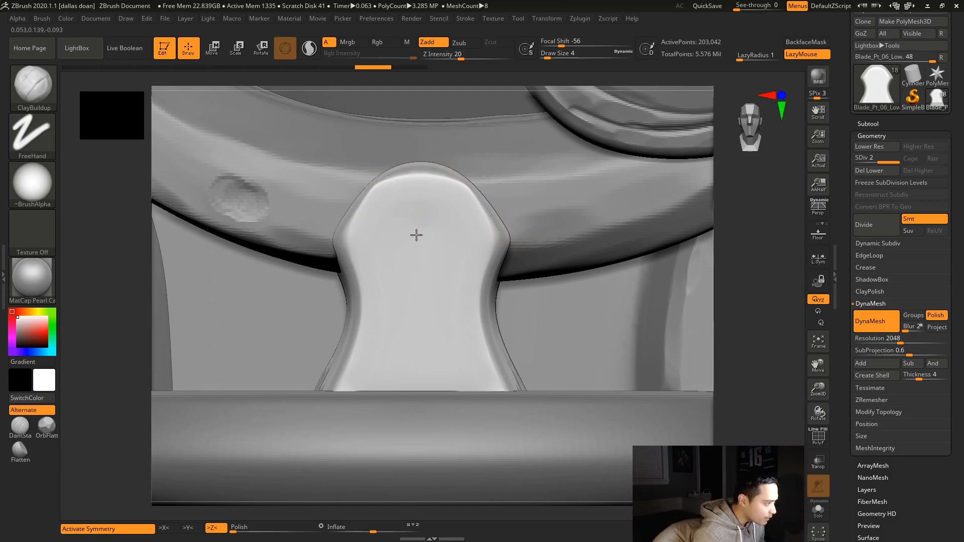
- Build up a round bump centered on the keystone's upper part with ClayBuildup
left_click_drag(417, 239, 422, 243)
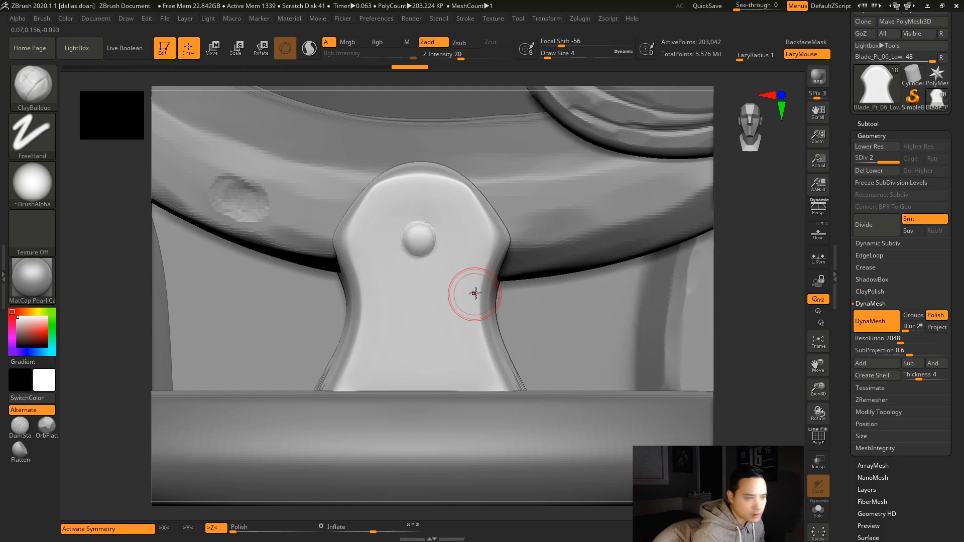
mouse_move(720, 279)
left_mouse_down()
mouse_move(766, 297)
mouse_move(712, 295)
left_mouse_up()
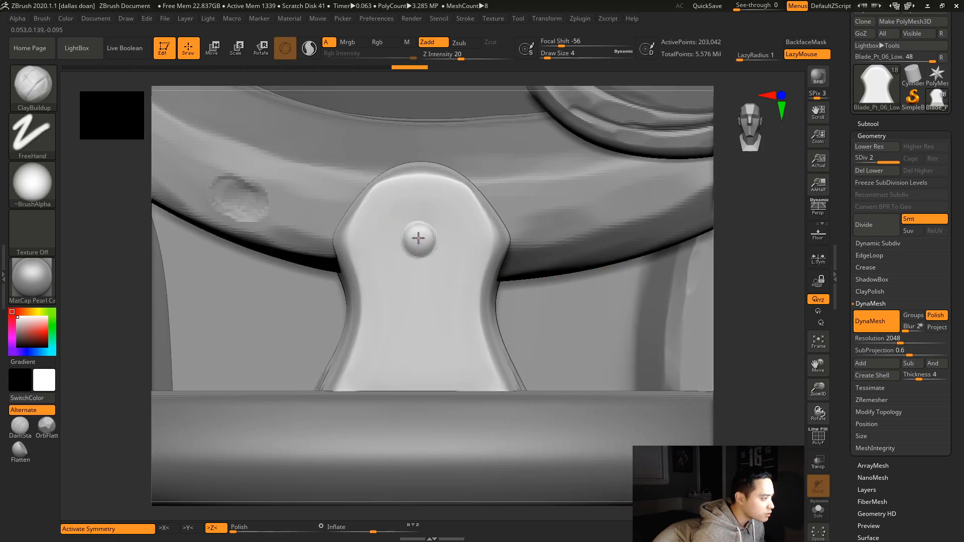
mouse_move(743, 276)
left_mouse_down()
mouse_move(762, 282)
mouse_move(725, 283)
left_mouse_up()
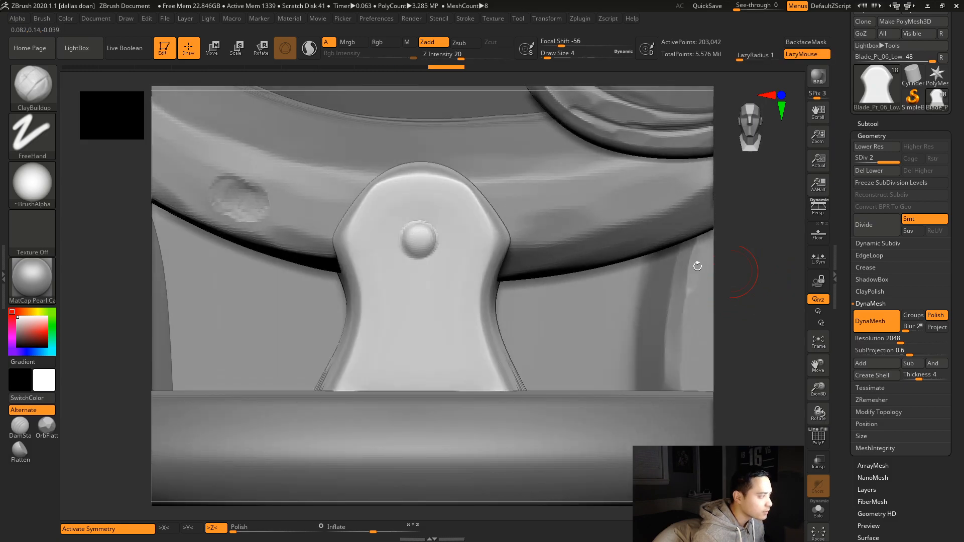
- Carve a groove around the round bump with DamStandard at Draw Size 2, and set LazyRadius to 46
left_click(21, 425)
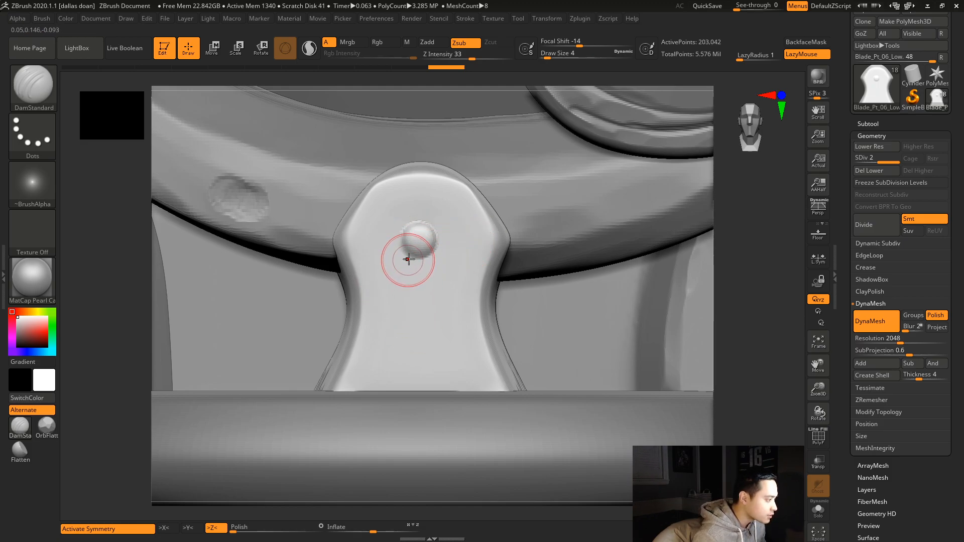
key("space")
left_click_drag(405, 262, 406, 262)
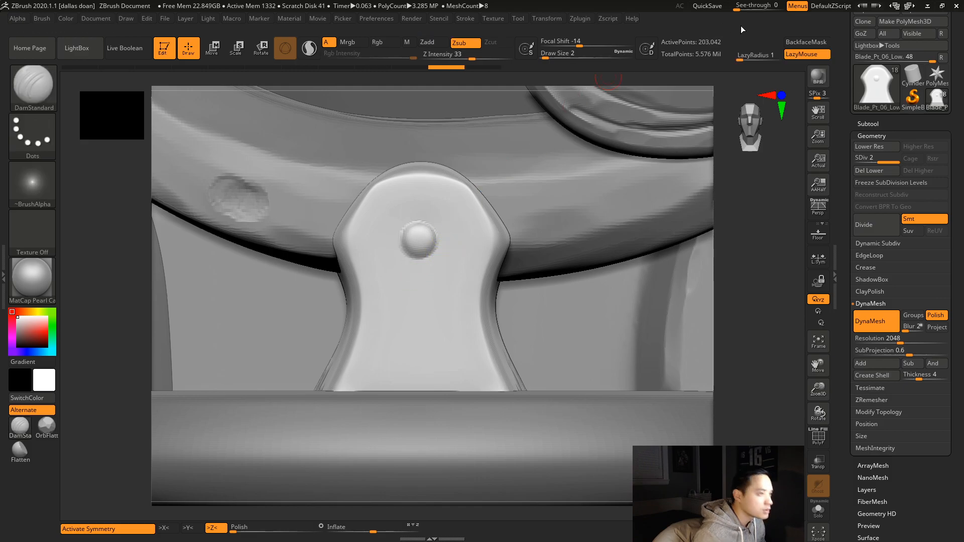
left_click_drag(741, 56, 759, 58)
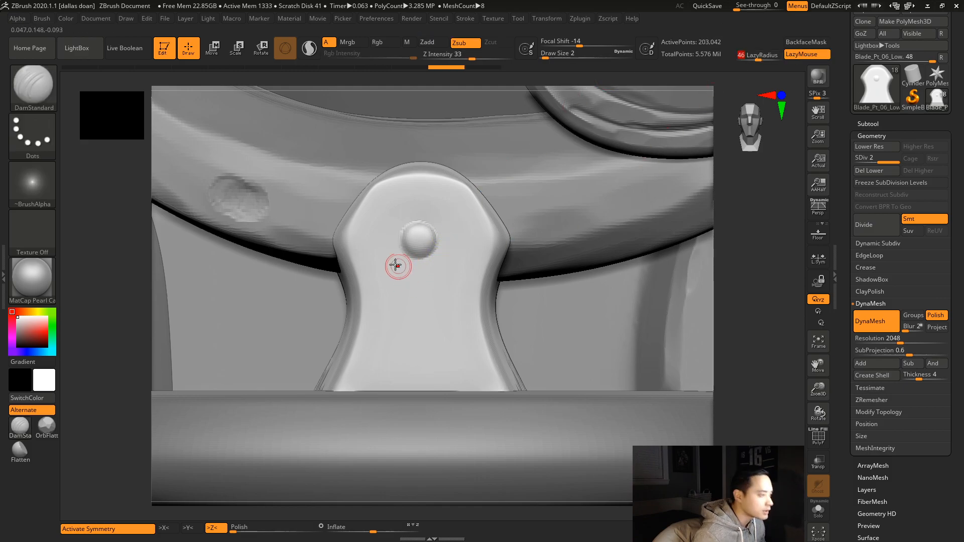
- Carve two curved grooves below the round bump that meet in a pointed leaf outline, undoing a trial stroke
left_click_drag(396, 290, 416, 323)
key("ctrl+z")
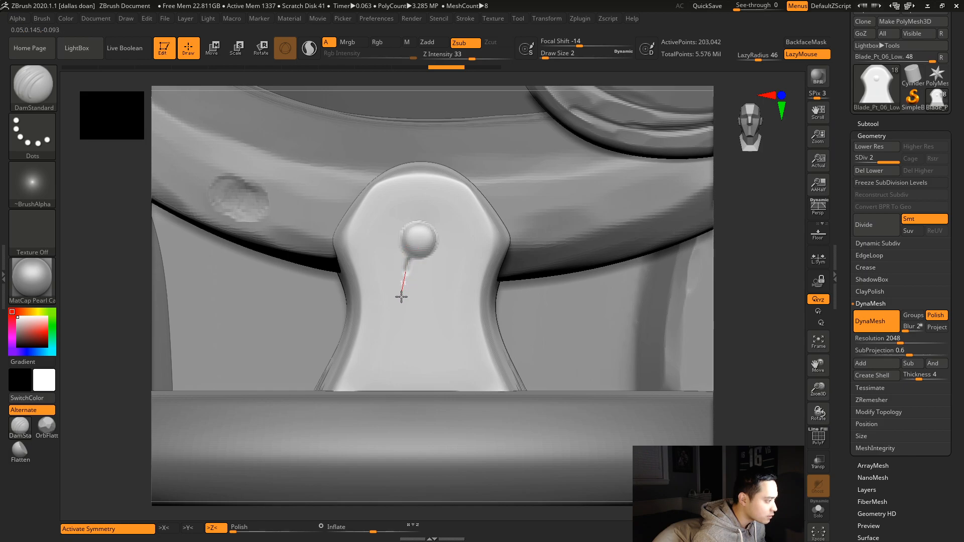
left_click_drag(423, 323, 431, 329)
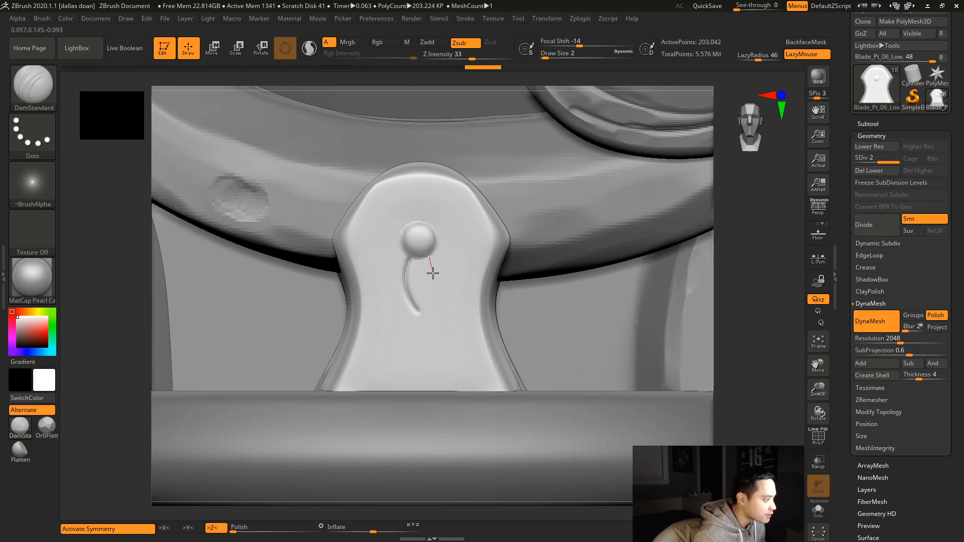
left_click_drag(436, 284, 436, 295)
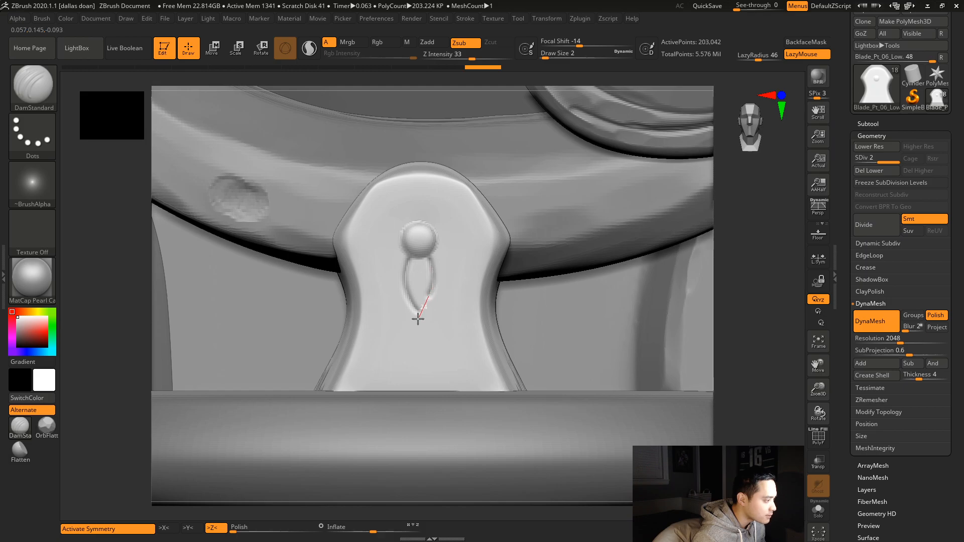
- Complete the pointed tip of the leaf outline below the round bump and carve a center vein down the leaf
left_click_drag(410, 326, 407, 333)
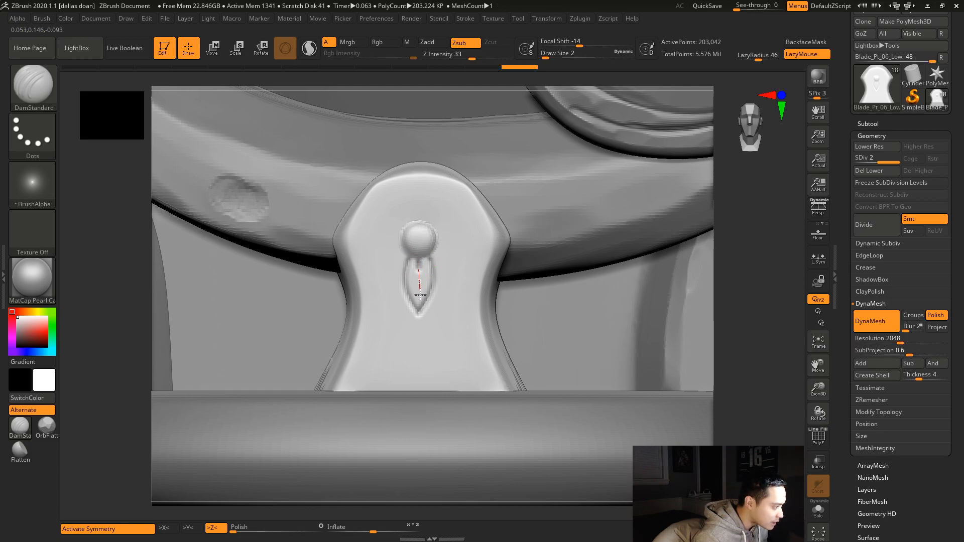
left_click_drag(413, 337, 413, 334)
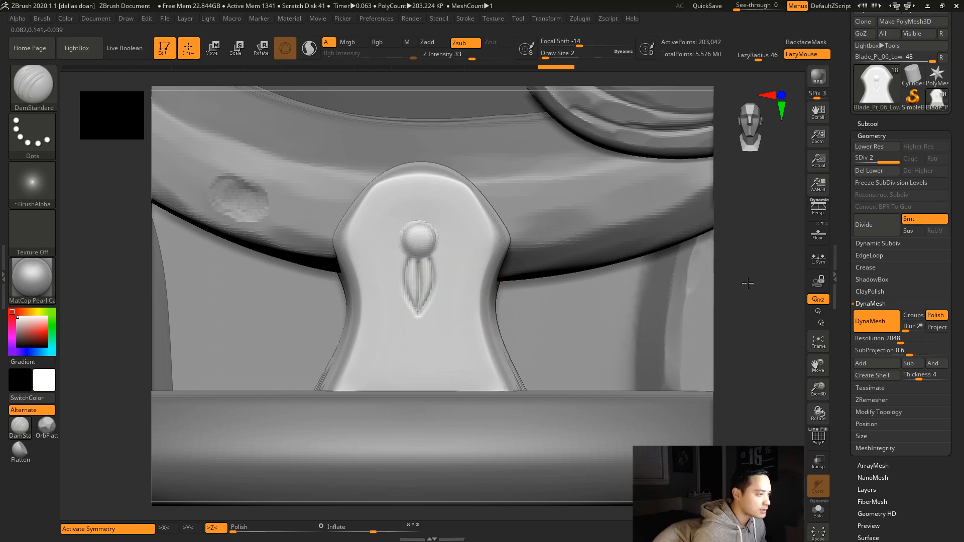
left_click_drag(745, 281, 670, 281, "alt")
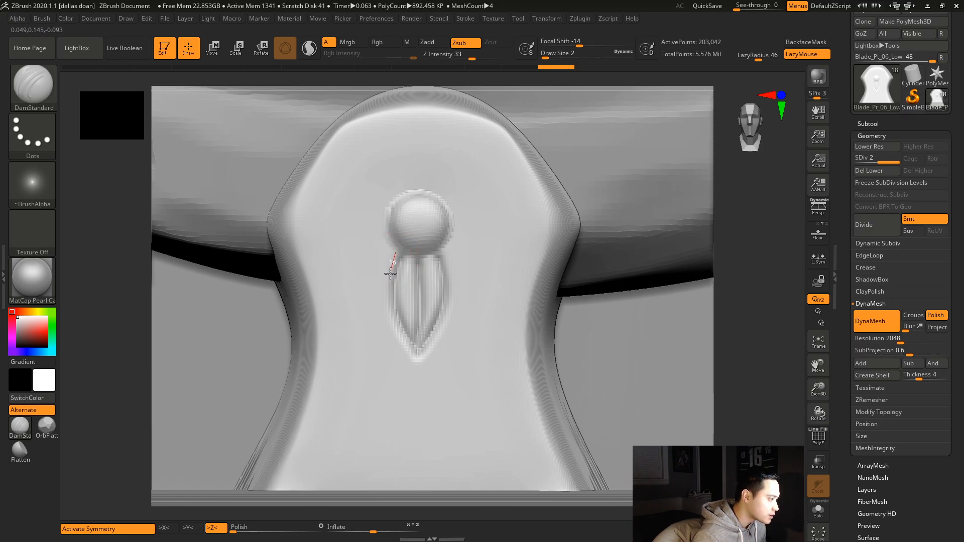
mouse_move(385, 286)
left_mouse_down()
mouse_move(396, 338)
mouse_move(428, 374)
left_mouse_up()
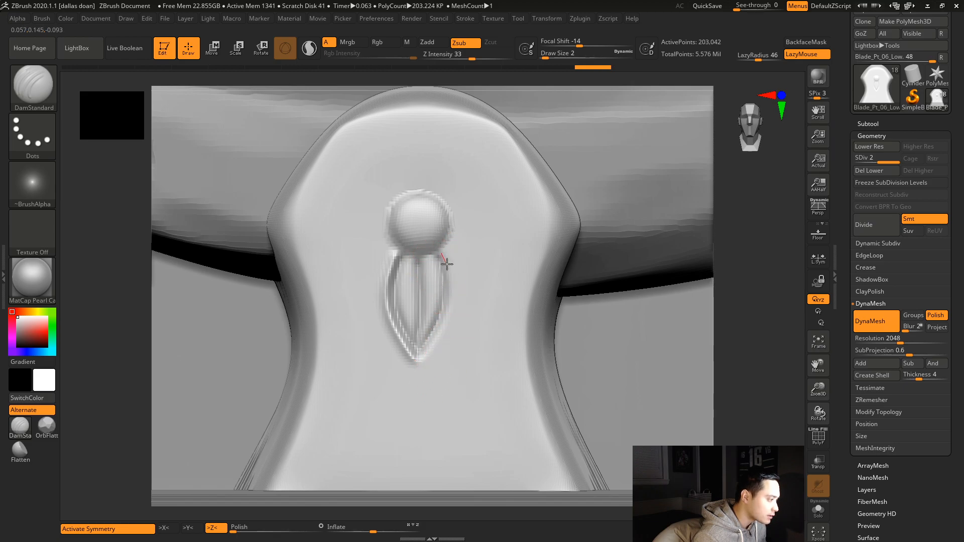
mouse_move(452, 272)
left_mouse_down()
mouse_move(455, 322)
mouse_move(408, 375)
left_mouse_up()
mouse_move(732, 269)
left_mouse_down("alt")
mouse_move(624, 279)
mouse_move(654, 285)
left_mouse_up("alt")
mouse_move(719, 294)
left_mouse_down()
mouse_move(728, 296)
mouse_move(708, 294)
mouse_move(757, 320)
mouse_move(738, 296)
mouse_move(747, 299)
mouse_move(750, 312)
left_mouse_up()
key("ctrl+z")
key("ctrl+z")
- Set DamStandard's Draw Size to 1 and carve fine grooves along the inner outlines of both leaf halves
key("space")
left_click_drag(402, 265, 393, 264)
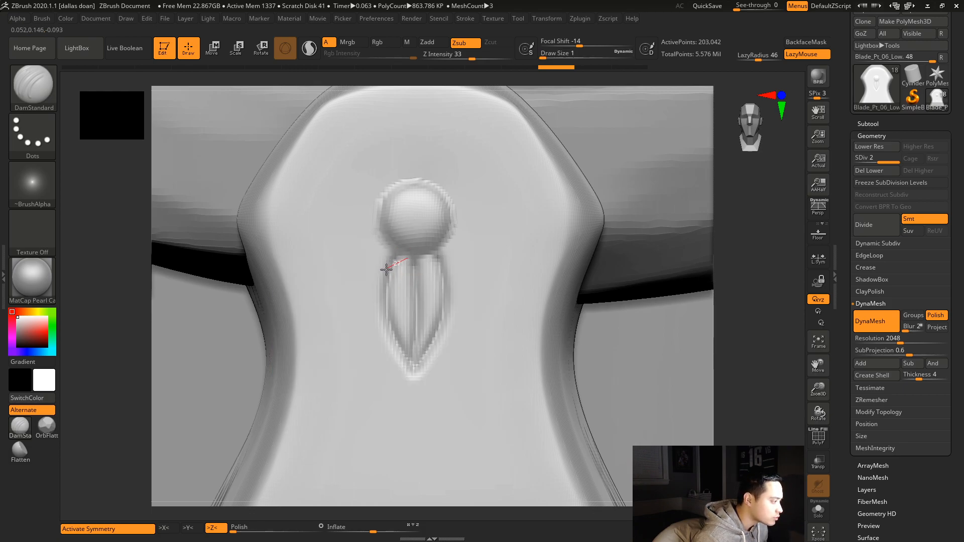
left_click_drag(384, 274, 382, 279)
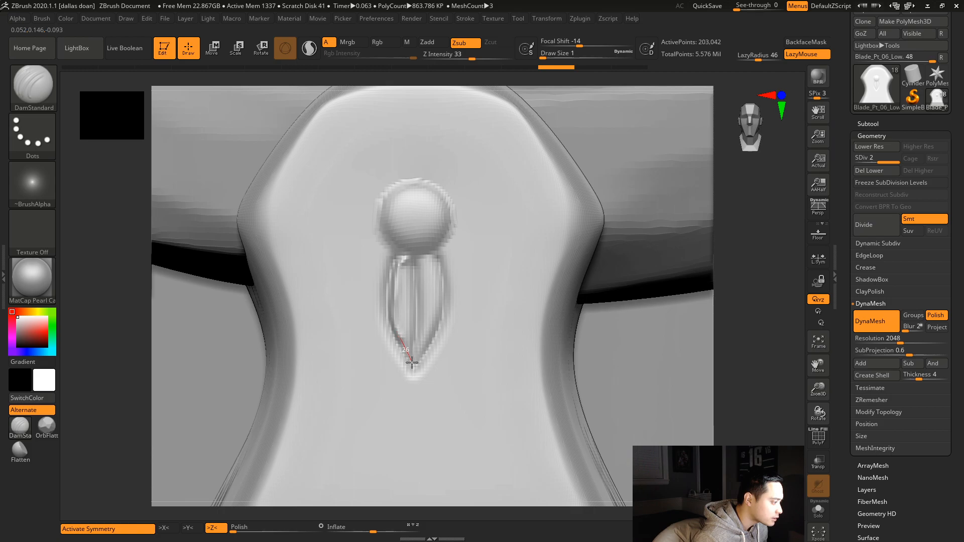
left_click_drag(416, 372, 418, 377)
left_click_drag(408, 262, 409, 273)
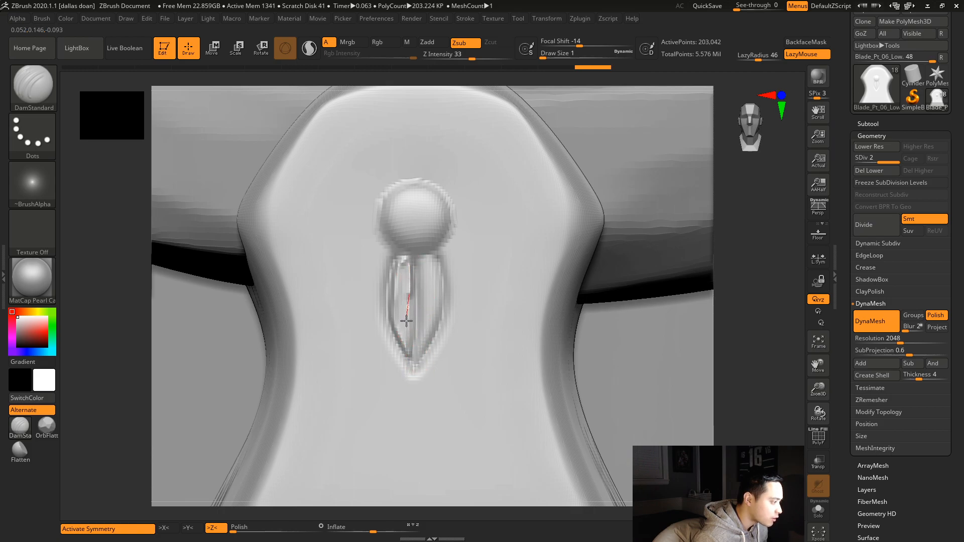
left_click_drag(406, 334, 407, 373)
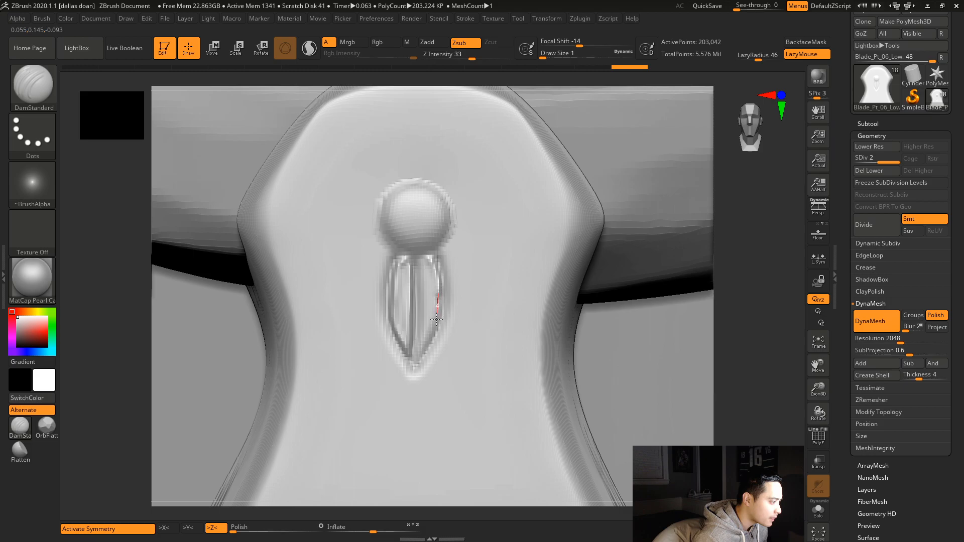
left_click_drag(434, 333, 427, 346)
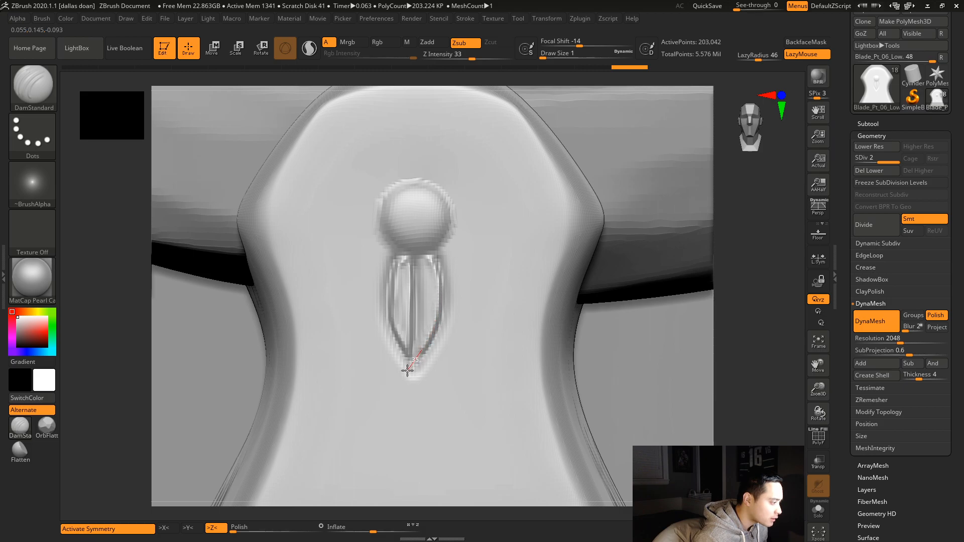
left_click_drag(400, 378, 402, 376)
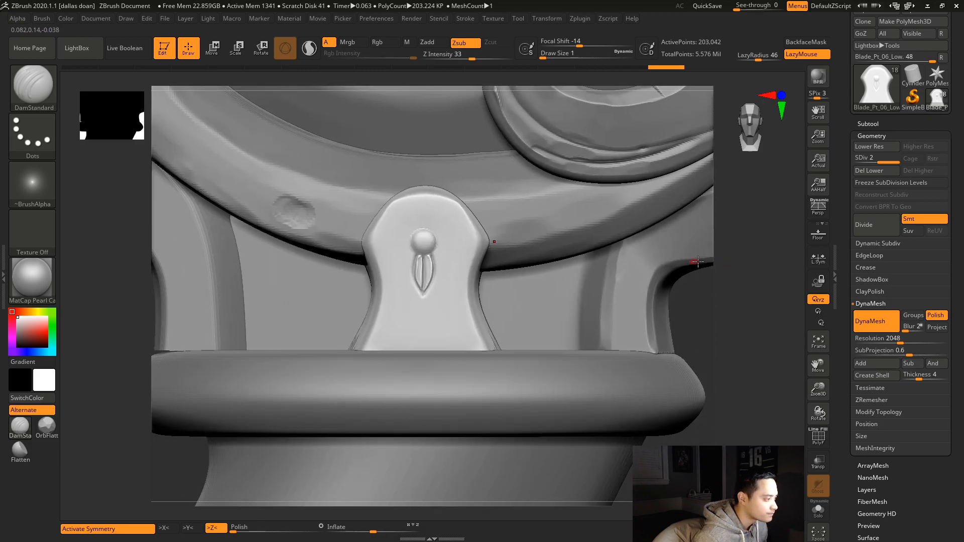
- Deepen the leaf's center vein with fine grooves running from the round bump down to the leaf tip
mouse_move(717, 269)
left_mouse_down()
mouse_move(733, 305)
mouse_move(774, 335)
mouse_move(778, 359)
left_mouse_up()
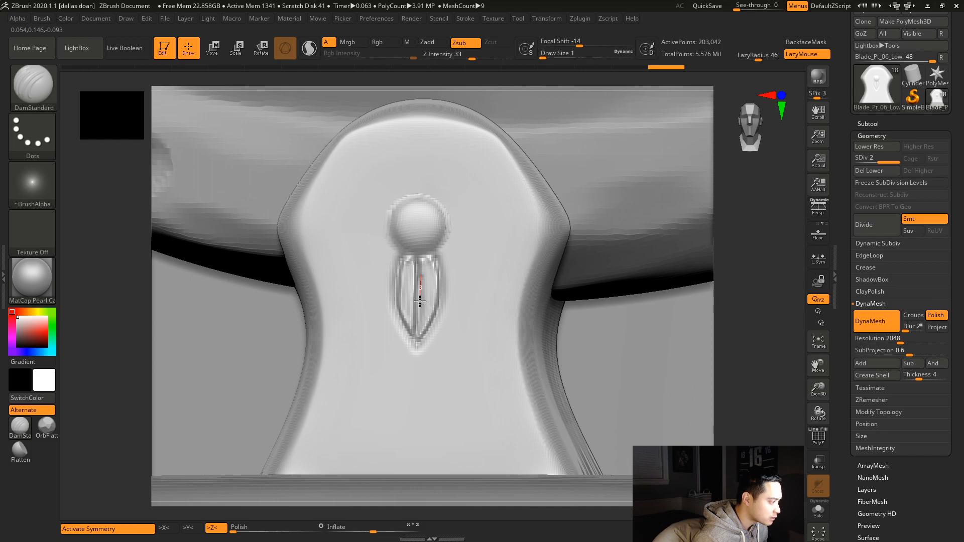
left_click_drag(415, 346, 415, 358)
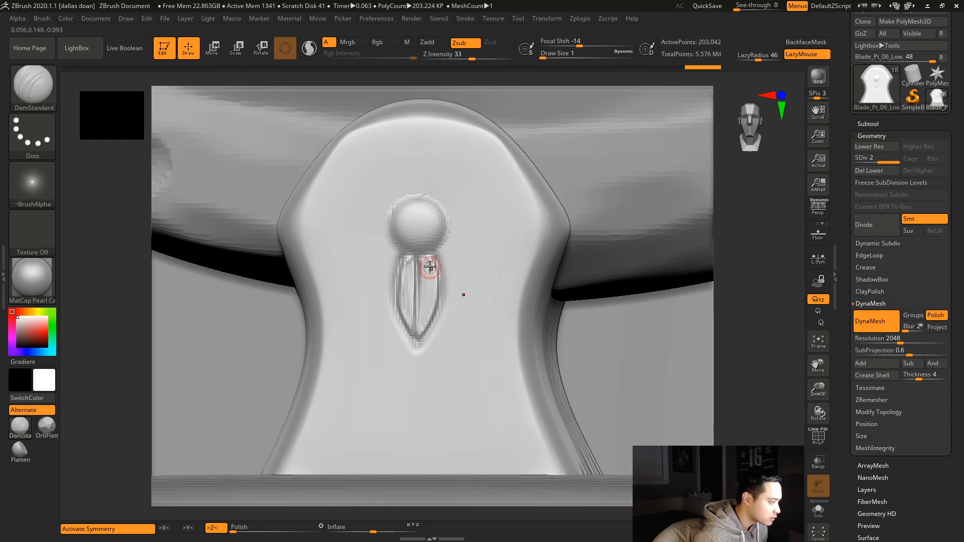
left_click_drag(411, 261, 411, 262)
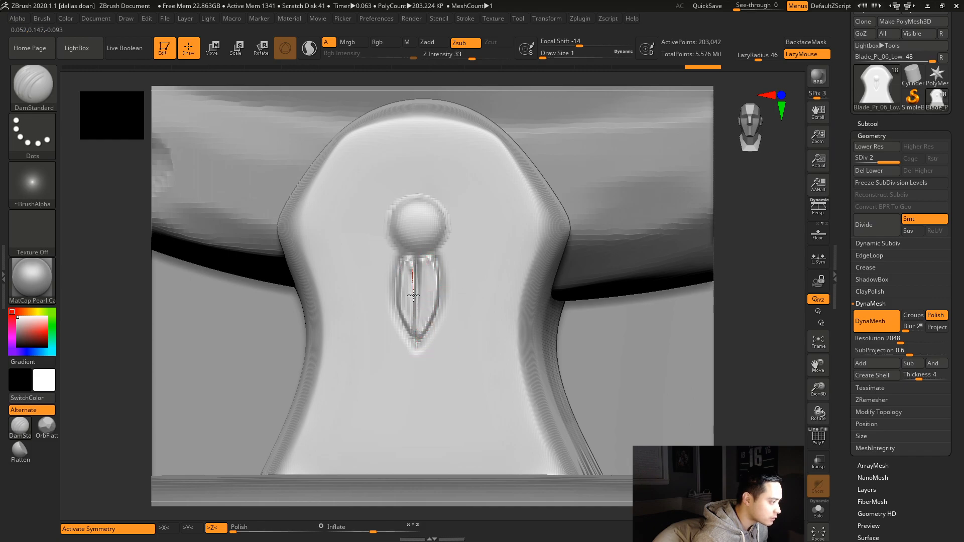
left_click_drag(416, 354, 417, 358)
- Carve a finer groove around the round bump with DamStandard, undoing a trial stroke
mouse_move(735, 304)
left_mouse_down("alt")
mouse_move(691, 318)
mouse_move(701, 311)
left_mouse_up("alt")
left_click_drag(596, 334, 700, 412, "alt")
left_click_drag(739, 330, 763, 367, "alt")
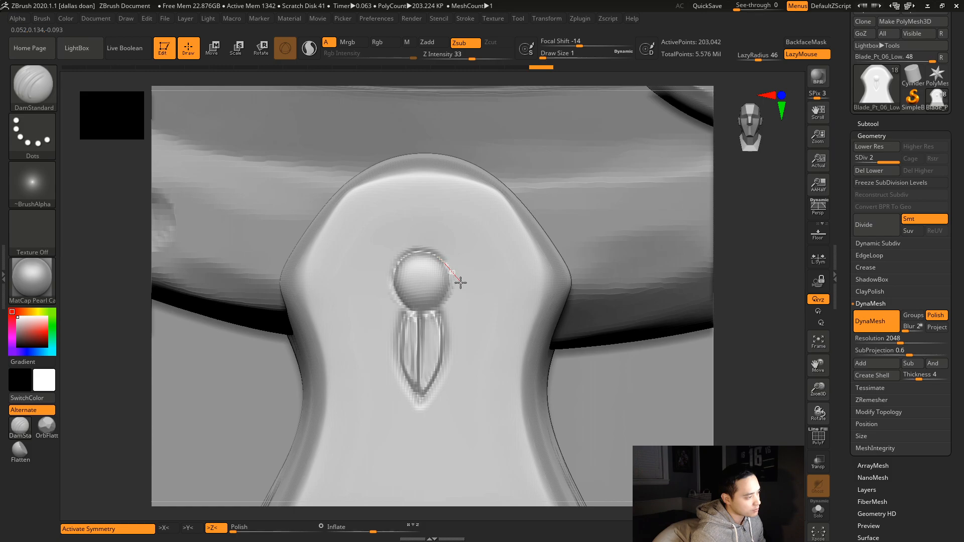
left_click_drag(450, 307, 418, 325)
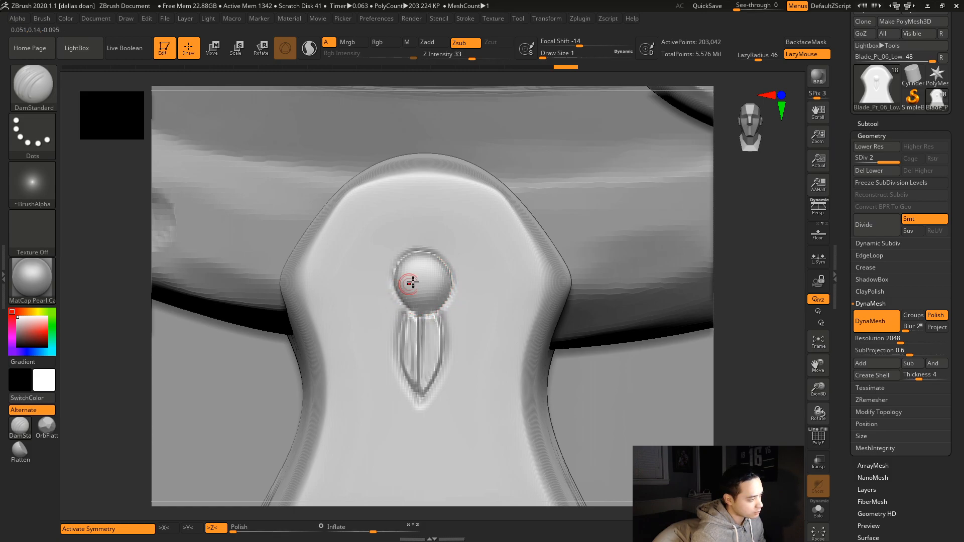
key("ctrl")
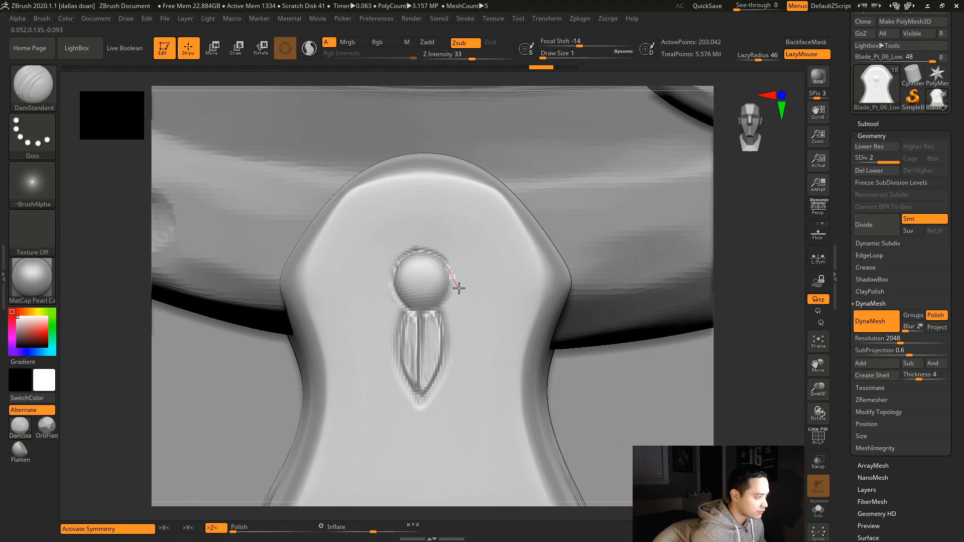
mouse_move(441, 314)
left_mouse_down()
mouse_move(434, 320)
mouse_move(395, 279)
left_mouse_up()
mouse_move(752, 253)
left_mouse_down("alt")
mouse_move(695, 269)
mouse_move(677, 287)
mouse_move(715, 492)
left_mouse_up("alt")
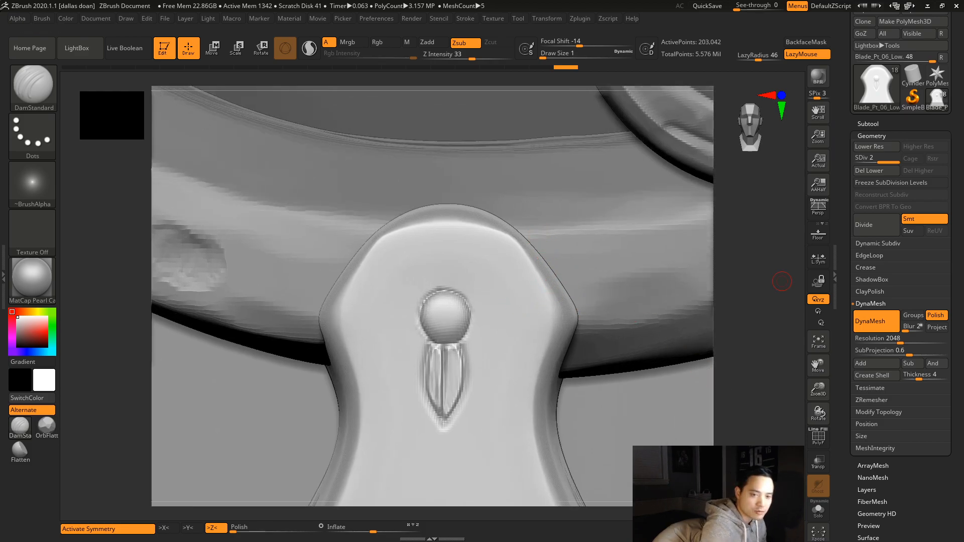
key("ctrl")
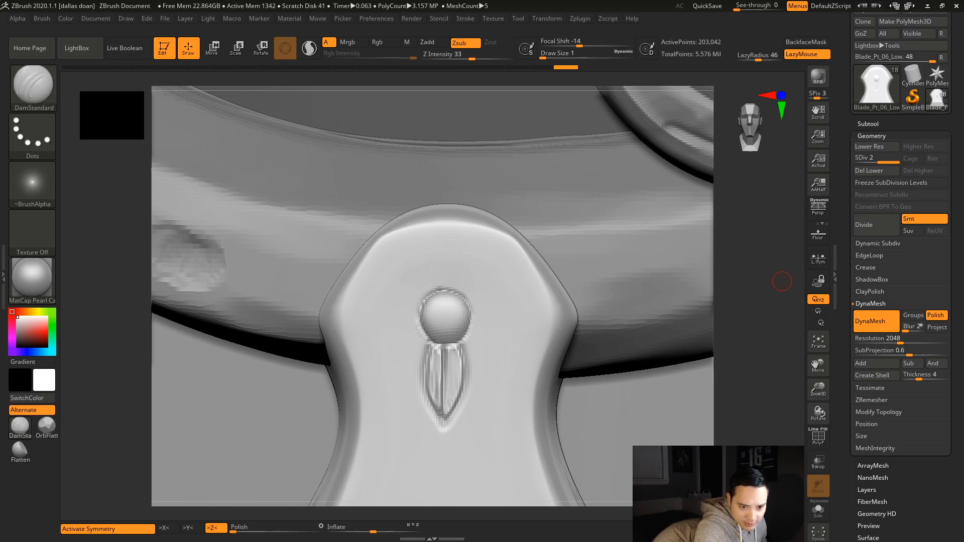
left_click_drag(746, 243, 736, 258)
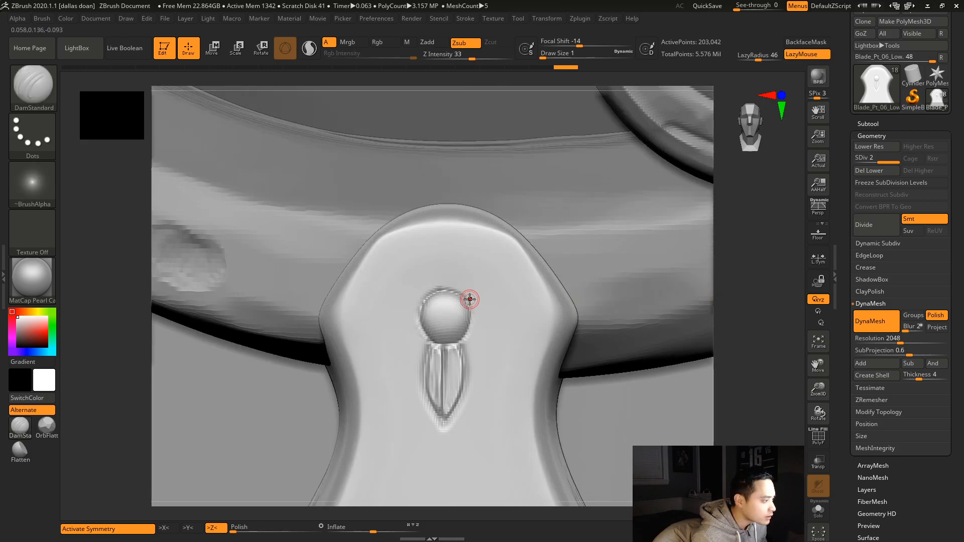
mouse_move(489, 284)
left_mouse_down()
mouse_move(520, 277)
mouse_move(545, 299)
left_mouse_up()
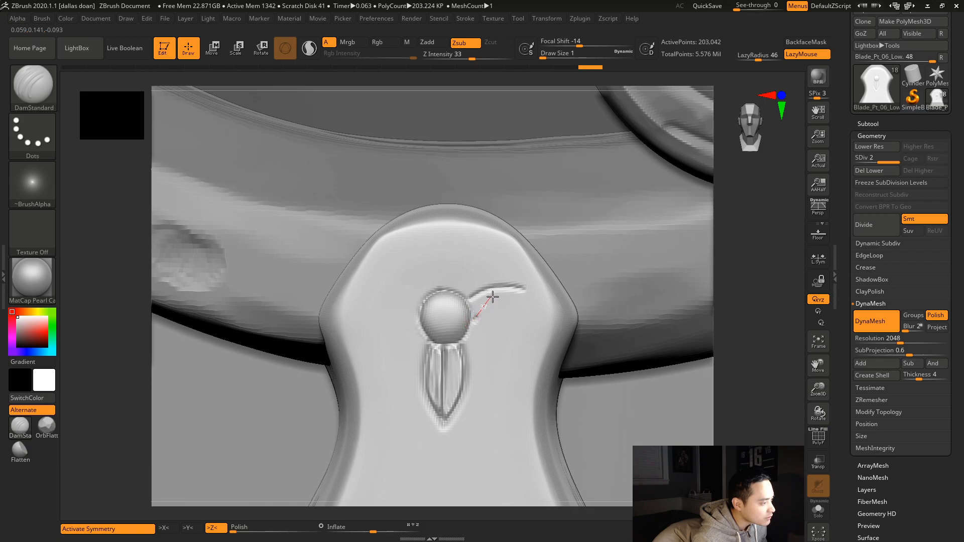
left_click_drag(533, 295, 553, 310)
mouse_move(752, 299)
left_mouse_down("alt")
mouse_move(615, 295)
mouse_move(716, 303)
left_mouse_up("alt")
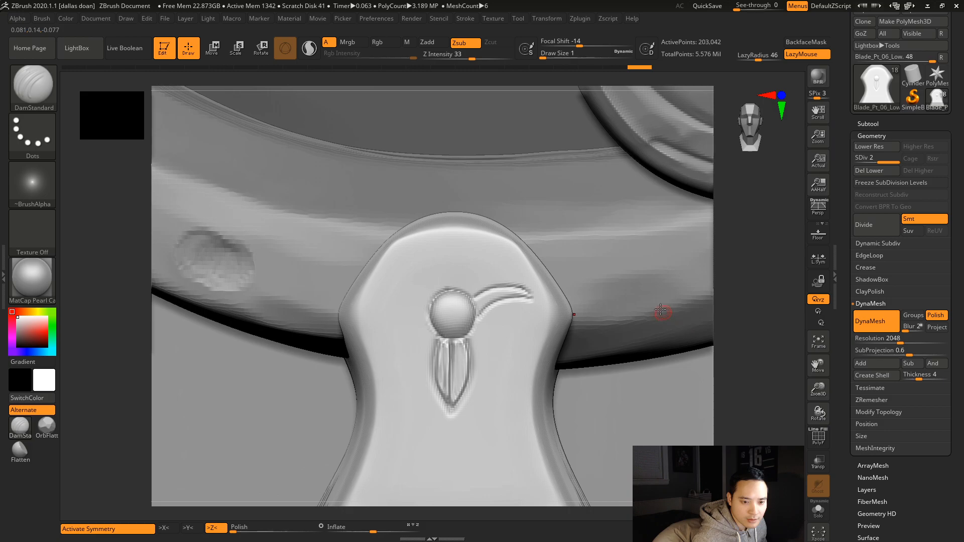
key("ctrl+z")
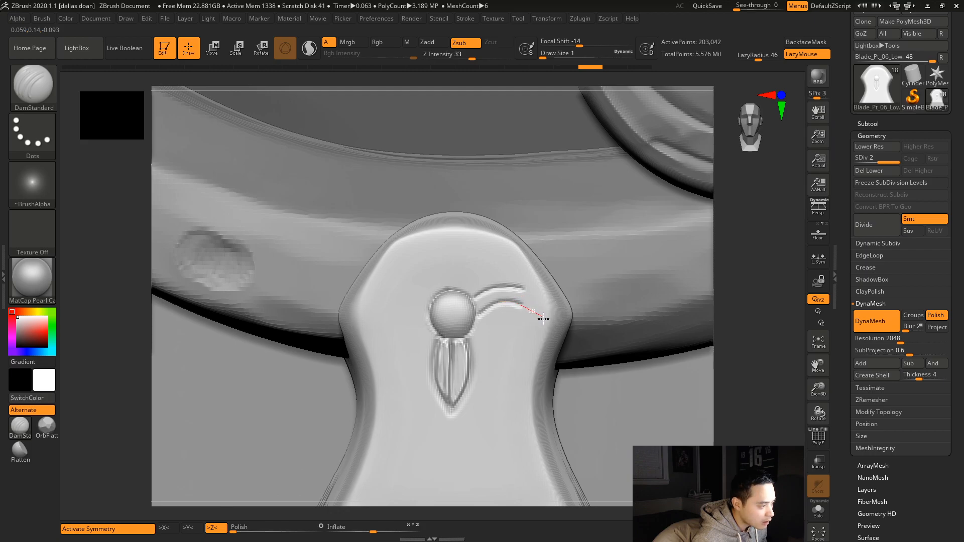
left_click_drag(548, 331, 552, 333)
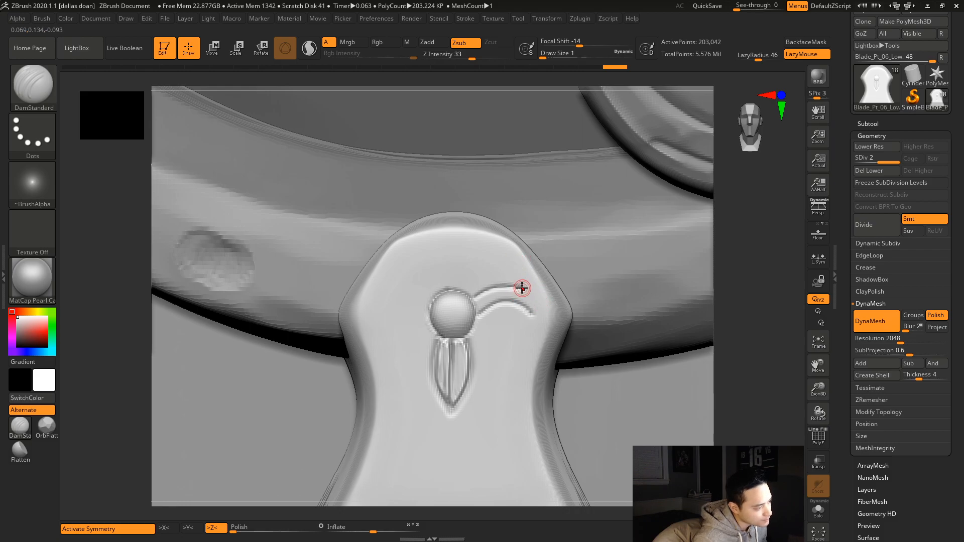
left_click_drag(522, 290, 526, 289)
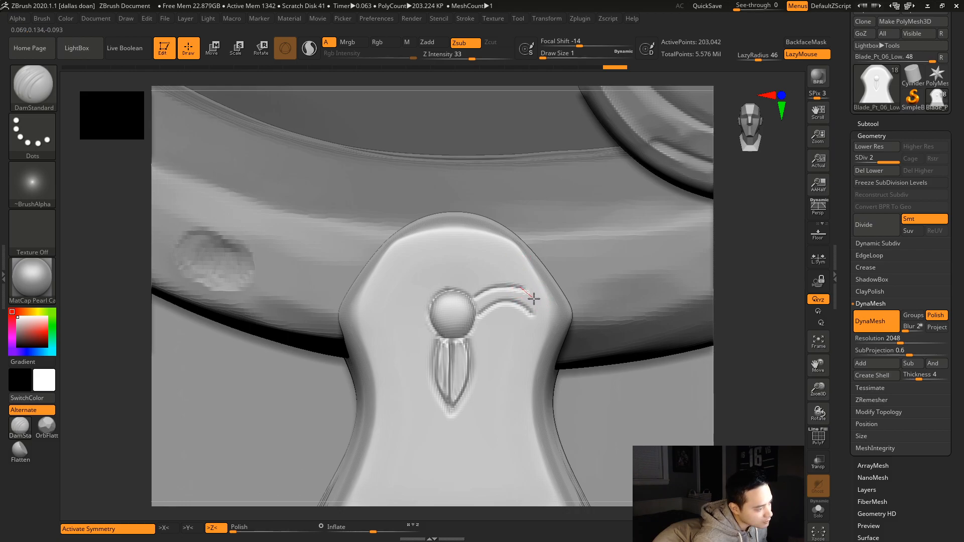
left_click_drag(542, 319, 540, 336)
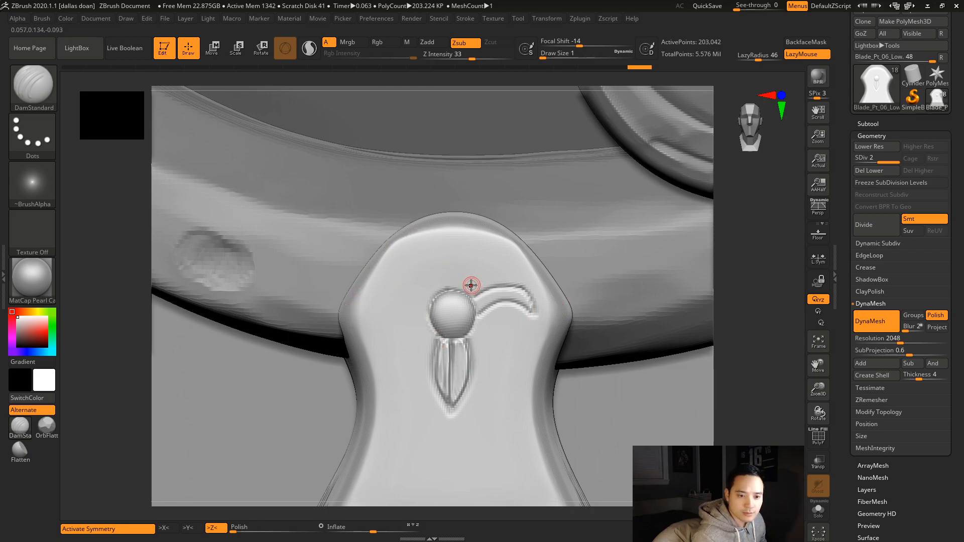
key("ctrl+z")
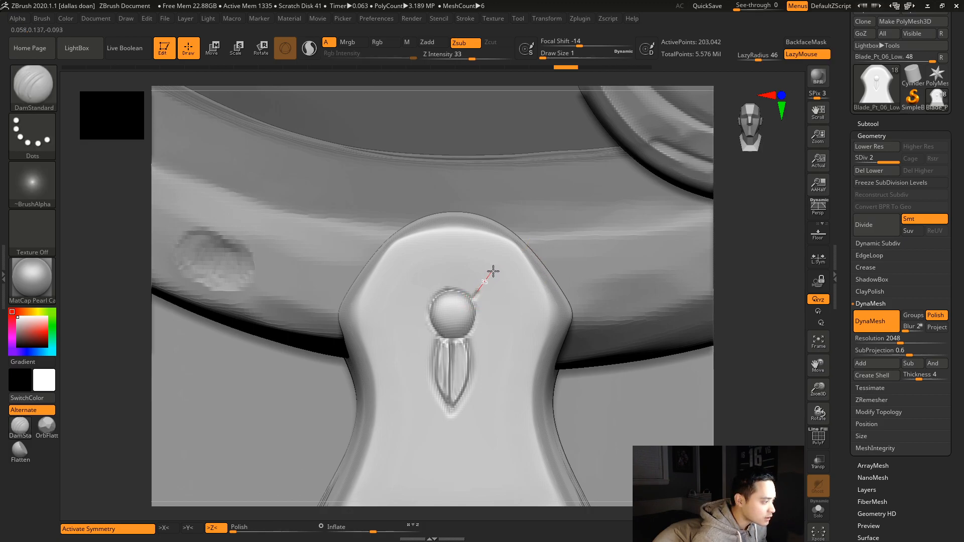
- Carve an arched leaf outline on each side of the round bump, each from an upper and a lower curve closed at the outer end
mouse_move(501, 269)
left_mouse_down()
mouse_move(524, 273)
mouse_move(538, 295)
mouse_move(537, 335)
left_mouse_up()
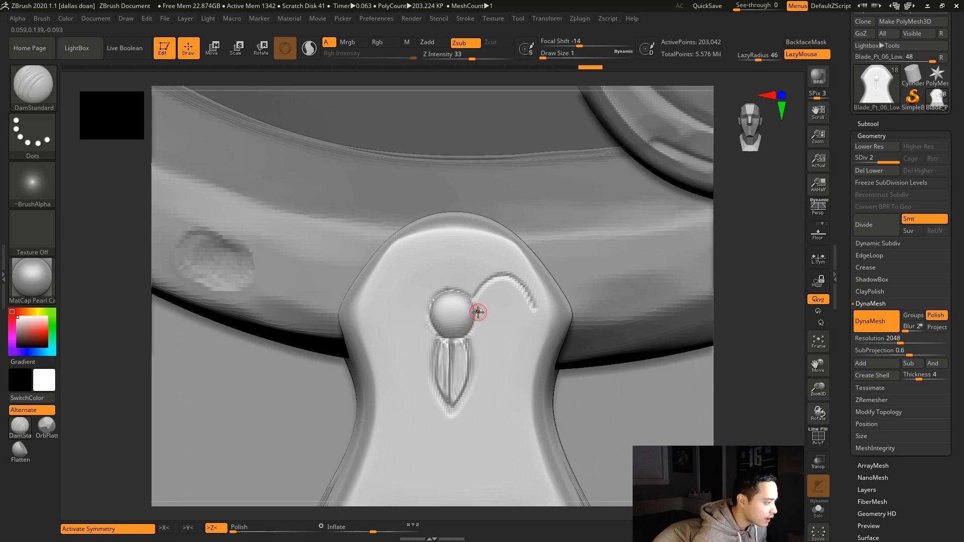
mouse_move(477, 317)
left_mouse_down()
mouse_move(522, 298)
mouse_move(577, 308)
left_mouse_up()
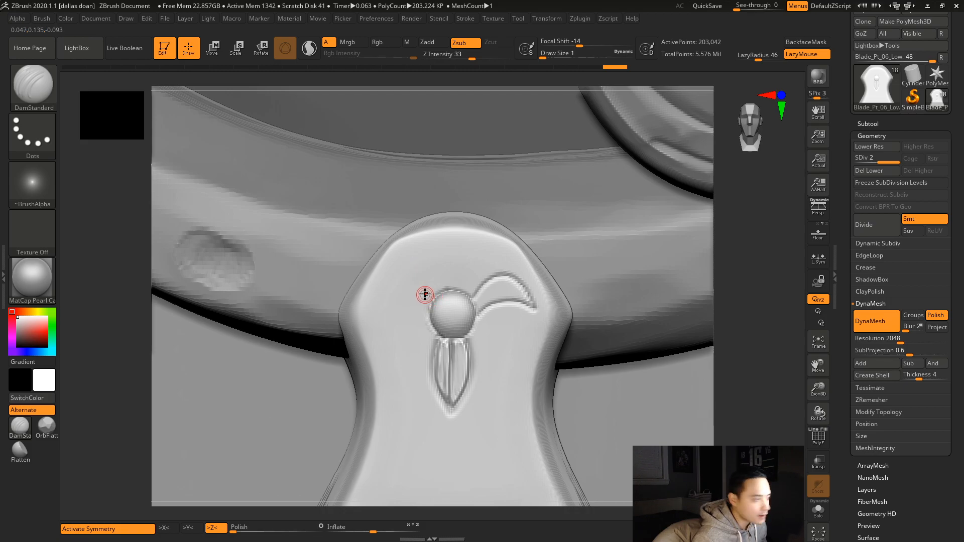
mouse_move(416, 276)
left_mouse_down()
mouse_move(373, 279)
mouse_move(351, 301)
left_mouse_up()
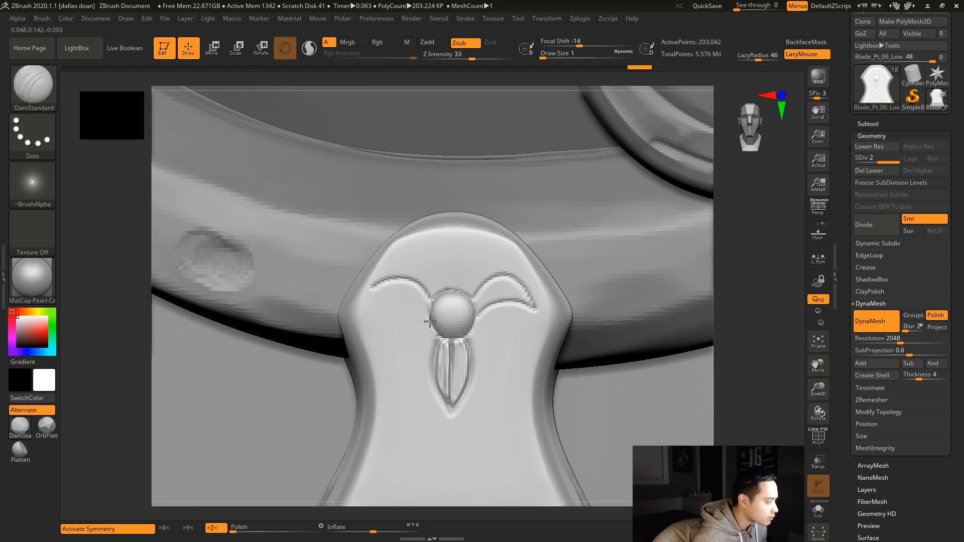
mouse_move(403, 294)
left_mouse_down()
mouse_move(366, 308)
mouse_move(351, 327)
left_mouse_up()
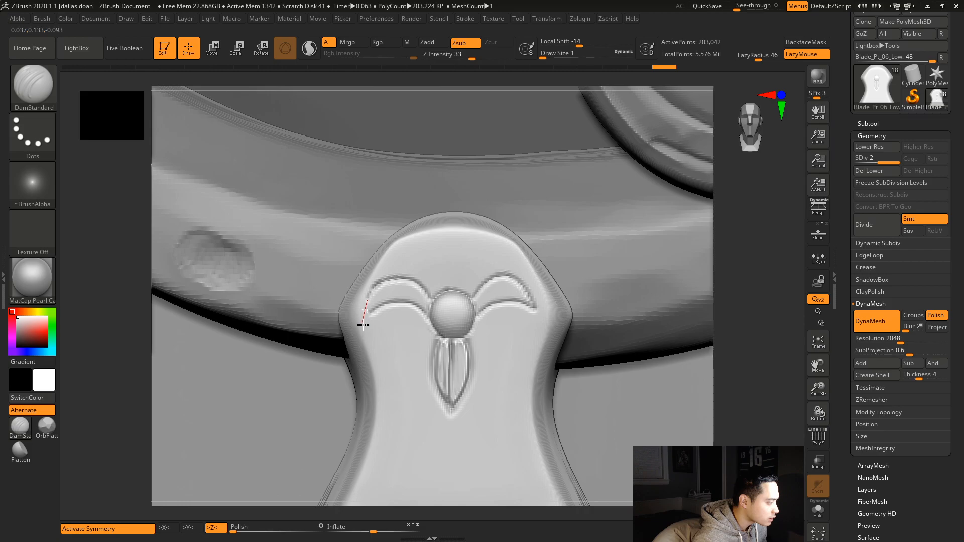
left_click_drag(368, 332, 374, 338)
- Carve an upright leaf above the round bump, with two curved sides meeting in a tip and a center vein
mouse_move(643, 308)
right_mouse_down("ctrl")
mouse_move(650, 341)
mouse_move(721, 358)
mouse_move(729, 374)
right_mouse_up("ctrl")
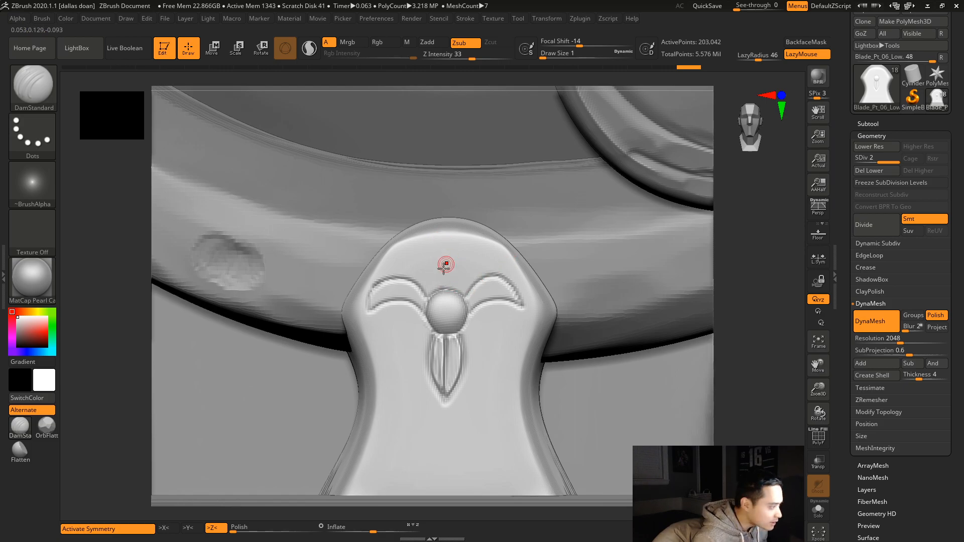
left_click_drag(429, 293, 425, 278)
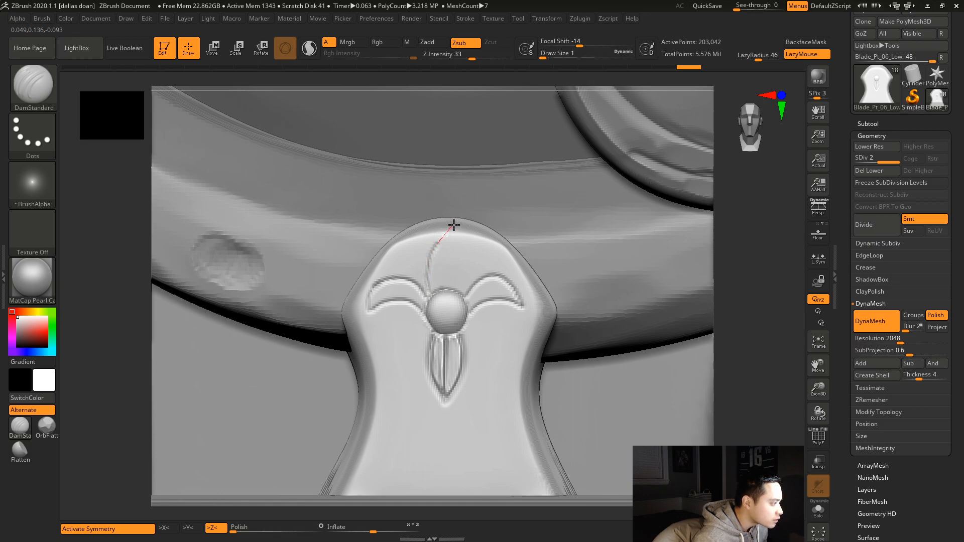
left_click_drag(460, 221, 445, 237)
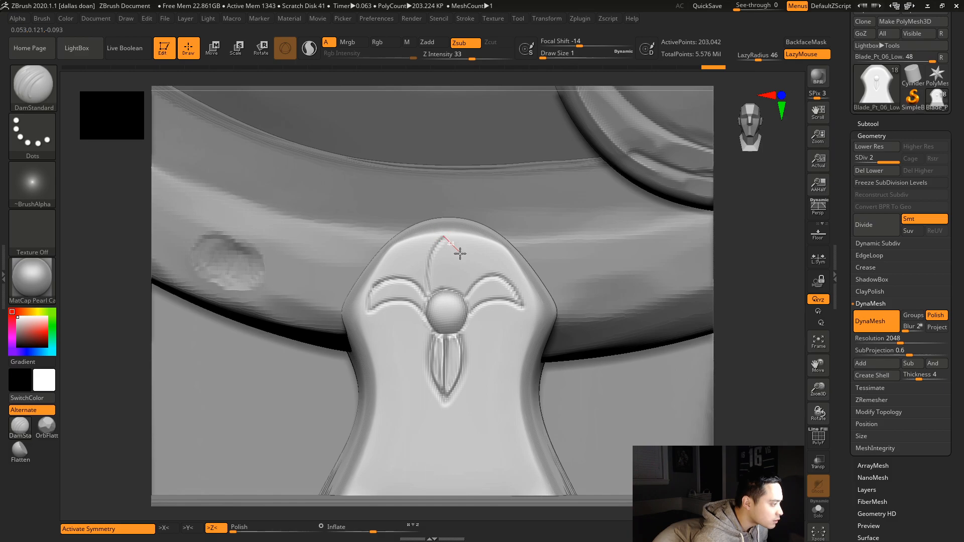
left_click_drag(468, 268, 468, 295)
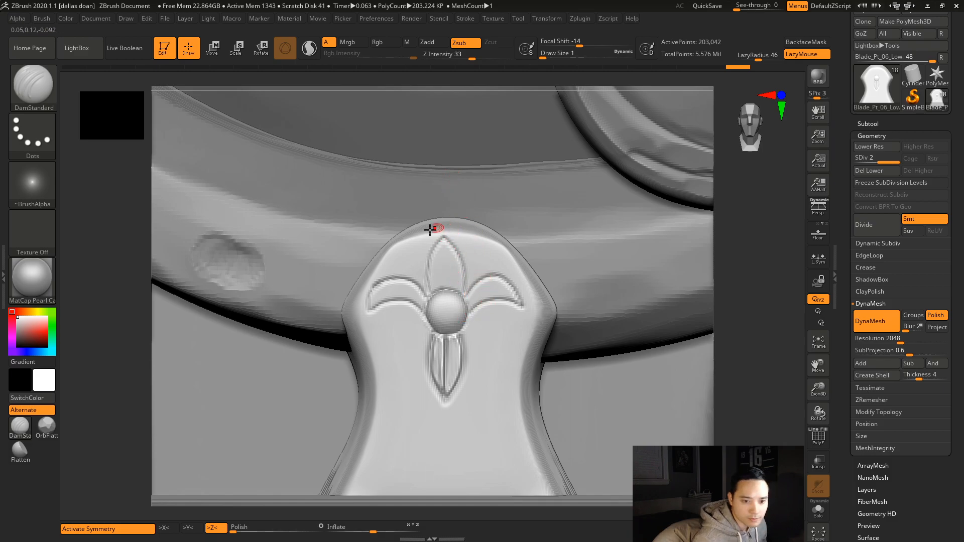
mouse_move(449, 245)
left_mouse_down()
mouse_move(442, 237)
mouse_move(447, 254)
left_mouse_up()
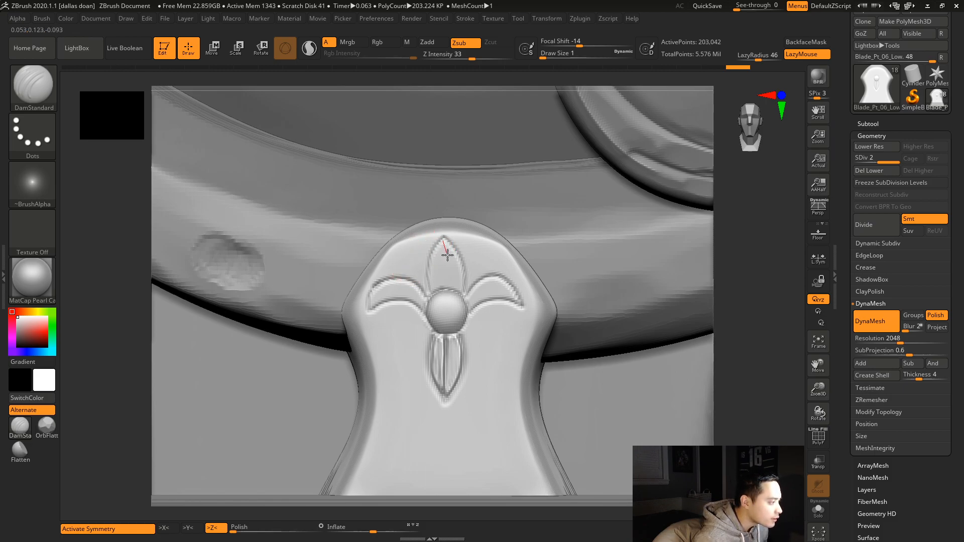
left_click_drag(442, 307, 443, 309)
- Carve fine inner grooves along the upper and lower curves of the left arched leaf, undoing a trial stroke
mouse_move(784, 304)
left_mouse_down("alt")
mouse_move(771, 309)
mouse_move(770, 331)
left_mouse_up("alt")
left_click_drag(768, 276, 767, 260, "alt")
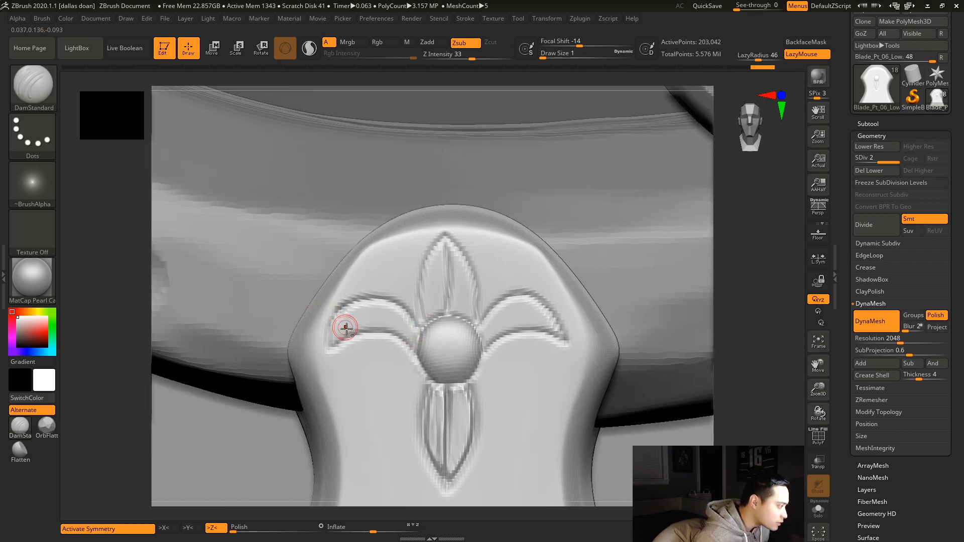
mouse_move(336, 338)
left_mouse_down()
mouse_move(335, 323)
mouse_move(359, 299)
mouse_move(393, 303)
mouse_move(410, 314)
mouse_move(432, 359)
left_mouse_up()
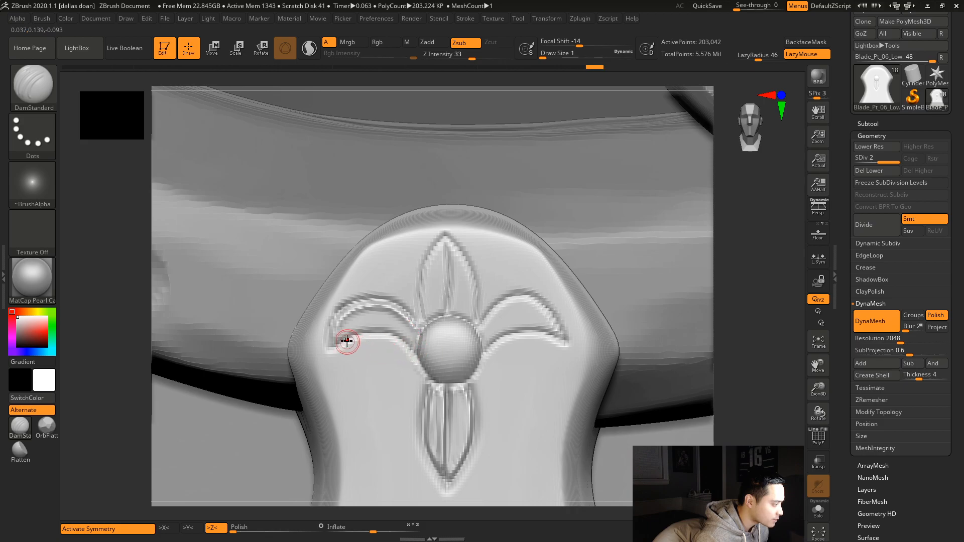
mouse_move(341, 336)
left_mouse_down()
mouse_move(367, 320)
mouse_move(393, 323)
mouse_move(409, 329)
mouse_move(429, 357)
left_mouse_up()
key("ctrl+z")
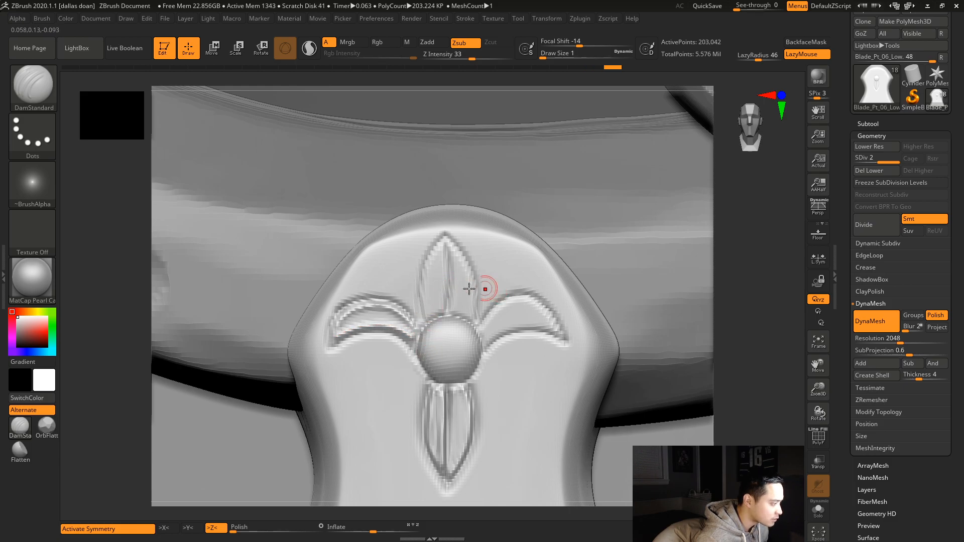
- Carve fine inner grooves along both sides of the upright leaf and the upper curve of the right arched leaf
mouse_move(445, 242)
left_mouse_down()
mouse_move(428, 261)
mouse_move(422, 298)
mouse_move(435, 336)
left_mouse_up()
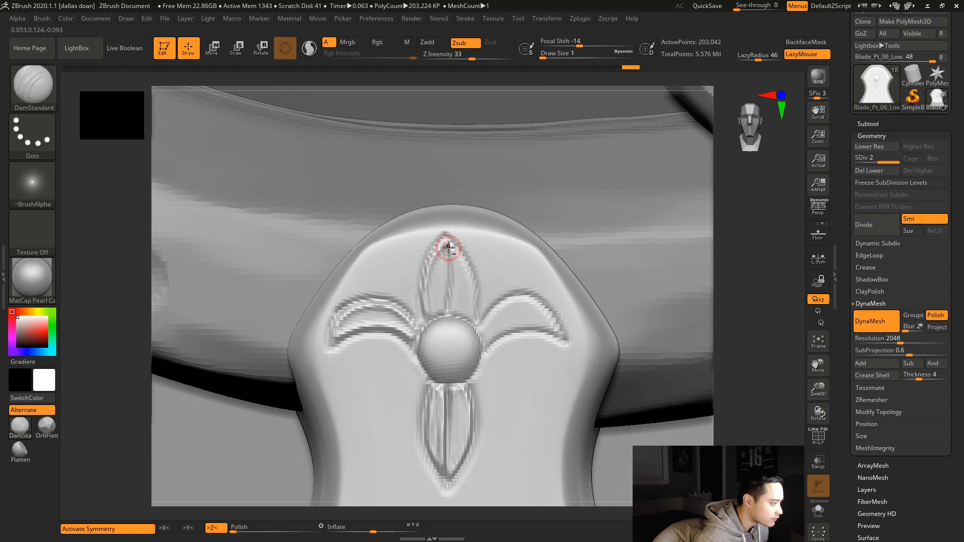
left_click_drag(464, 259, 475, 326)
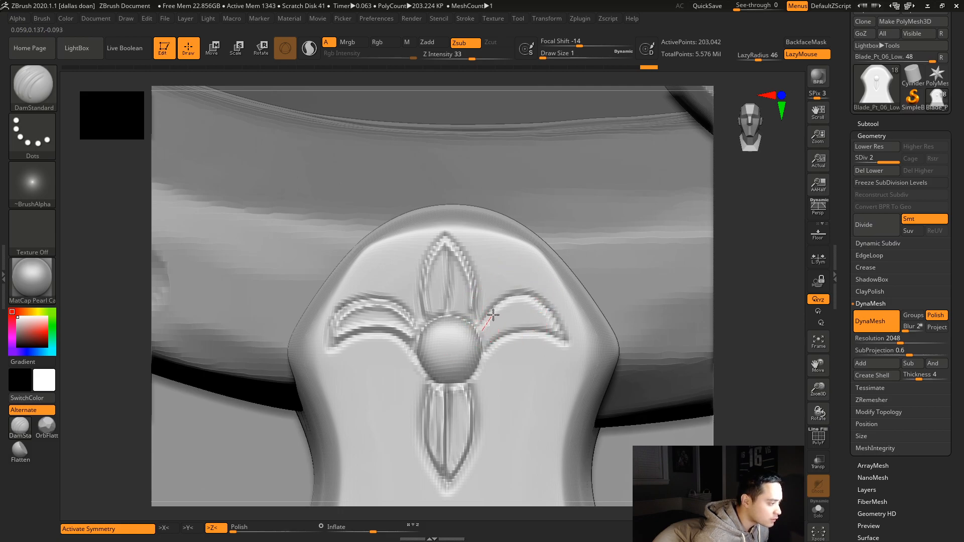
mouse_move(499, 307)
left_mouse_down()
mouse_move(537, 293)
mouse_move(575, 352)
left_mouse_up()
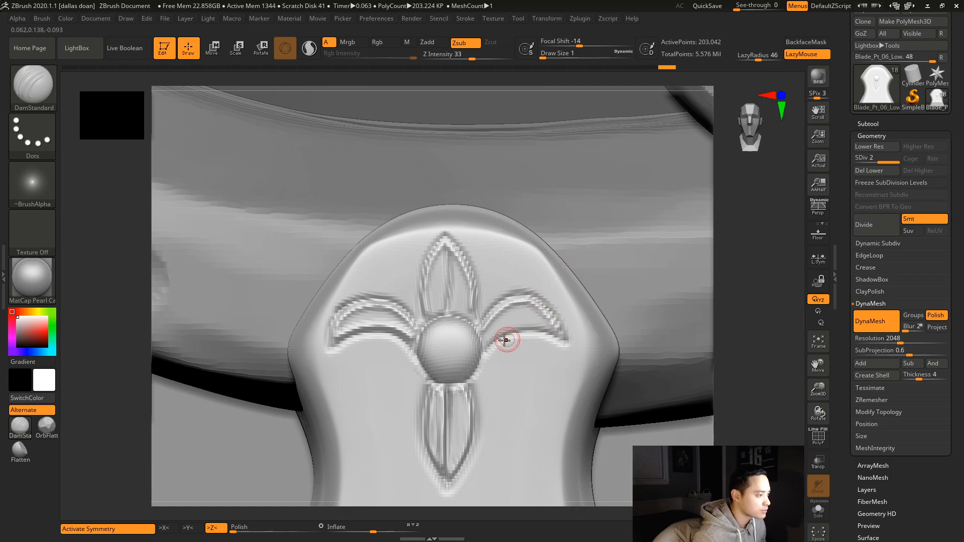
- Review the floral ornament against the whole guard and undo it together with the round bump, back to the plain smooth keystone
left_click_drag(735, 275, 674, 310, "alt")
left_click_drag(733, 386, 639, 341)
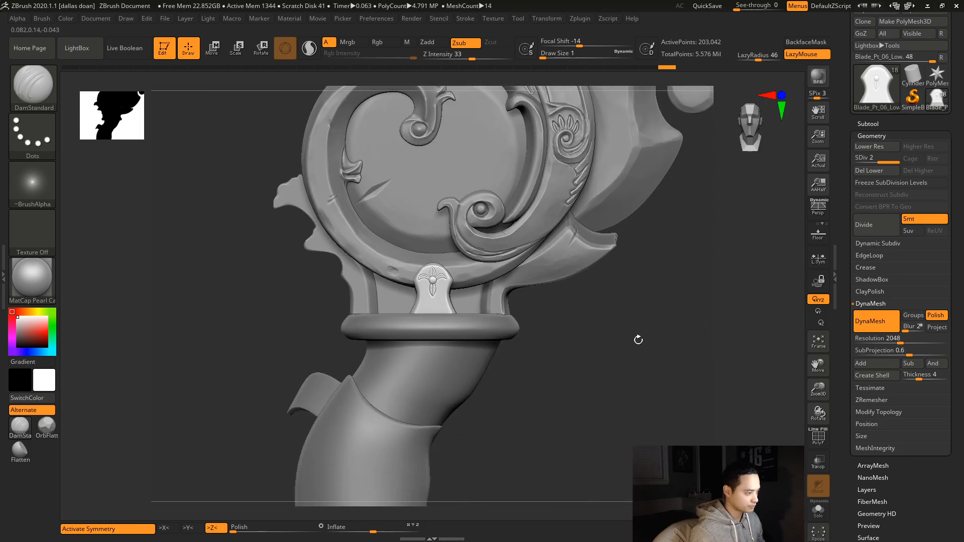
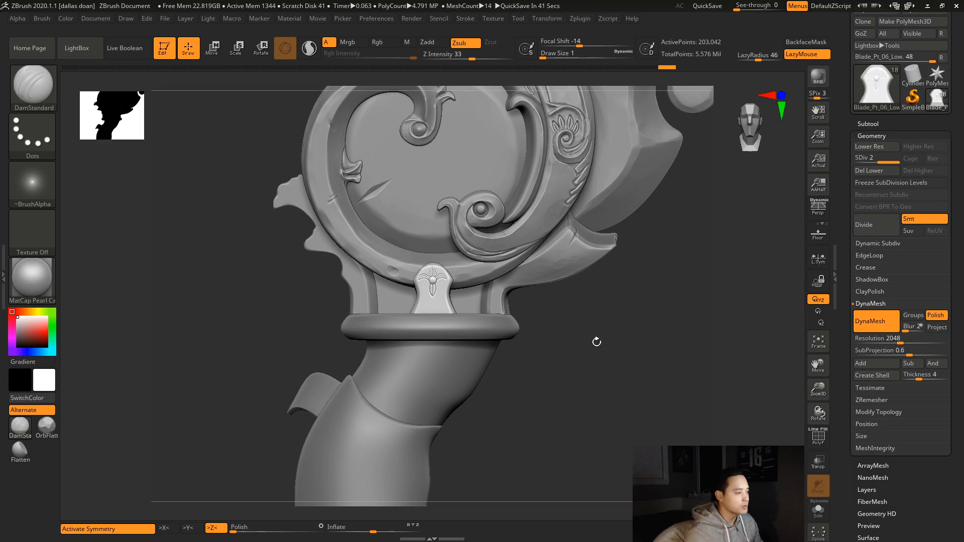
left_click_drag(763, 310, 723, 403, "alt")
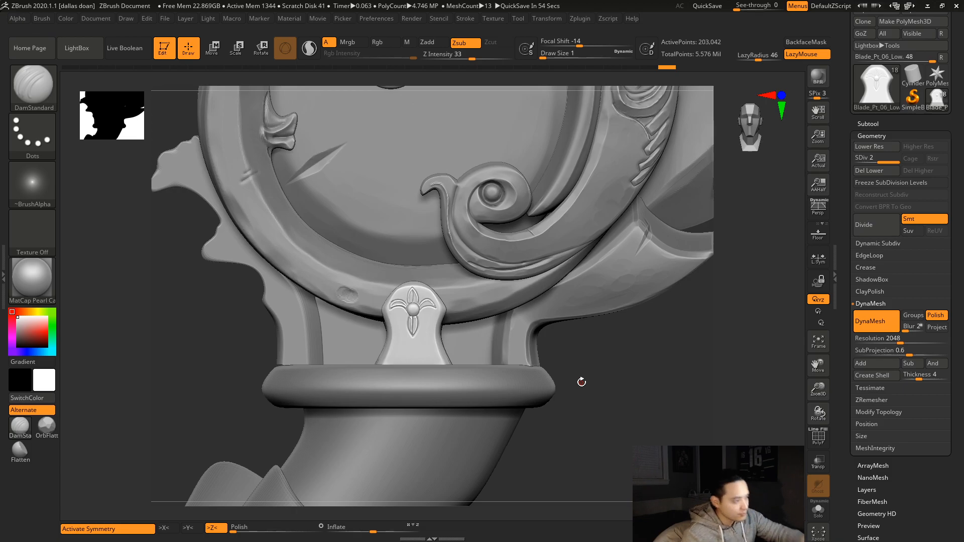
left_click_drag(758, 253, 589, 294, "alt")
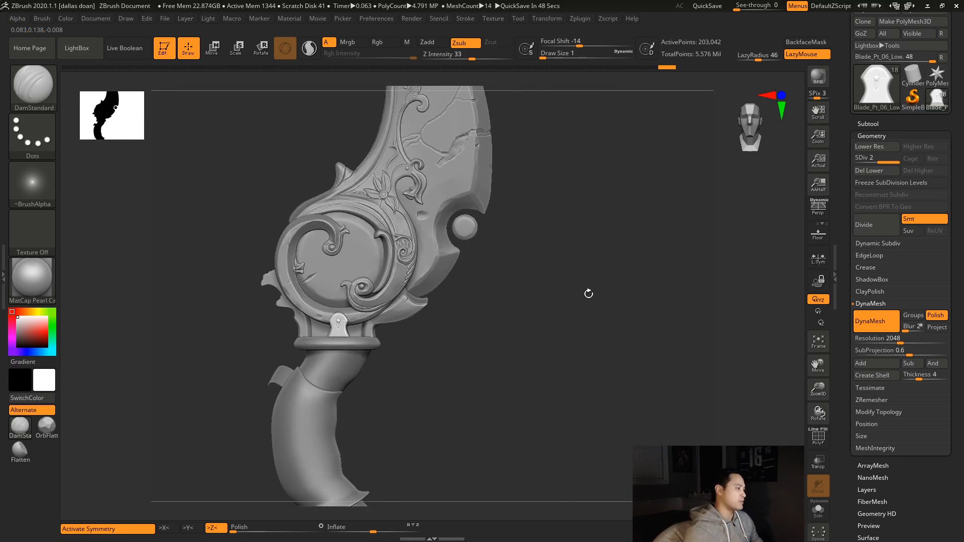
left_click_drag(641, 337, 650, 418, "alt")
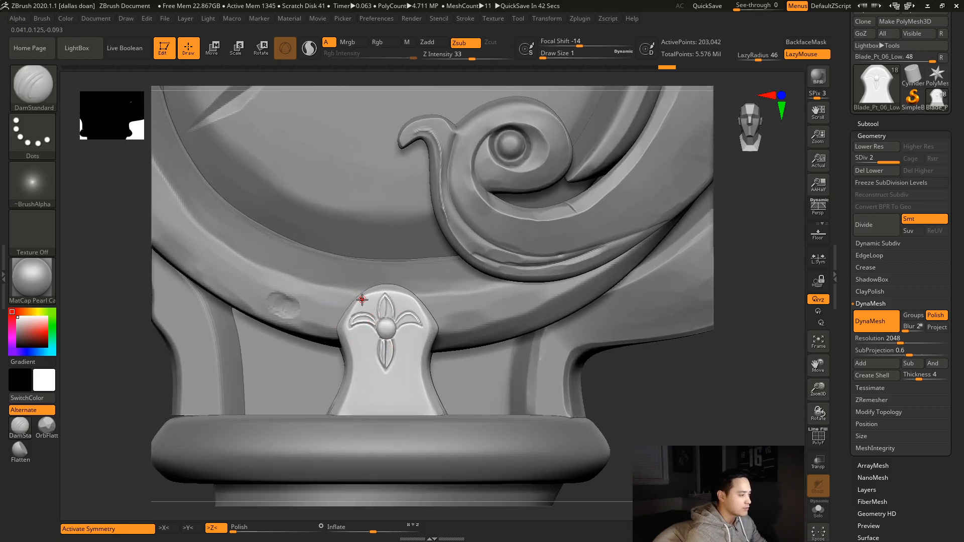
key("shift+d")
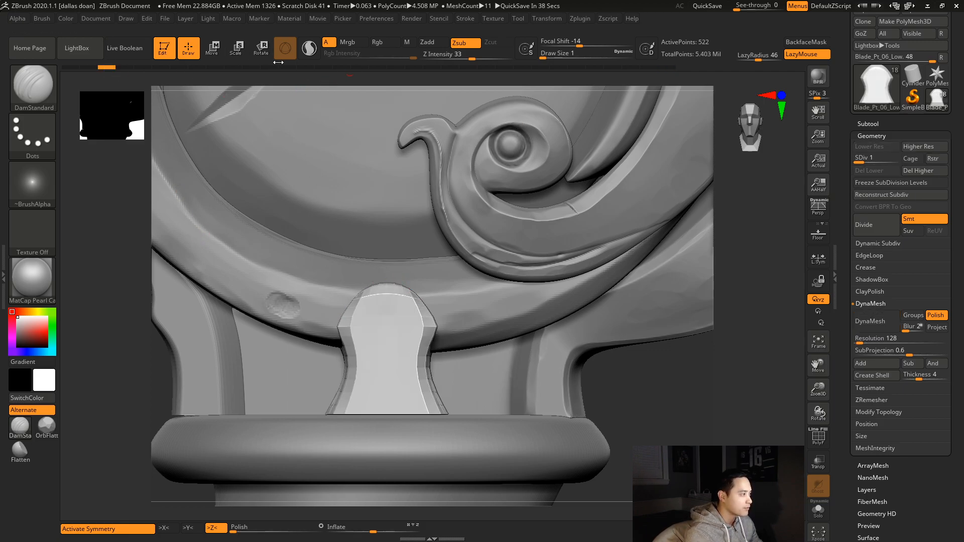
key("d")
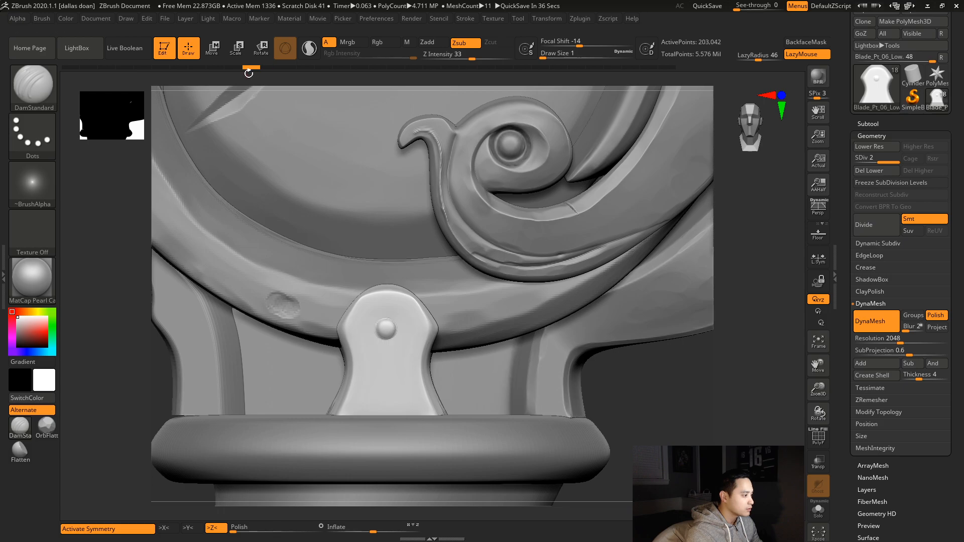
key("ctrl+z")
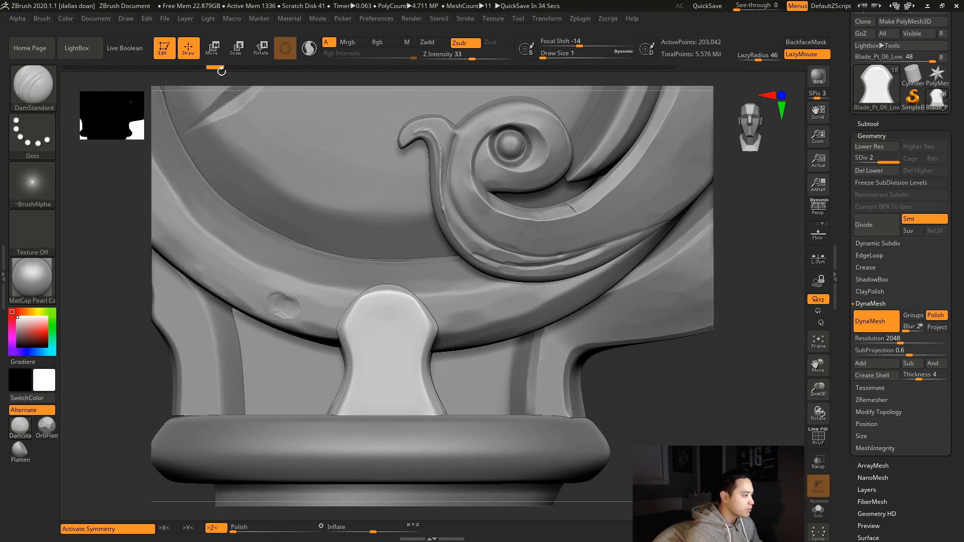
- Place a new round bump on the upper part of the keystone using the Standard brush with the DragRect stroke
key("b")
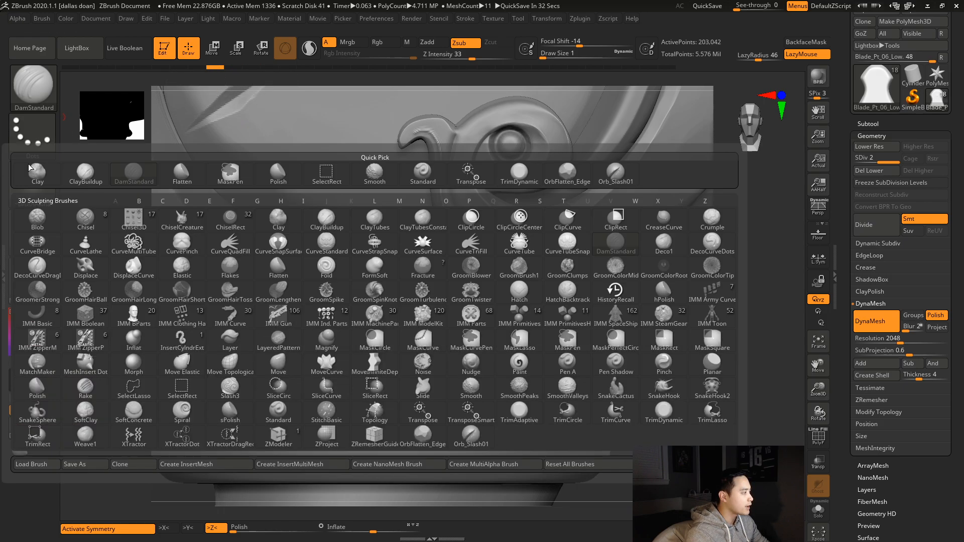
left_click(28, 163)
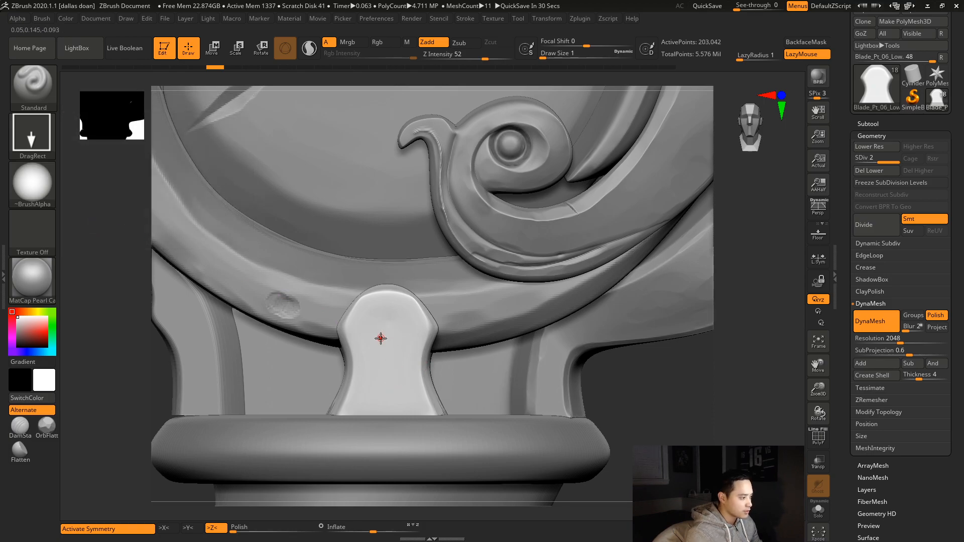
key("space")
left_click_drag(389, 337, 370, 336)
- Build up the new round bump using the ClayBuildup brush at Draw Size 5
key("b")
key("c")
key("b")
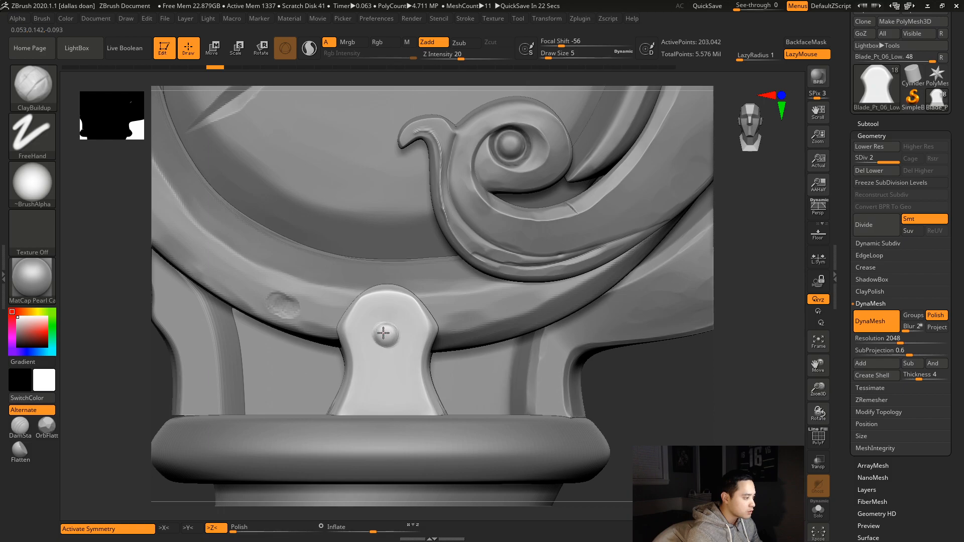
left_click(383, 333)
left_click(390, 309)
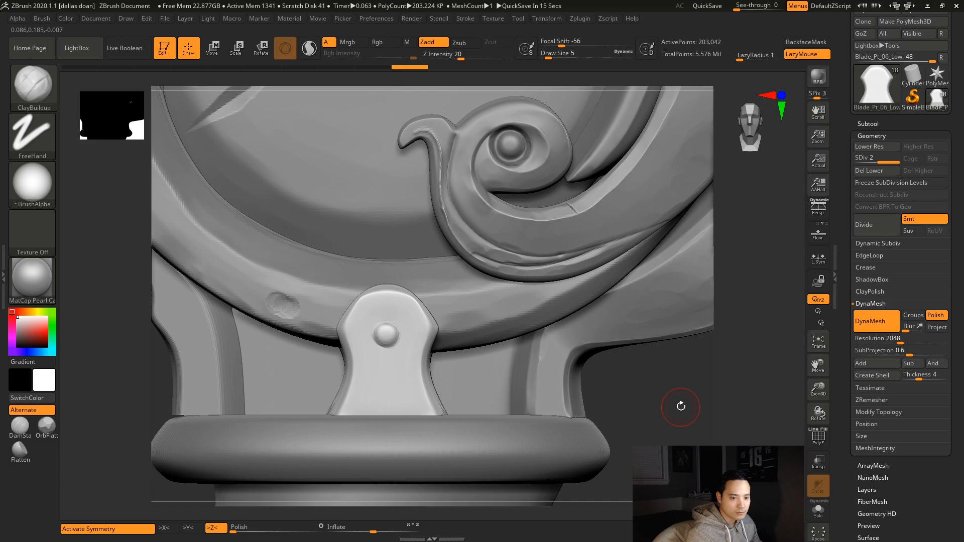
- Set ClayBuildup's Draw Size to 7 and enlarge the keystone's round bump
right_click_drag(689, 399, 544, 390, "ctrl")
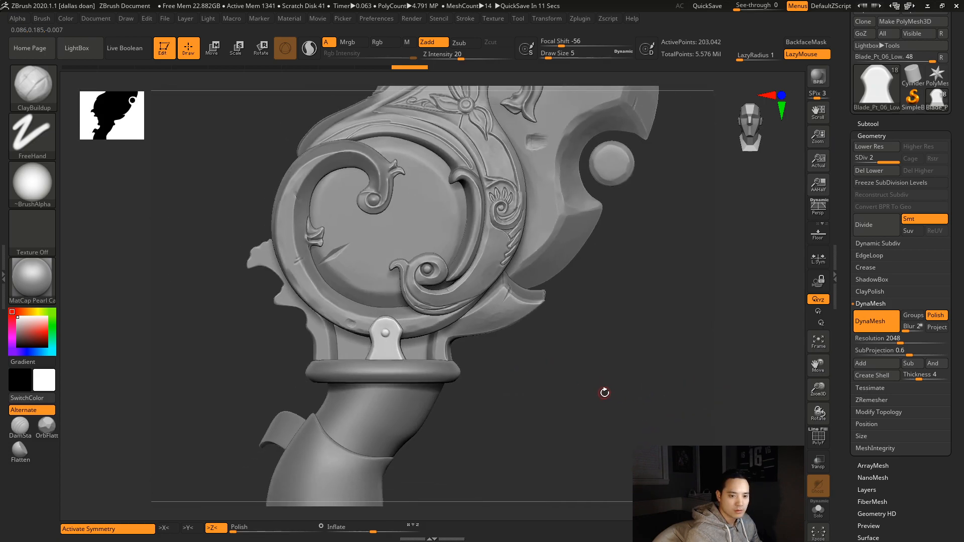
right_click_drag(557, 354, 643, 362, "ctrl")
key("space")
left_click_drag(408, 350, 408, 355)
key("space")
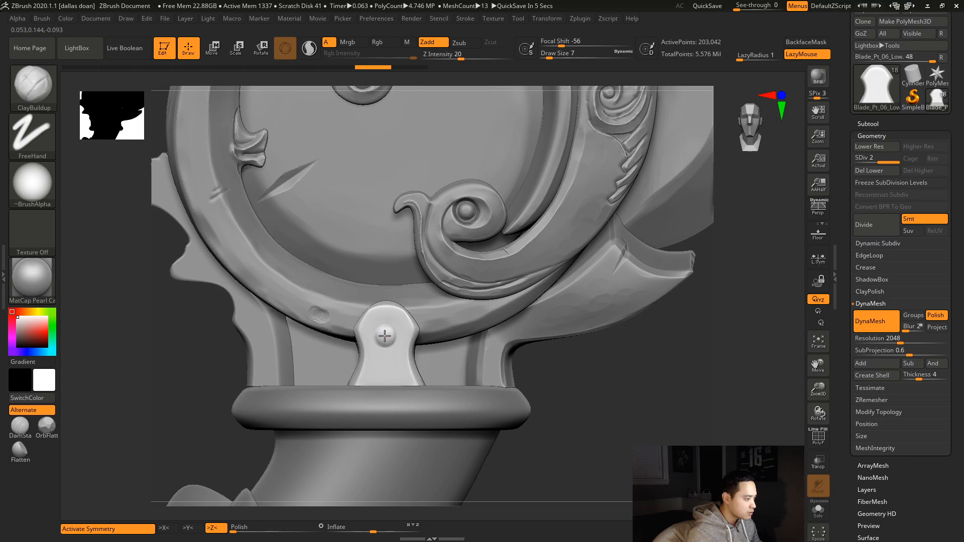
- Examine the keystone and its round bump up close, from an angle and against the whole guard and handle
right_click_drag(668, 386, 582, 389, "ctrl")
left_click_drag(581, 389, 599, 385)
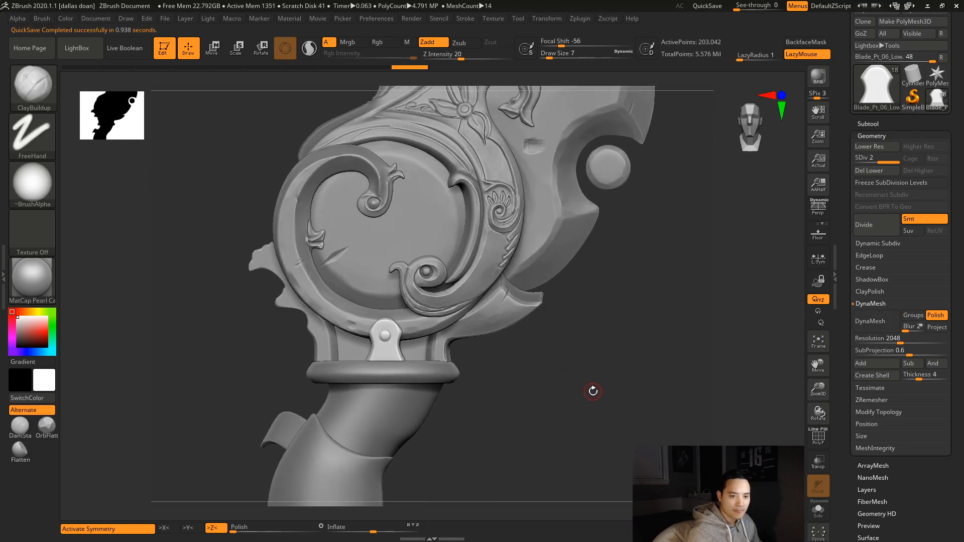
right_click_drag(591, 392, 628, 403, "ctrl")
mouse_move(628, 403)
right_mouse_down("alt")
mouse_move(635, 392)
mouse_move(642, 405)
right_mouse_up("alt")
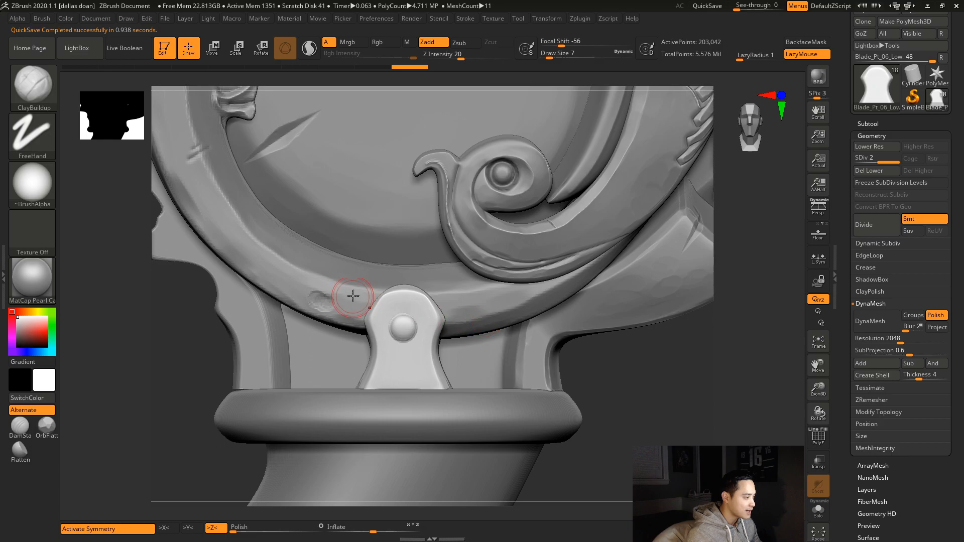
left_click_drag(654, 385, 595, 377)
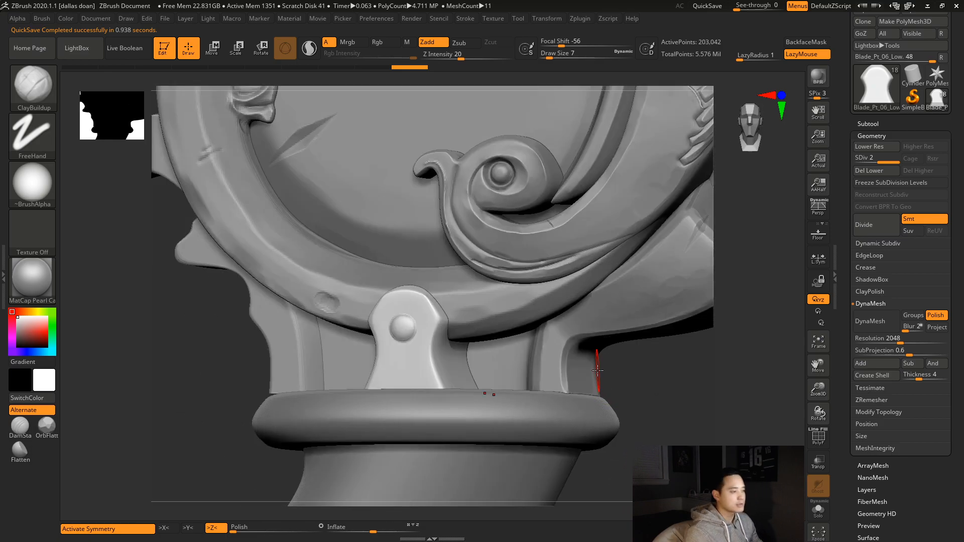
left_click_drag(680, 323, 670, 312)
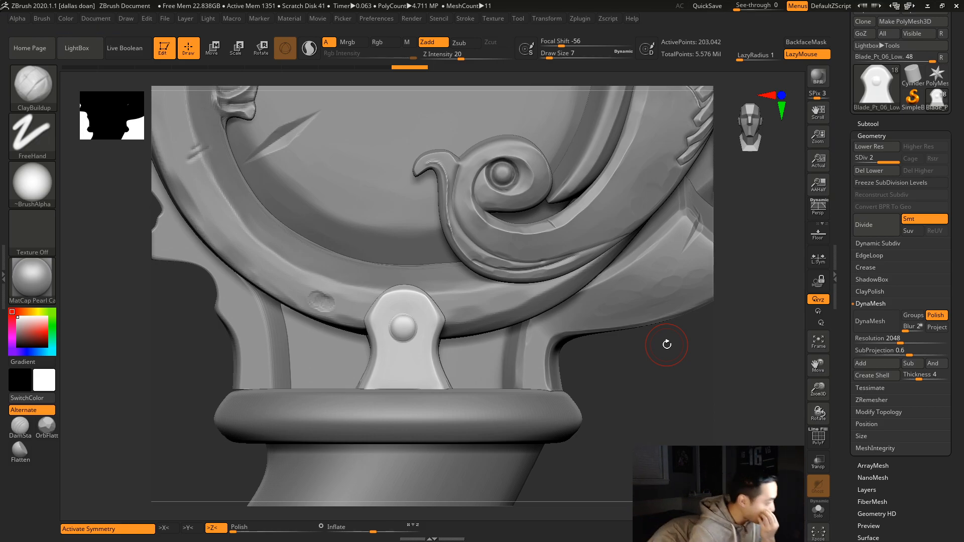
left_click_drag(761, 350, 778, 282, "alt")
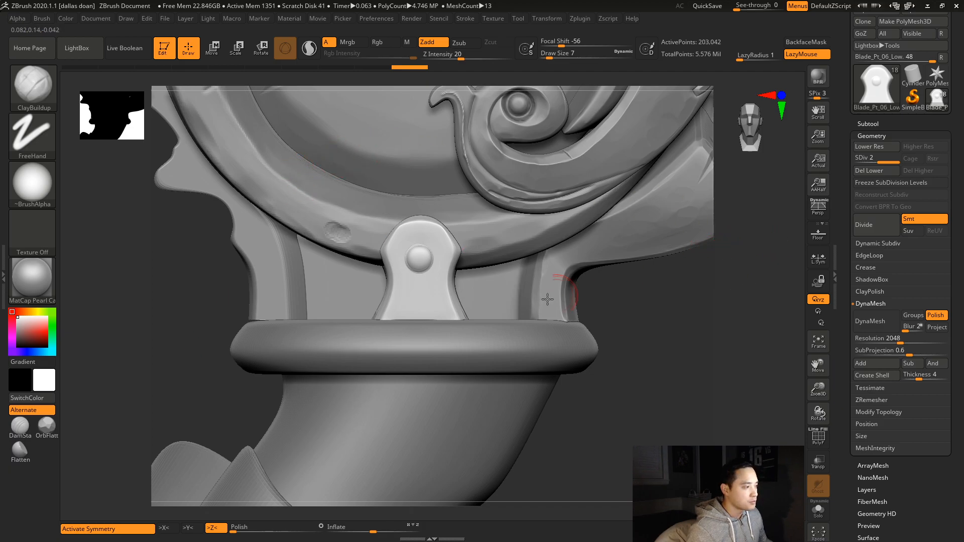
left_click_drag(671, 308, 707, 339, "alt")
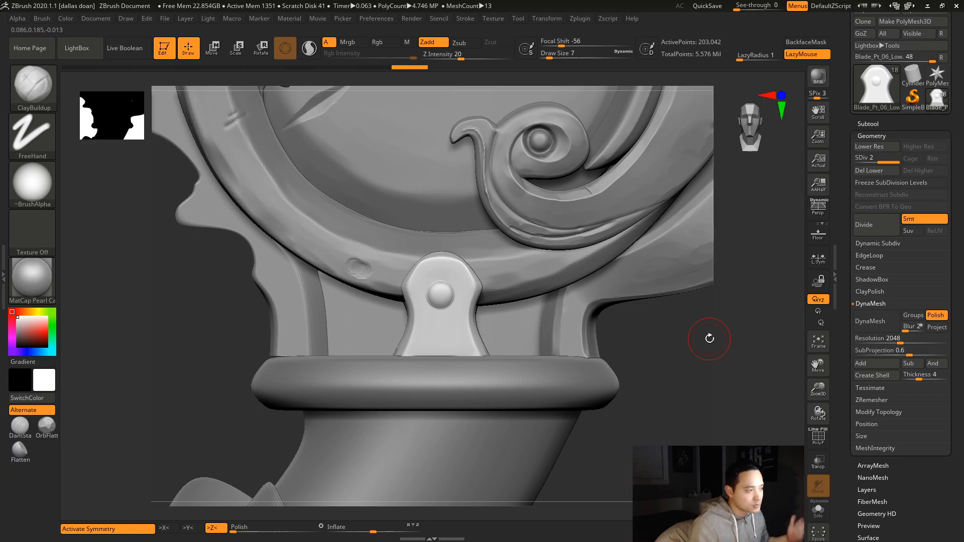
mouse_move(615, 301)
left_mouse_down()
mouse_move(693, 359)
mouse_move(668, 359)
mouse_move(705, 347)
mouse_move(529, 351)
left_mouse_up()
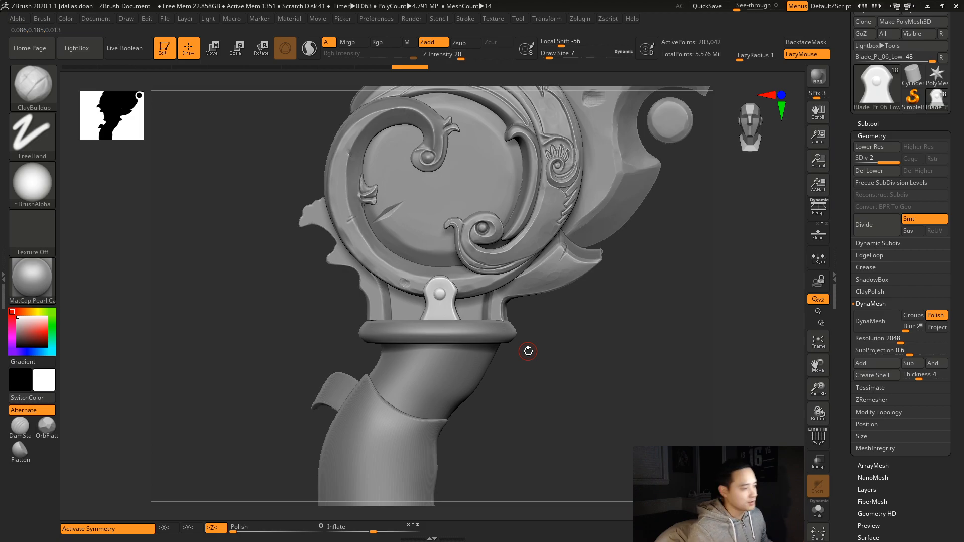
left_click_drag(631, 348, 640, 395)
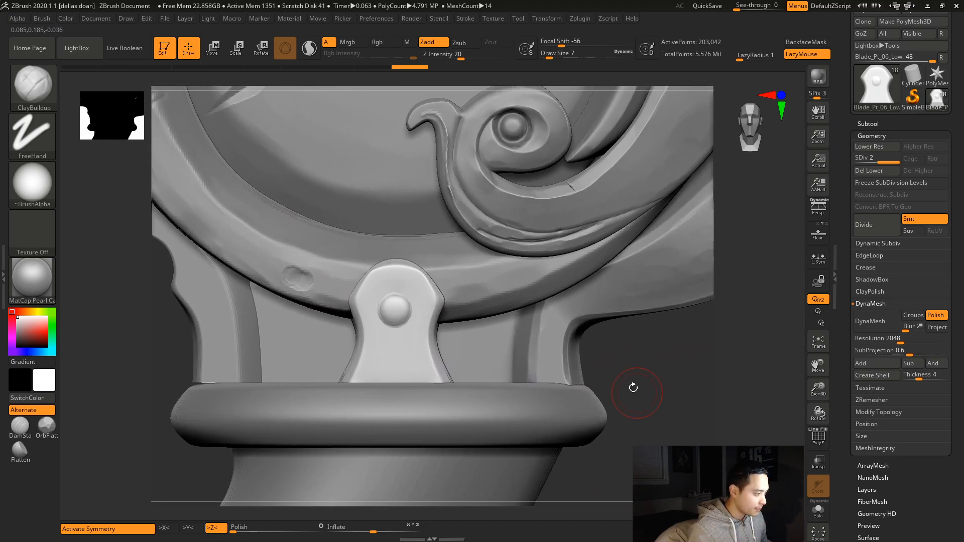
- Set up the DamStandard brush with Draw Size 2 and LazyRadius 40 for carving fine lines on the keystone
left_click(21, 427)
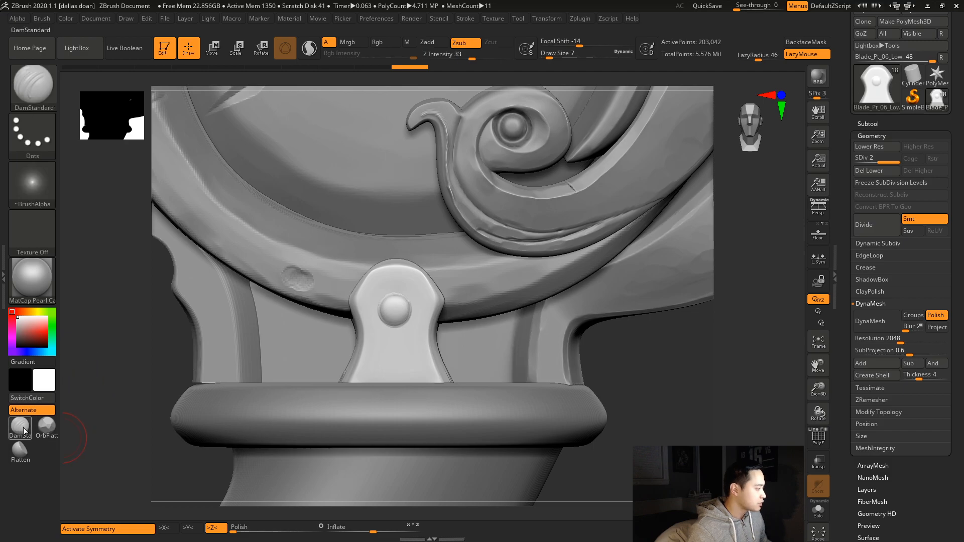
left_click_drag(676, 370, 711, 358, "alt")
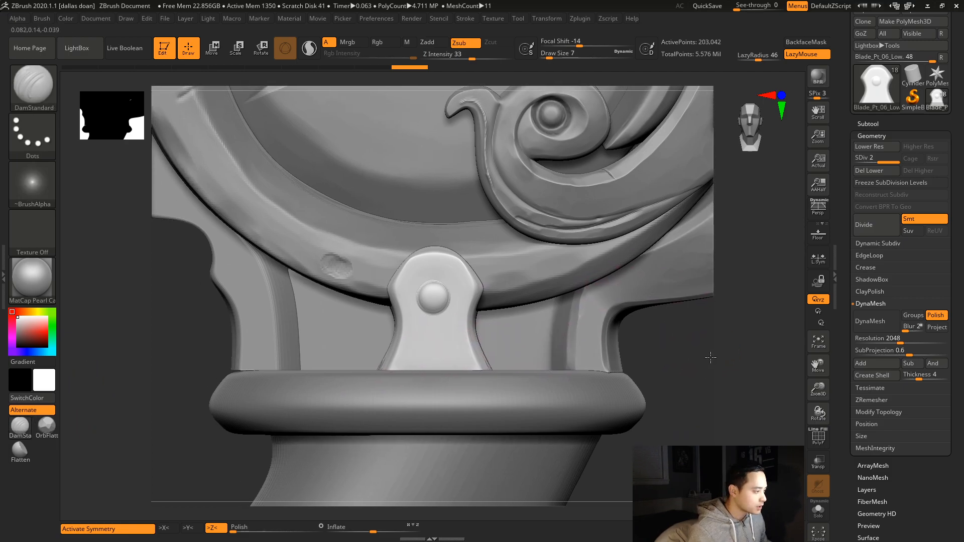
key("space")
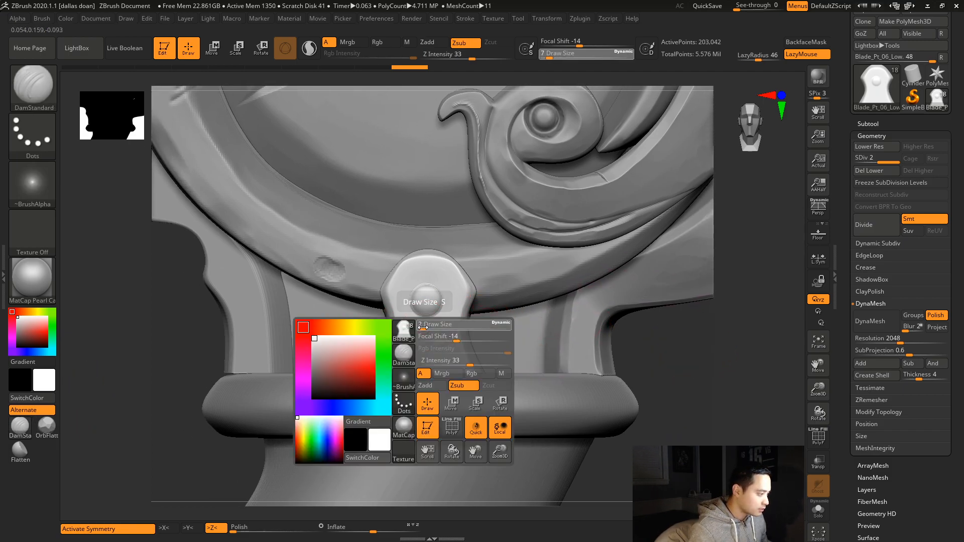
left_click_drag(665, 342, 654, 300, "alt")
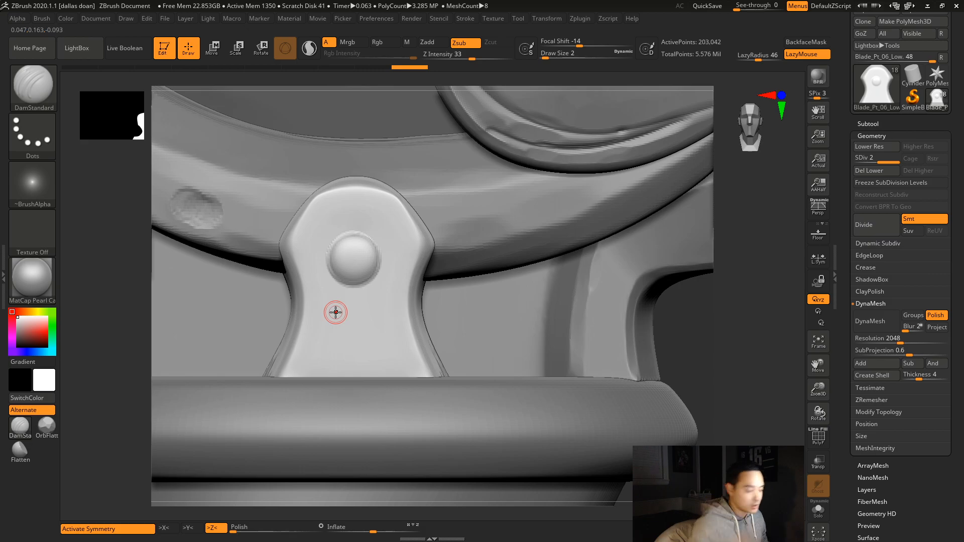
left_click_drag(693, 334, 759, 329, "alt")
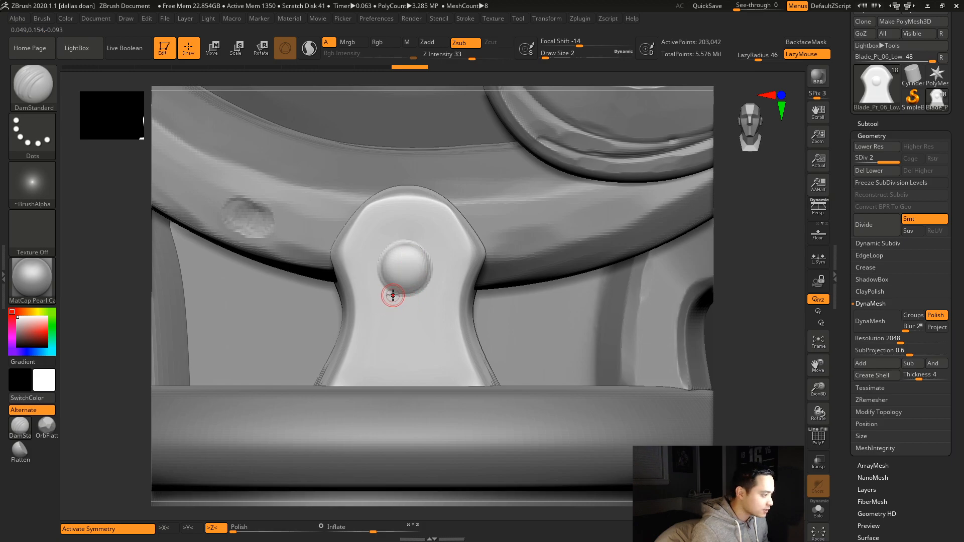
left_click_drag(382, 339, 383, 347)
key("ctrl+z")
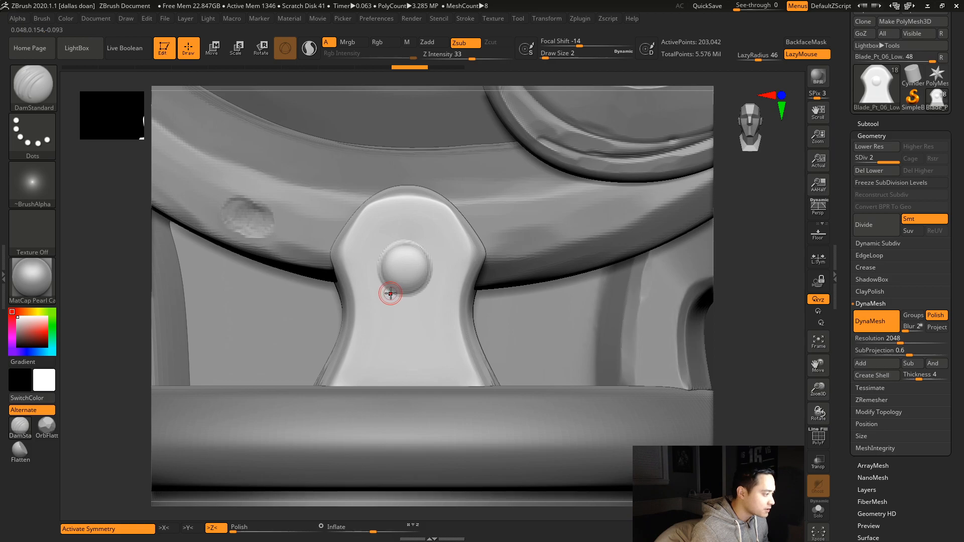
type("40")
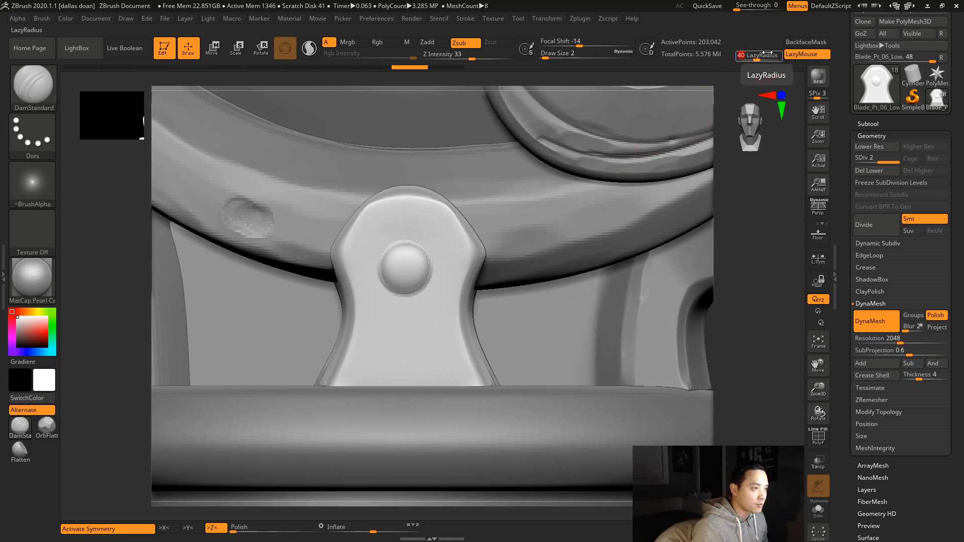
key("Return")
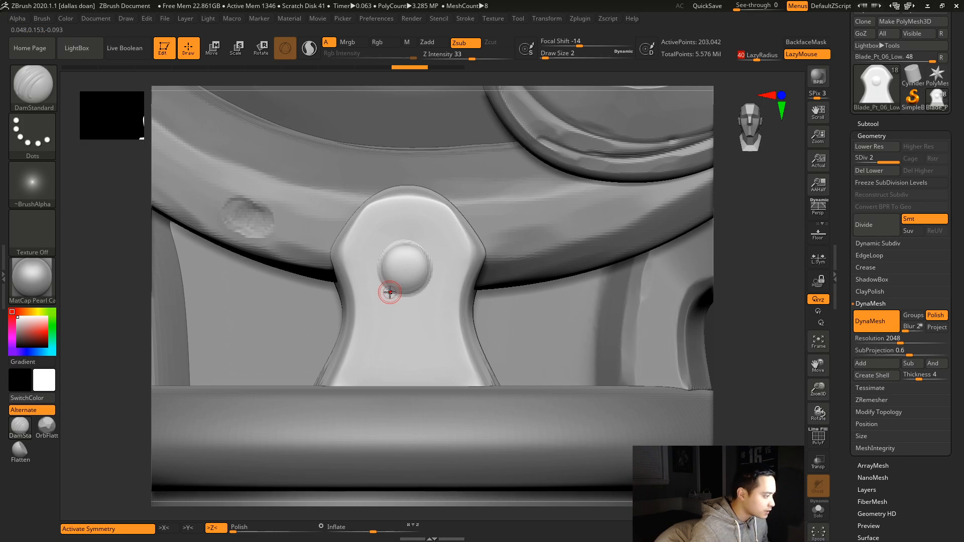
- Carve a pointed petal with a centre line directly below the keystone's round bump
mouse_move(385, 299)
left_mouse_down()
mouse_move(381, 312)
mouse_move(394, 323)
left_mouse_up()
key("ctrl+z")
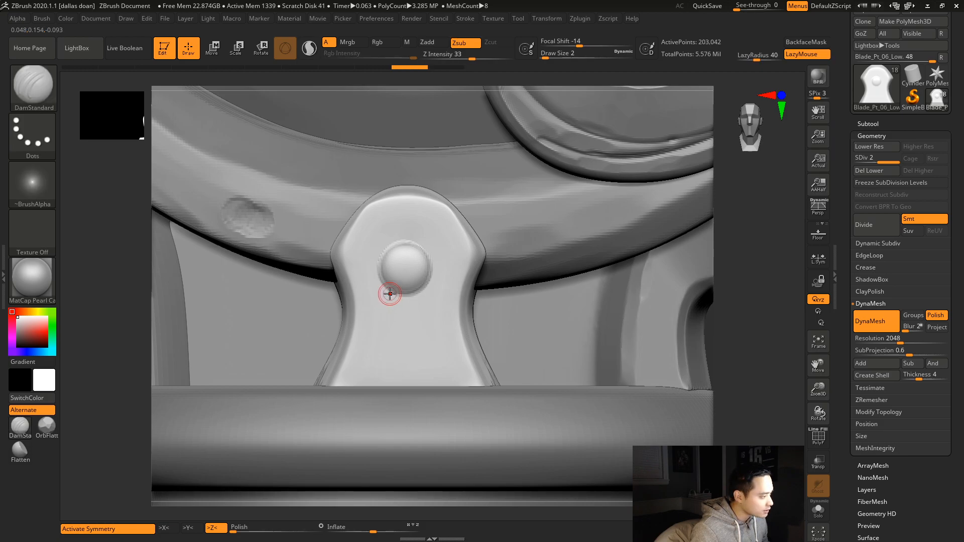
left_click_drag(380, 323, 410, 372)
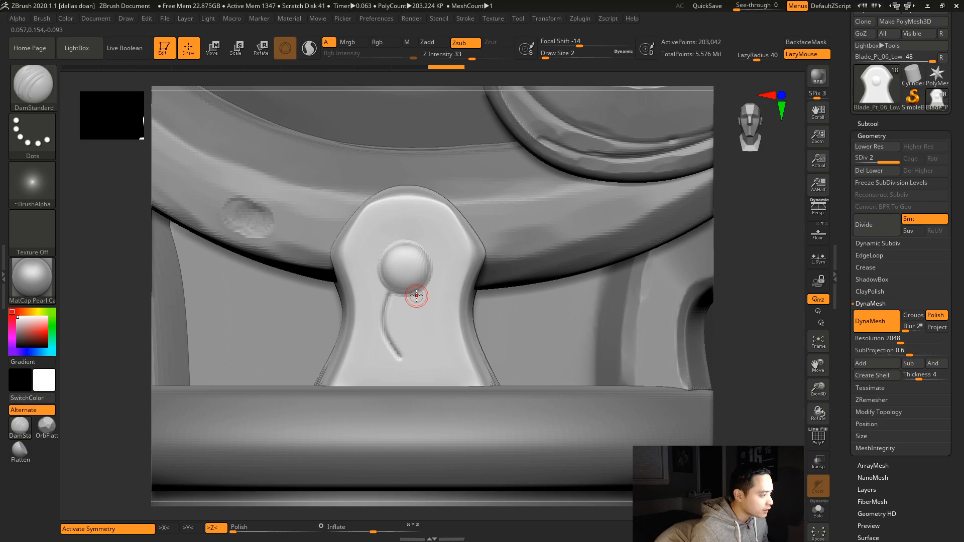
left_click_drag(428, 321, 391, 373)
mouse_move(751, 272)
left_mouse_down()
mouse_move(684, 289)
mouse_move(585, 334)
left_mouse_up()
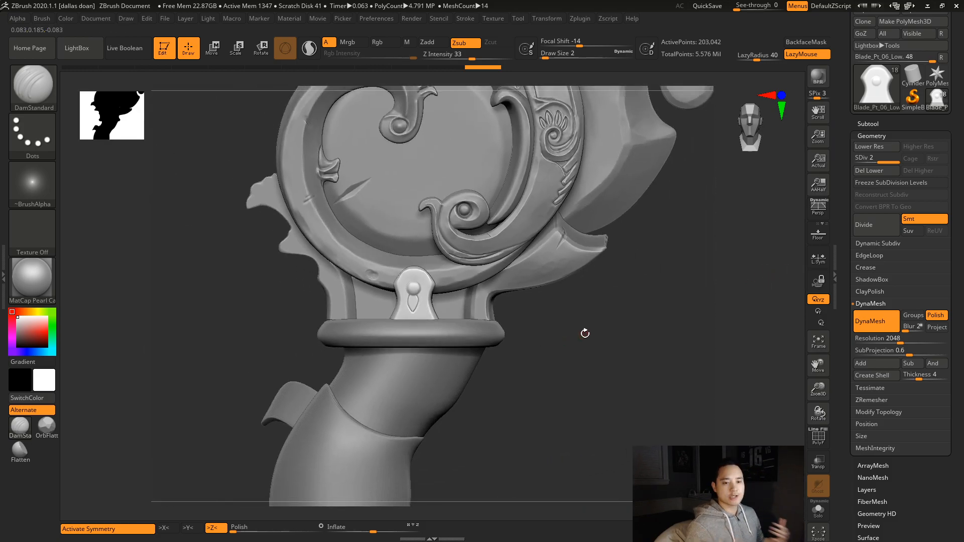
mouse_move(640, 332)
left_mouse_down("alt")
mouse_move(670, 336)
mouse_move(661, 367)
left_mouse_up("alt")
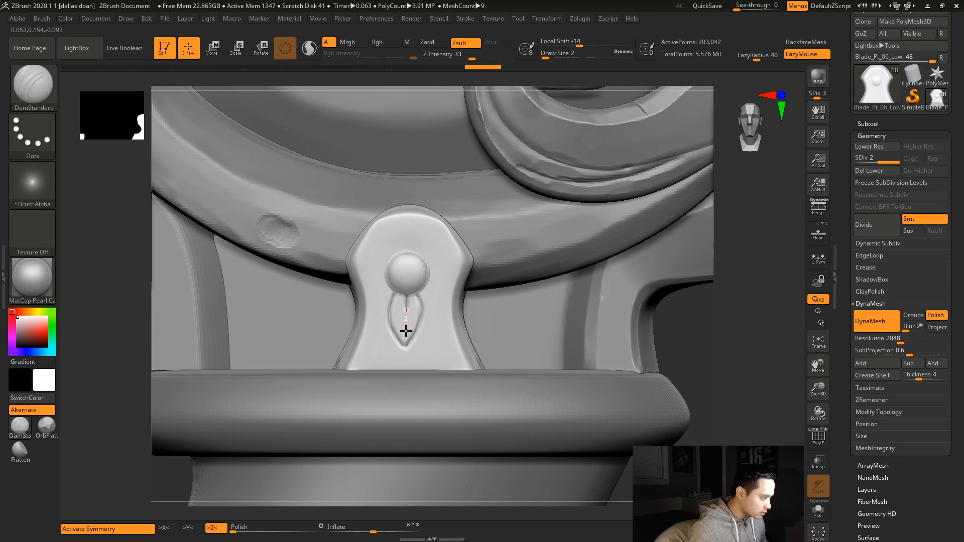
left_click_drag(400, 364, 401, 366)
- Carve a crease around the edge of the keystone's round bump with DamStandard
left_click_drag(740, 335, 743, 341, "alt")
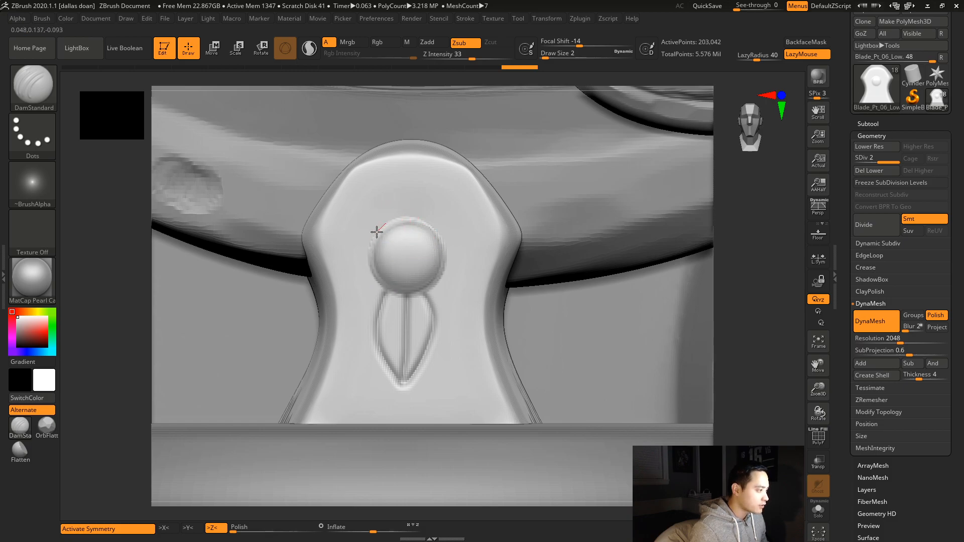
mouse_move(371, 237)
left_mouse_down()
mouse_move(365, 267)
mouse_move(399, 302)
mouse_move(432, 296)
mouse_move(452, 258)
mouse_move(445, 247)
left_mouse_up()
key("ctrl+z")
key("shift")
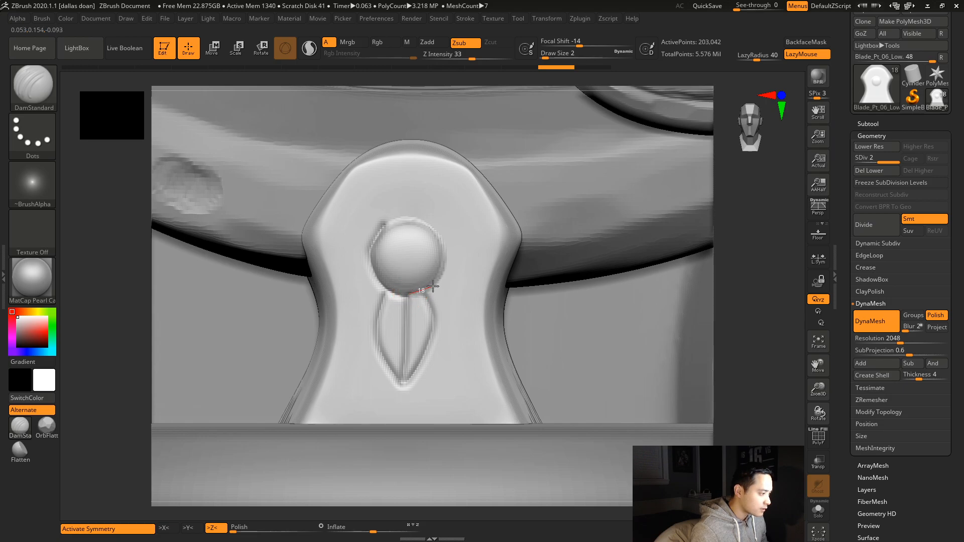
mouse_move(439, 281)
left_mouse_down()
mouse_move(448, 242)
mouse_move(437, 221)
left_mouse_up()
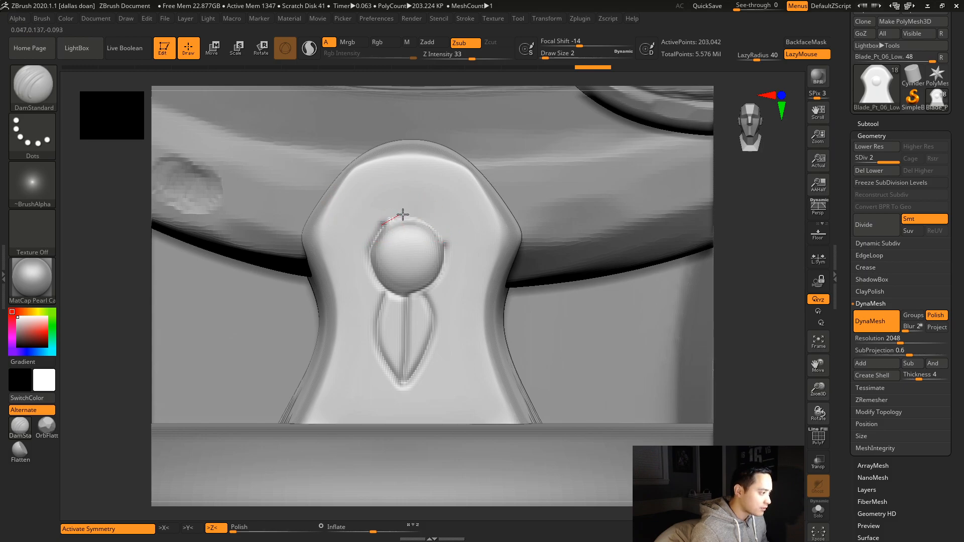
key("ctrl")
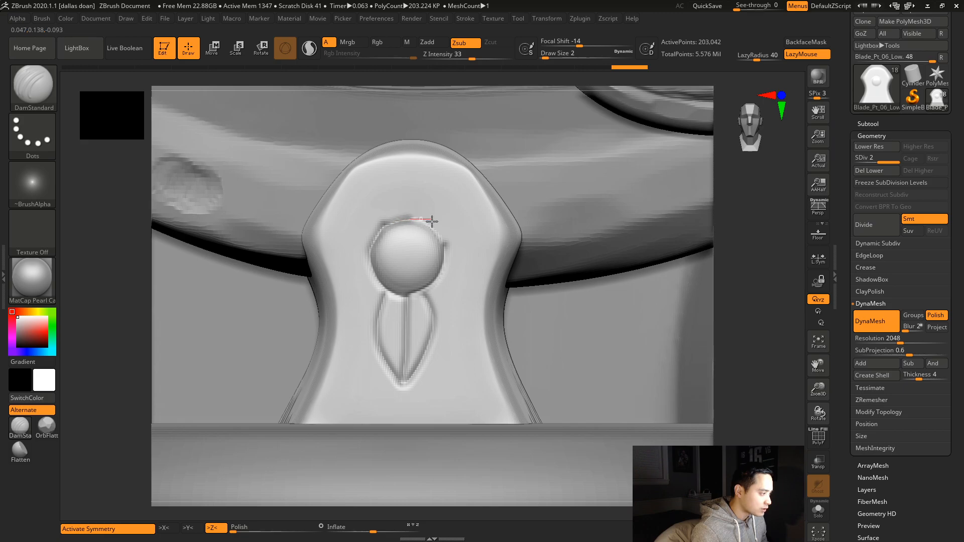
left_click_drag(449, 255, 451, 266)
- Deepen both outlines of the petal below the bump, down to its pointed tip
mouse_move(754, 285)
left_mouse_down("alt")
mouse_move(656, 306)
mouse_move(758, 374)
mouse_move(713, 285)
left_mouse_up("alt")
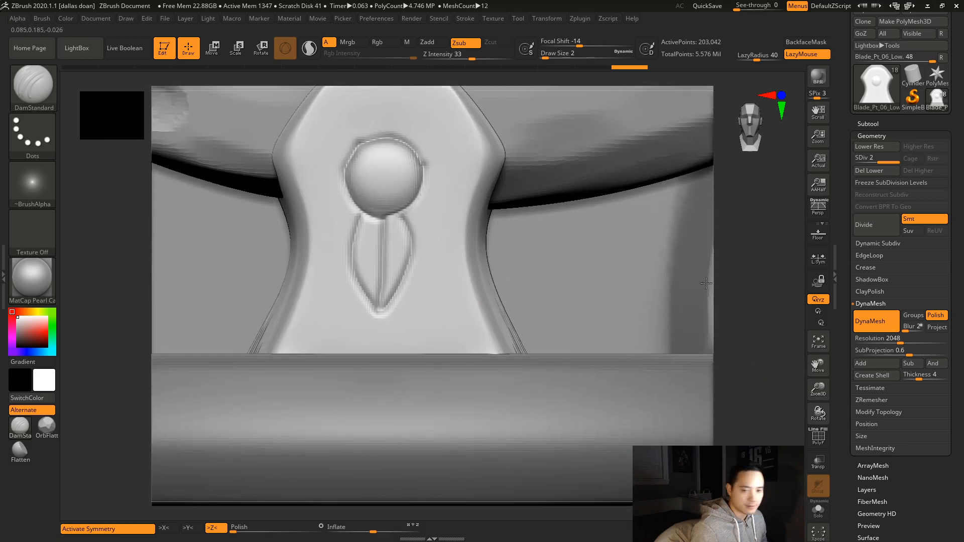
mouse_move(364, 220)
left_mouse_down()
mouse_move(394, 235)
mouse_move(360, 231)
mouse_move(356, 268)
left_mouse_up()
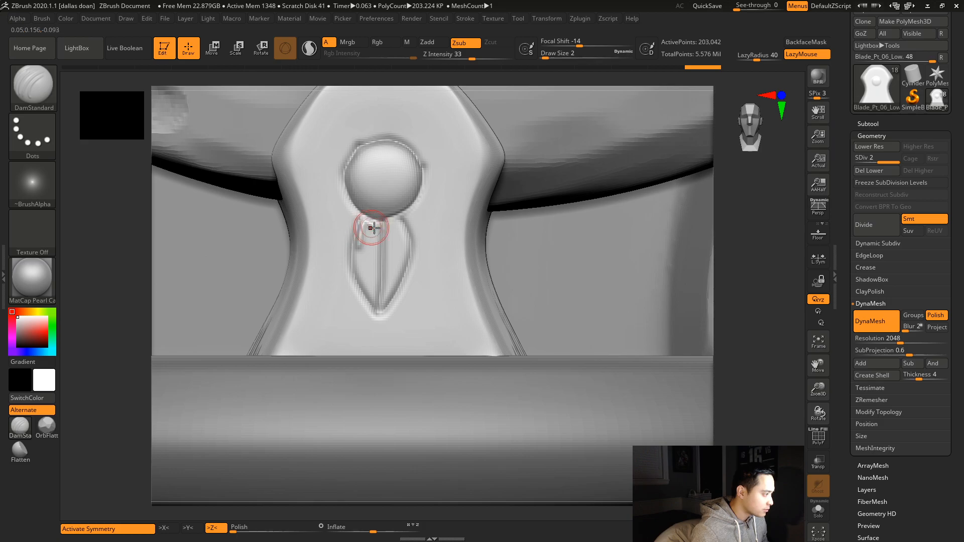
left_click_drag(363, 222, 358, 236)
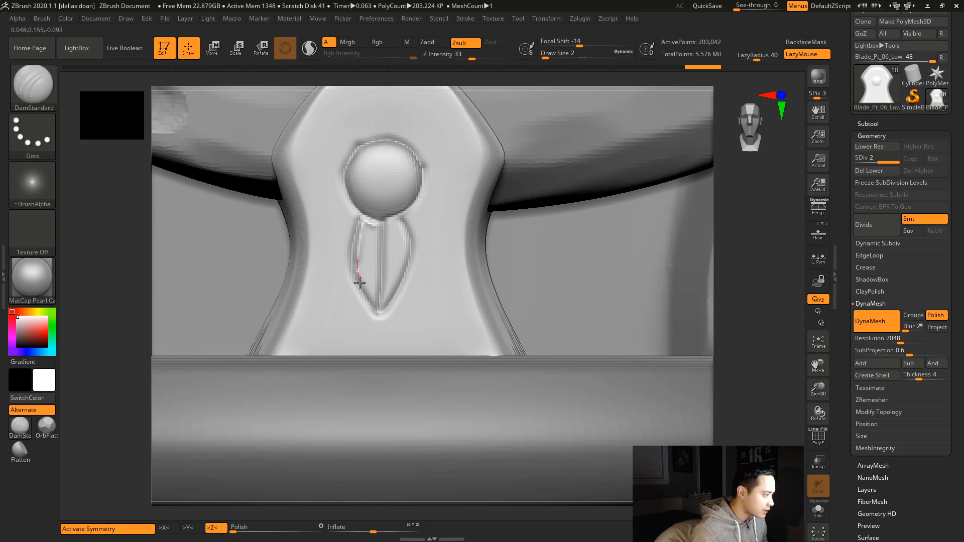
left_click_drag(381, 311, 384, 317)
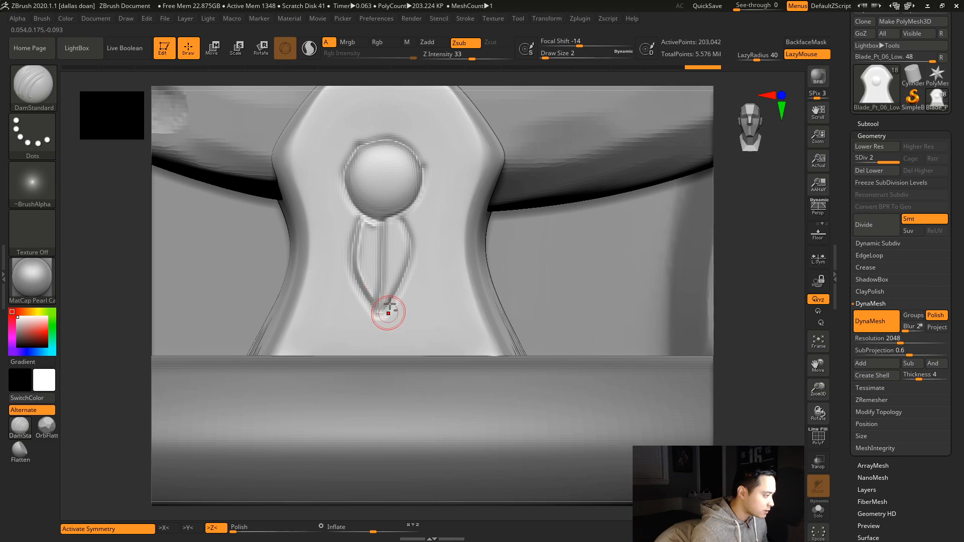
left_click_drag(385, 227, 405, 233)
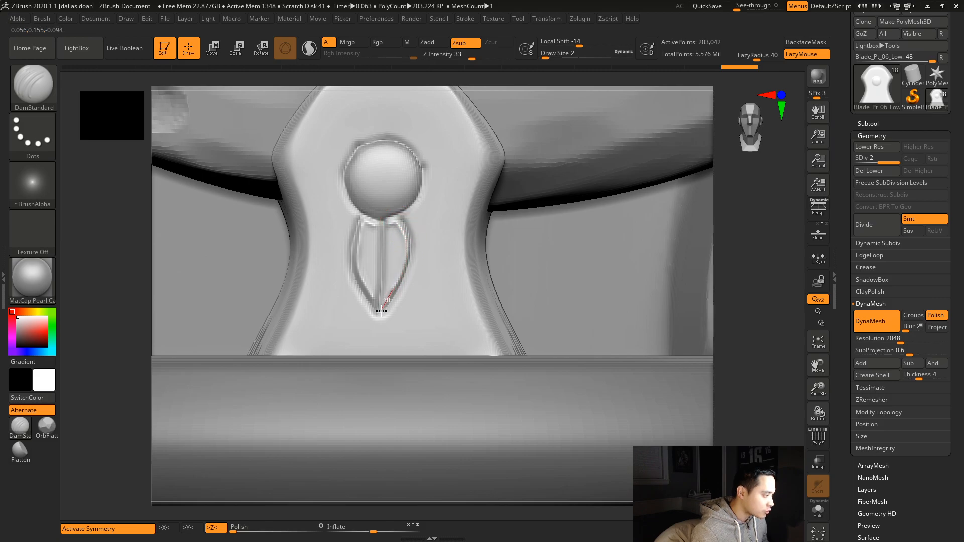
left_click_drag(372, 321, 372, 322)
- Carve a curved, drooping petal on each side of the keystone's round bump
mouse_move(745, 224)
left_mouse_down("alt")
mouse_move(622, 248)
mouse_move(641, 259)
mouse_move(627, 330)
mouse_move(734, 398)
left_mouse_up("alt")
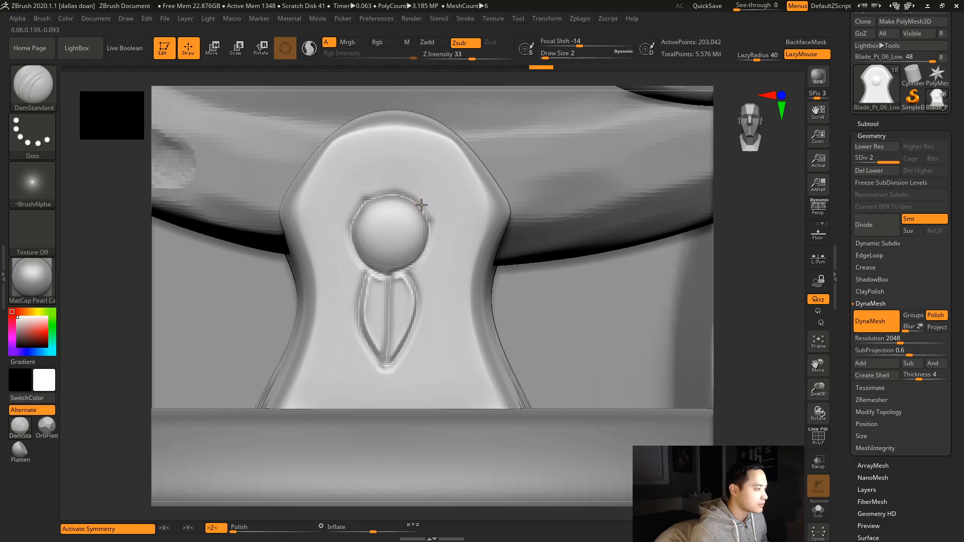
left_click_drag(441, 192, 479, 186)
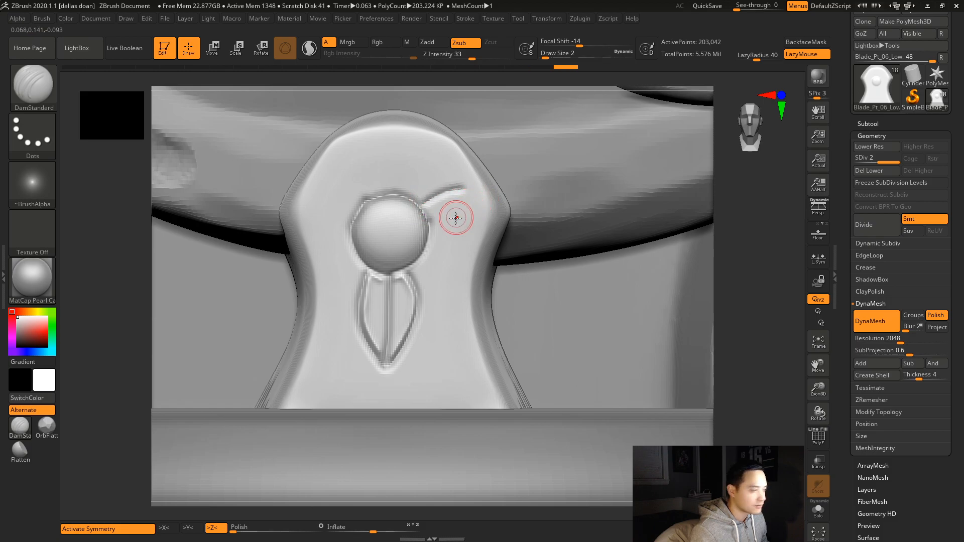
key("ctrl+z")
mouse_move(424, 209)
left_mouse_down()
mouse_move(444, 181)
mouse_move(465, 181)
mouse_move(494, 211)
left_mouse_up()
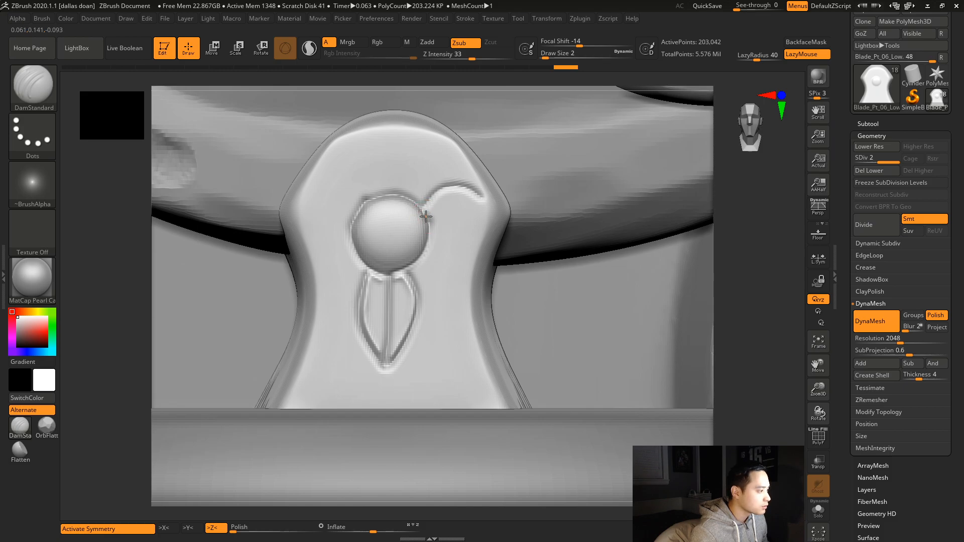
mouse_move(448, 202)
left_mouse_down()
mouse_move(487, 213)
mouse_move(488, 201)
mouse_move(488, 221)
mouse_move(506, 208)
left_mouse_up()
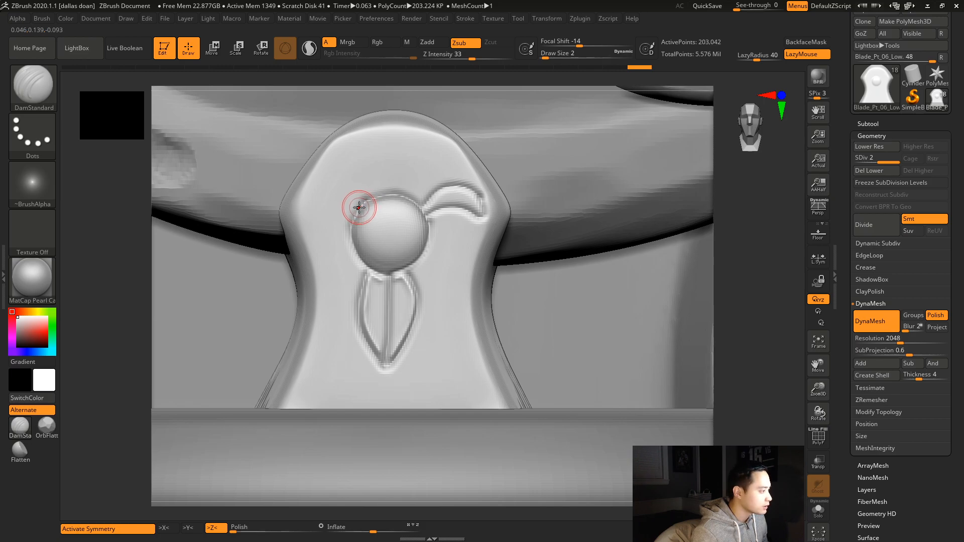
mouse_move(338, 193)
left_mouse_down()
mouse_move(314, 187)
mouse_move(356, 202)
mouse_move(312, 188)
mouse_move(282, 211)
left_mouse_up()
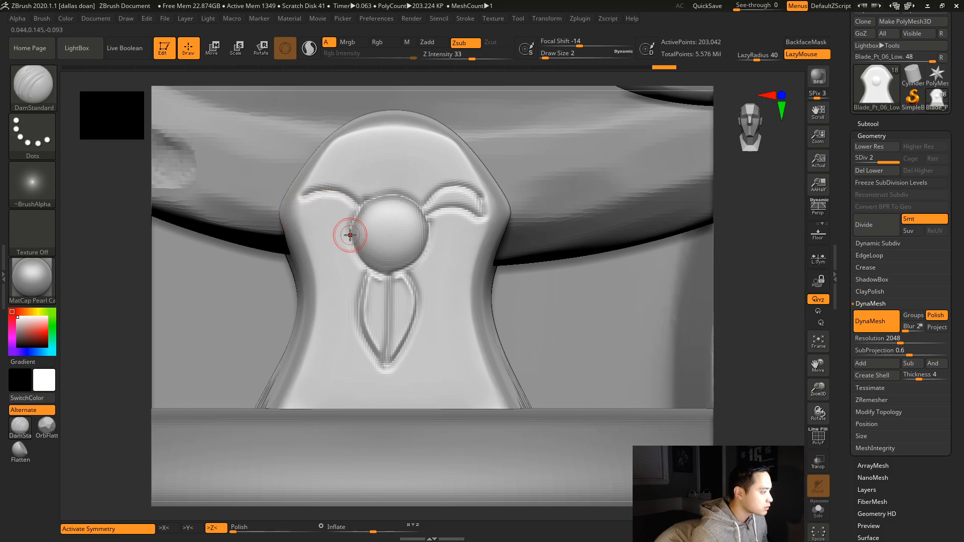
mouse_move(339, 212)
left_mouse_down()
mouse_move(295, 203)
mouse_move(287, 227)
left_mouse_up()
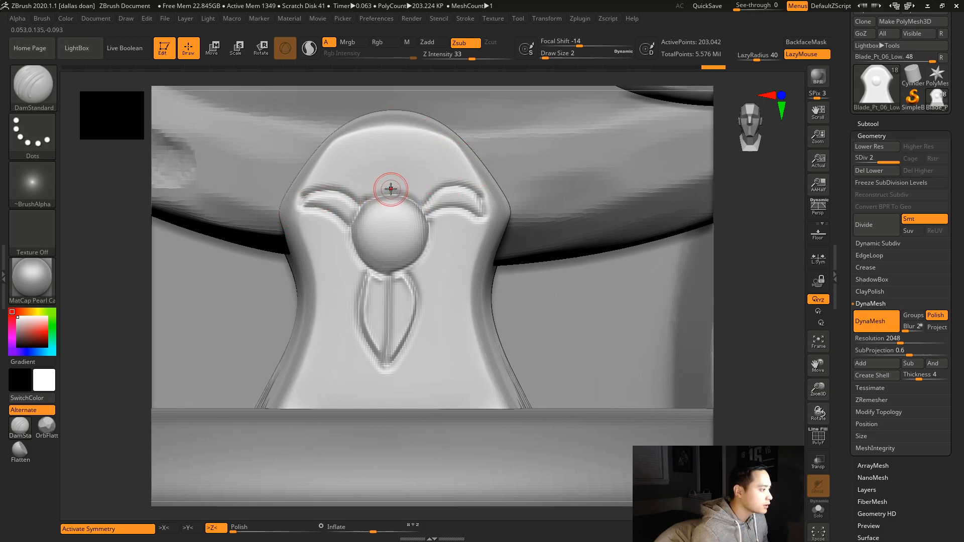
mouse_move(370, 195)
left_mouse_down()
mouse_move(381, 150)
mouse_move(404, 127)
mouse_move(424, 209)
left_mouse_up()
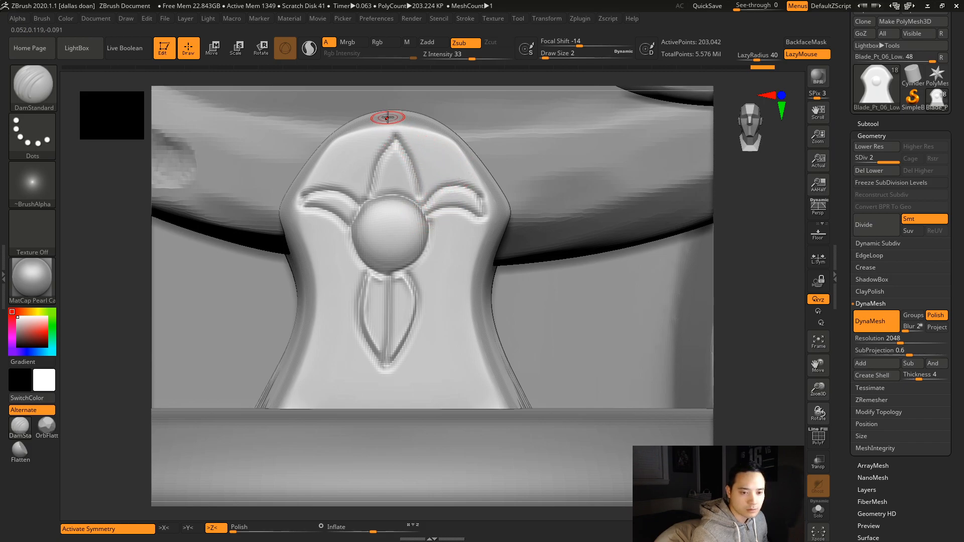
key("ctrl")
key("ctrl+z")
key("ctrl+z")
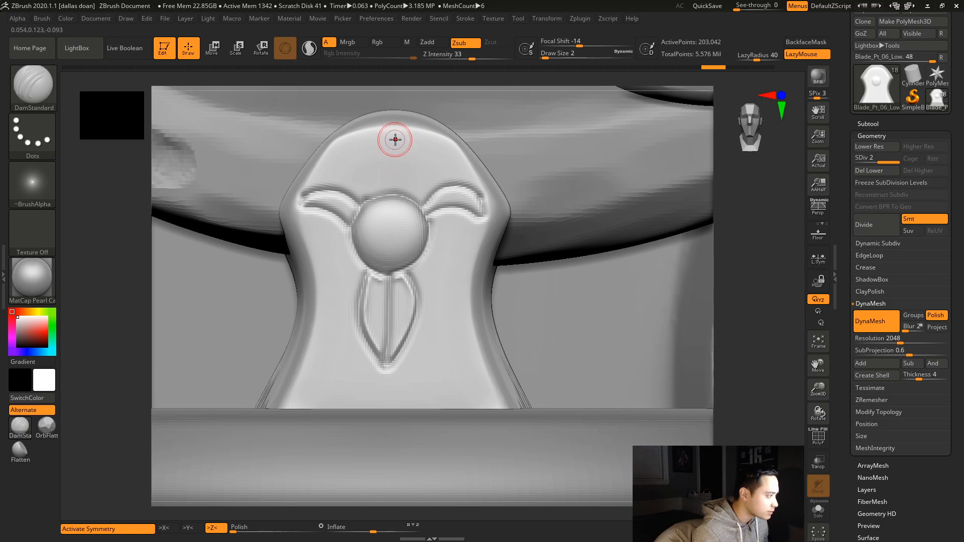
- Carve a round-tipped petal with a centre line above the bump, reaching towards the keystone's upper edge
left_click_drag(376, 143, 369, 206)
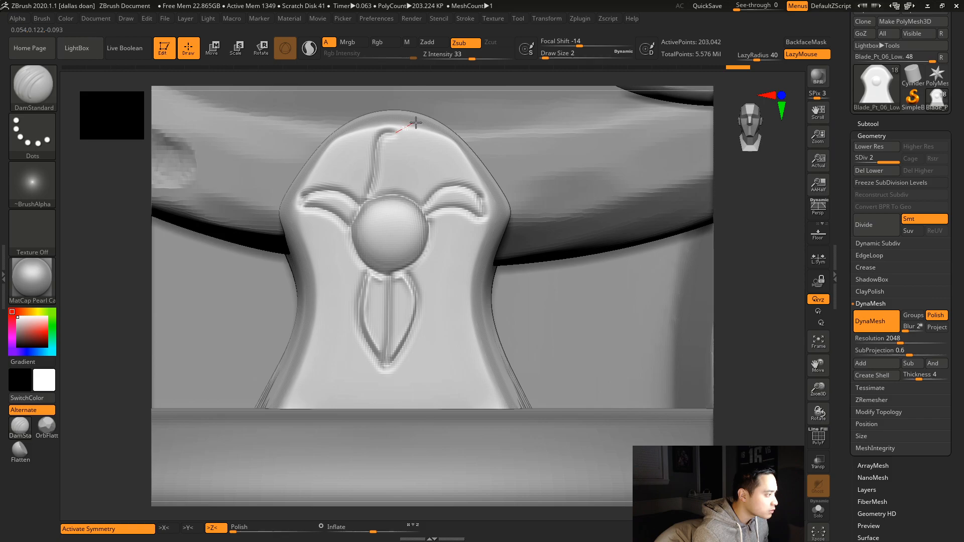
left_click_drag(422, 158, 411, 194)
key("ctrl+z")
mouse_move(394, 131)
left_mouse_down()
mouse_move(422, 155)
mouse_move(411, 208)
left_mouse_up()
left_click_drag(390, 135, 394, 198)
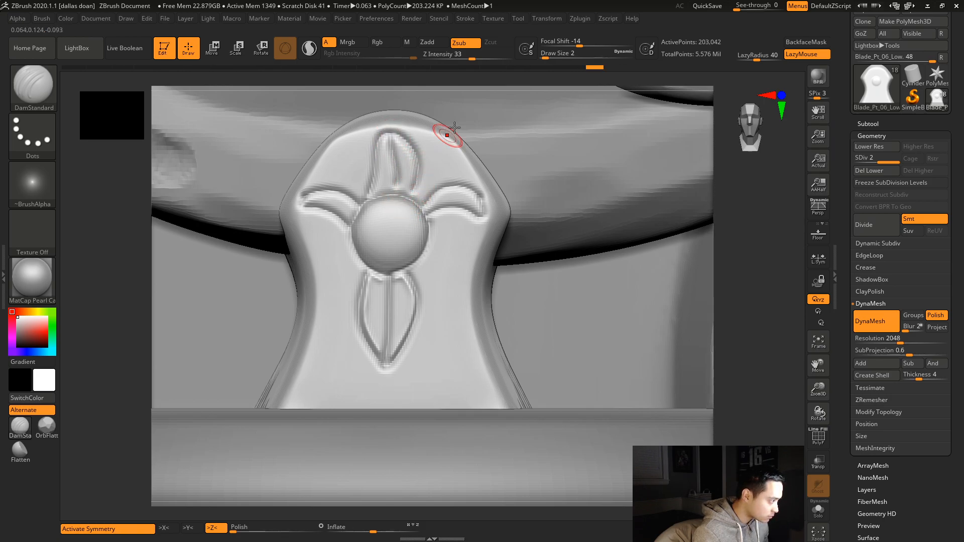
- Set DamStandard's Draw Size to 1 and carve fine lines inside the petal left of the bump
left_click_drag(318, 200, 308, 199)
key("space")
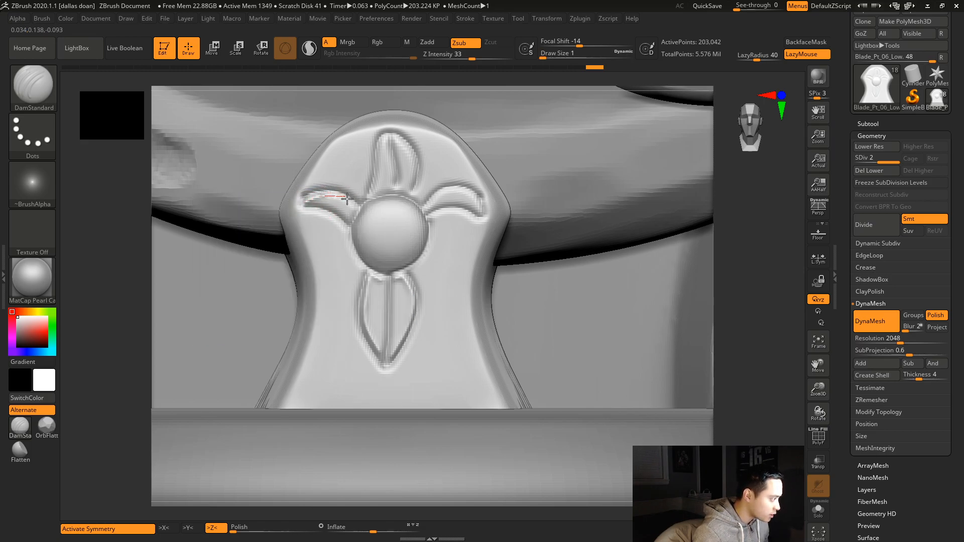
left_click_drag(368, 215, 368, 218)
left_click_drag(307, 203, 324, 201)
left_click_drag(364, 233, 366, 236)
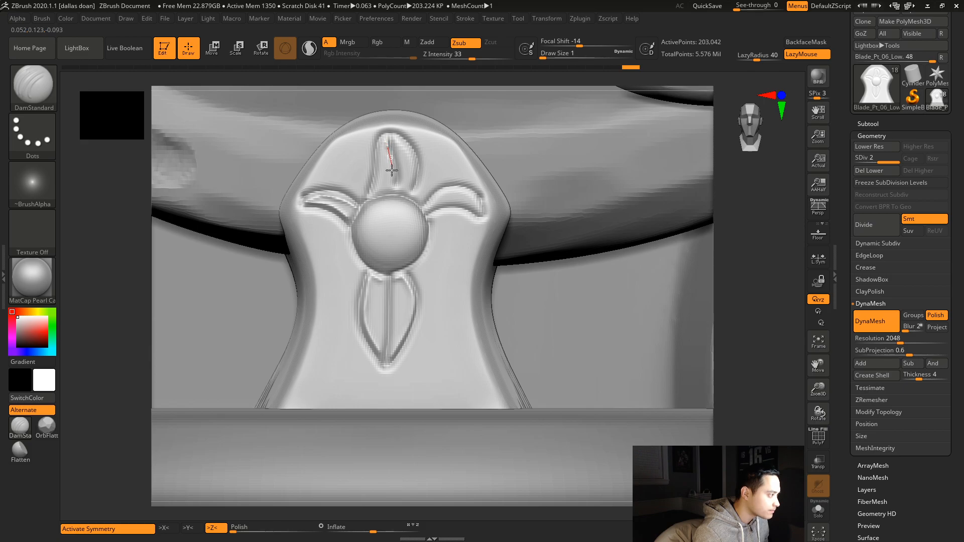
- Refine the centre line and both outlines of the petal above the bump with fine DamStandard strokes
left_click_drag(386, 206, 386, 207)
left_click_drag(385, 138, 381, 146)
left_click_drag(368, 207, 369, 208)
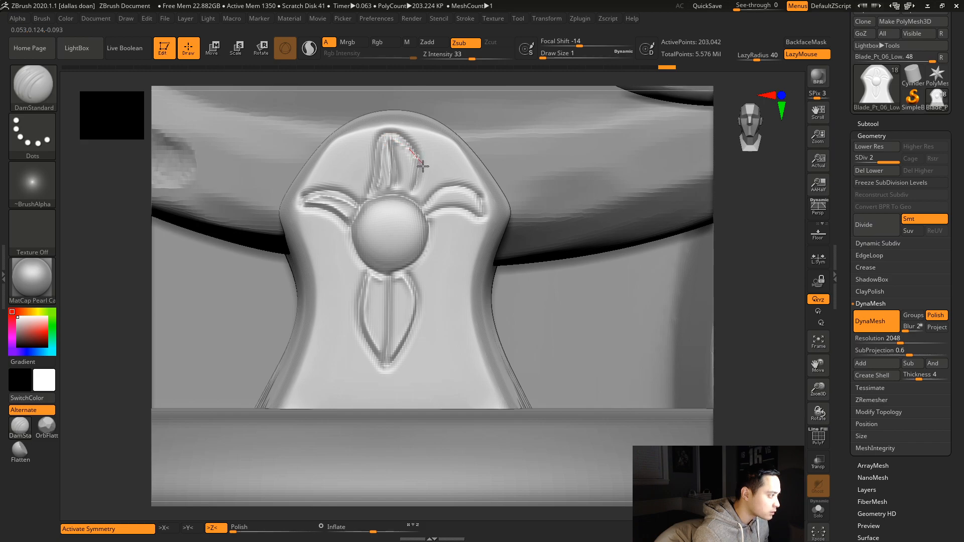
left_click_drag(405, 200, 430, 202)
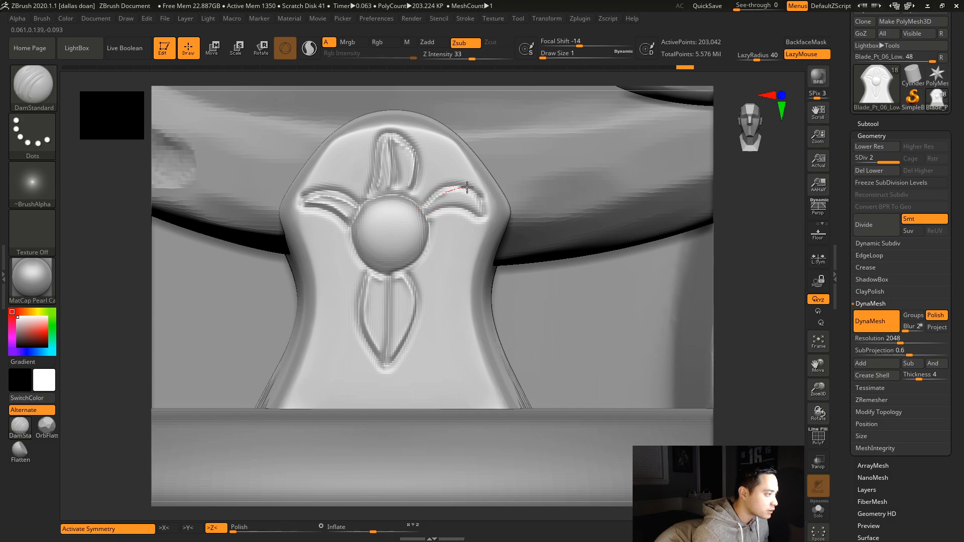
- Carve fine lines inside the petal right of the bump and check the keystone's decoration from further away
left_click_drag(487, 201, 484, 208)
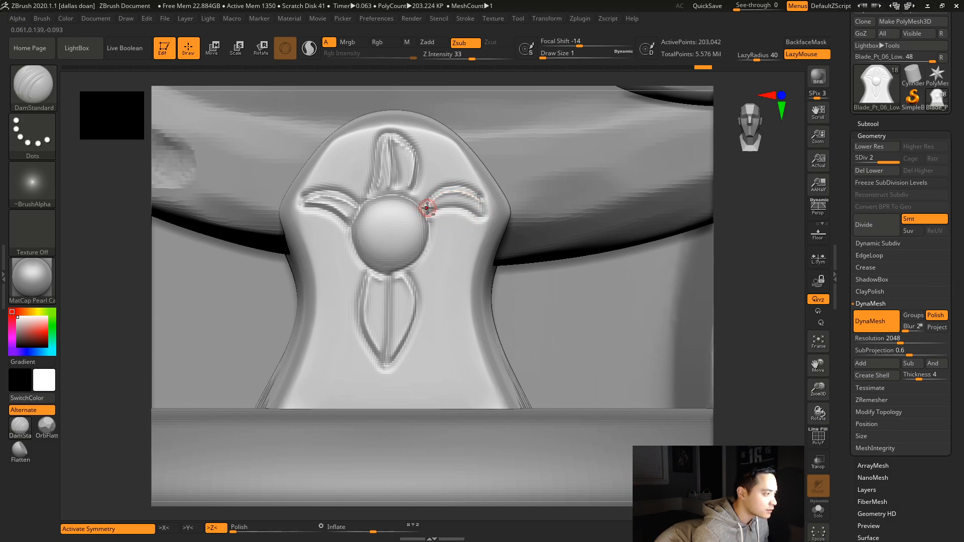
mouse_move(491, 220)
left_mouse_down()
mouse_move(491, 206)
mouse_move(483, 231)
left_mouse_up()
left_click_drag(752, 247, 401, 281, "alt")
mouse_move(676, 273)
left_mouse_down("alt")
mouse_move(593, 280)
mouse_move(728, 368)
left_mouse_up("alt")
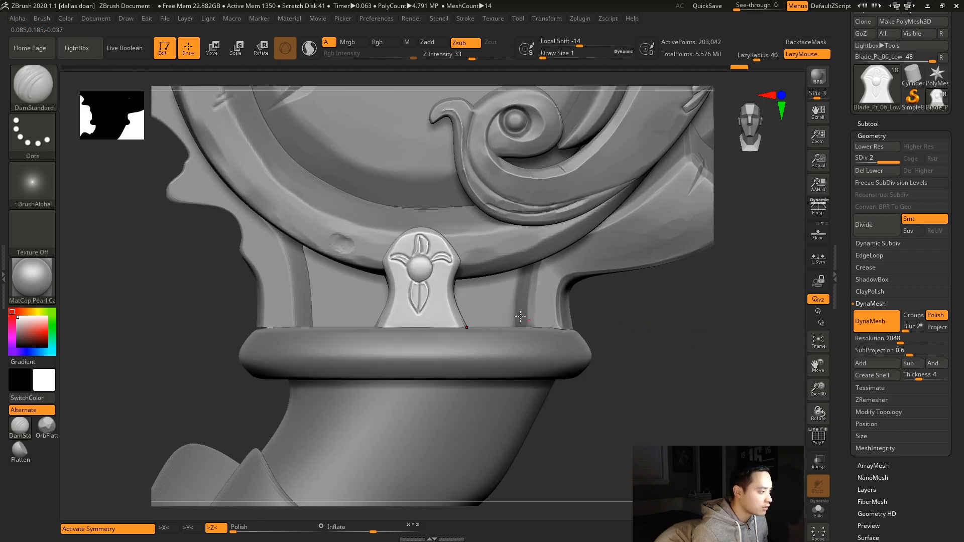
left_click_drag(656, 309, 781, 387, "alt")
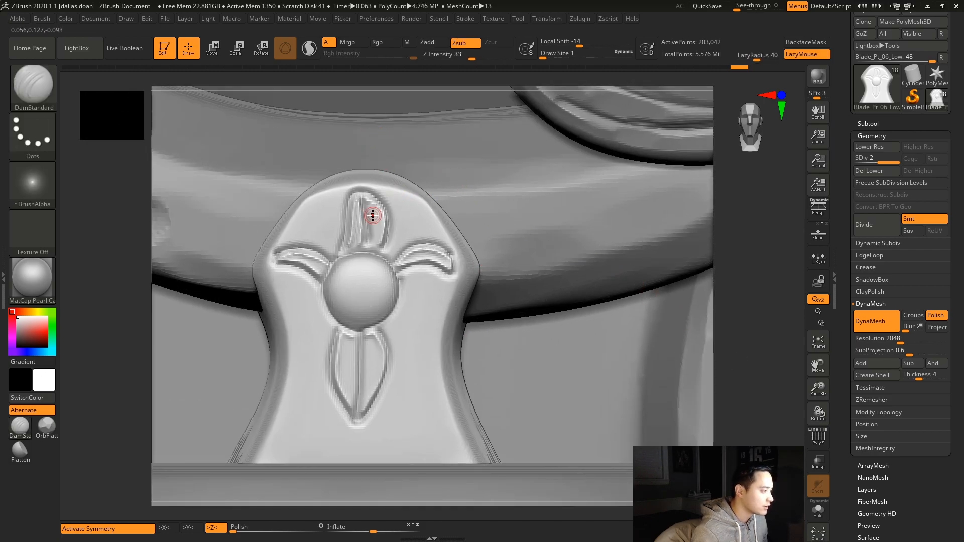
- Undo the recent strokes back to before the petal above the bump was carved
key("ctrl")
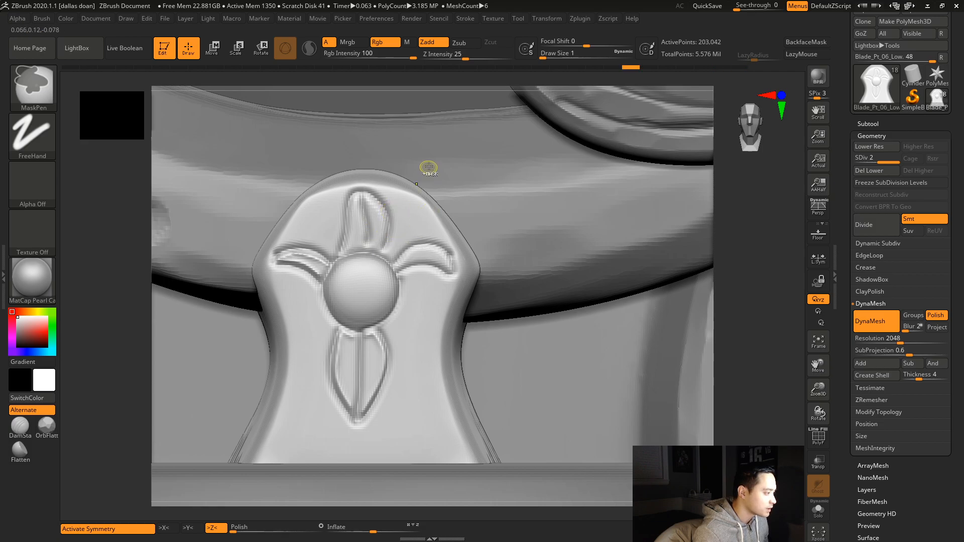
key("ctrl+z")
key("ctrl+z")
key("ctrl+z")
key("ctrl+z")
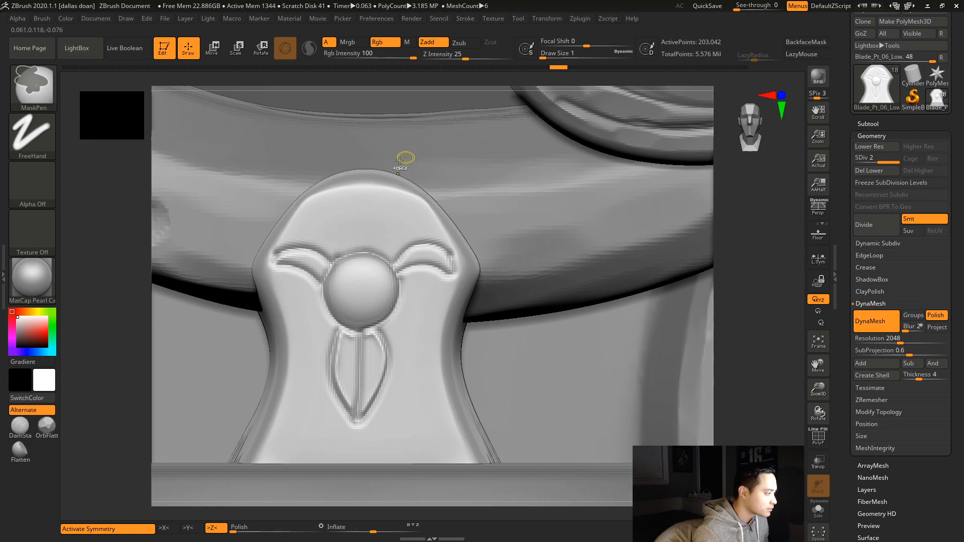
key("ctrl+z")
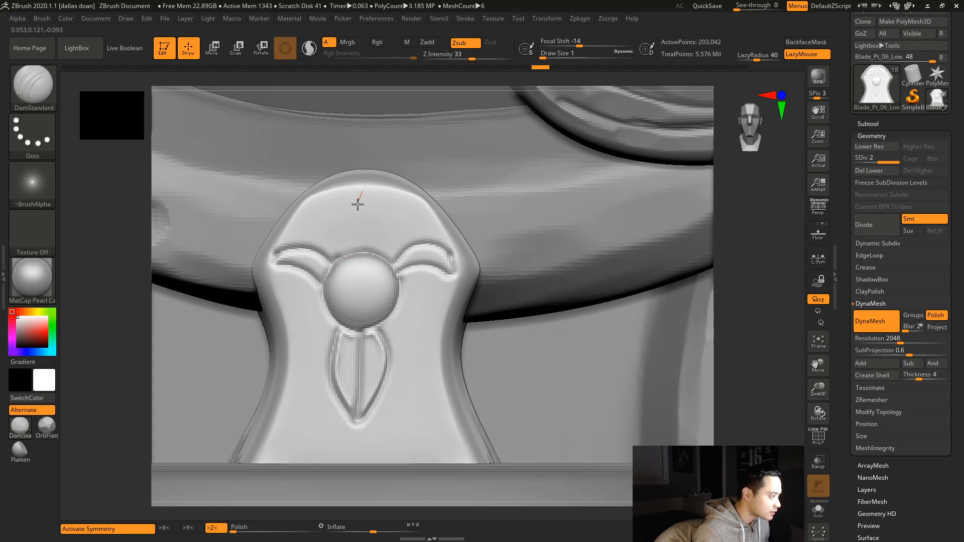
mouse_move(340, 244)
left_mouse_down()
mouse_move(344, 254)
mouse_move(365, 196)
left_mouse_up()
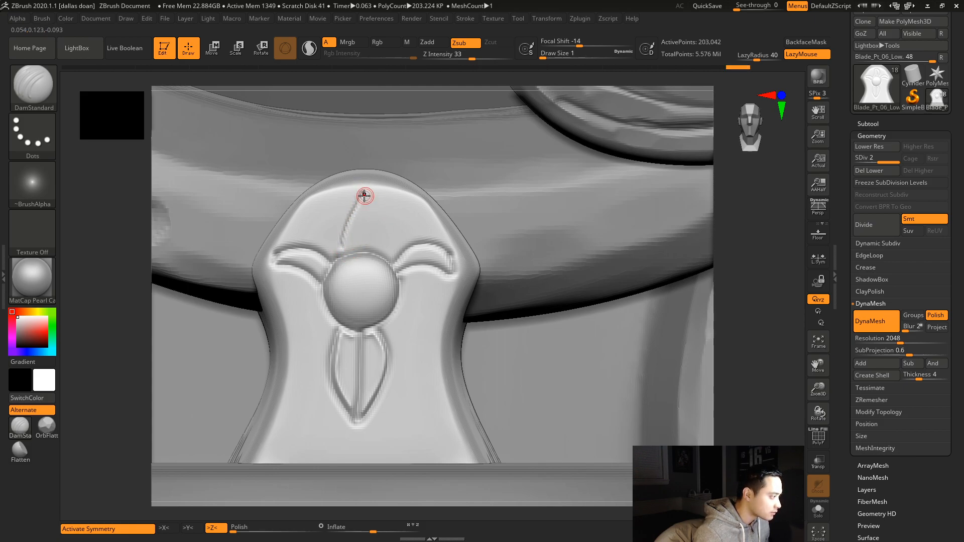
key("ctrl+z")
key("ctrl+z")
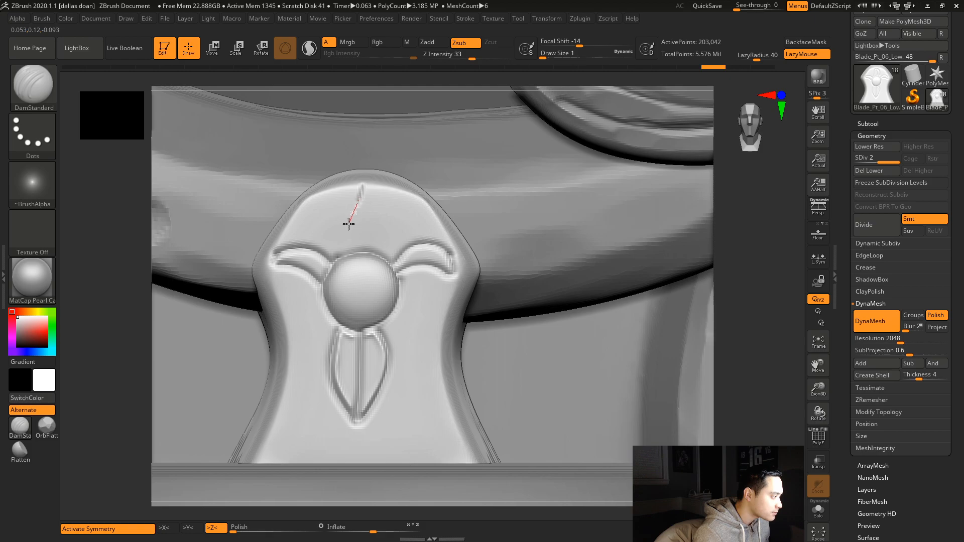
- Carve a narrow, pointed petal with a centre line above the bump and deepen both of its outlines
left_click_drag(340, 251, 342, 250)
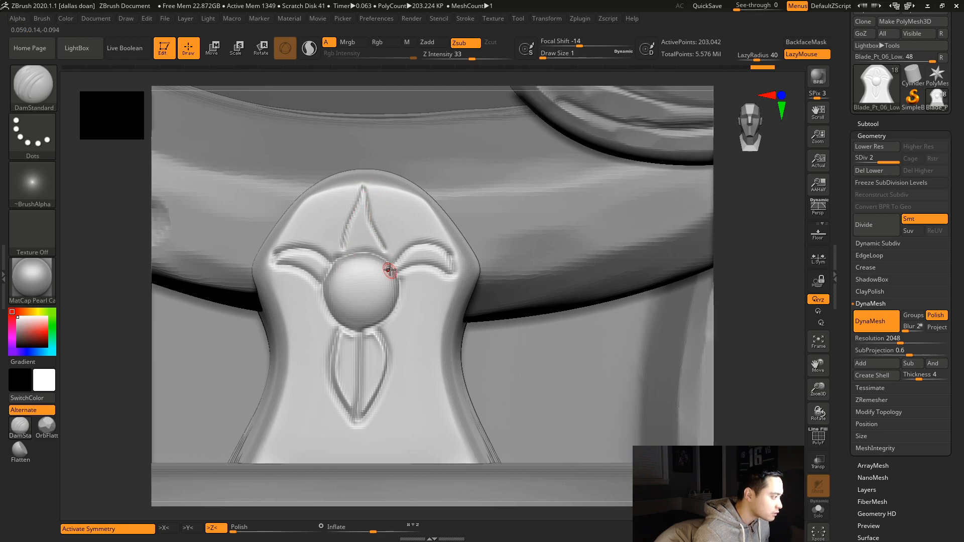
key("ctrl+z")
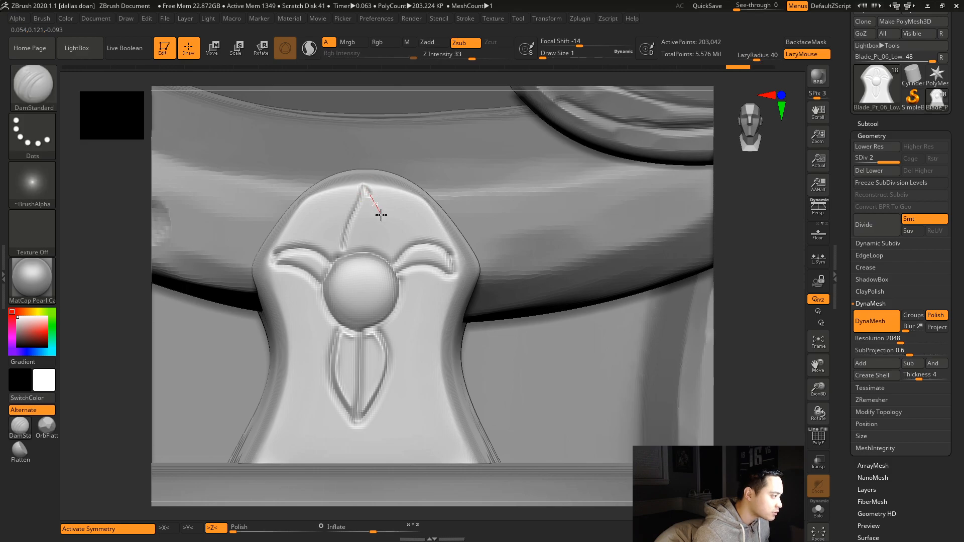
left_click_drag(371, 273, 372, 274)
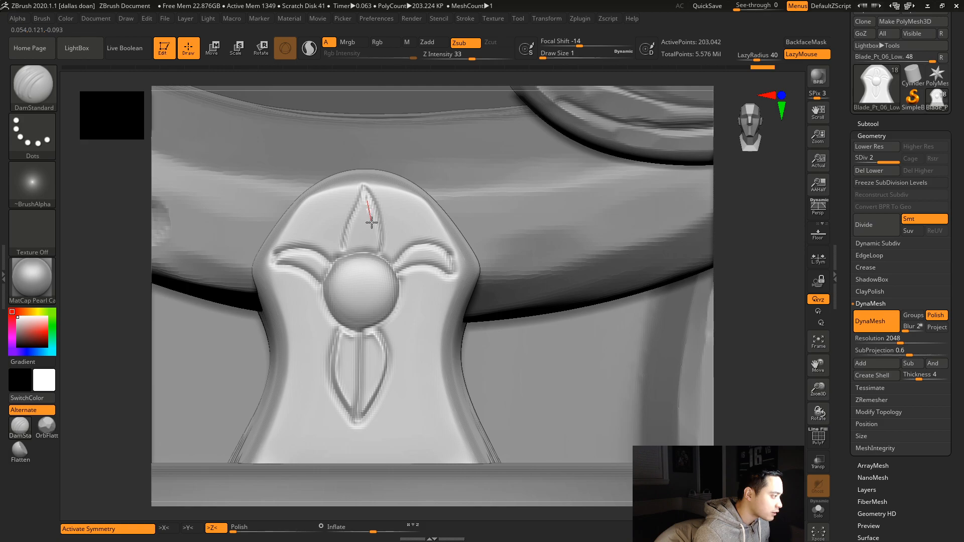
left_click_drag(362, 259, 358, 269)
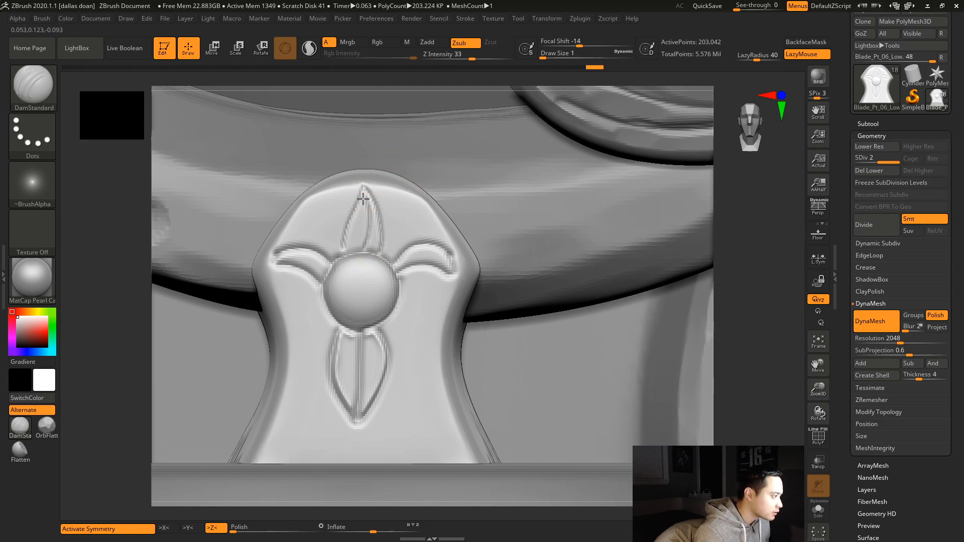
left_click_drag(342, 258, 343, 252)
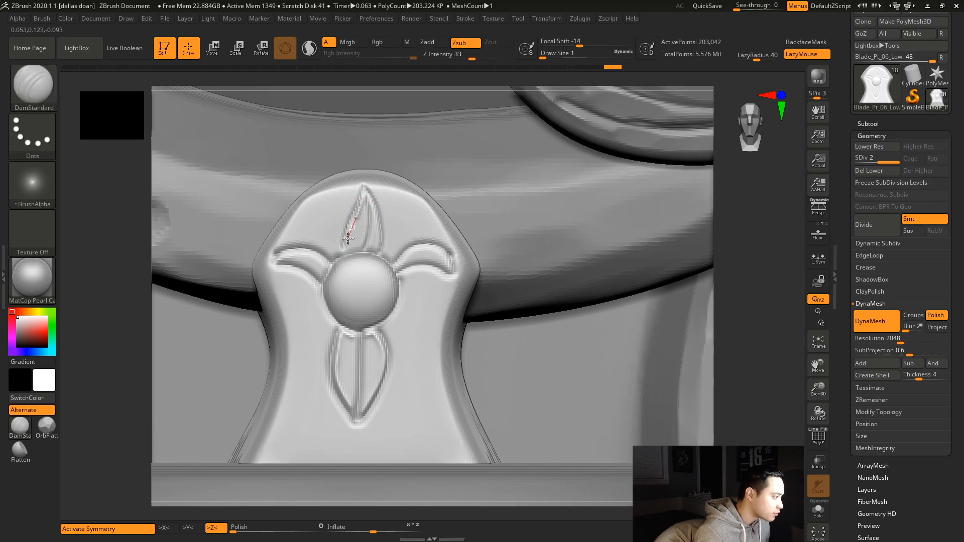
left_click_drag(347, 269, 346, 270)
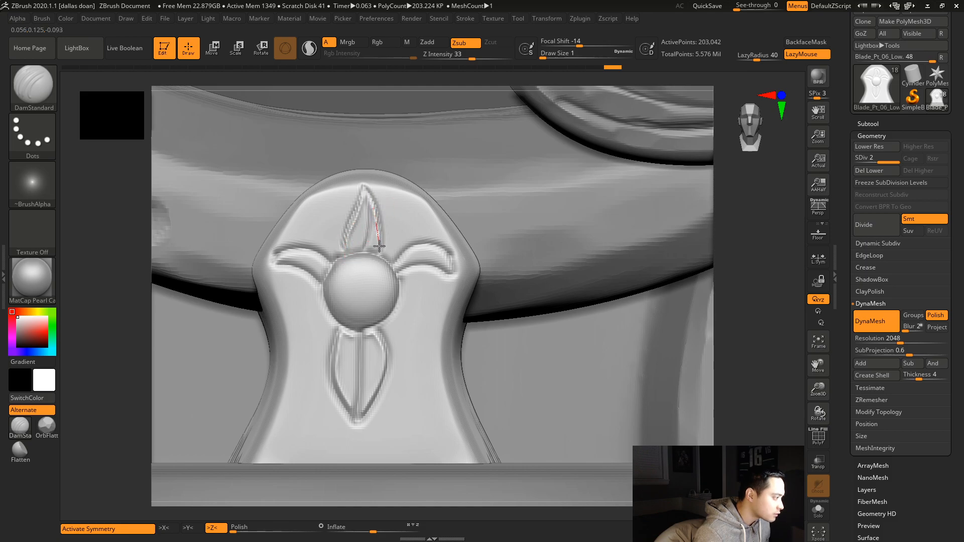
left_click_drag(378, 261, 377, 260)
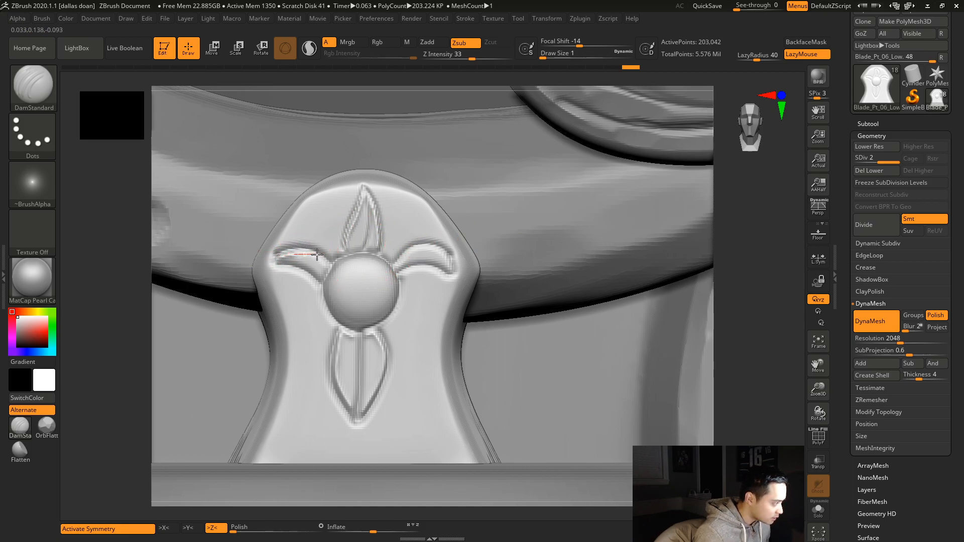
- Carve fine curved lines inside the drooping petals on both sides of the bump
mouse_move(342, 280)
left_mouse_down()
mouse_move(279, 259)
mouse_move(321, 267)
mouse_move(332, 289)
left_mouse_up()
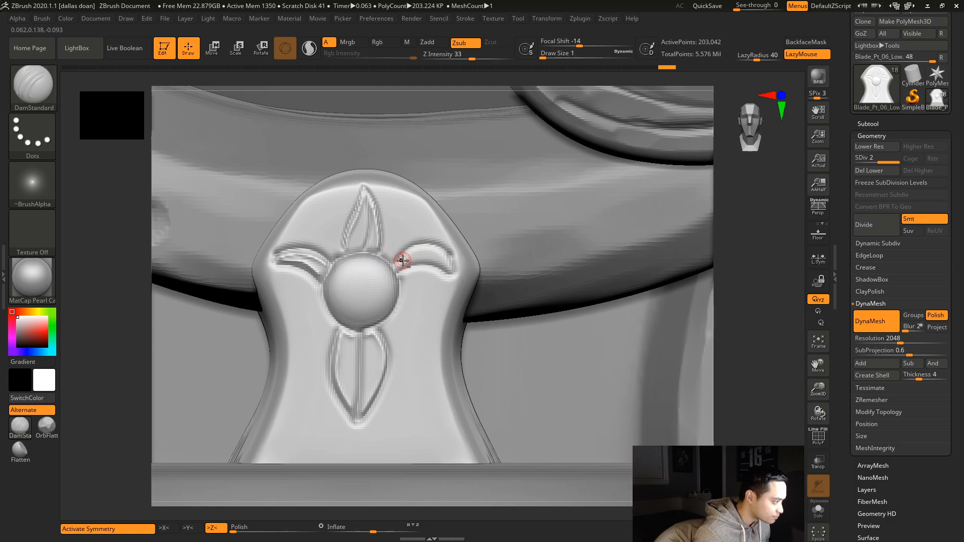
left_click_drag(396, 266, 401, 261)
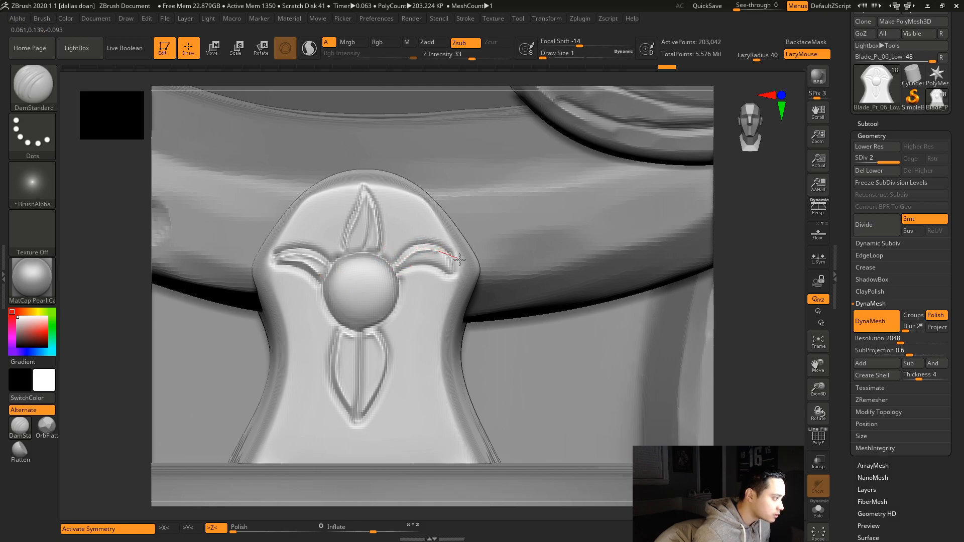
left_click_drag(464, 275, 461, 273)
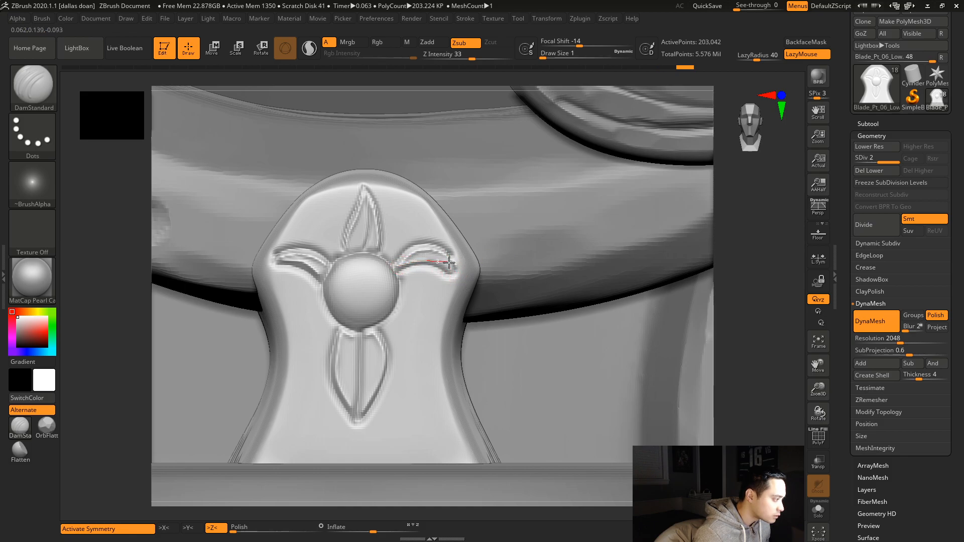
left_click_drag(468, 266, 468, 263)
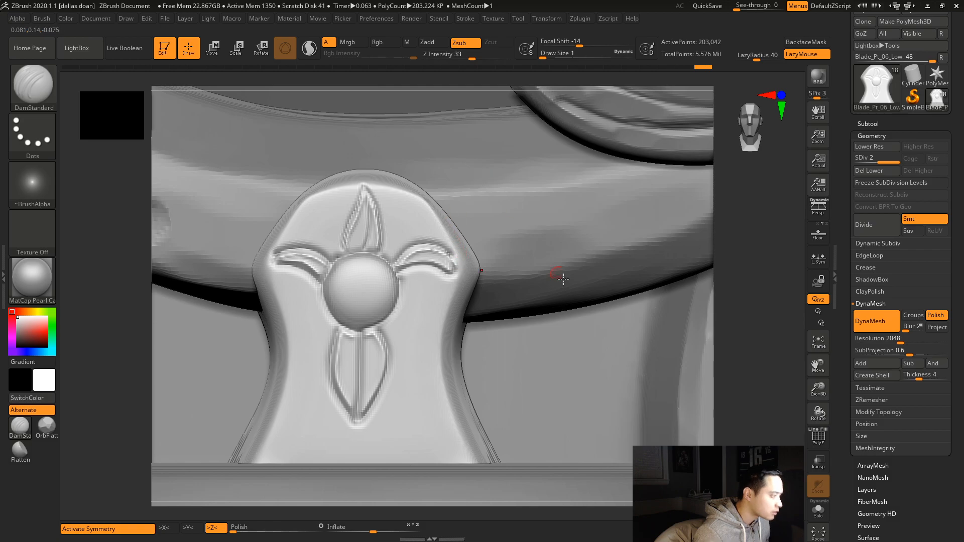
left_click_drag(761, 273, 605, 280, "alt")
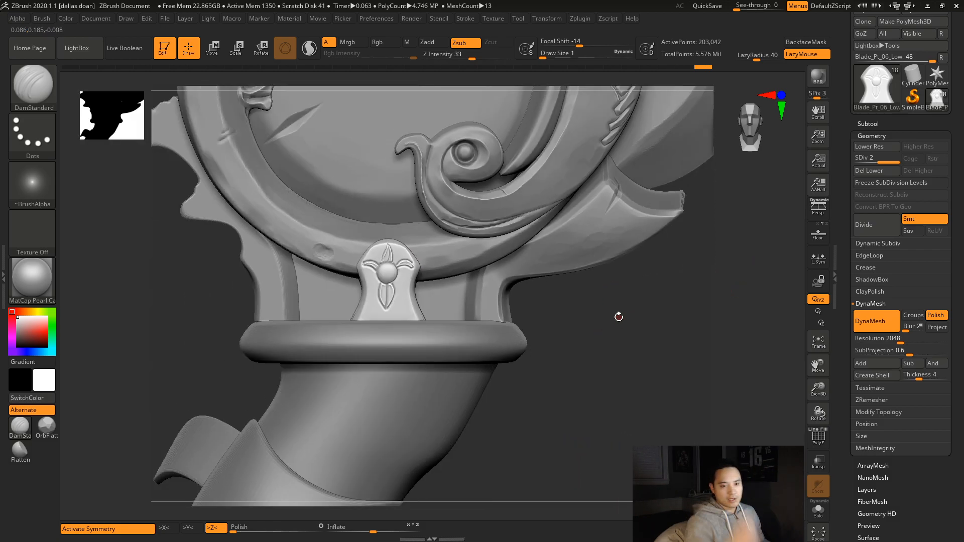
- Smooth away the drooping petals on both sides of the bump
left_click_drag(654, 314, 678, 309, "alt")
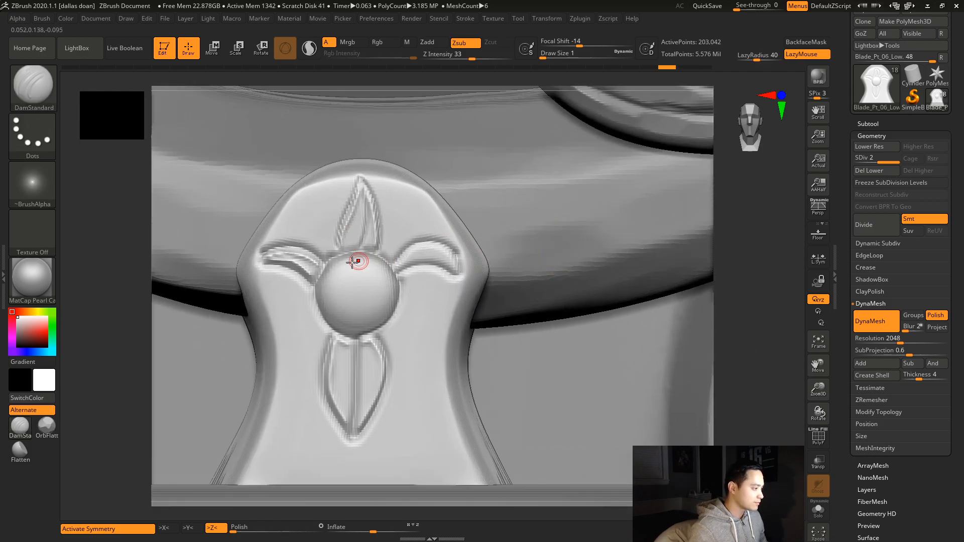
key("shift")
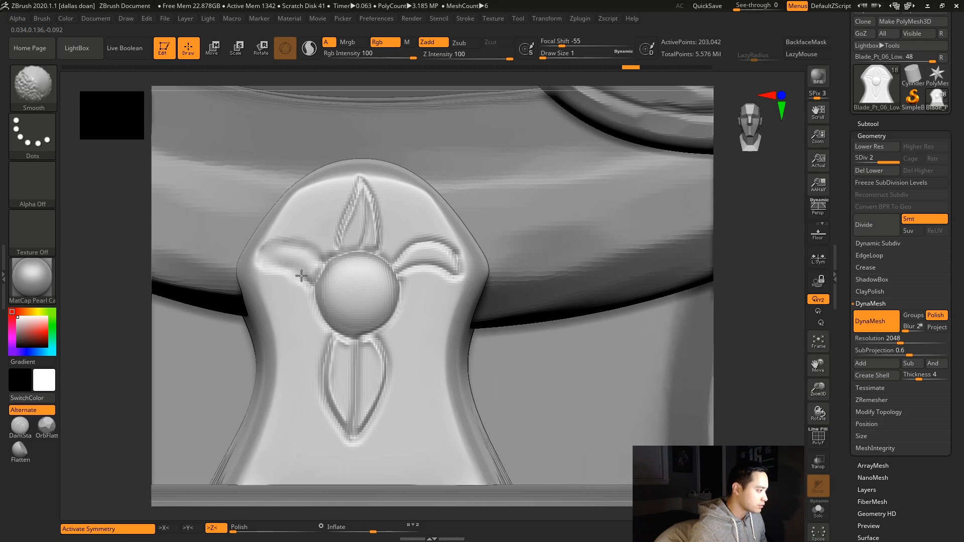
left_click_drag(312, 260, 310, 264, "shift")
left_click_drag(407, 261, 444, 273, "shift")
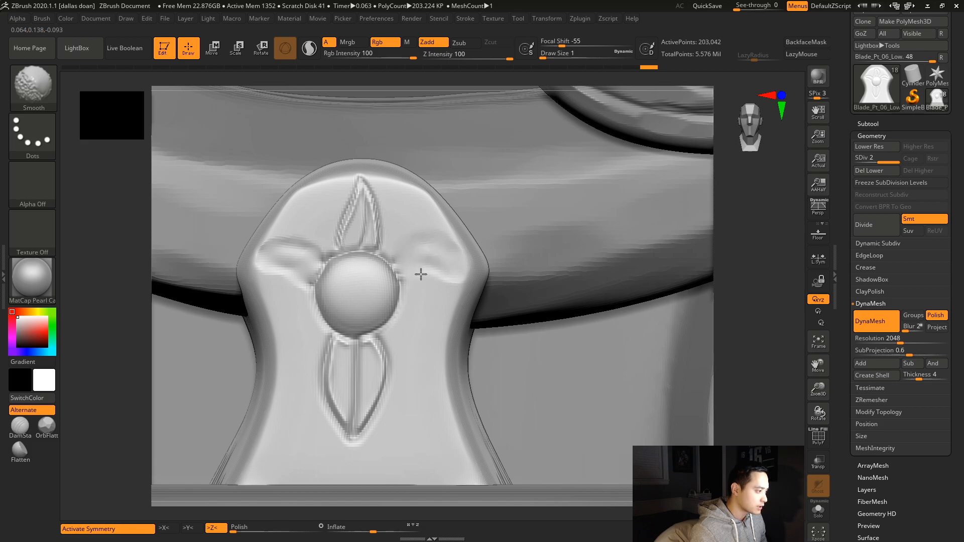
- Level the remains of both side petals using the Flatten brush with LazyMouse off plus smoothing, and return to DamStandard
left_click(21, 452)
left_click(21, 452)
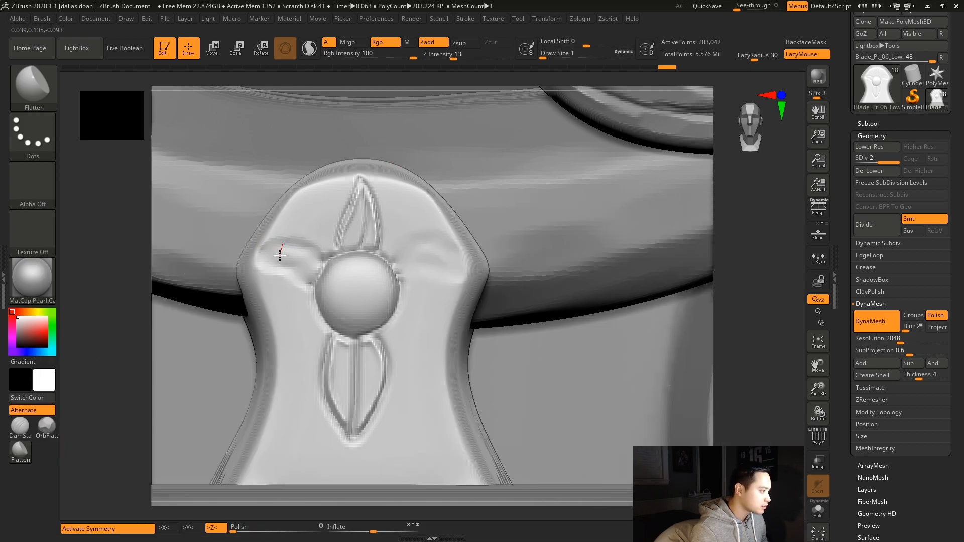
key("l")
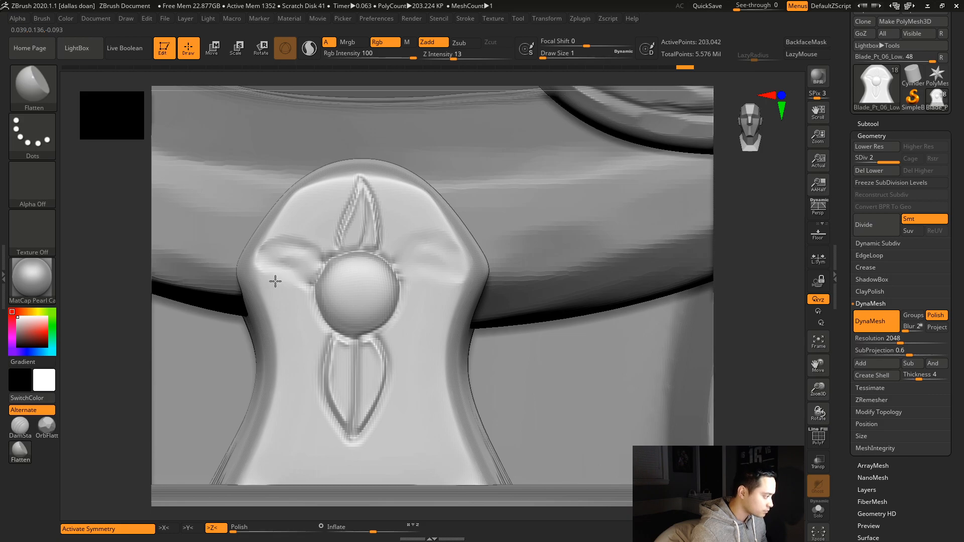
key("shift")
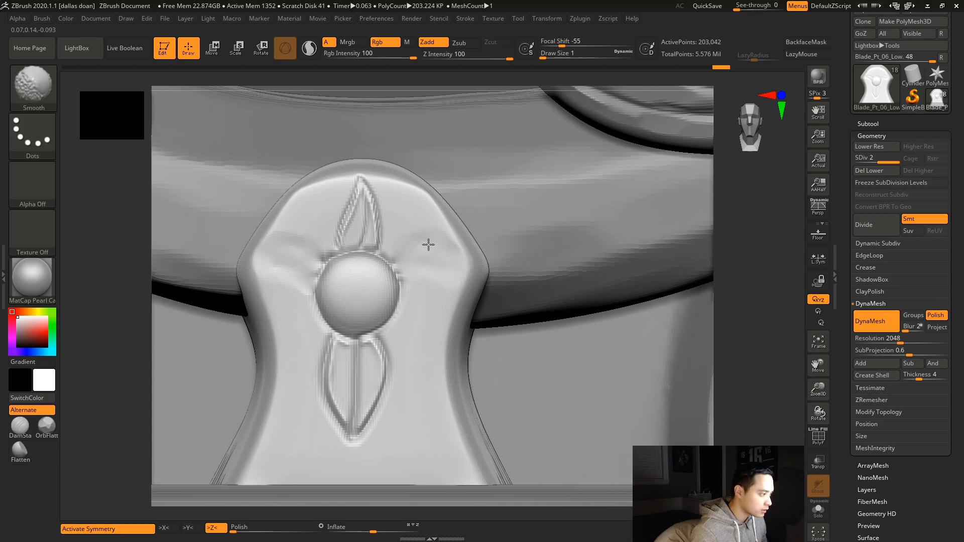
left_click(11, 430)
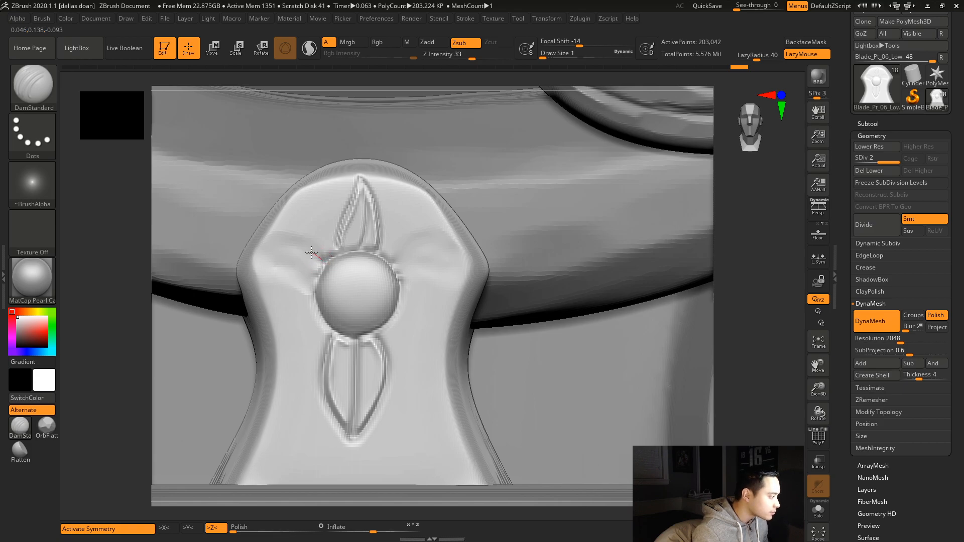
left_click_drag(278, 245, 254, 259)
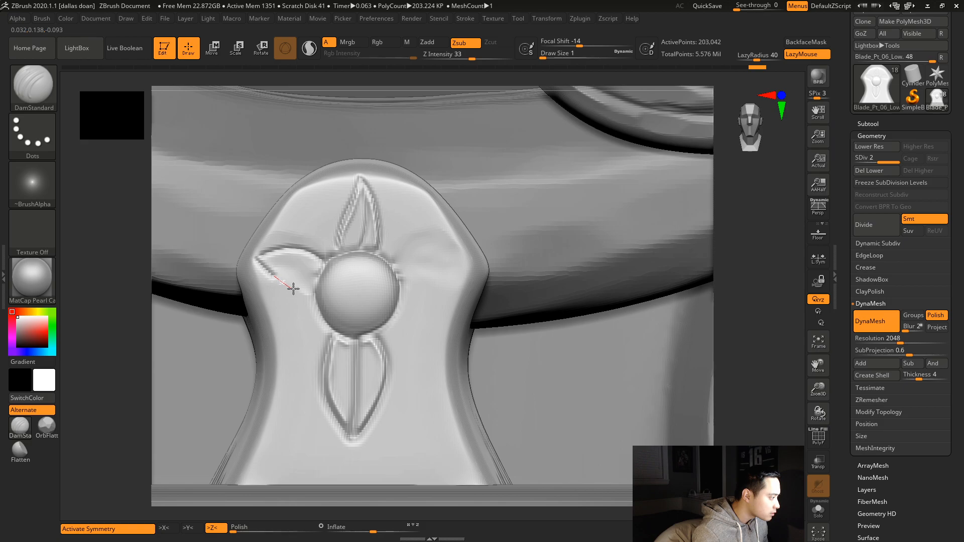
left_click_drag(326, 285, 328, 283)
key("ctrl+z")
key("ctrl+z")
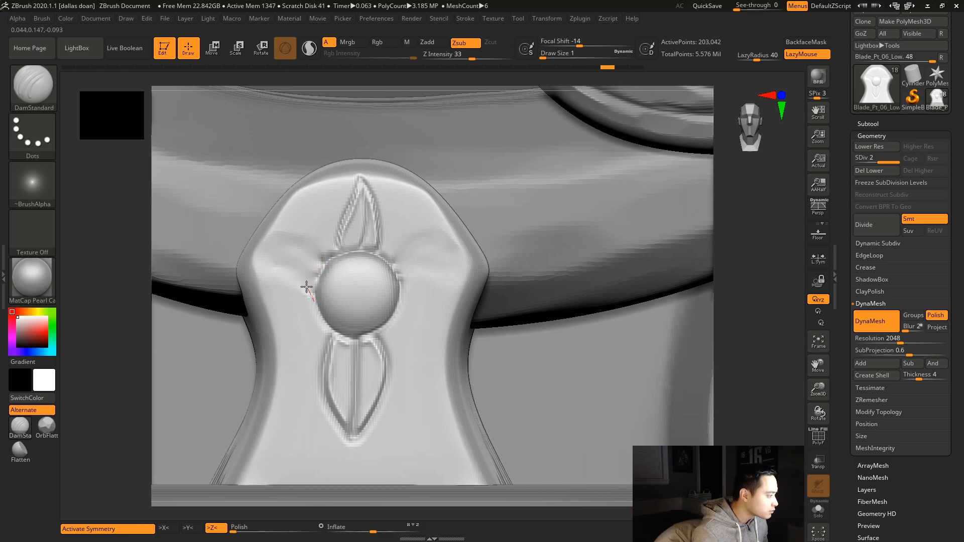
- Carve the outlines of a pointed, leaf-shaped petal on each side of the bump
mouse_move(289, 275)
left_mouse_down()
mouse_move(258, 269)
mouse_move(301, 254)
mouse_move(341, 271)
left_mouse_up()
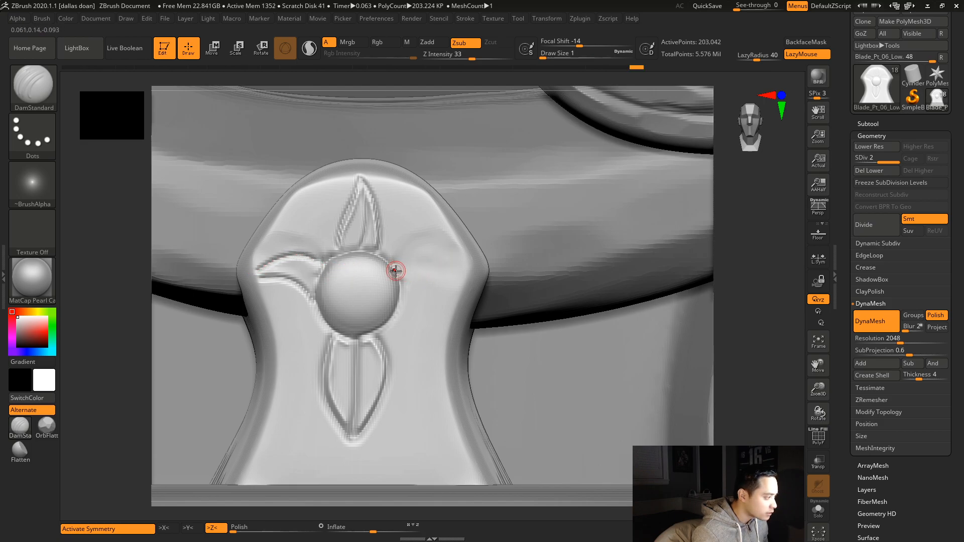
left_click_drag(396, 260, 392, 266)
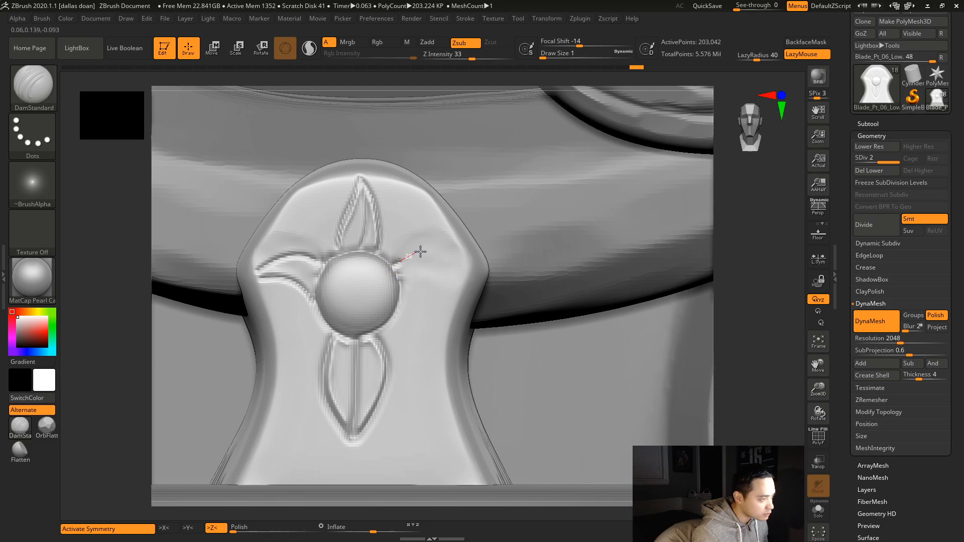
left_click_drag(467, 271, 477, 279)
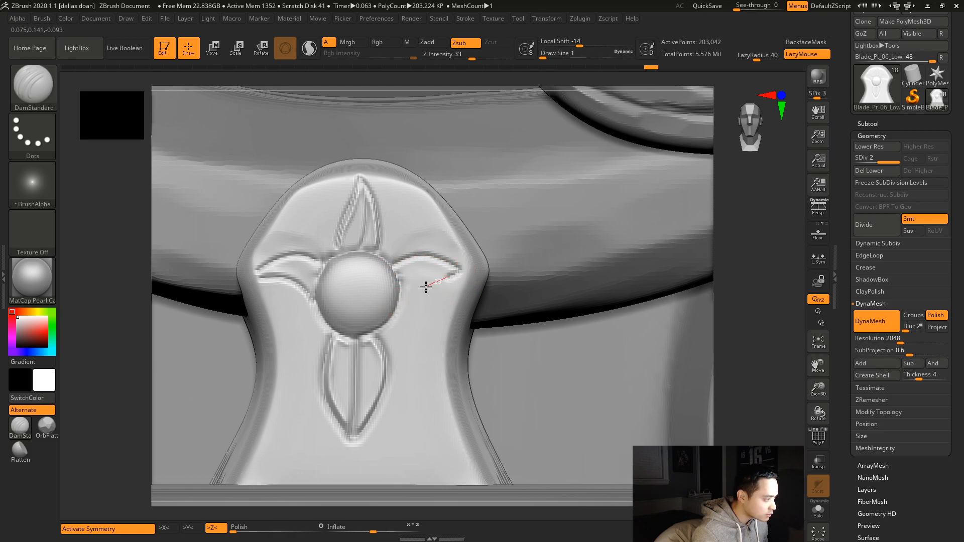
left_click_drag(385, 291, 386, 290)
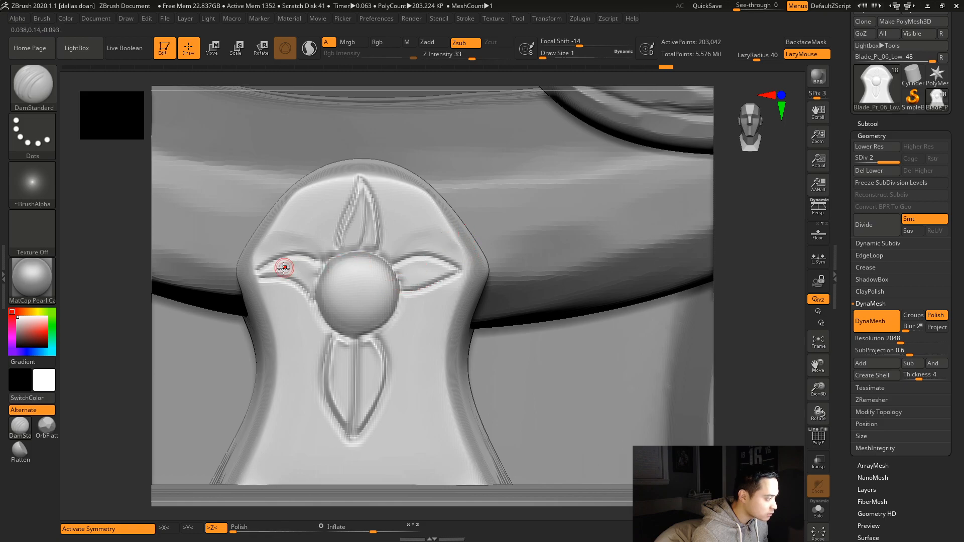
- Carve a centre line inside each of the two side petals and check the finished four-petal motif
mouse_move(261, 275)
left_mouse_down()
mouse_move(293, 280)
mouse_move(259, 274)
left_mouse_up()
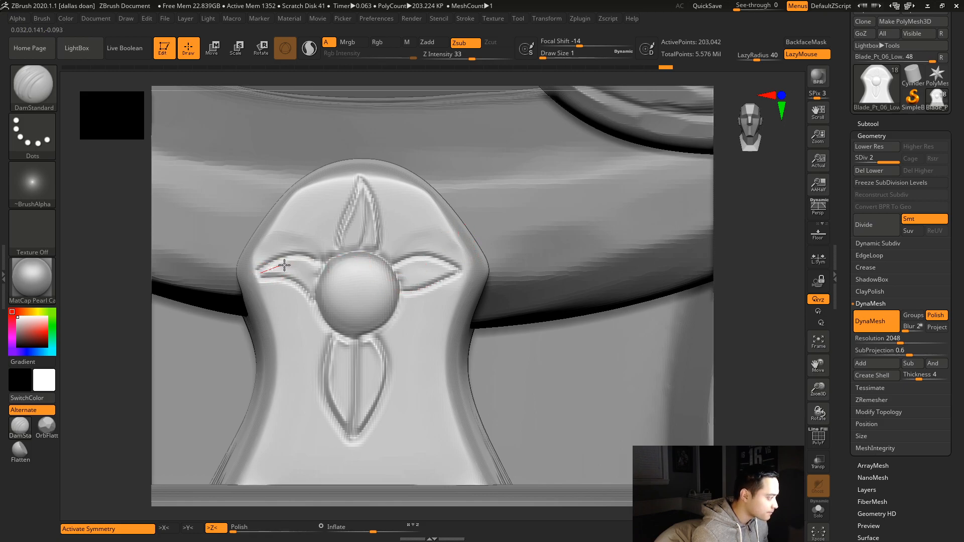
mouse_move(317, 272)
left_mouse_down()
mouse_move(403, 280)
mouse_move(475, 266)
left_mouse_up()
left_click_drag(746, 281, 544, 319, "alt")
left_click_drag(609, 317, 699, 360, "alt")
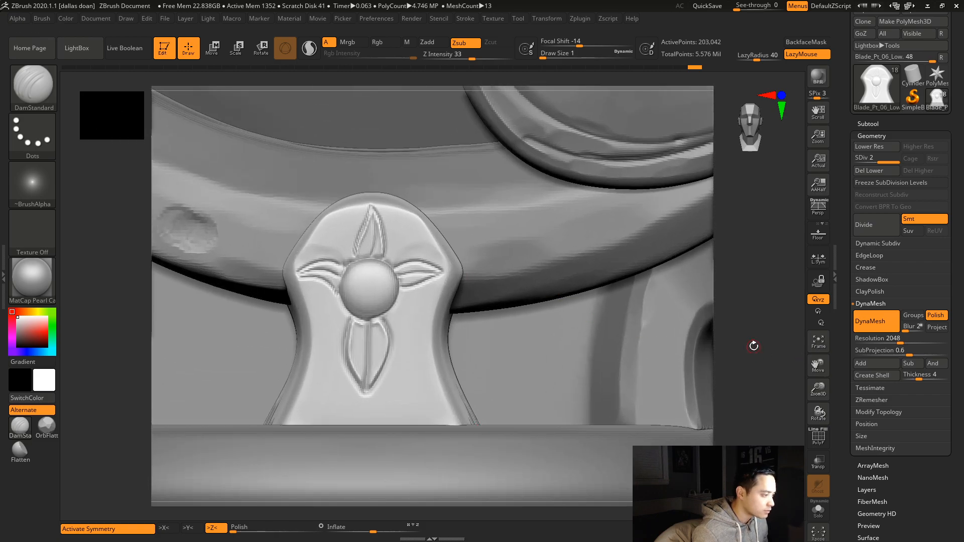
- Recarve the outlines of both side petals with DamStandard and check the motif against the whole dagger
left_click_drag(754, 344, 441, 301, "alt")
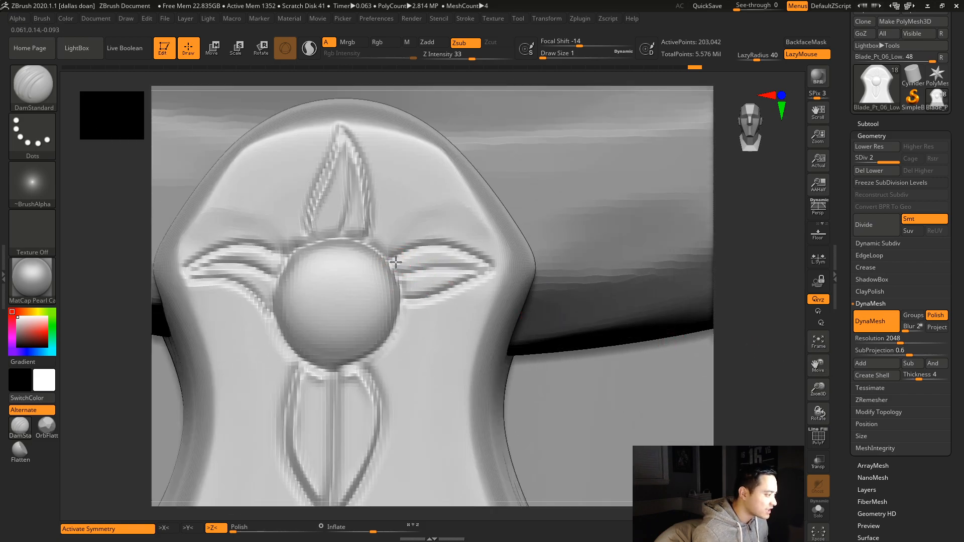
left_click_drag(422, 253, 483, 268)
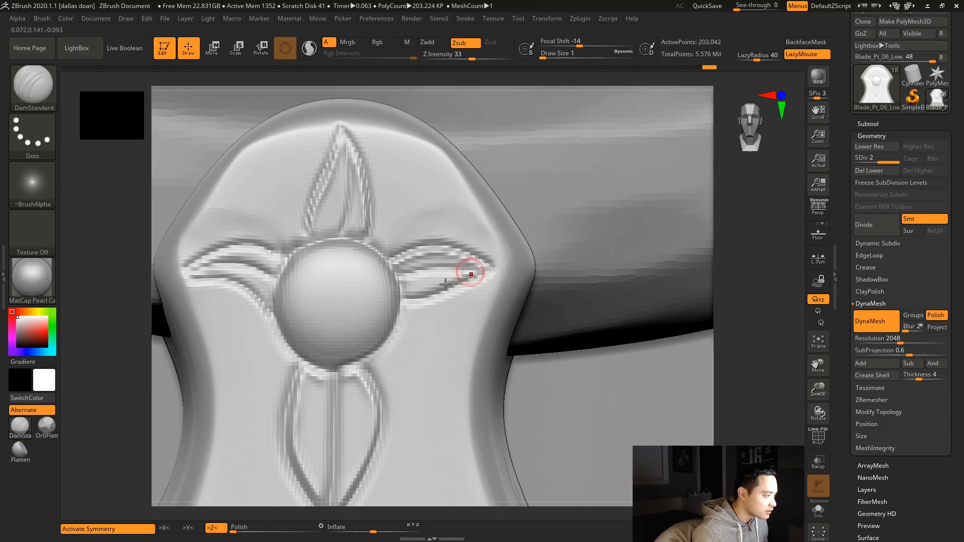
left_click_drag(415, 292, 491, 266)
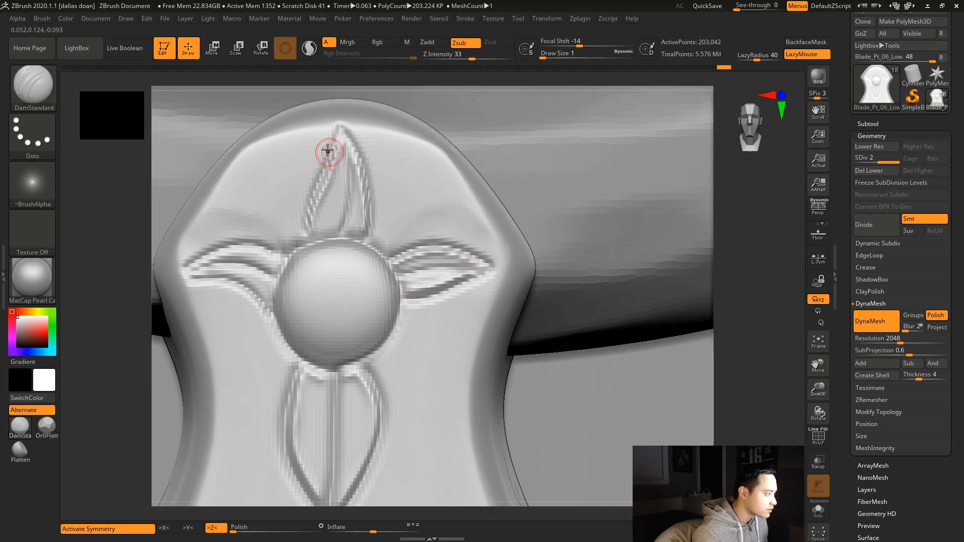
left_click_drag(251, 248, 201, 253)
key("ctrl+z")
mouse_move(282, 262)
left_mouse_down()
mouse_move(245, 250)
mouse_move(194, 267)
left_mouse_up()
mouse_move(273, 303)
left_mouse_down()
mouse_move(226, 269)
mouse_move(211, 280)
left_mouse_up()
mouse_move(739, 310)
left_mouse_down("alt")
mouse_move(568, 324)
mouse_move(555, 376)
mouse_move(653, 367)
mouse_move(598, 375)
mouse_move(570, 336)
left_mouse_up("alt")
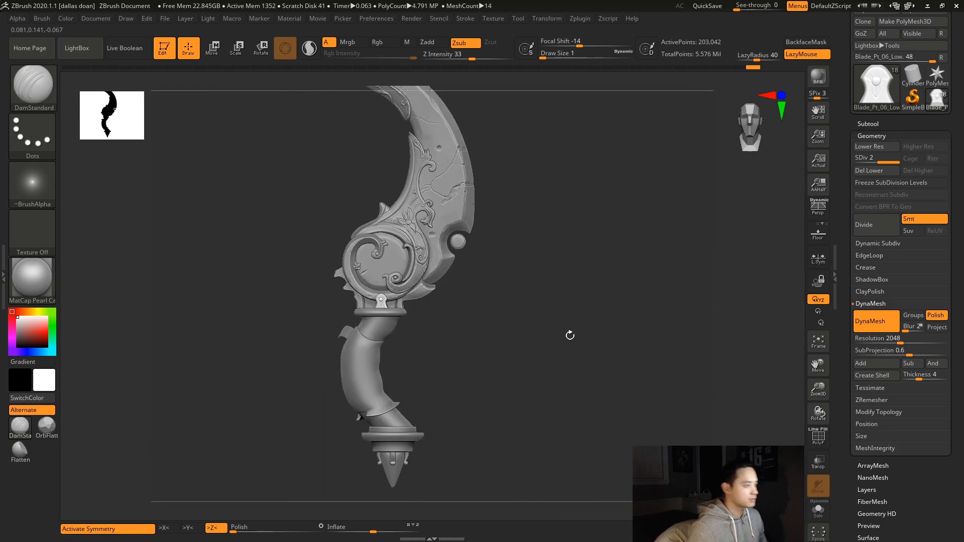
left_click_drag(463, 258, 629, 374, "alt")
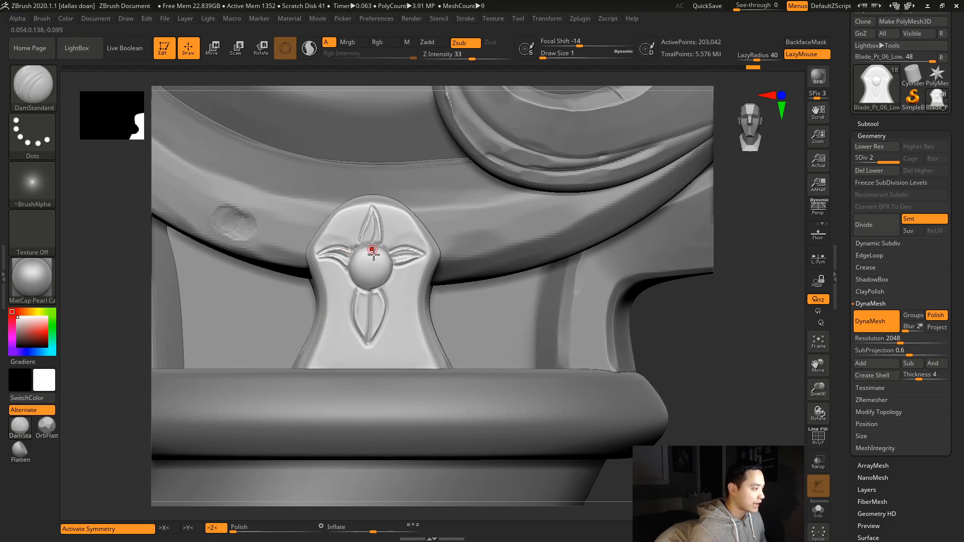
left_click_drag(778, 318, 578, 322, "alt")
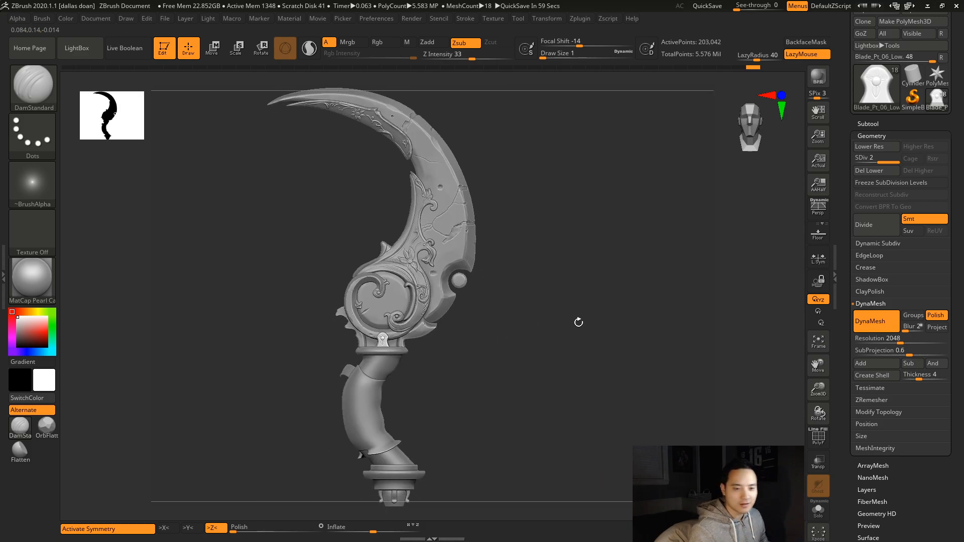
left_click_drag(591, 324, 673, 404, "alt")
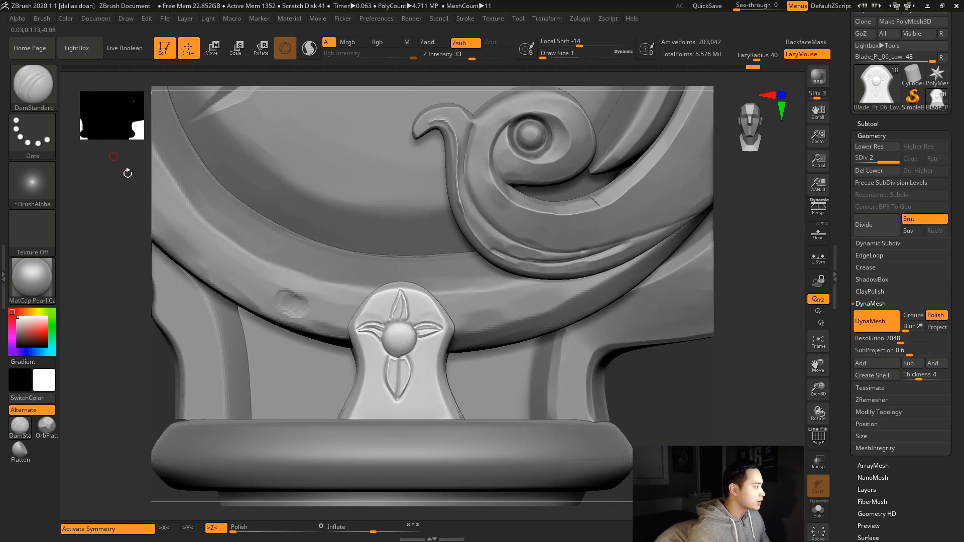
- Chip flat facets into the round bump using the OrbFlatten_Edge brush at draw size 3
left_click(47, 426)
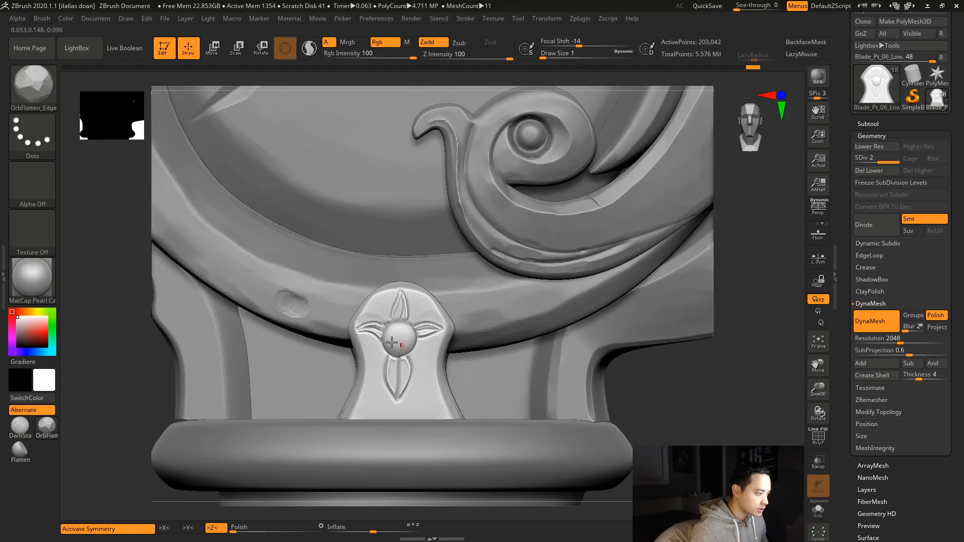
key("space")
left_click_drag(396, 330, 400, 330)
left_click_drag(683, 393, 696, 417, "alt")
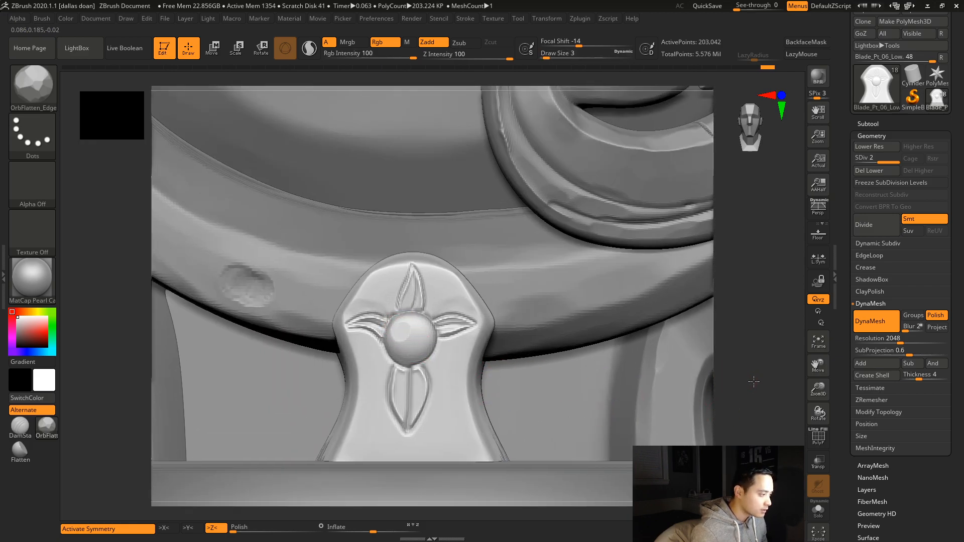
left_click_drag(752, 382, 761, 405, "alt")
key("ctrl+z")
mouse_move(394, 350)
left_mouse_down()
mouse_move(424, 370)
mouse_move(395, 361)
mouse_move(408, 372)
left_mouse_up()
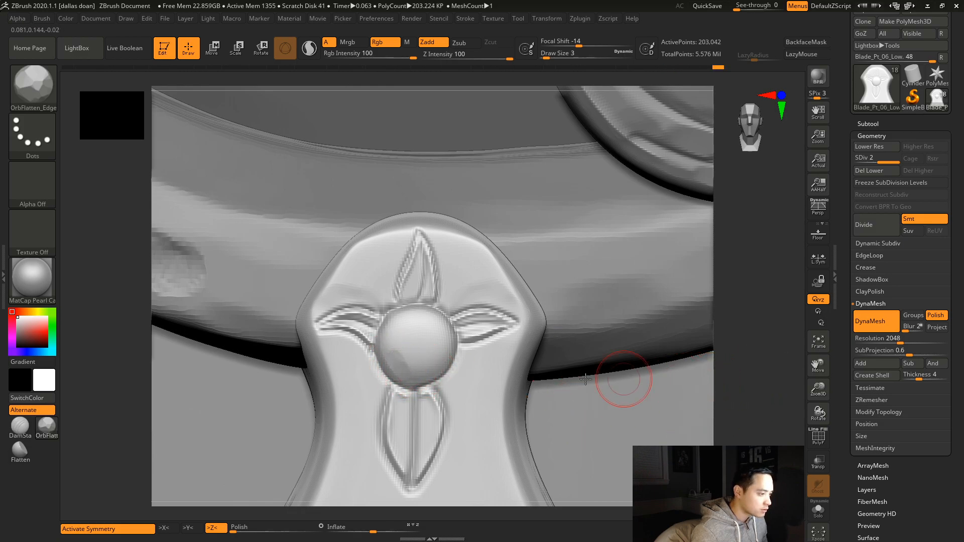
left_click_drag(437, 327, 435, 356)
- Bevel the upper left edge of the keystone's front face with the TrimDynamic brush
left_click_drag(744, 323, 647, 337, "alt")
left_click_drag(639, 376, 768, 408, "alt")
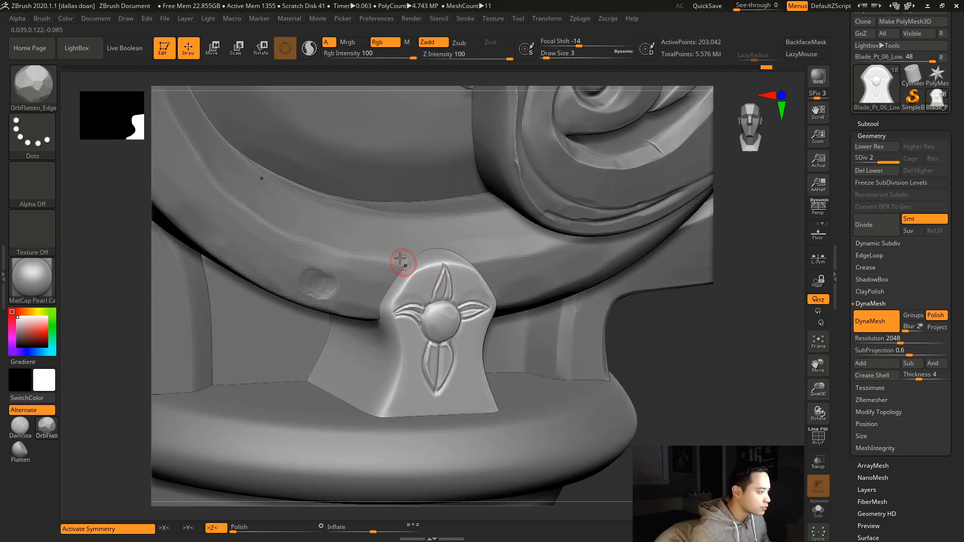
key("b")
key("t")
key("d")
left_click_drag(673, 318, 711, 359, "alt")
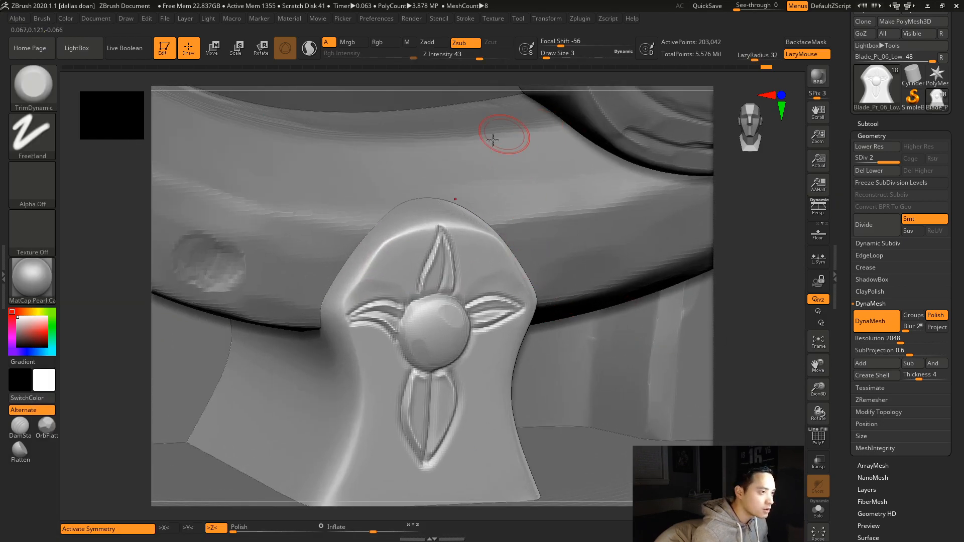
left_click_drag(347, 300, 356, 282)
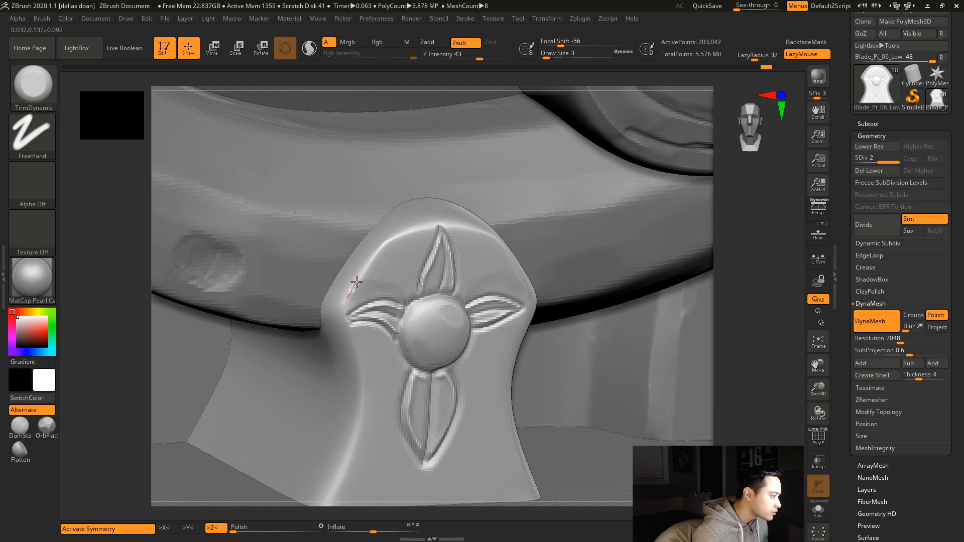
left_click_drag(386, 243, 411, 232)
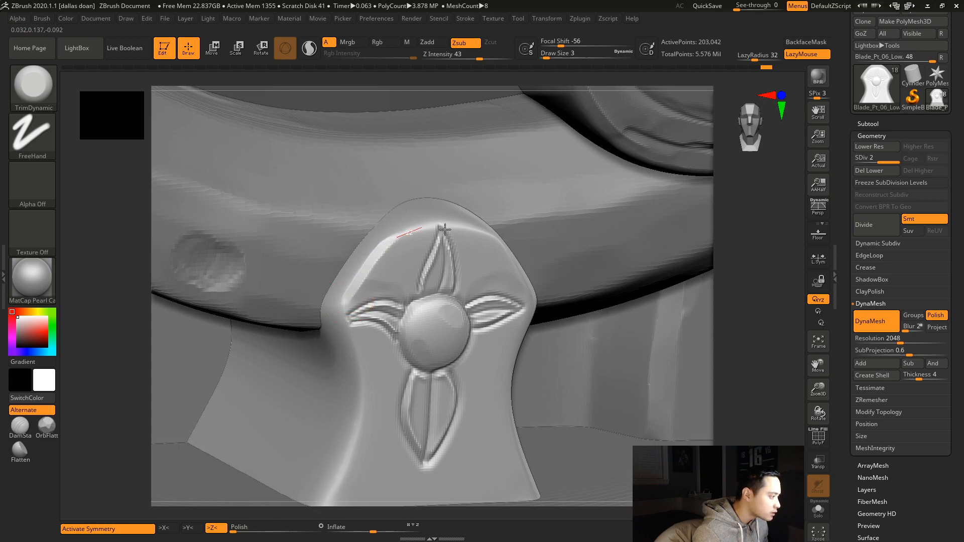
left_click_drag(794, 330, 803, 257, "alt")
mouse_move(357, 232)
left_mouse_down()
mouse_move(355, 224)
mouse_move(354, 263)
mouse_move(345, 257)
mouse_move(361, 271)
left_mouse_up()
left_click_drag(373, 313, 374, 317)
- Bevel the keystone's front edge across the top and down the right side to the base
left_click_drag(751, 300, 721, 285)
mouse_move(397, 169)
left_mouse_down()
mouse_move(387, 169)
mouse_move(422, 153)
mouse_move(454, 154)
left_mouse_up()
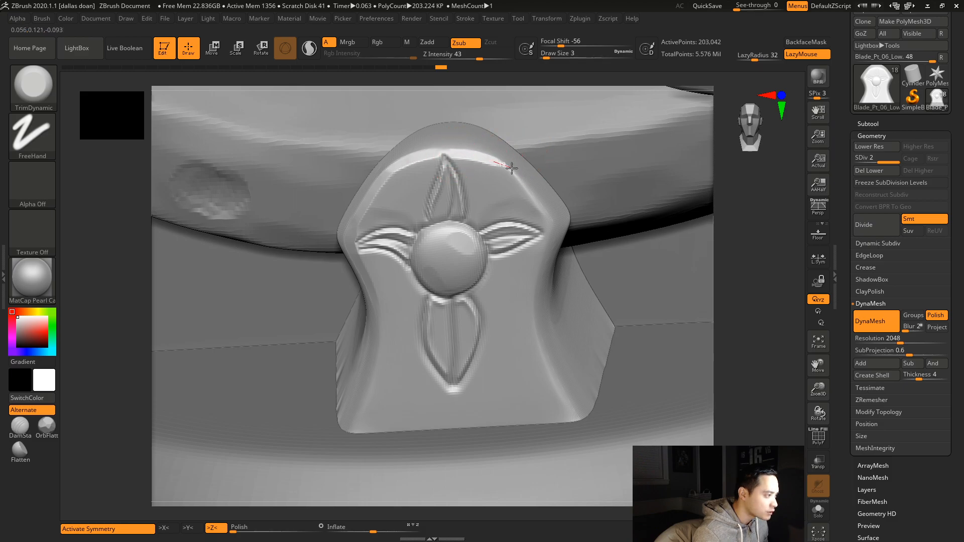
left_click_drag(537, 202, 554, 223)
left_click_drag(745, 263, 734, 247)
left_click_drag(549, 223, 549, 225)
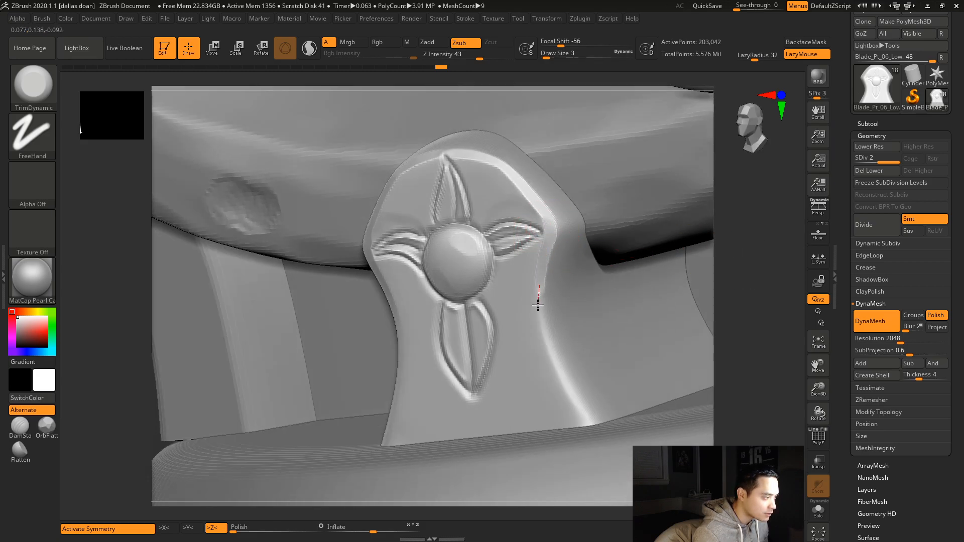
left_click_drag(550, 361, 550, 364)
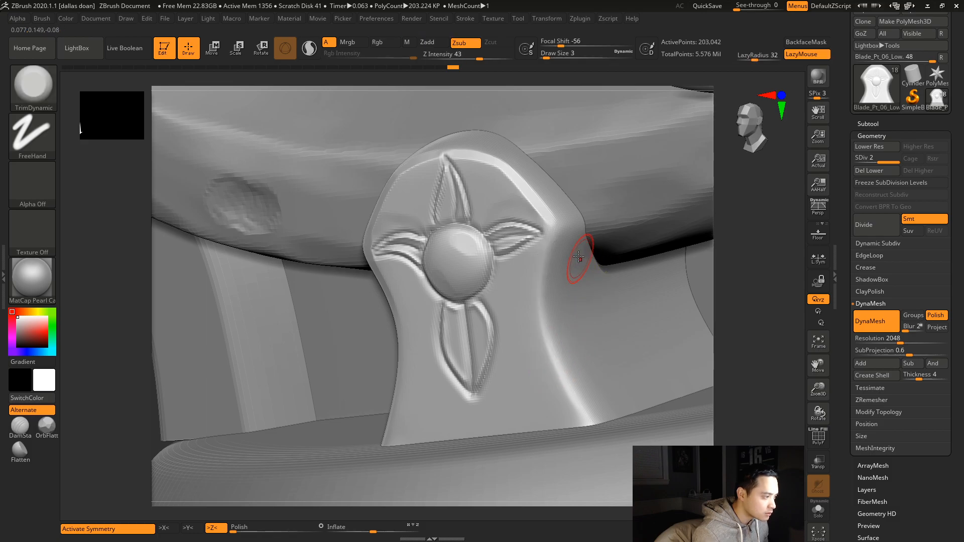
left_click_drag(551, 224, 554, 238)
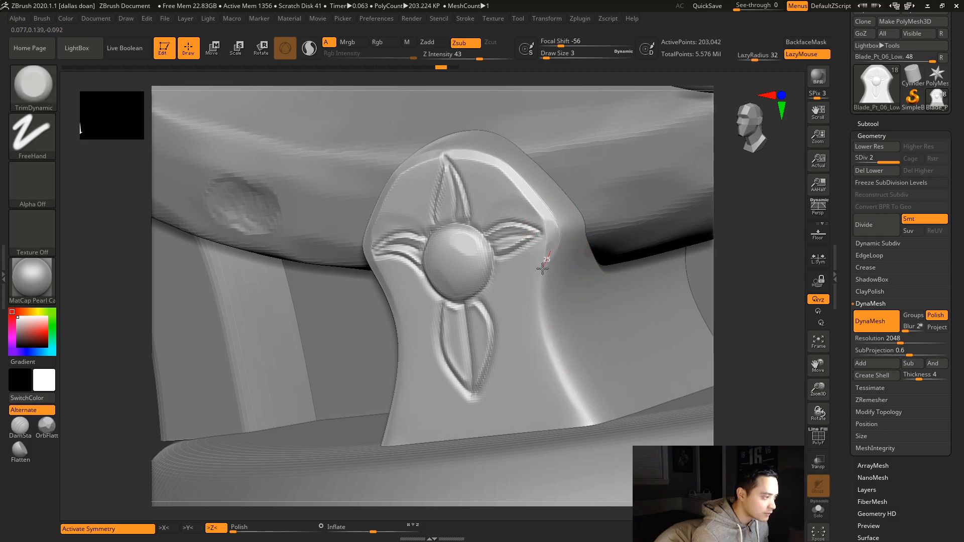
left_click_drag(548, 341, 558, 371)
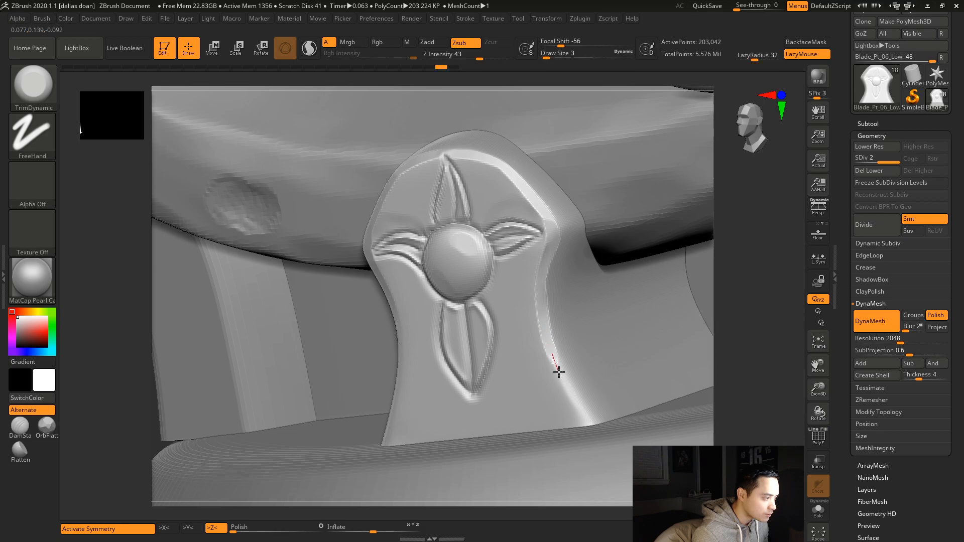
left_click_drag(581, 414, 594, 431)
- Bevel the keystone's lower left front edge down to the base and trim the top of its right flank
mouse_move(762, 335)
left_mouse_down()
mouse_move(749, 333)
mouse_move(763, 329)
left_mouse_up()
left_click_drag(389, 287, 395, 316)
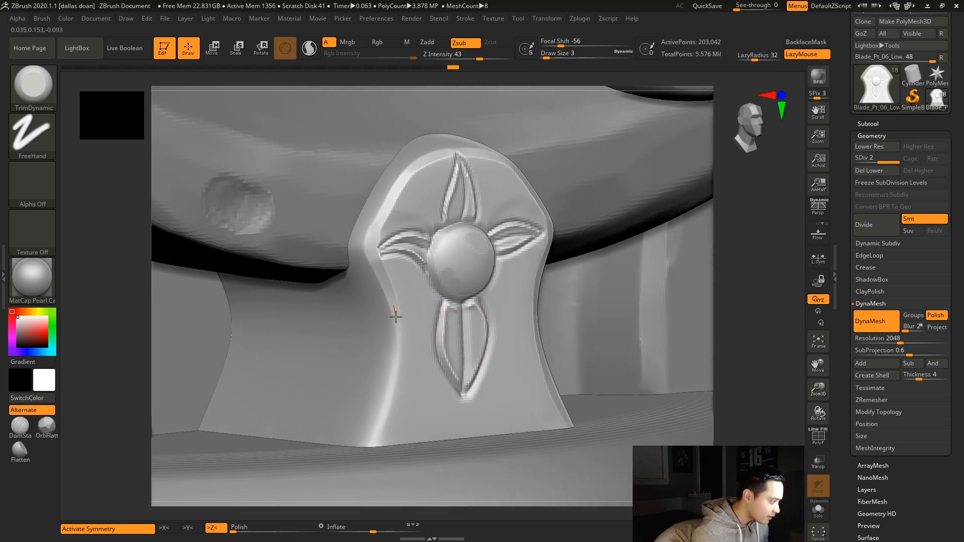
left_click_drag(384, 431, 376, 448)
left_click_drag(760, 302, 648, 308, "alt")
left_click_drag(717, 335, 659, 369)
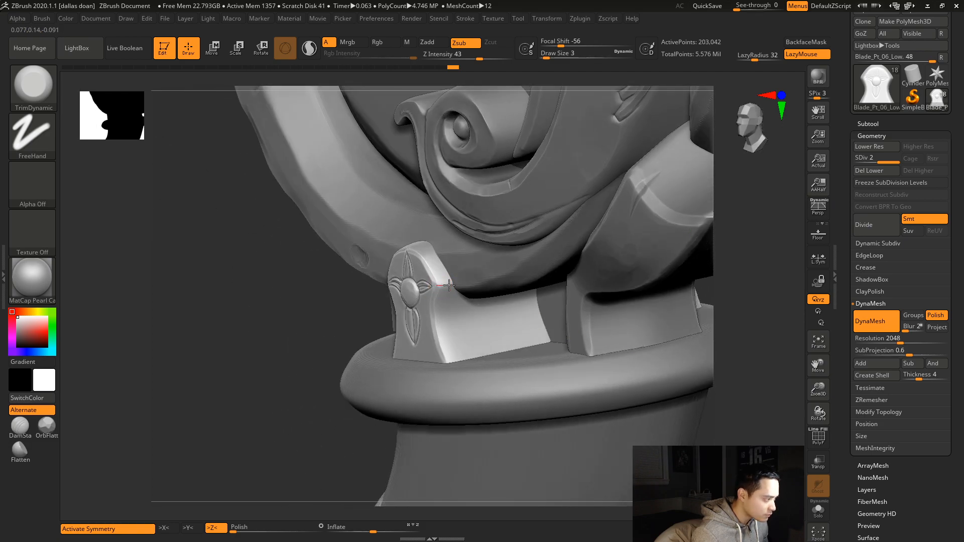
left_click_drag(460, 285, 480, 285)
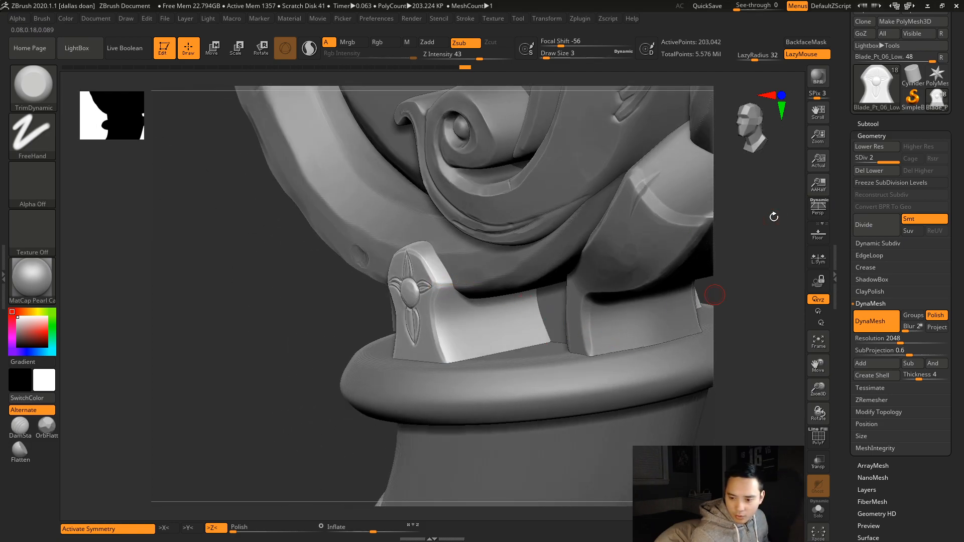
left_click_drag(780, 240, 676, 371)
left_click_drag(755, 353, 678, 351, "alt")
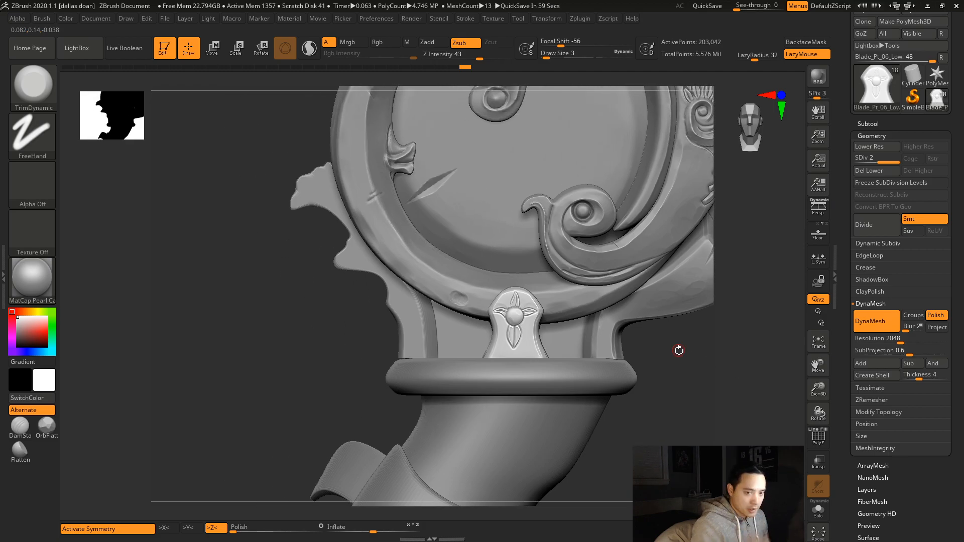
- Add subtle flattened planes to the keystone's front face around the petals with LazyMouse off, finishing with OrbFlatten_Edge
mouse_move(689, 358)
left_mouse_down()
mouse_move(674, 366)
mouse_move(697, 378)
mouse_move(639, 343)
left_mouse_up()
mouse_move(646, 377)
left_mouse_down()
mouse_move(653, 357)
mouse_move(626, 390)
mouse_move(507, 352)
mouse_move(593, 364)
mouse_move(556, 345)
left_mouse_up()
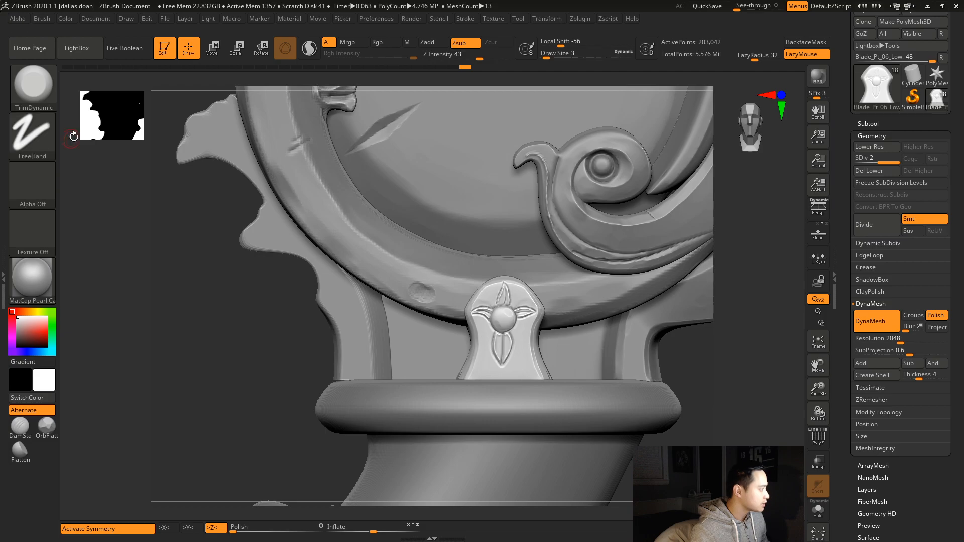
left_click_drag(719, 386, 661, 390, "alt")
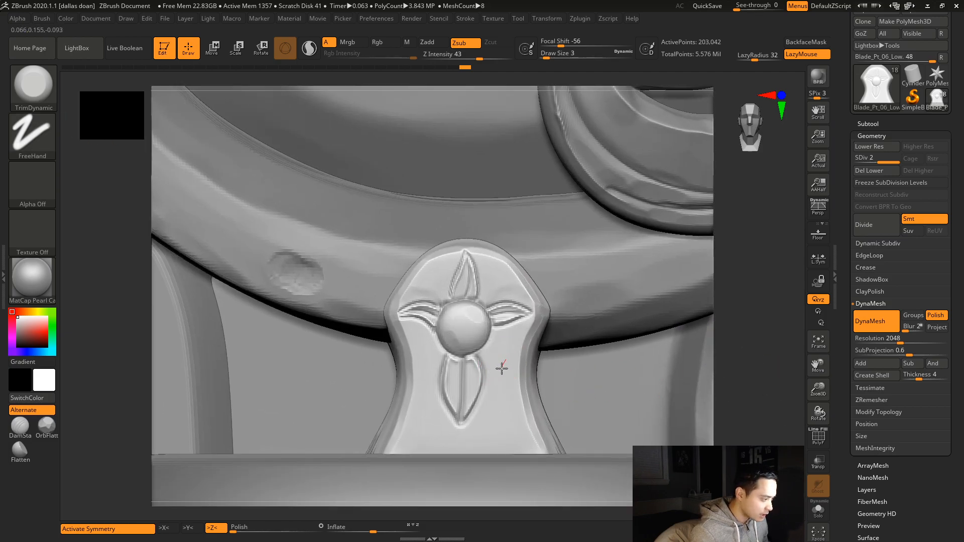
key("l")
mouse_move(494, 377)
left_mouse_down()
mouse_move(512, 423)
mouse_move(502, 379)
mouse_move(511, 381)
left_mouse_up()
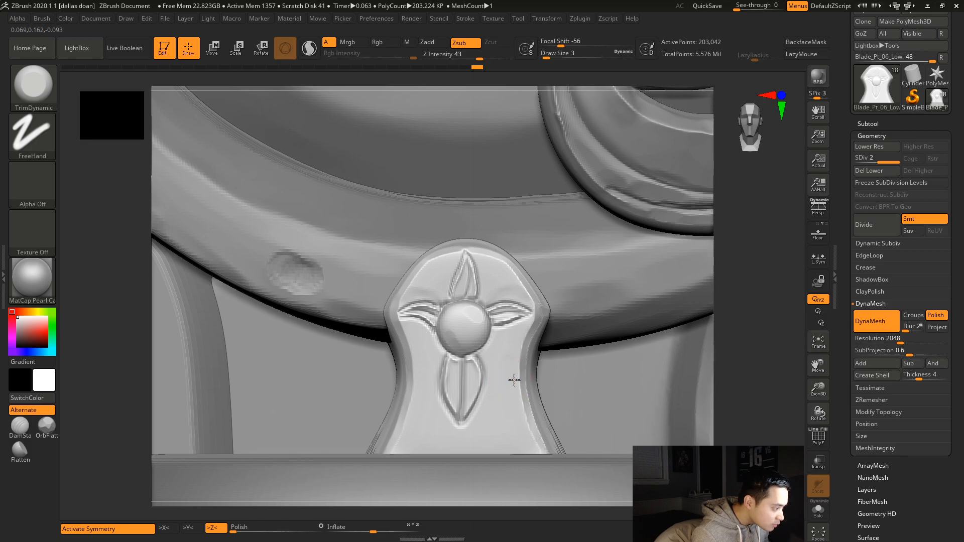
left_click(47, 426)
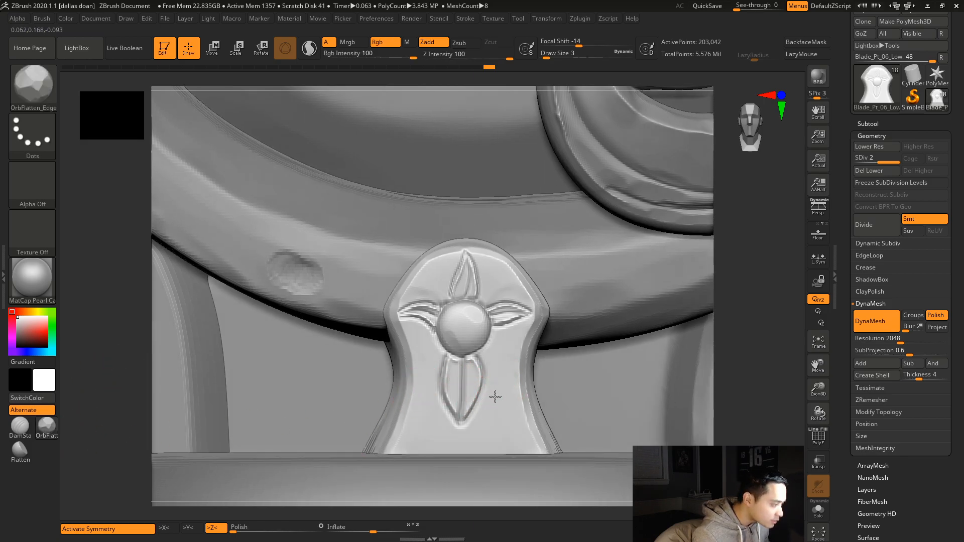
left_click_drag(503, 375, 503, 381)
left_click_drag(423, 415, 421, 349)
left_click_drag(505, 405, 495, 418)
left_click_drag(469, 267, 499, 287)
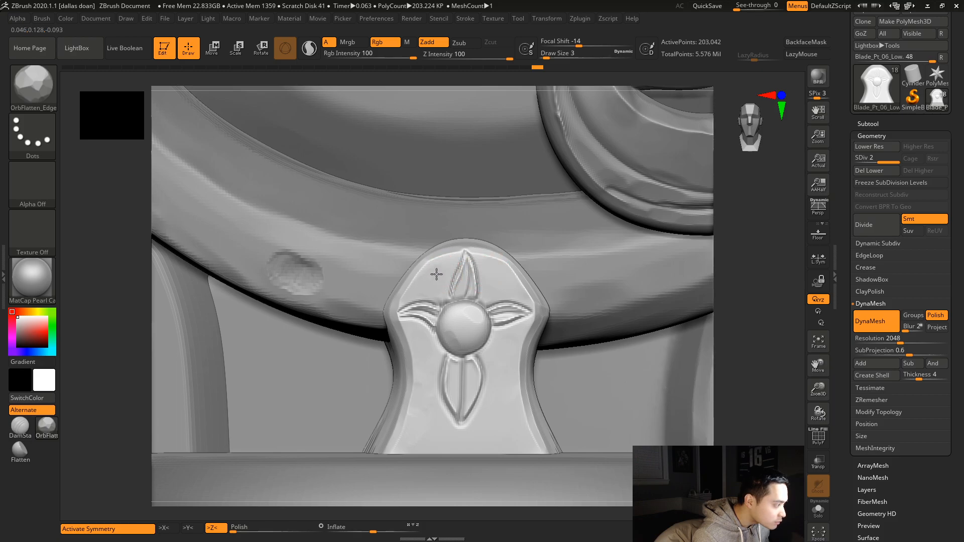
mouse_move(491, 367)
left_mouse_down()
mouse_move(502, 356)
mouse_move(472, 324)
left_mouse_up()
- Save the tool over the existing file Stylized_Dagger_01_High.ZTL
right_click_drag(704, 378, 687, 358, "ctrl")
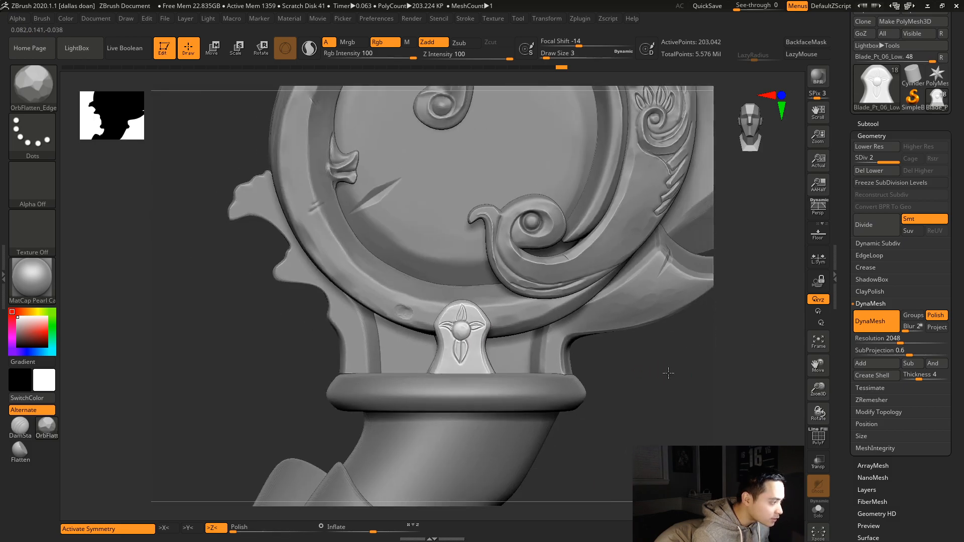
right_click_drag(668, 373, 624, 335)
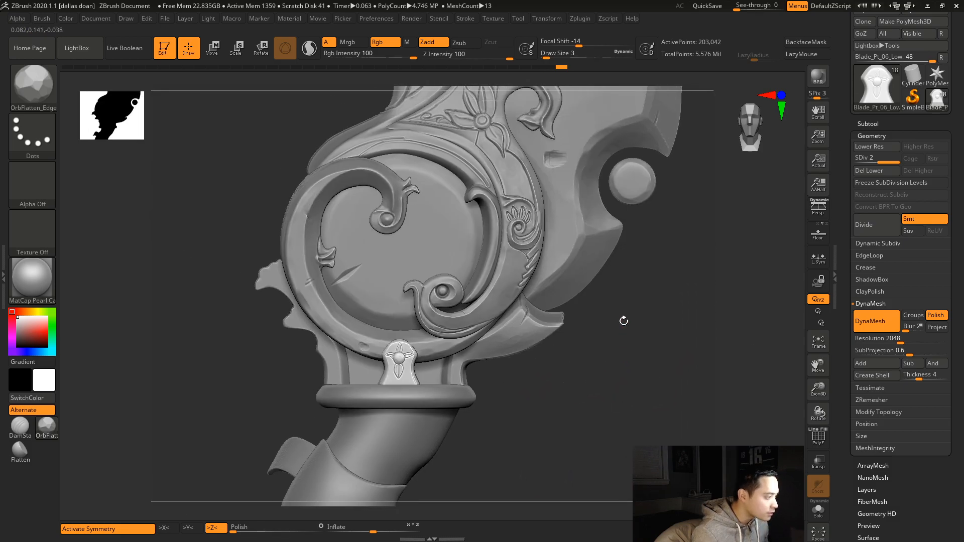
right_click_drag(658, 260, 695, 291, "alt")
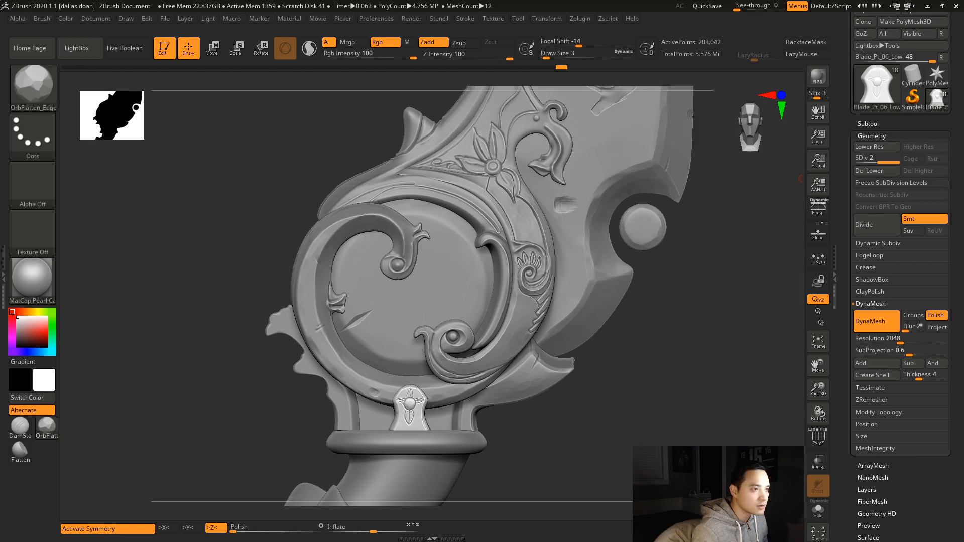
scroll(963, 52, "up", 3)
left_click(924, 34)
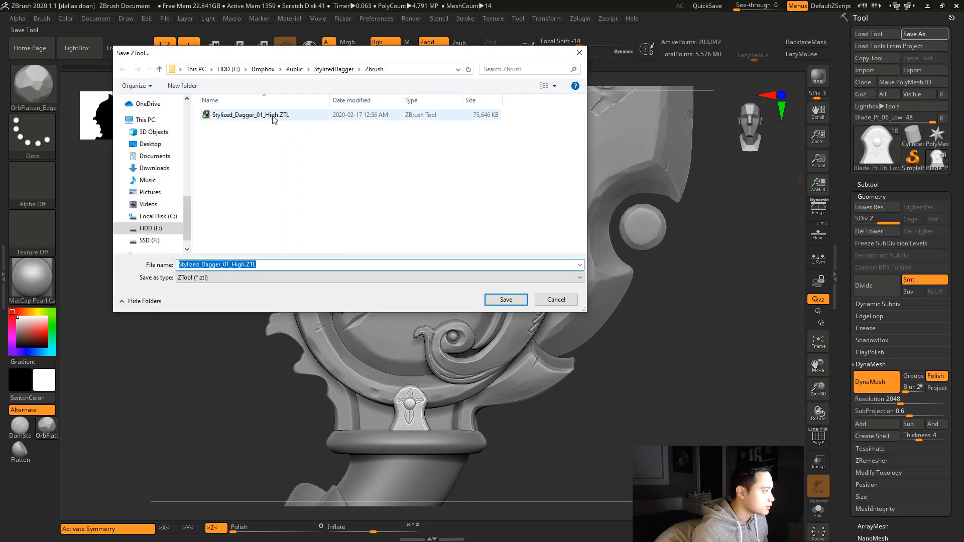
key("Return")
left_click(511, 268)
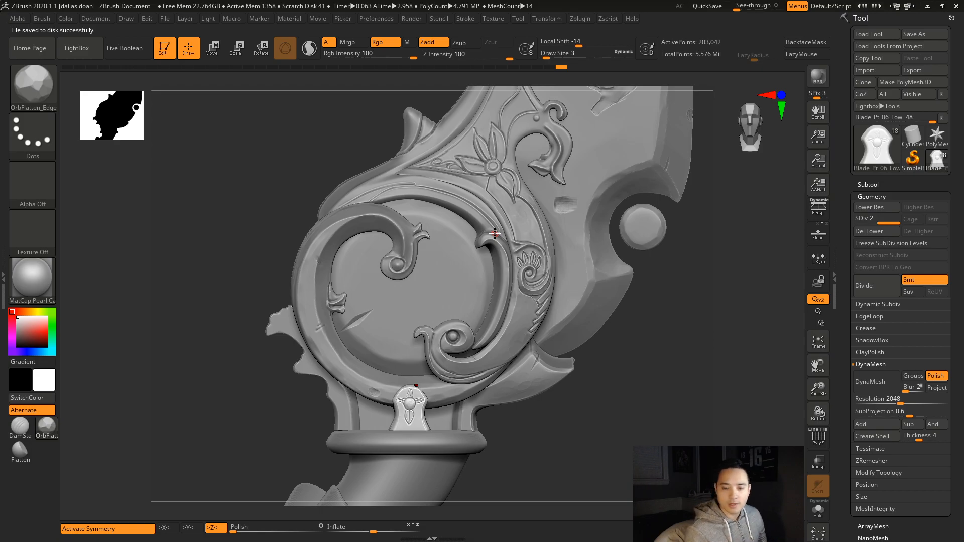
mouse_move(657, 353)
left_mouse_down()
mouse_move(625, 384)
mouse_move(653, 326)
mouse_move(672, 372)
left_mouse_up()
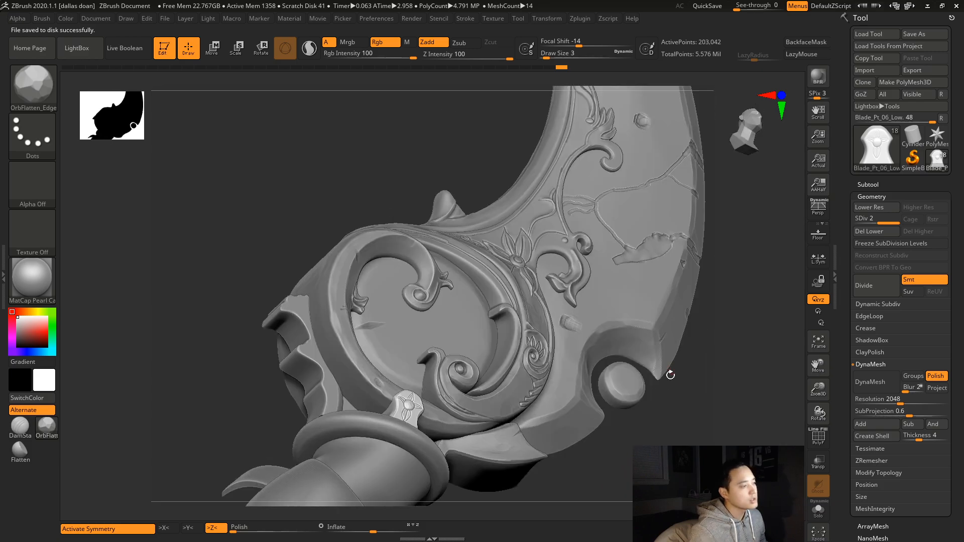
mouse_move(686, 435)
left_mouse_down("alt")
mouse_move(570, 352)
mouse_move(574, 370)
mouse_move(638, 381)
mouse_move(610, 348)
left_mouse_up("alt")
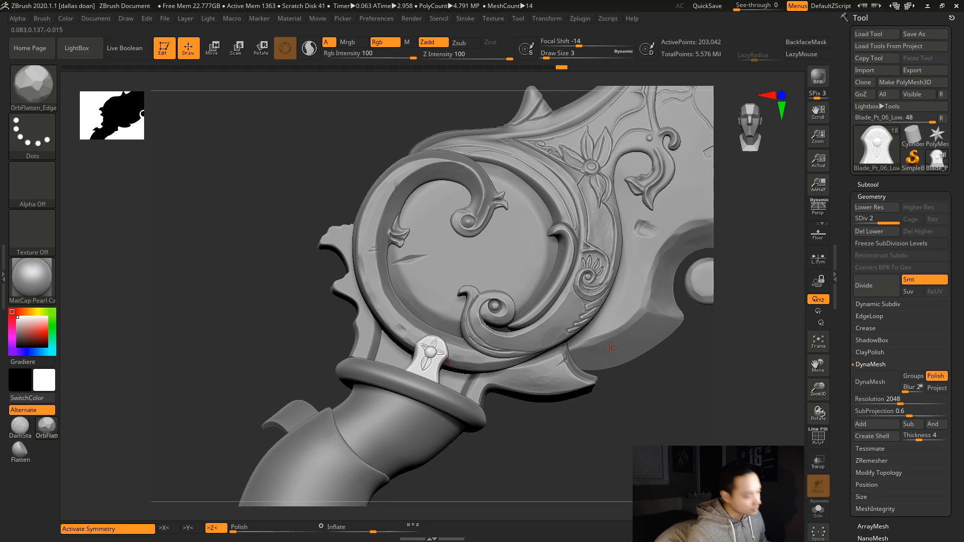
mouse_move(657, 415)
left_mouse_down()
mouse_move(617, 419)
mouse_move(628, 418)
left_mouse_up()
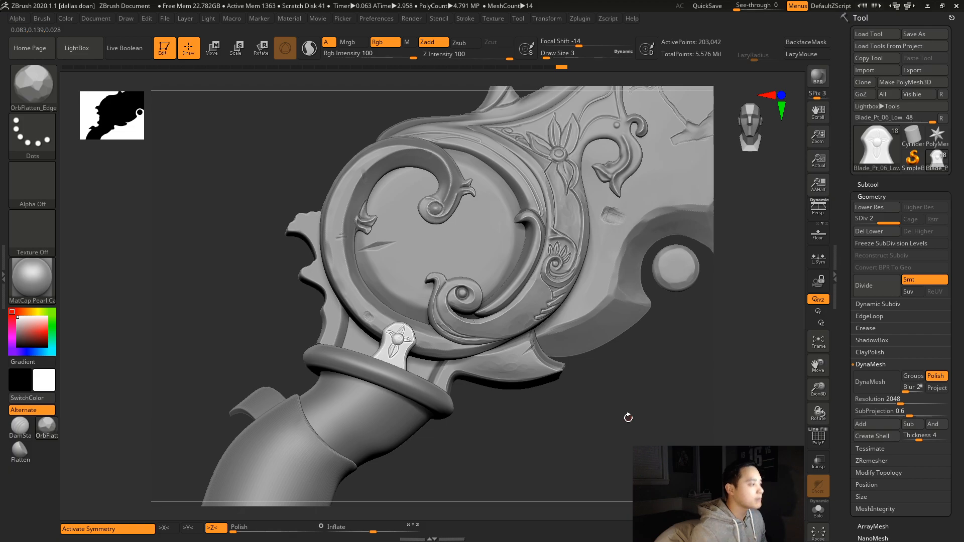
mouse_move(649, 383)
left_mouse_down()
mouse_move(651, 419)
mouse_move(574, 409)
left_mouse_up()
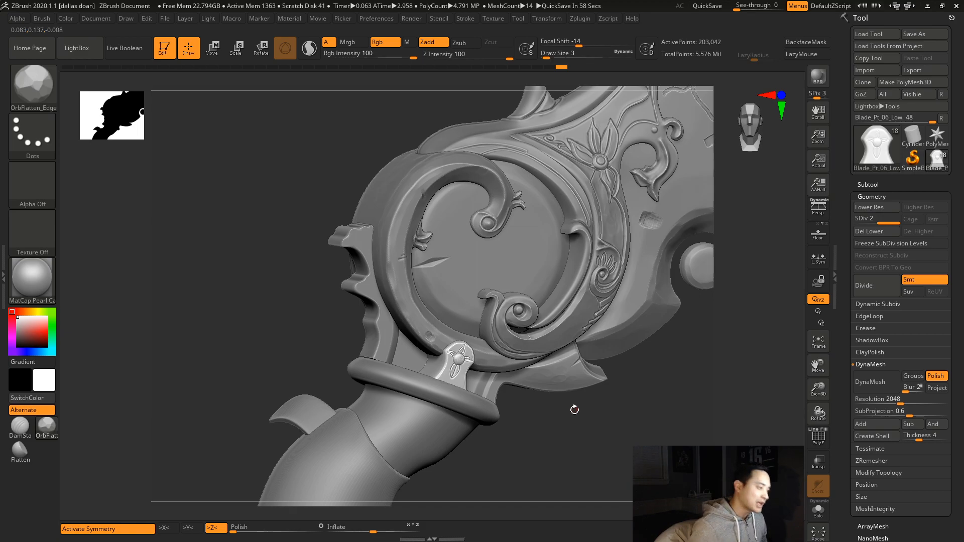
left_click_drag(653, 379, 642, 386)
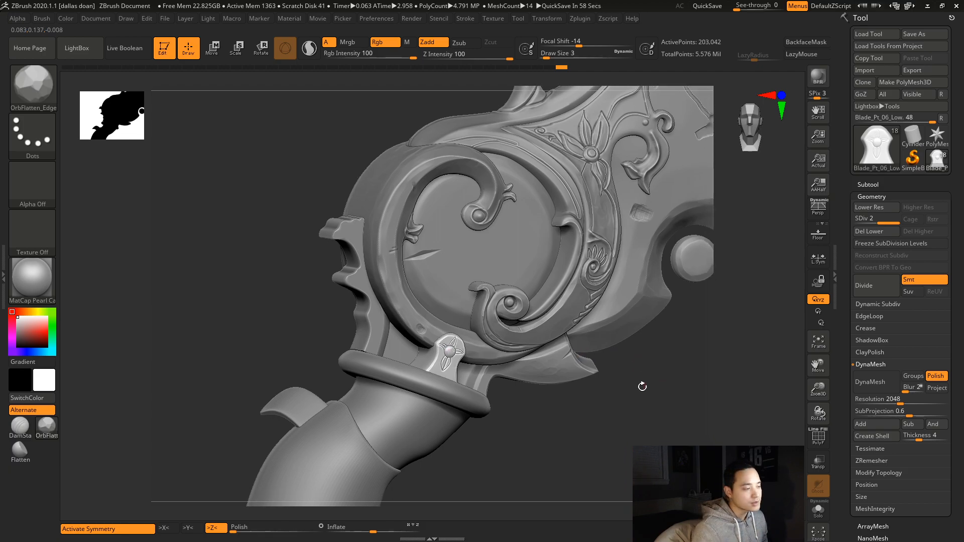
mouse_move(586, 353)
left_mouse_down()
mouse_move(581, 441)
mouse_move(606, 441)
mouse_move(574, 435)
left_mouse_up()
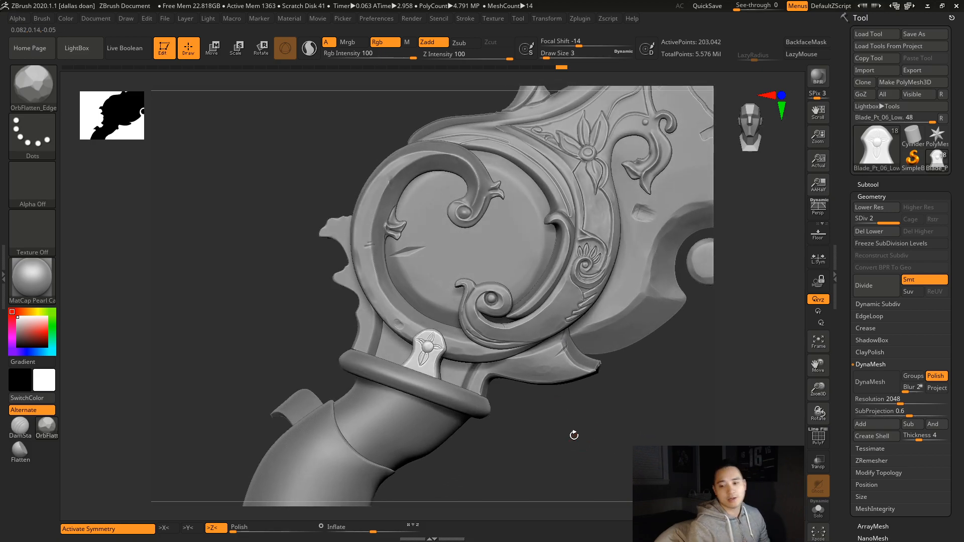